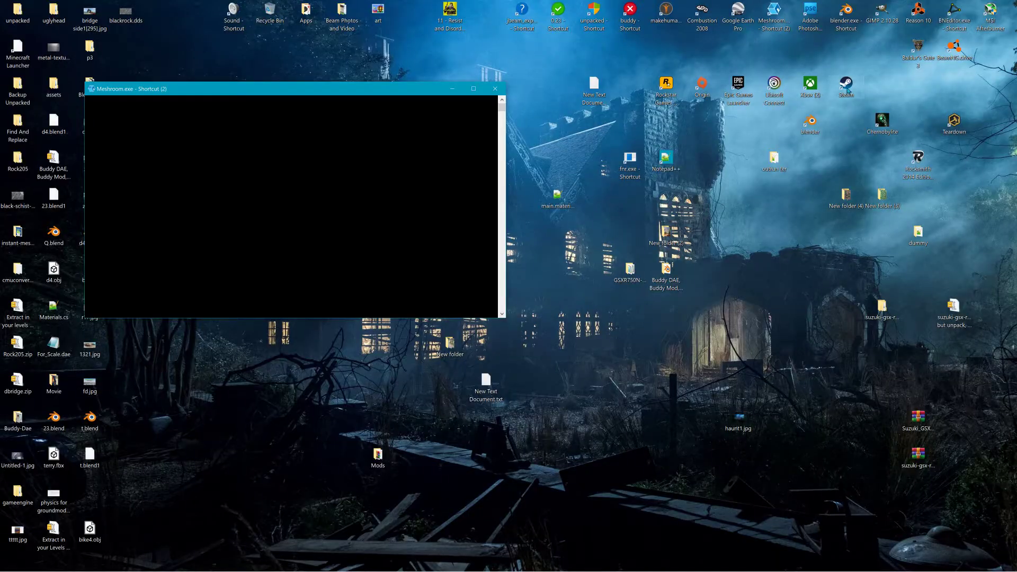
Check the scaling choices and display resolution in the Windows display settings, leaving them as they are, and minimize the open windows.
right_click(700, 191)
click(730, 287)
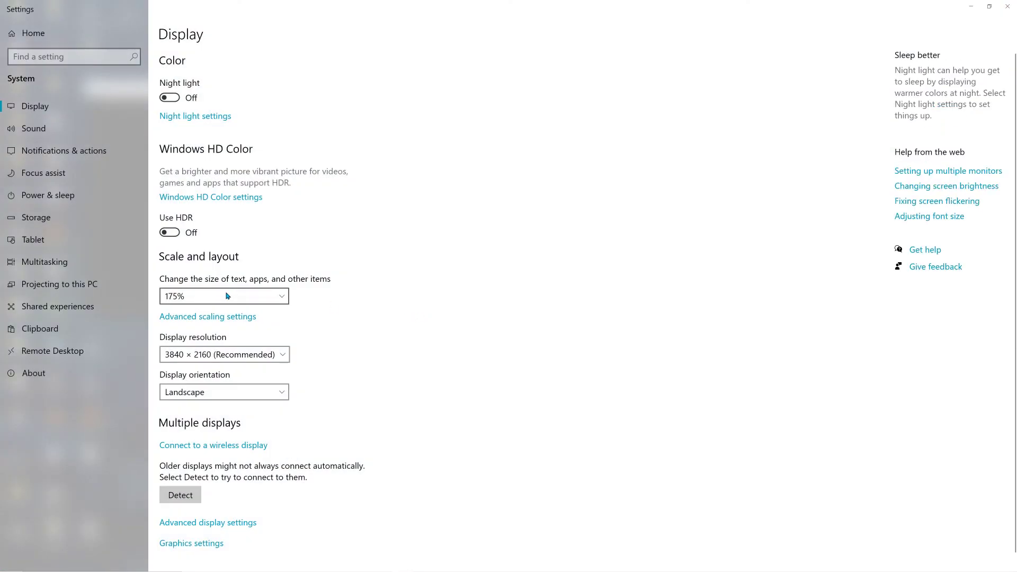
click(227, 295)
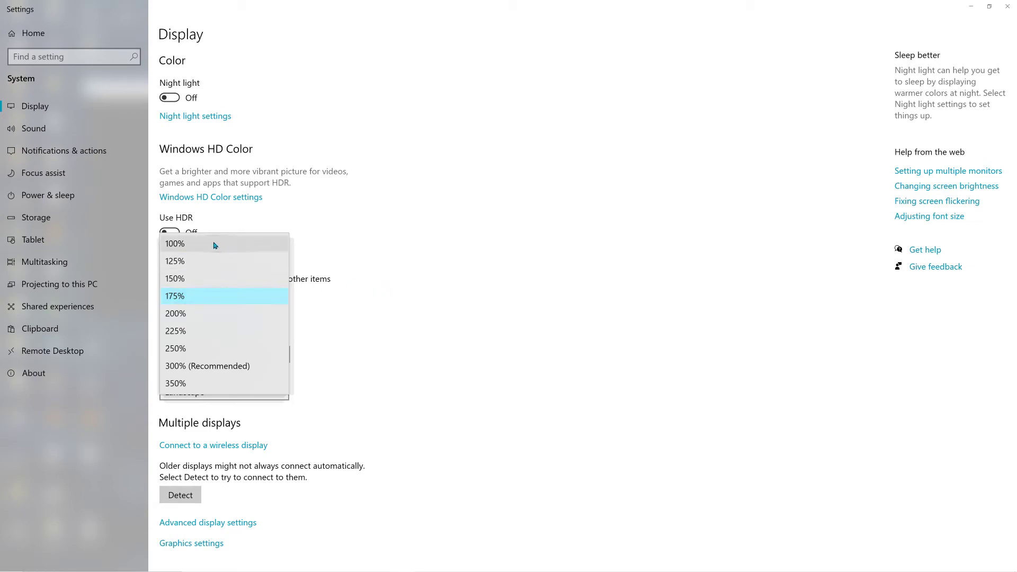
click(428, 269)
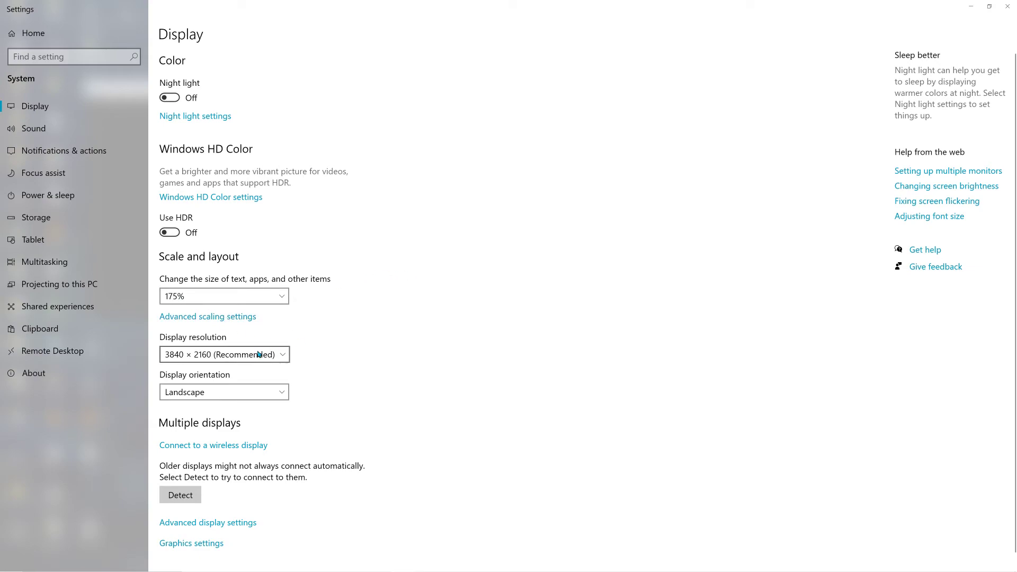
click(971, 7)
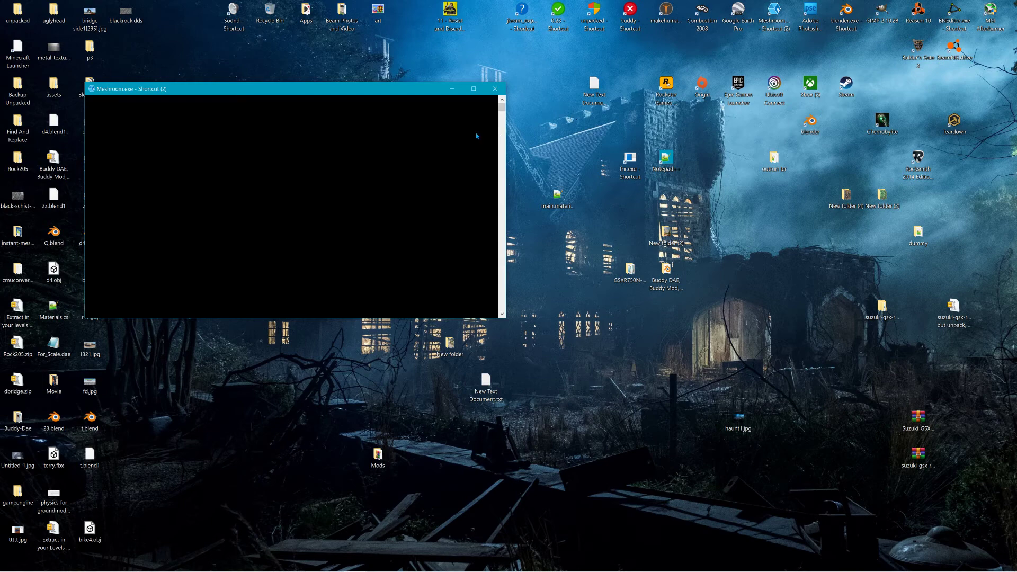
click(452, 88)
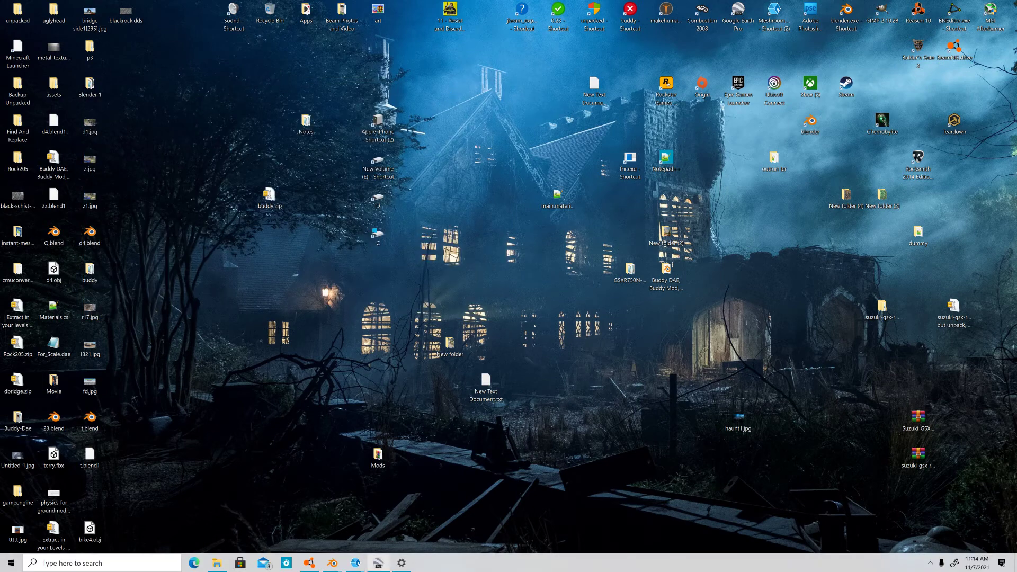
Switch to Google Earth Pro and examine the desert canyon landscape from a tilted 3D viewpoint.
click(379, 563)
drag(414, 367, 538, 358)
scroll(637, 404, down, 3)
drag(638, 404, 469, 264)
scroll(508, 266, up, 4)
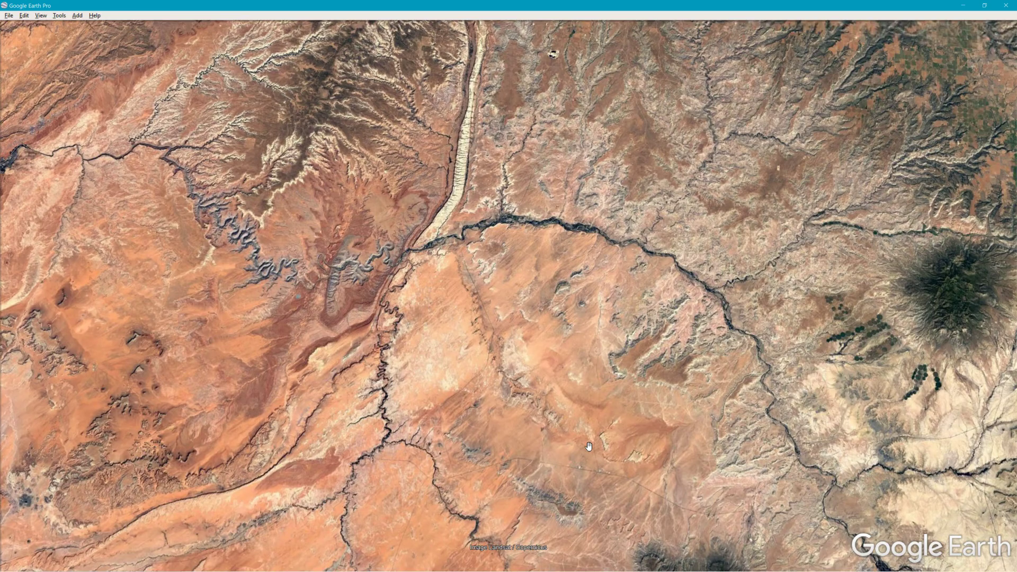
middle_drag(541, 167, 493, 321)
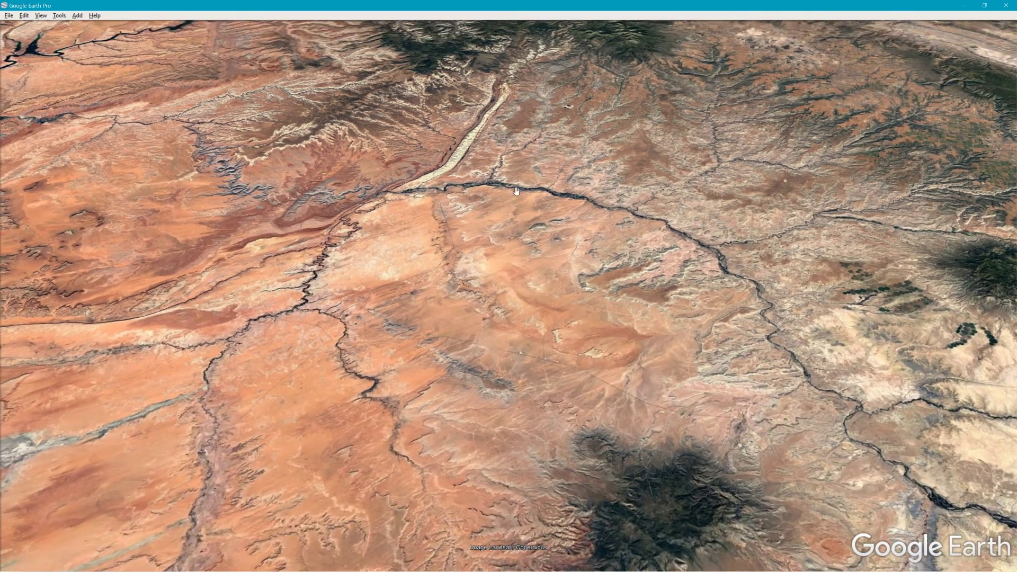
drag(527, 148, 692, 262)
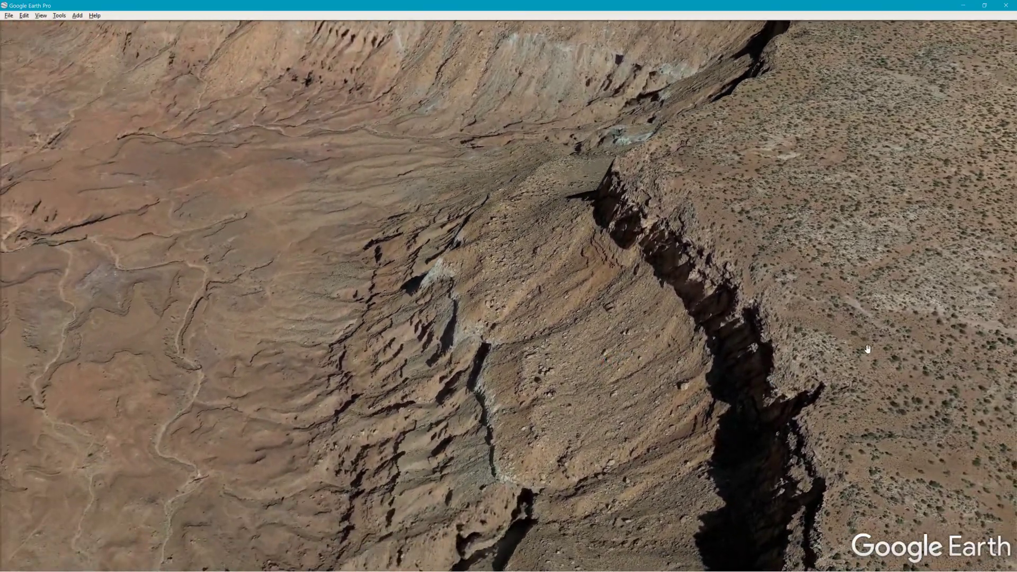
Circle around the canyon cliff in Google Earth to view its rim and slopes from all sides.
drag(868, 350, 790, 392)
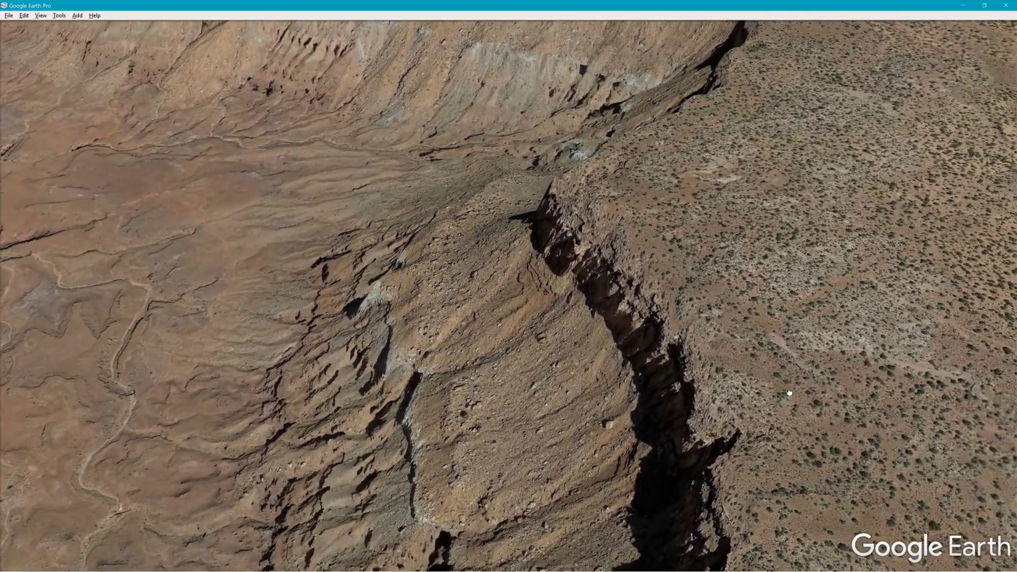
middle_drag(802, 333, 965, 309)
drag(965, 308, 575, 389)
middle_drag(575, 389, 919, 369)
drag(919, 368, 504, 527)
middle_drag(504, 526, 832, 379)
drag(832, 379, 633, 468)
middle_drag(634, 468, 784, 385)
middle_drag(841, 368, 938, 364)
drag(847, 299, 791, 281)
middle_drag(788, 268, 729, 284)
middle_drag(581, 261, 516, 262)
drag(515, 262, 592, 283)
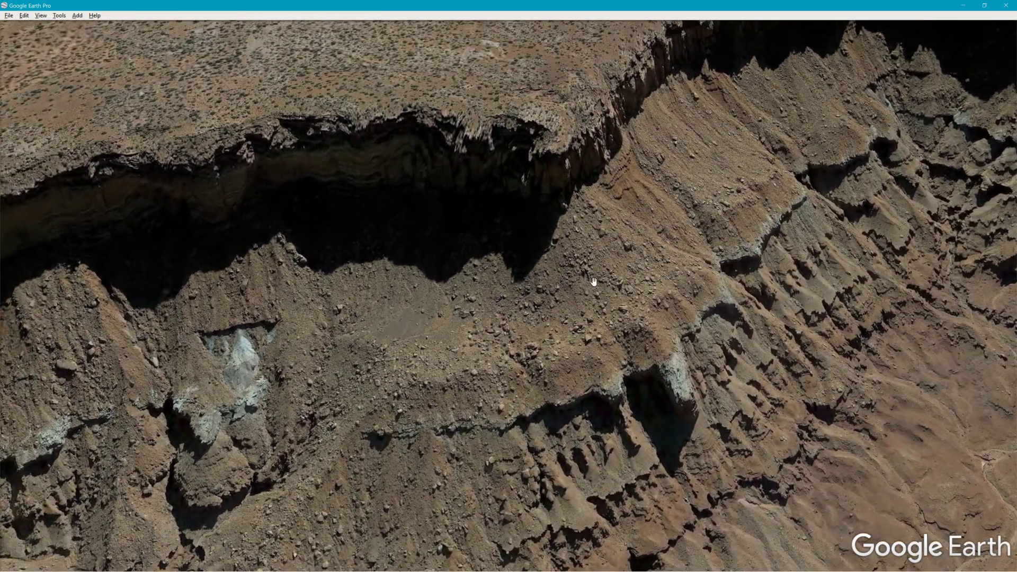
Switch to the MNT.blend video editing project in Blender and play the recorded canyon flyover.
click(965, 5)
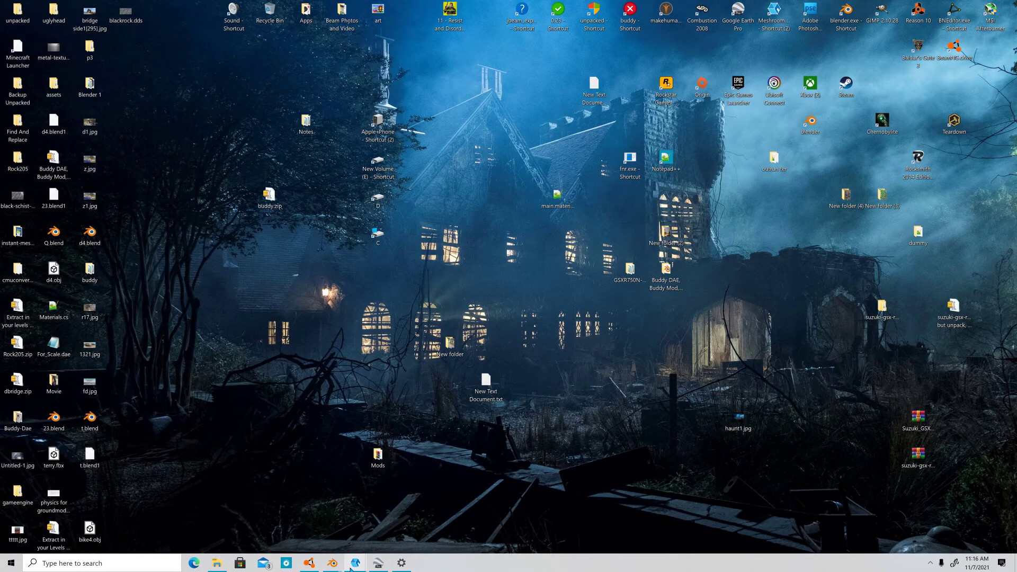
mouse_move(332, 562)
click(377, 496)
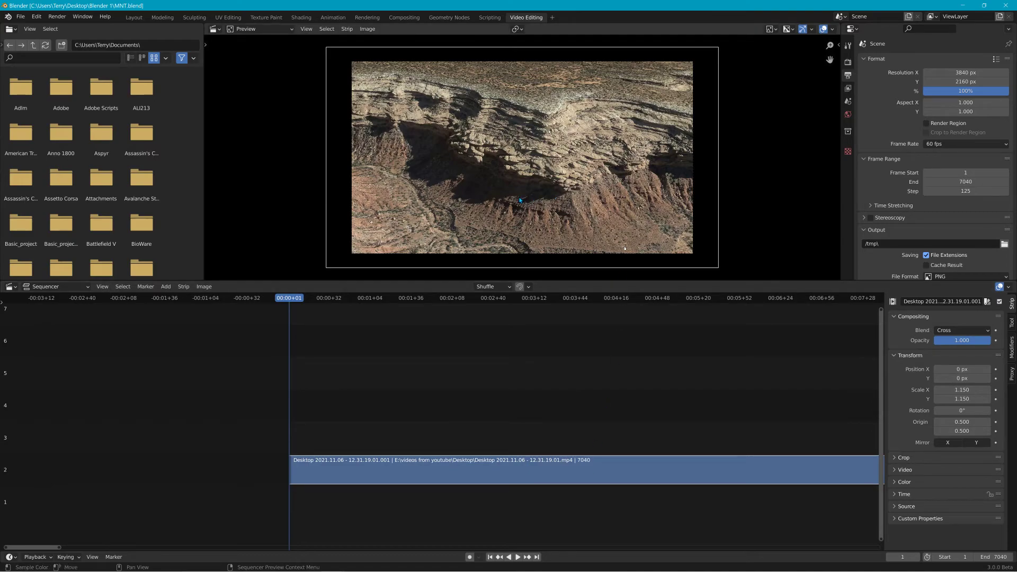
click(518, 557)
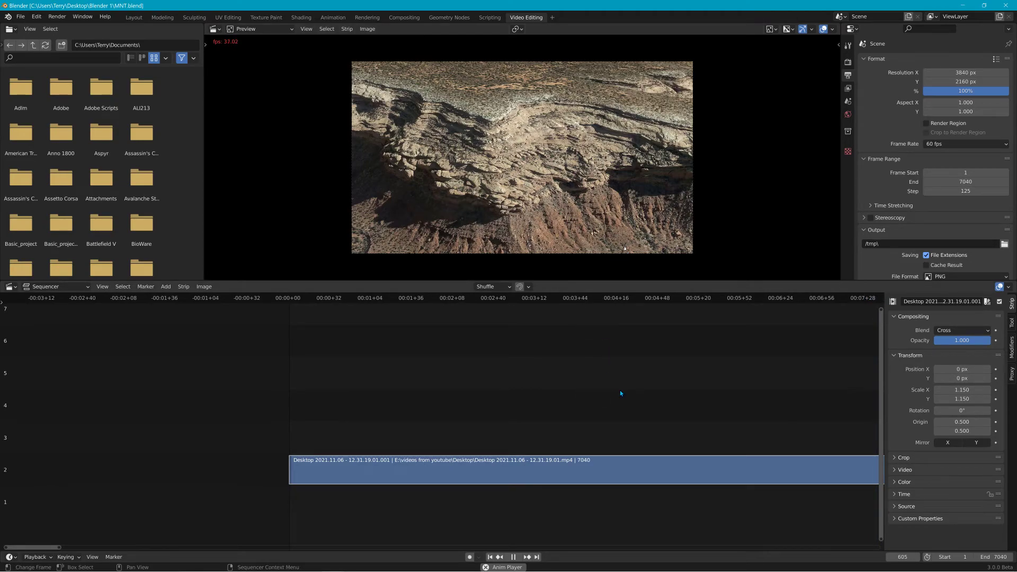
Review the whole flyover strip by skipping ahead through the timeline, and stop playback near 01:47.
scroll(622, 389, down, 7)
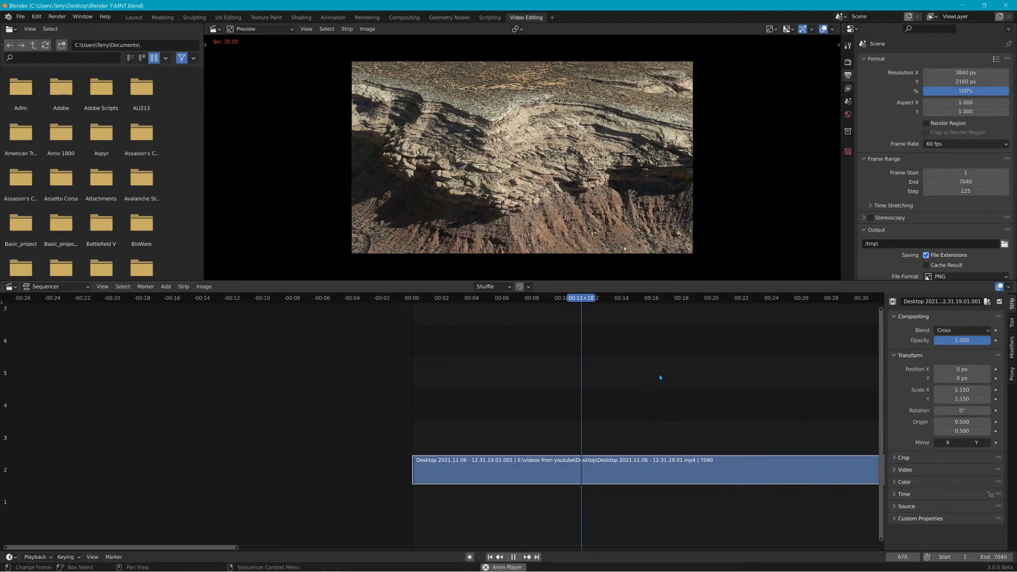
drag(600, 323, 794, 312)
scroll(793, 321, down, 6)
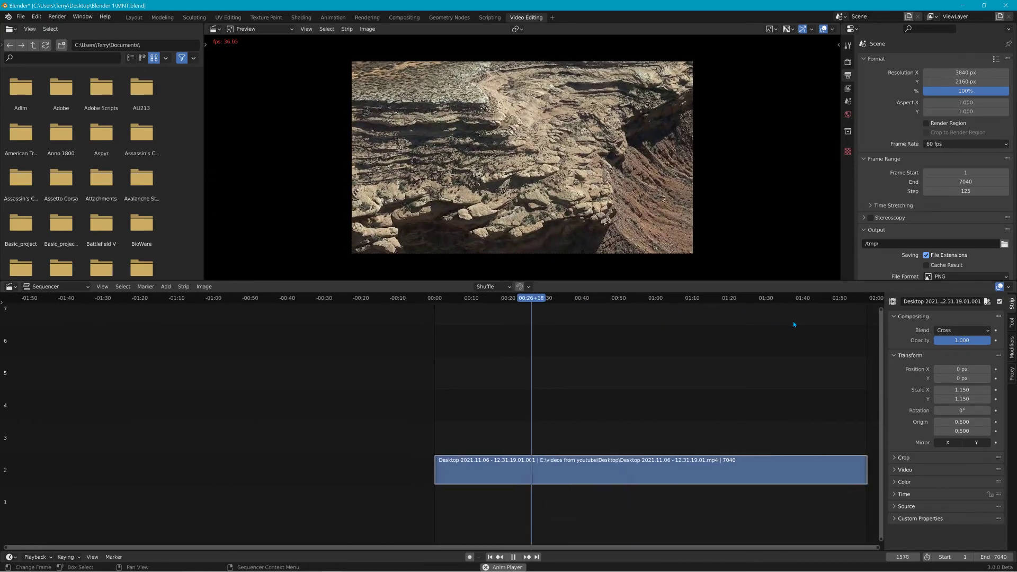
scroll(794, 322, down, 2)
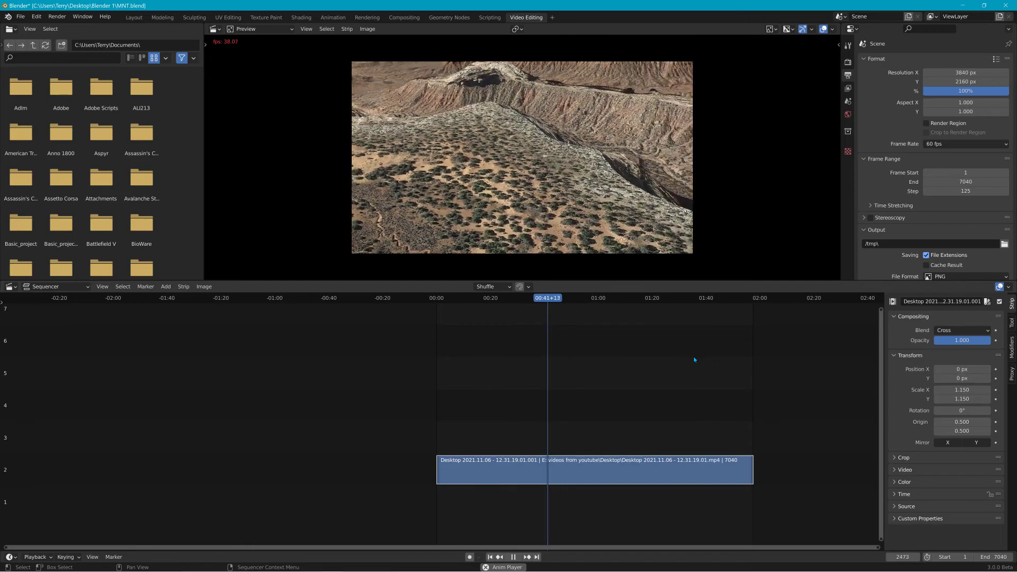
drag(562, 303, 605, 316)
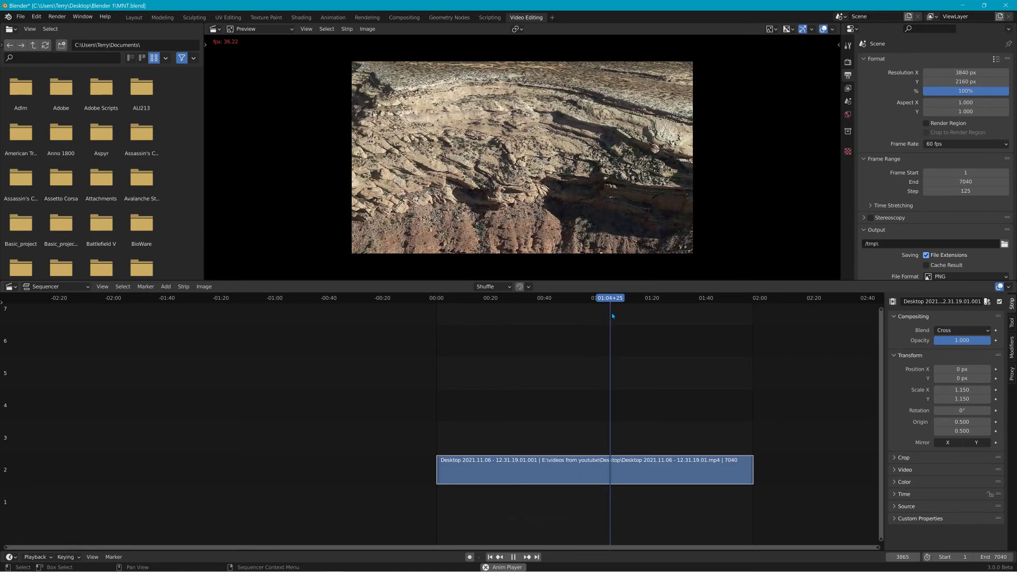
drag(613, 313, 714, 306)
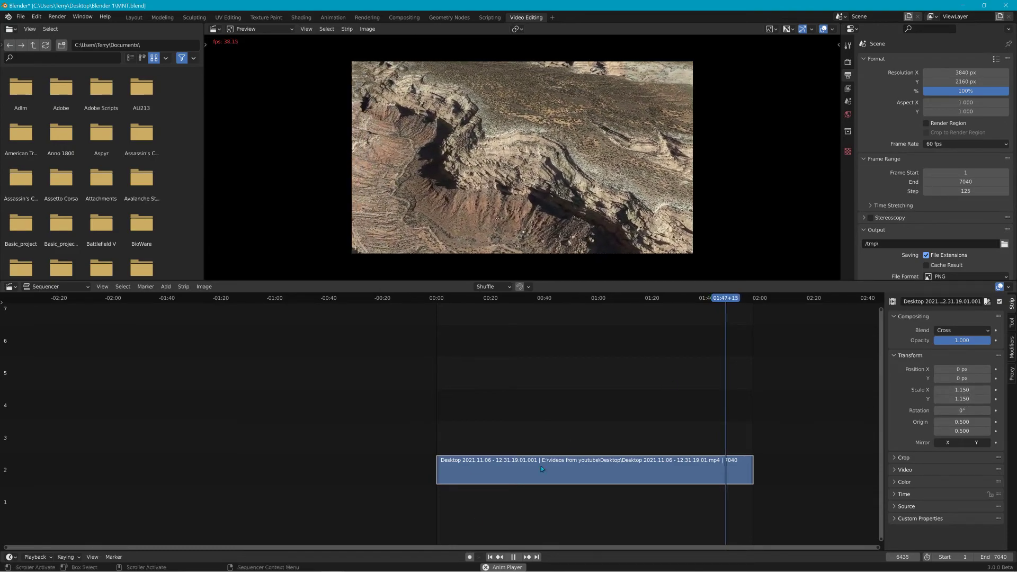
key(space)
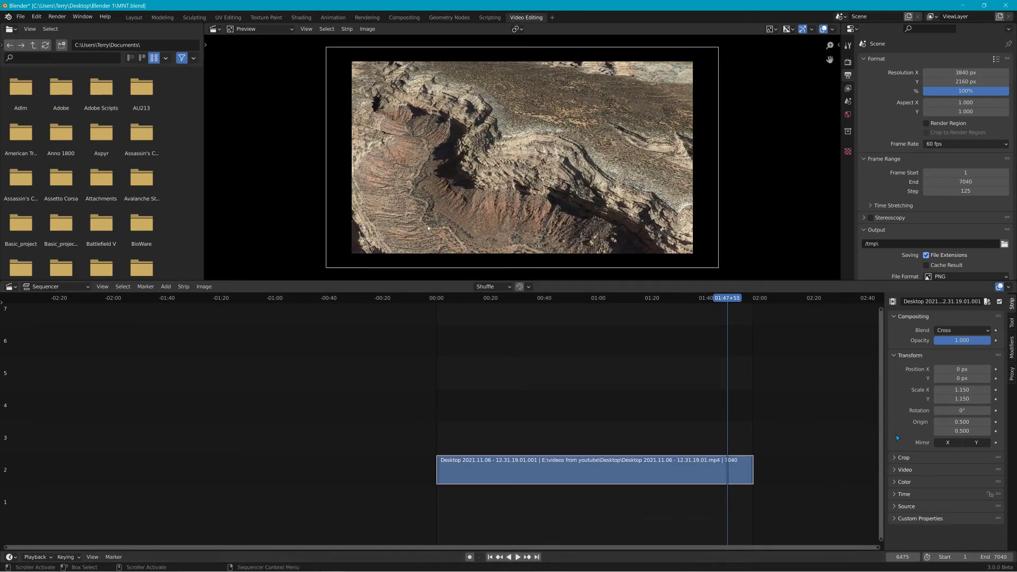
Set the video strip's X and Y scale to 0.5.
double_click(956, 392)
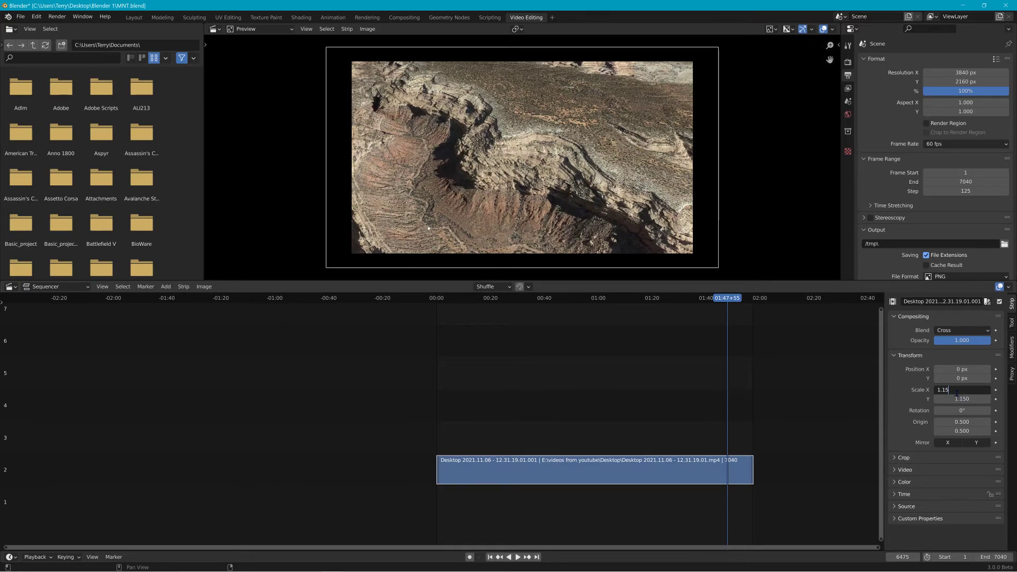
key(BackSpace)
key(BackSpace)
key(BackSpace)
key(BackSpace)
text(.5)
key(Return)
double_click(952, 401)
key(BackSpace)
key(BackSpace)
key(BackSpace)
key(BackSpace)
text(.5)
key(Return)
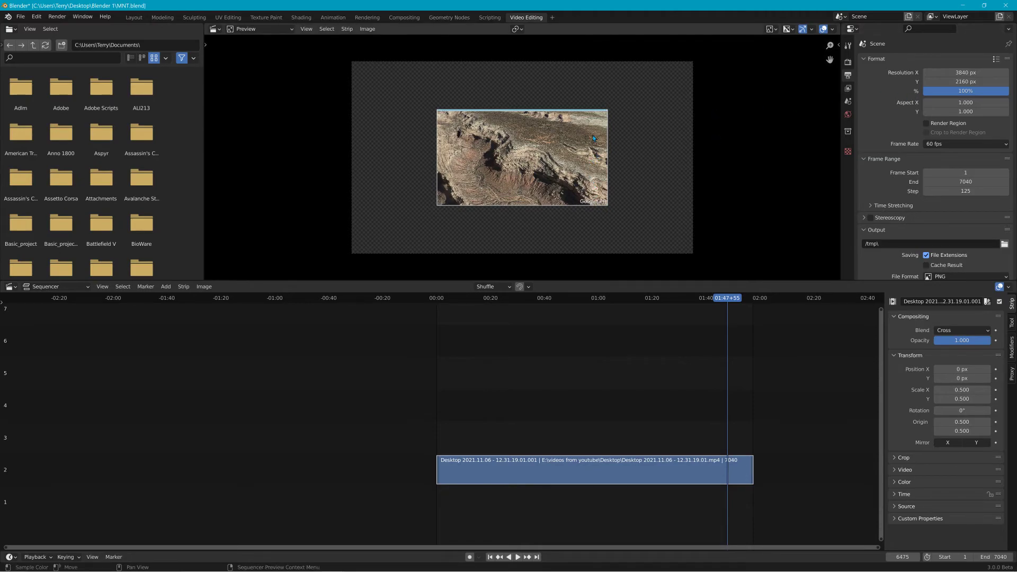
Set the video strip's X and Y scale to 1 so the footage fills the frame exactly.
double_click(954, 390)
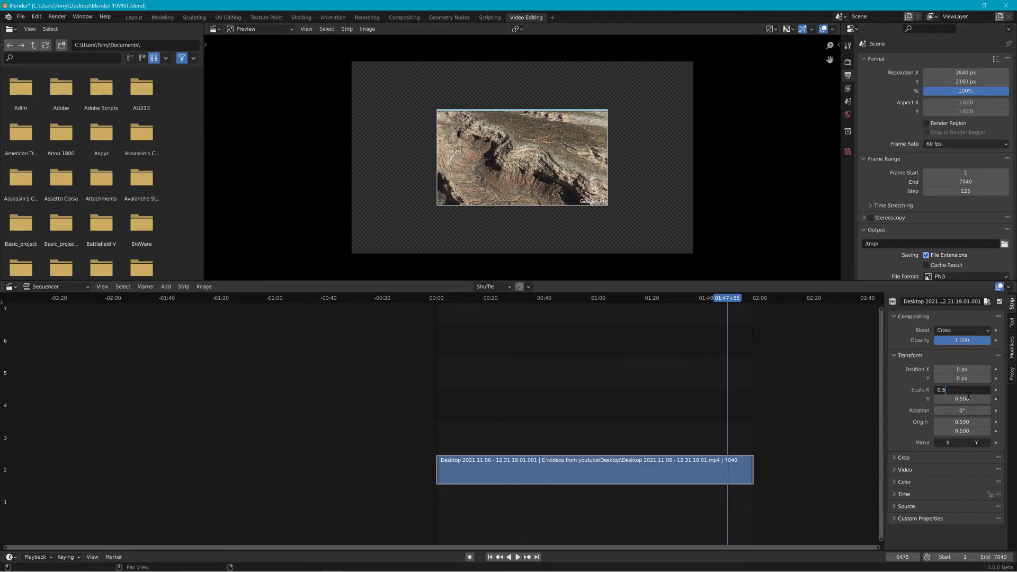
text(1)
key(Return)
double_click(944, 399)
text(1)
key(Return)
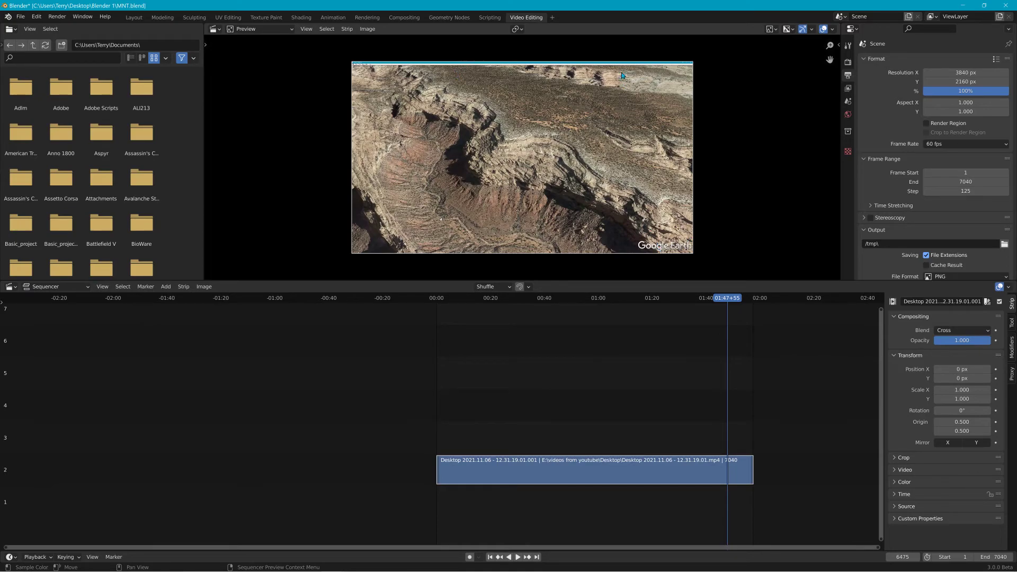
Increase the video strip's X and Y scale to 1.150 to crop the title bar and Google Earth watermark out of frame.
click(989, 390)
click(989, 391)
click(989, 391)
click(988, 391)
click(988, 400)
click(988, 399)
click(988, 400)
click(987, 400)
click(987, 399)
click(989, 391)
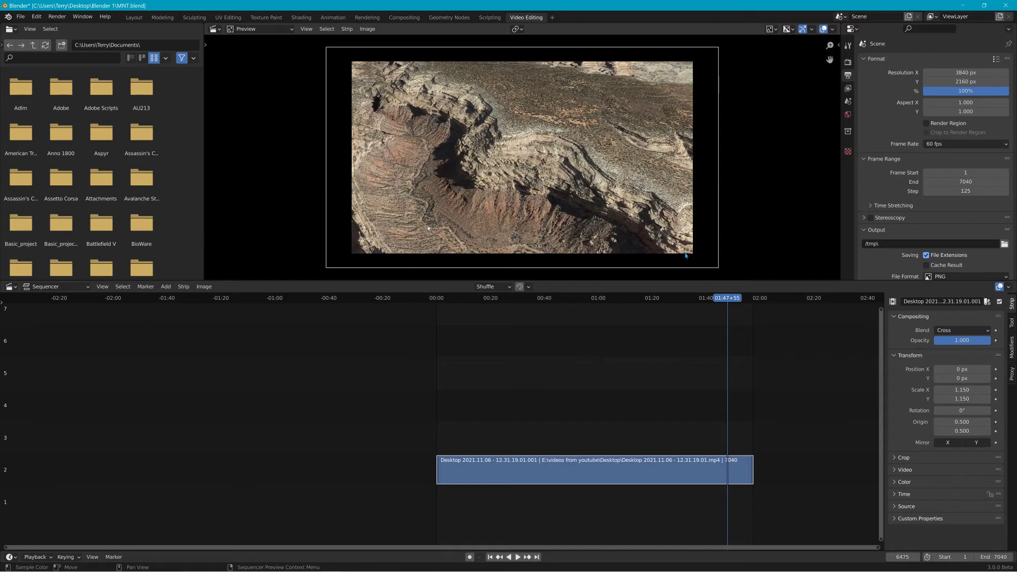
Play part of the enlarged flyover again from an earlier point, stop near 01:54, and examine the strip in the timeline.
drag(742, 303, 504, 310)
key(space)
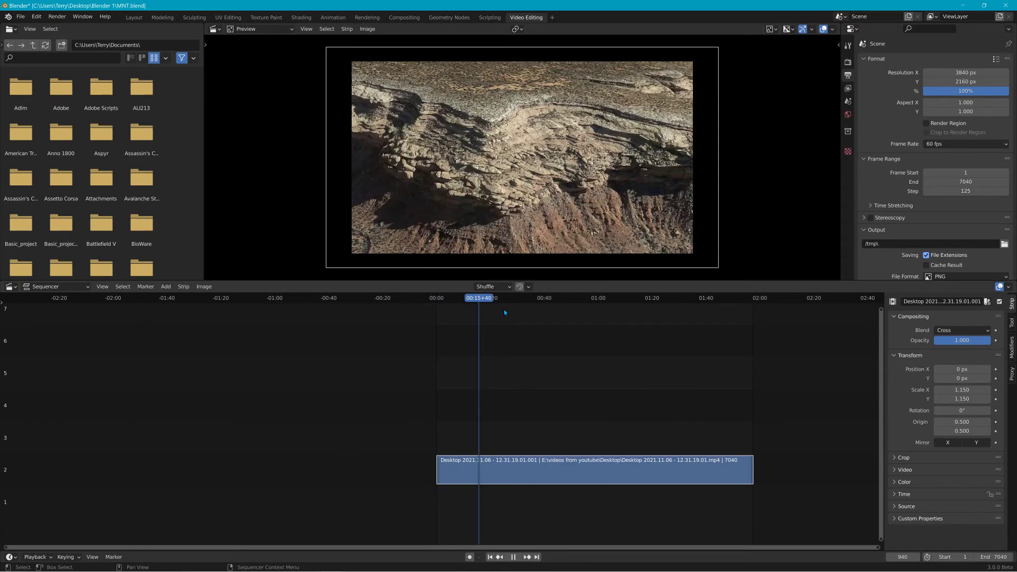
key(space)
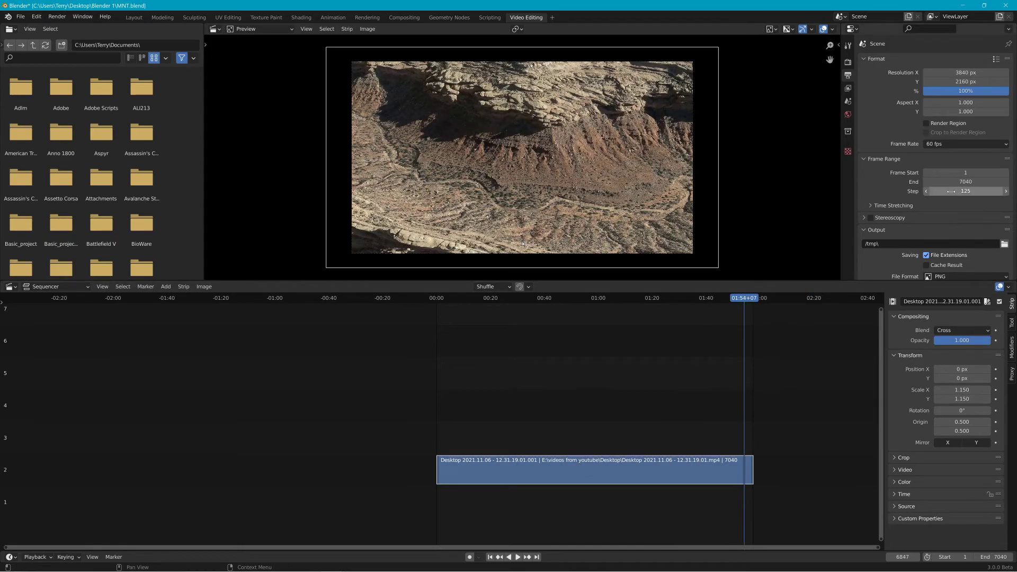
scroll(729, 472, up, 3)
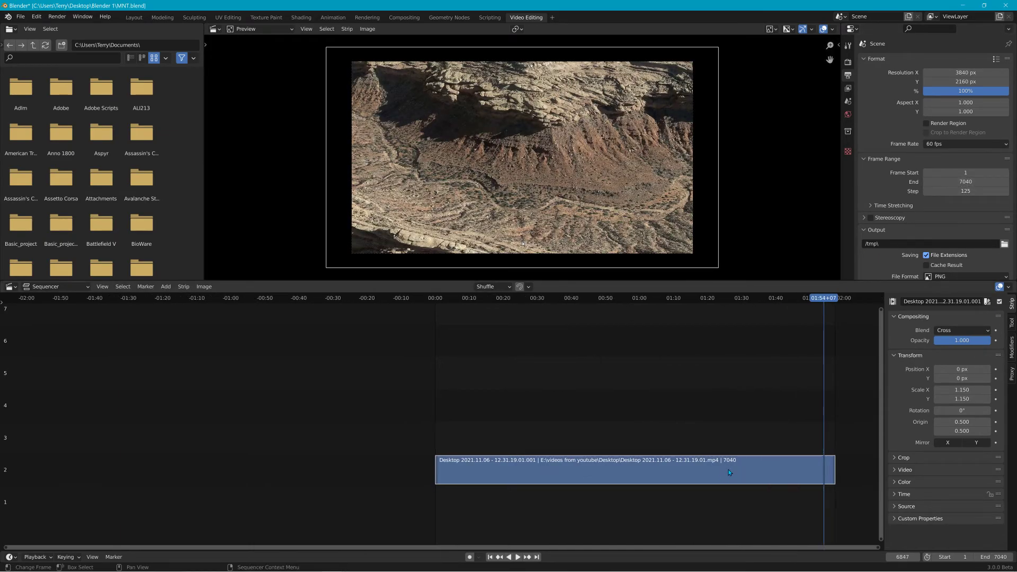
middle_drag(729, 472, 645, 472)
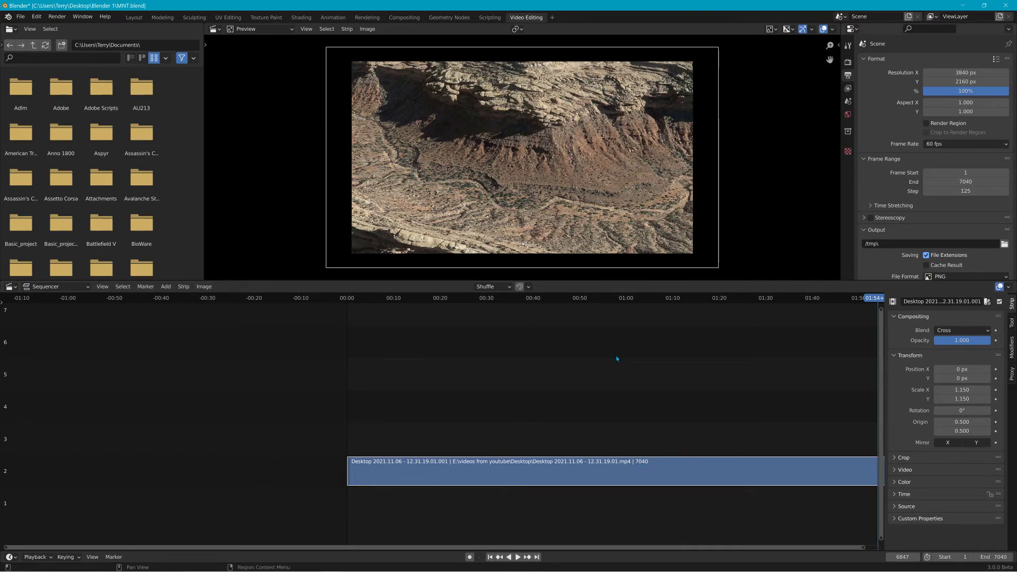
Switch to File Explorer and open the Desktop folder inside "videos from youtube" on drive E to view the recordings.
mouse_move(249, 570)
click(220, 567)
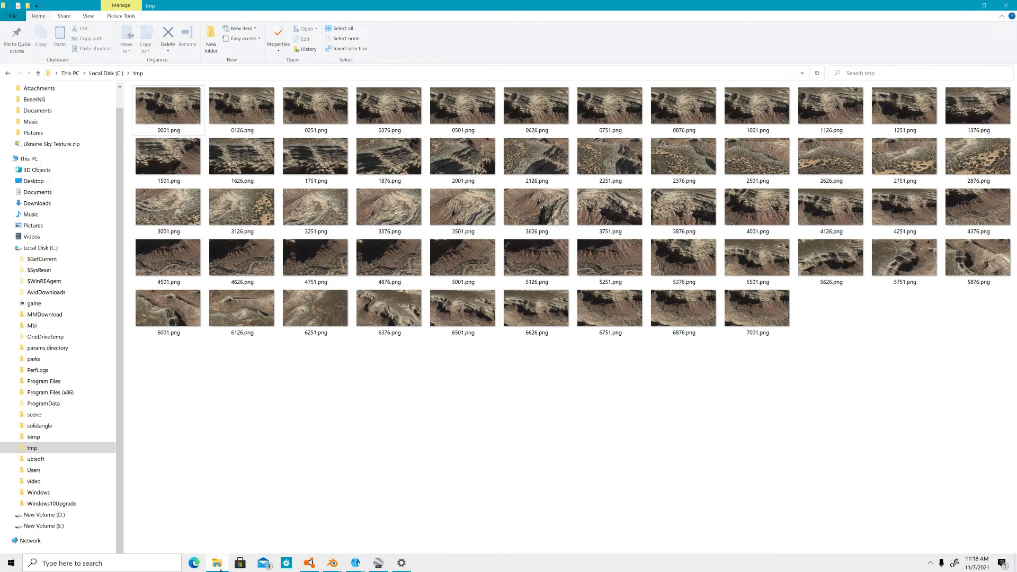
click(58, 524)
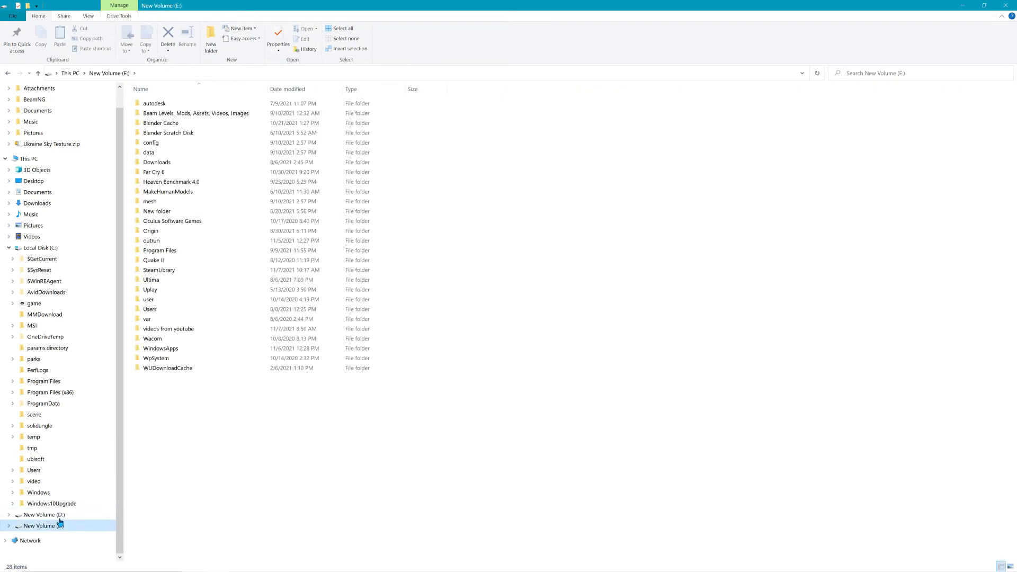
double_click(185, 329)
double_click(466, 132)
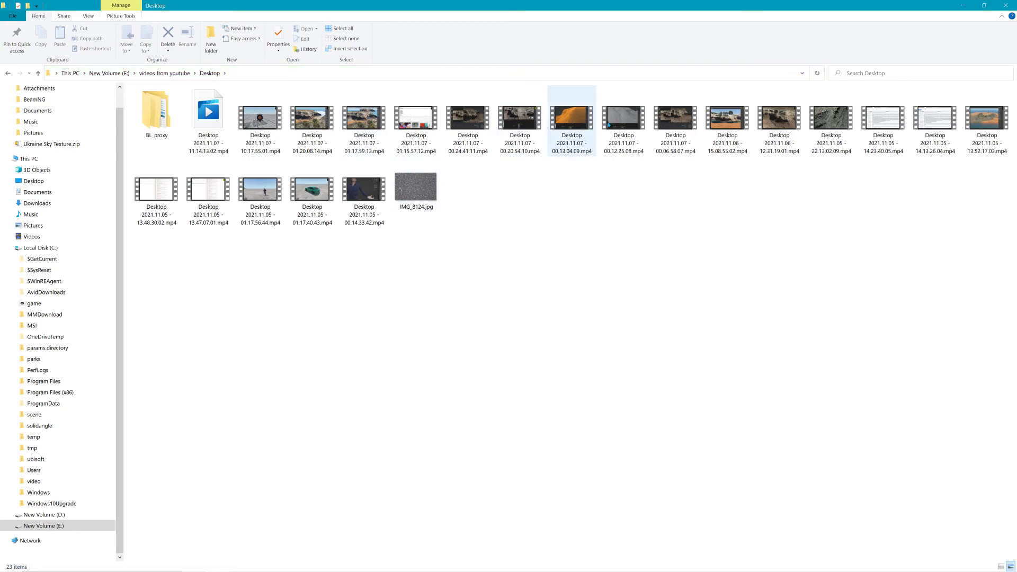
Switch back to Blender and deselect the video strip in the sequencer.
mouse_move(436, 570)
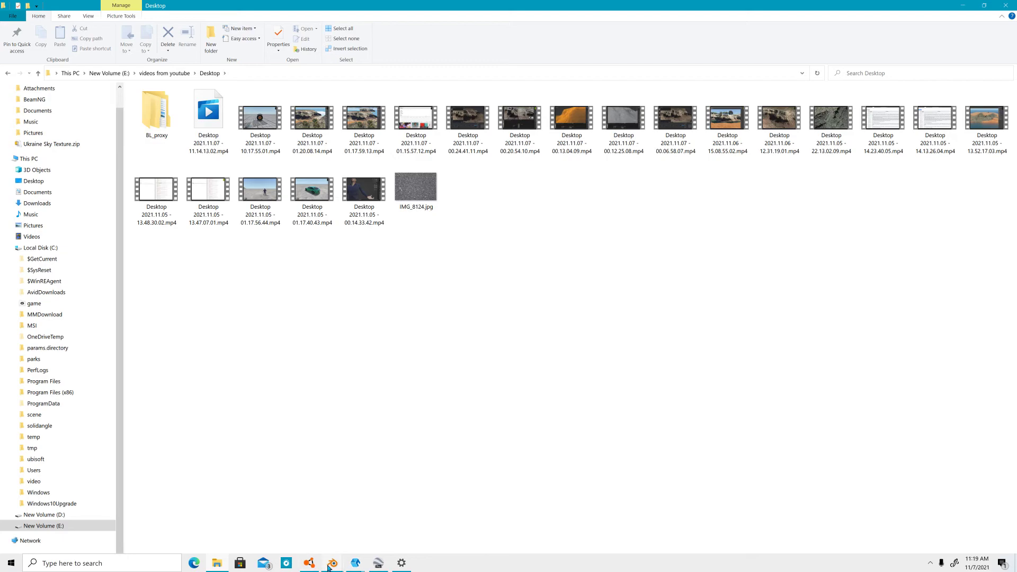
mouse_move(330, 565)
click(369, 494)
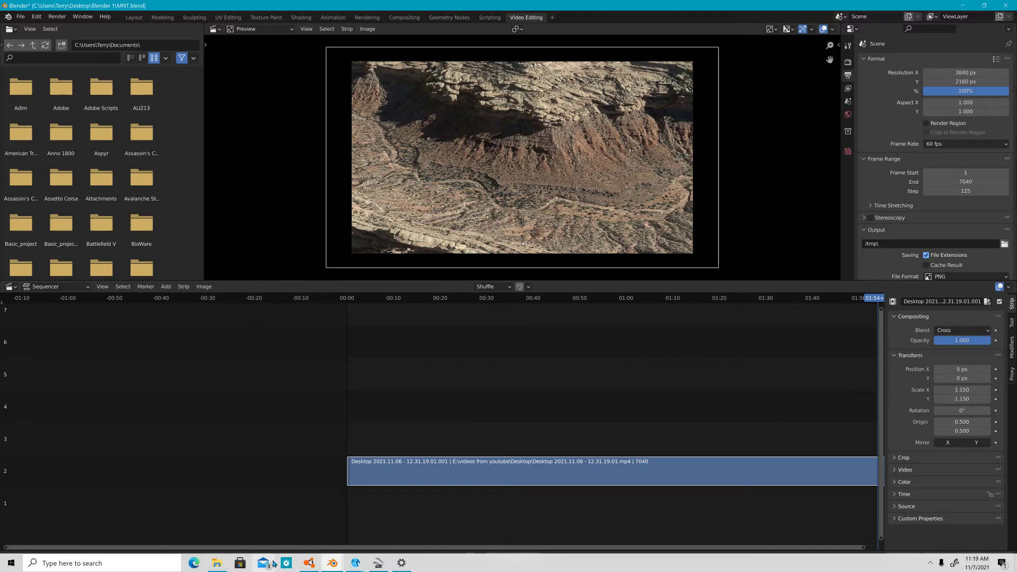
mouse_move(472, 480)
mouse_down()
mouse_move(463, 480)
mouse_move(472, 481)
mouse_up()
click(492, 502)
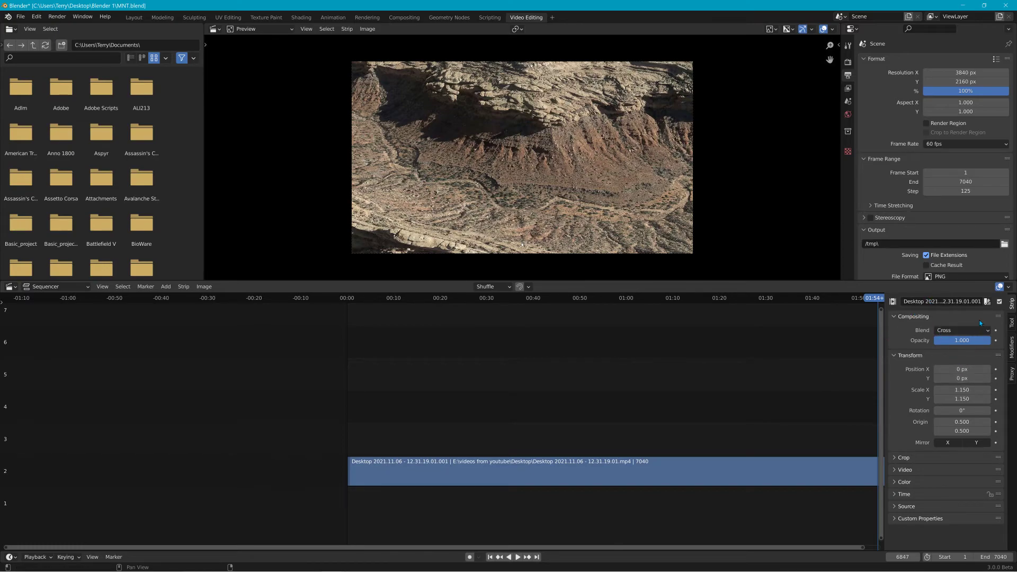
Review the render output settings for the PNG stills, leaving the compression at 0%.
scroll(975, 262, down, 2)
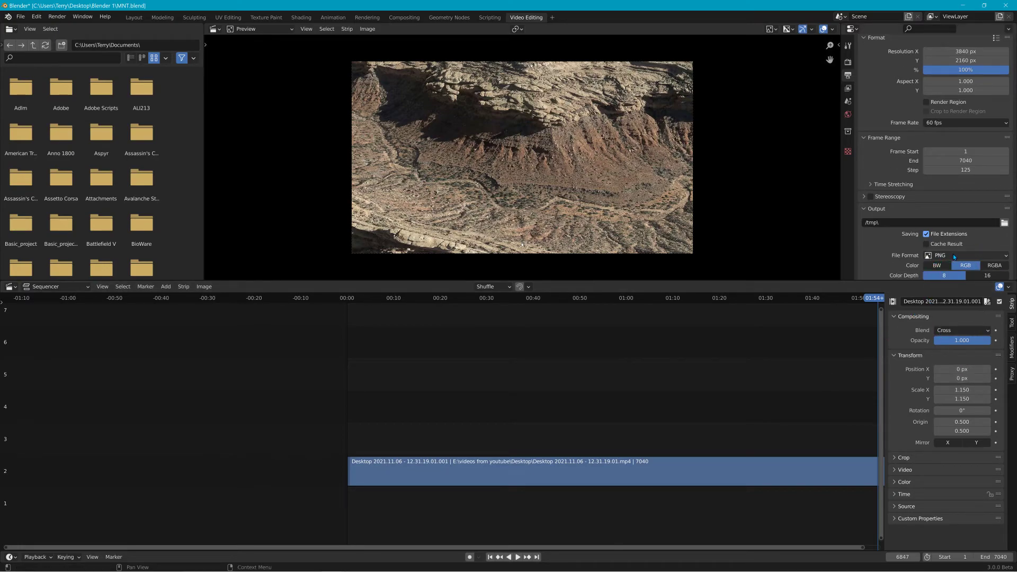
scroll(953, 257, down, 1)
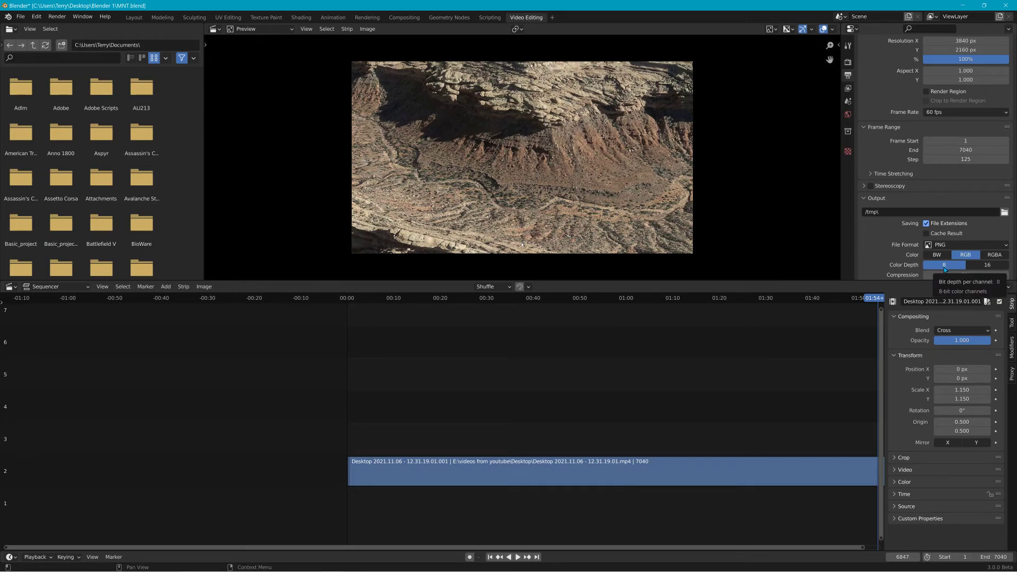
scroll(945, 270, down, 2)
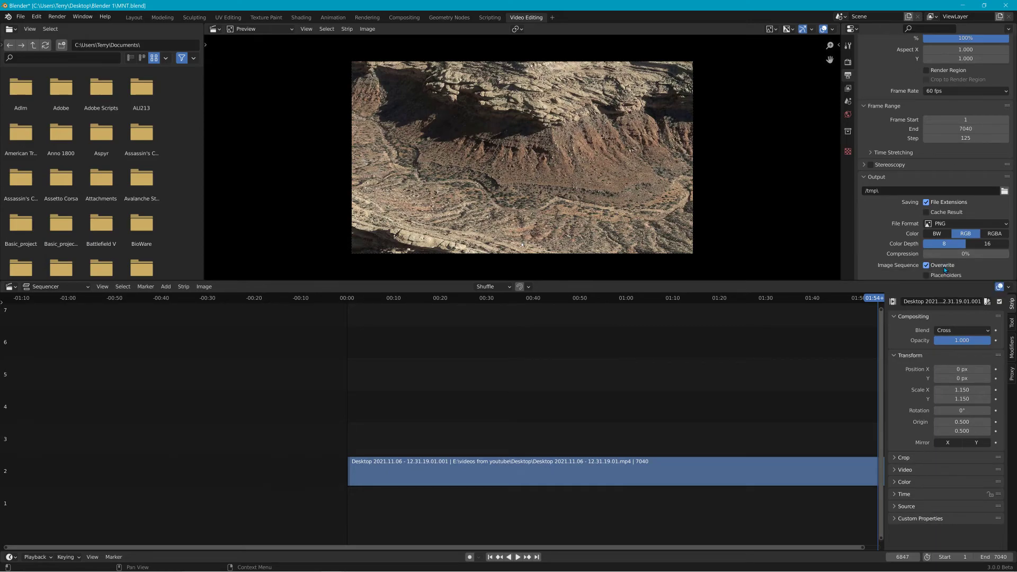
click(975, 257)
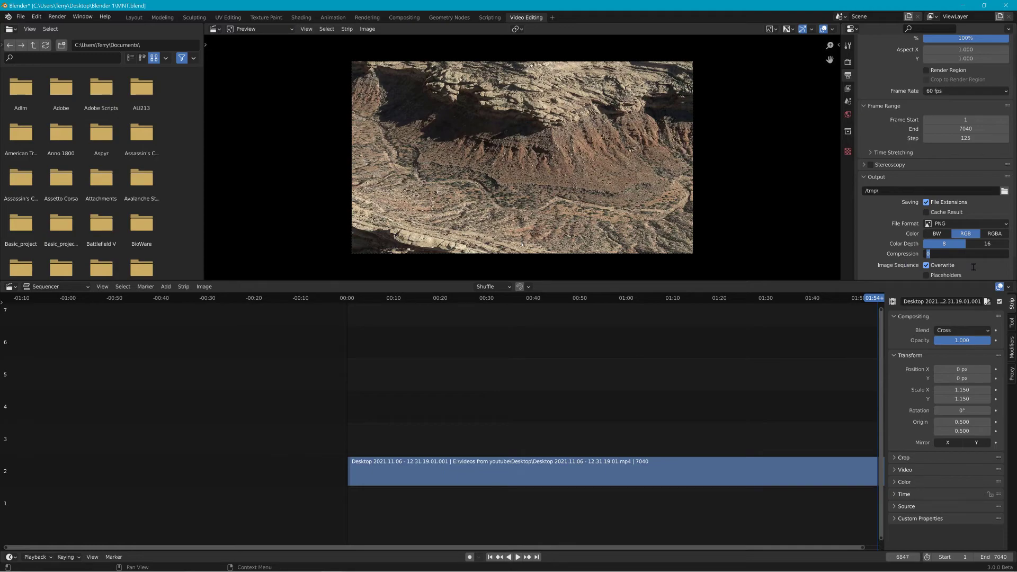
key(Return)
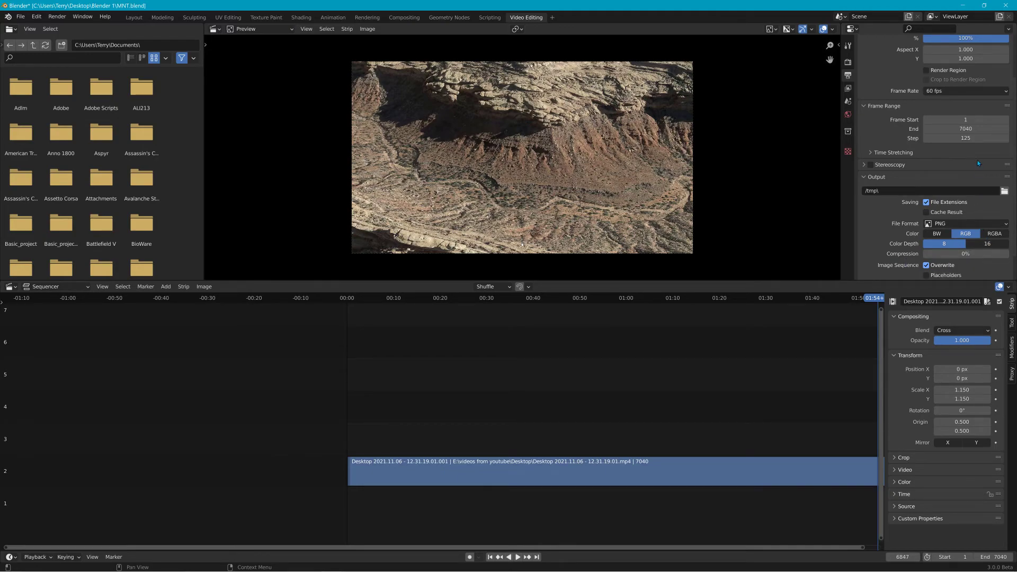
scroll(976, 160, up, 2)
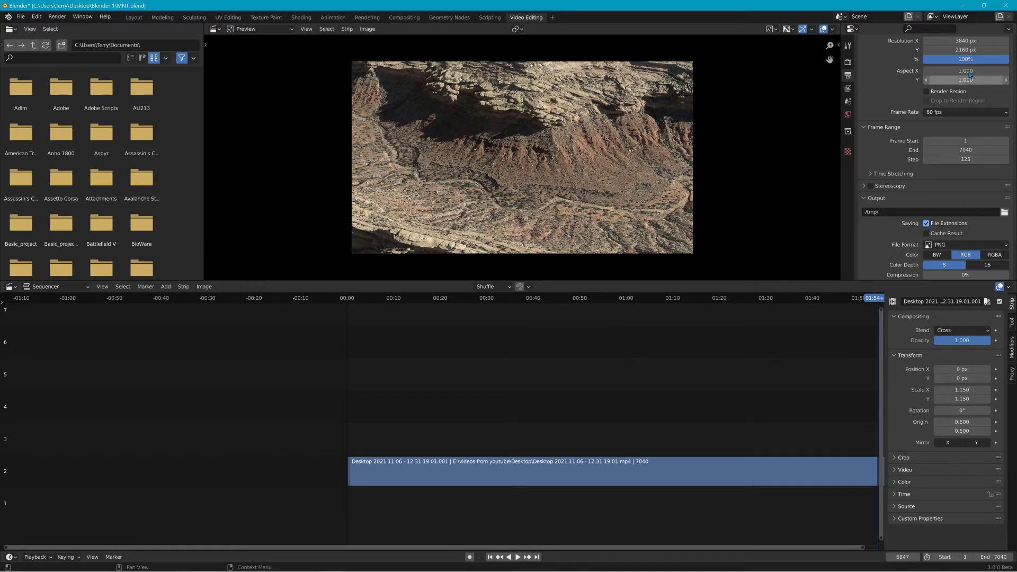
Minimize Blender, switch to File Explorer and open the tmp folder on drive C that holds the rendered stills.
click(964, 6)
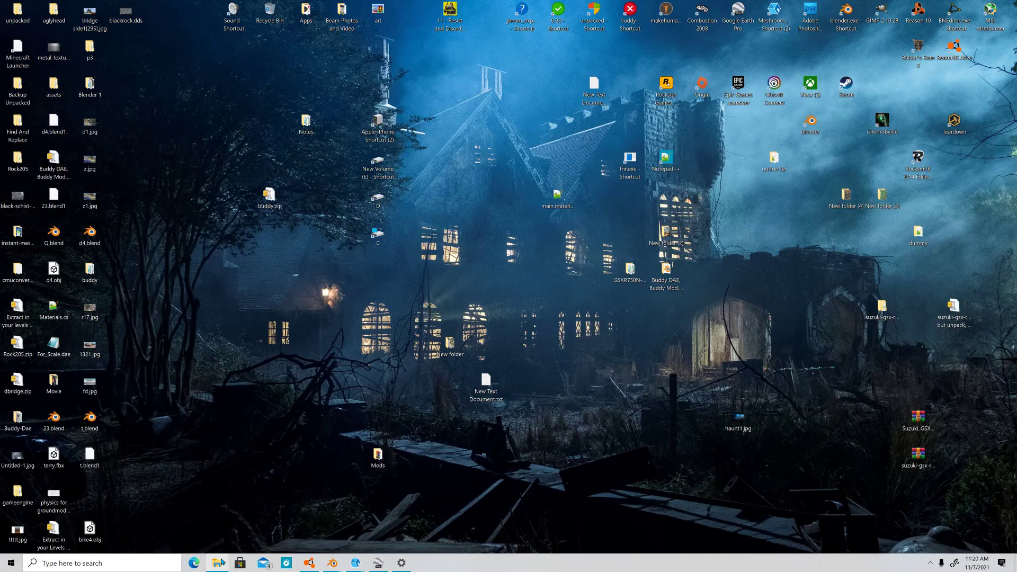
click(217, 564)
click(216, 565)
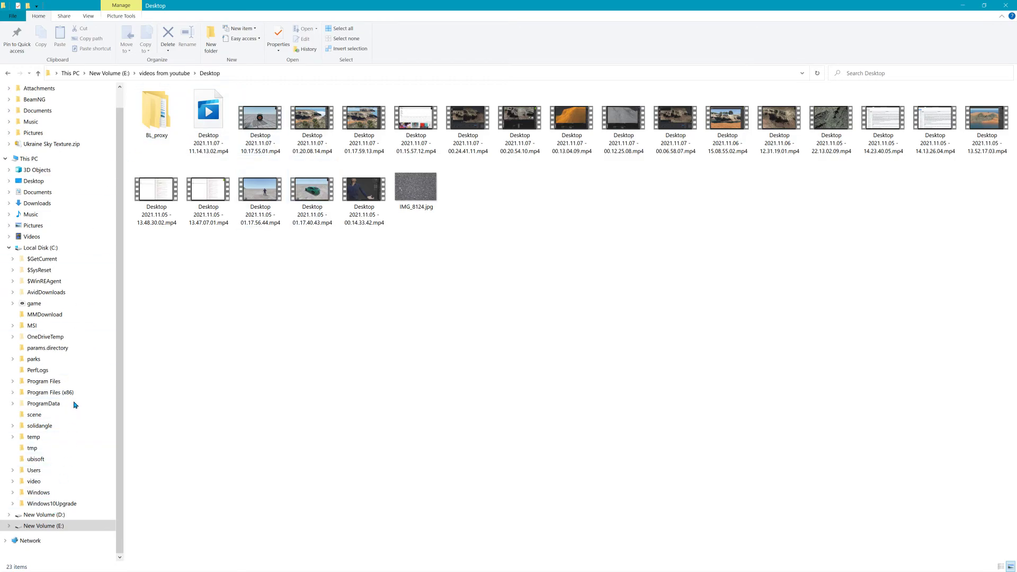
click(41, 247)
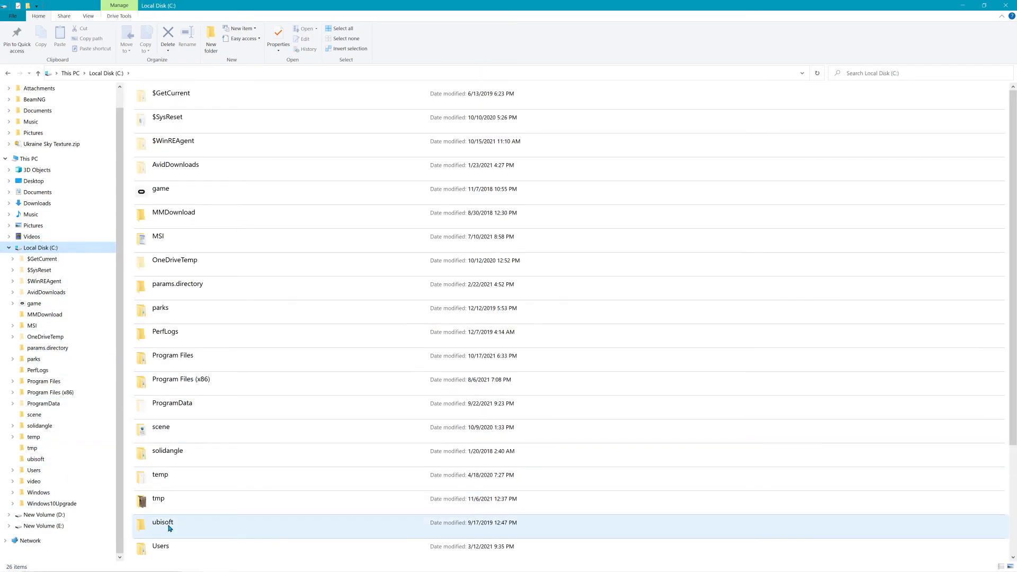
double_click(182, 487)
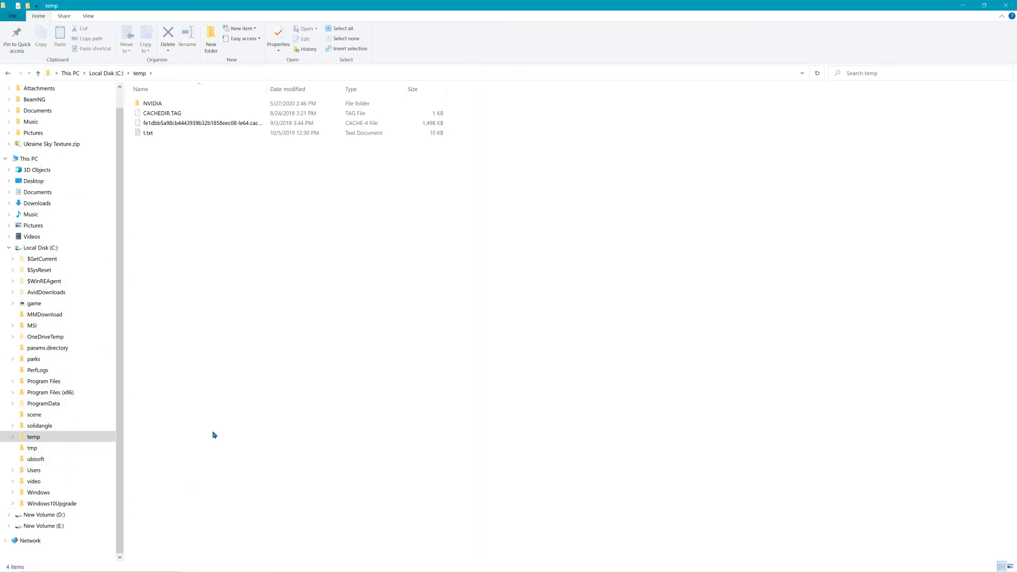
click(106, 73)
double_click(184, 496)
Select all rendered stills from 0001.png to 7001.png and reduce the folder window from full screen.
click(164, 144)
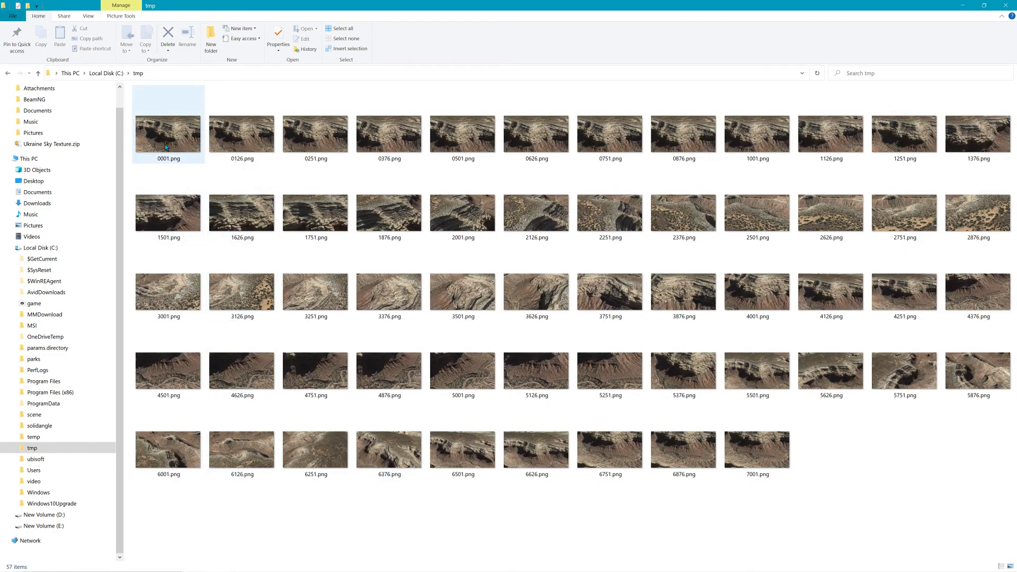
shift+click(755, 443)
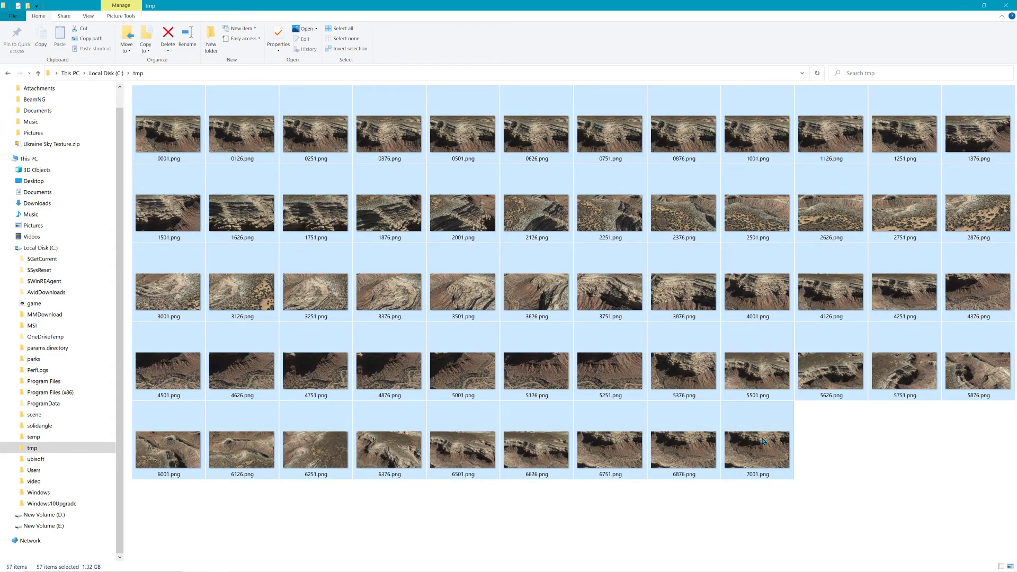
click(985, 6)
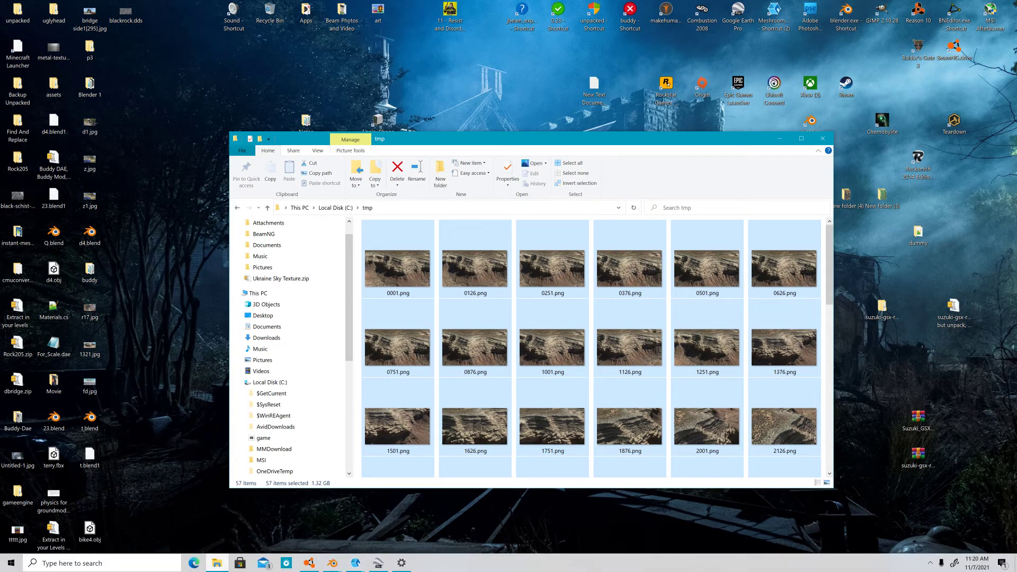
Switch to Meshroom and arrange its window beside the tmp folder window for adding the selected stills to the image list.
click(354, 563)
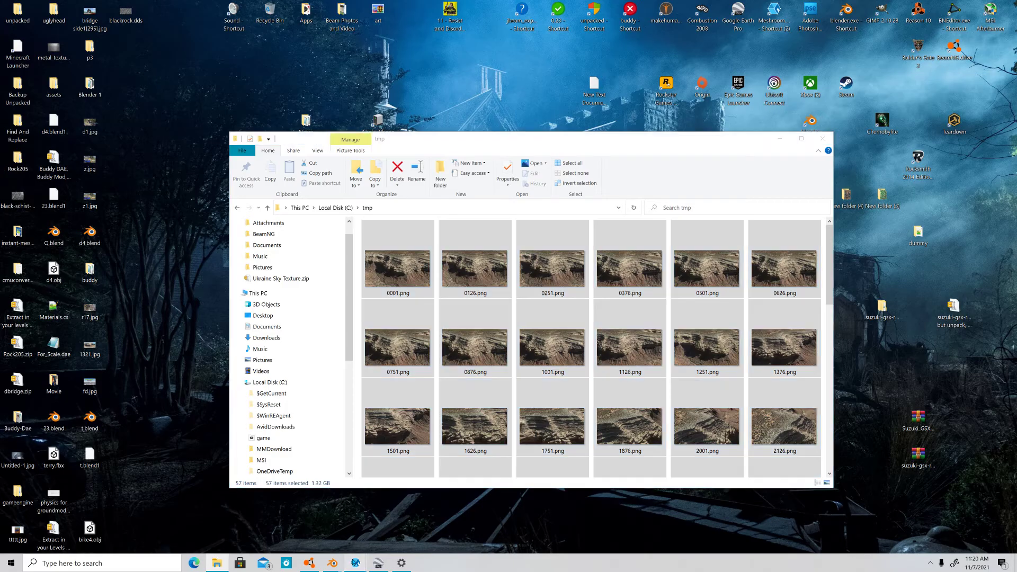
click(405, 496)
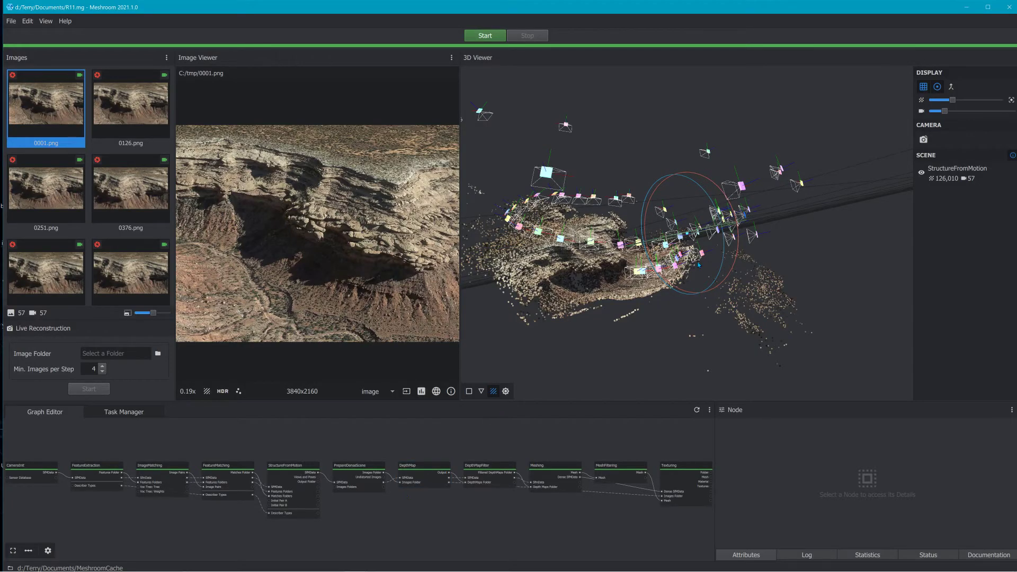
drag(600, 14, 1016, 127)
drag(649, 127, 820, 131)
click(439, 155)
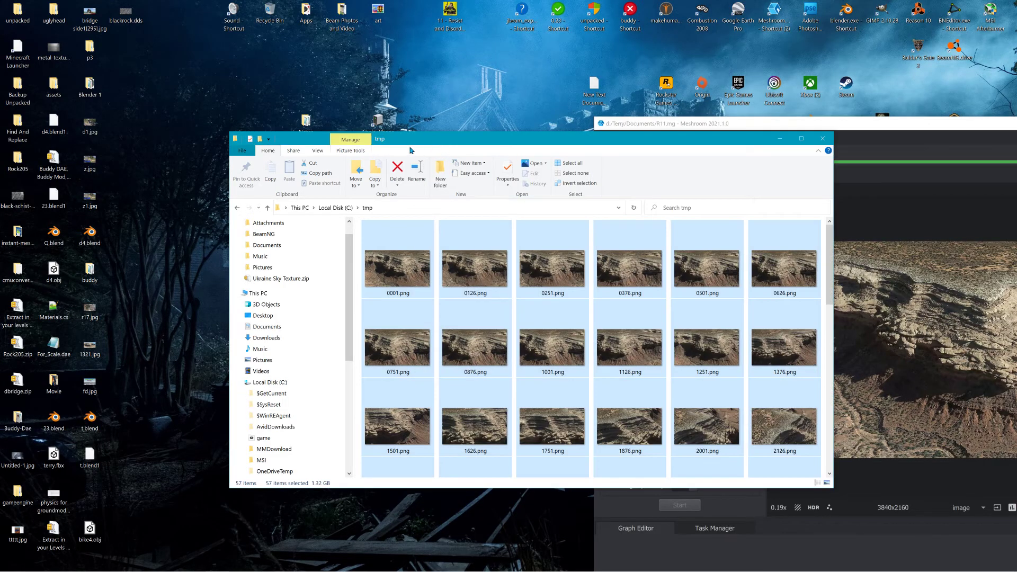
drag(551, 139, 204, 40)
drag(360, 167, 679, 272)
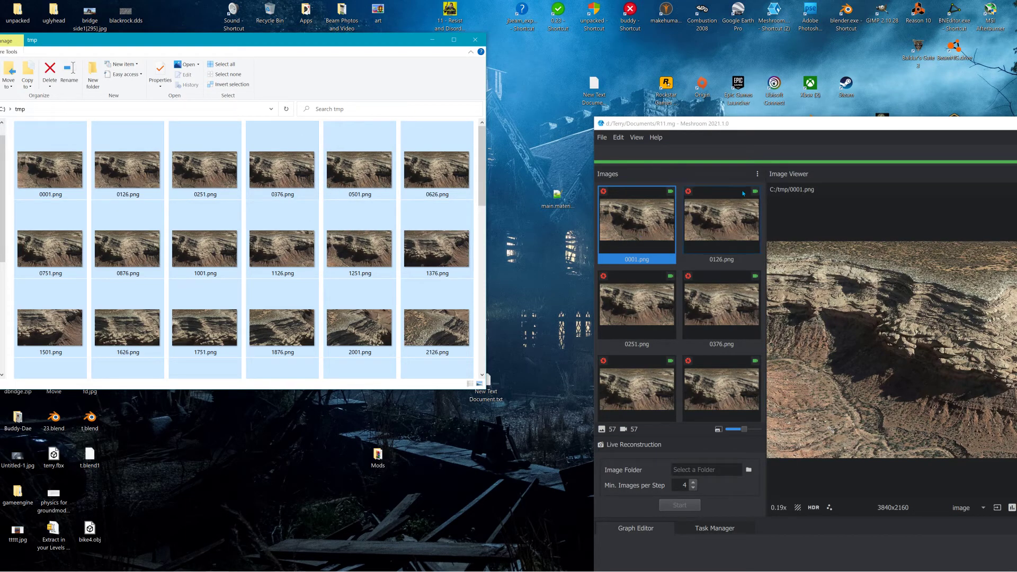
Maximize Meshroom and examine the attributes of the Texturing and FeatureExtraction nodes in the graph.
click(736, 126)
double_click(736, 126)
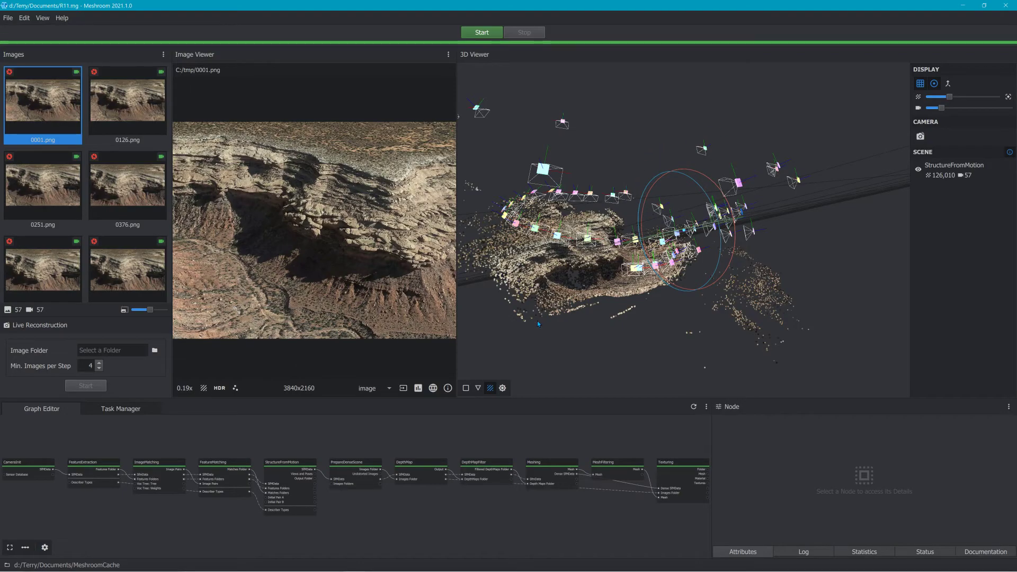
click(670, 467)
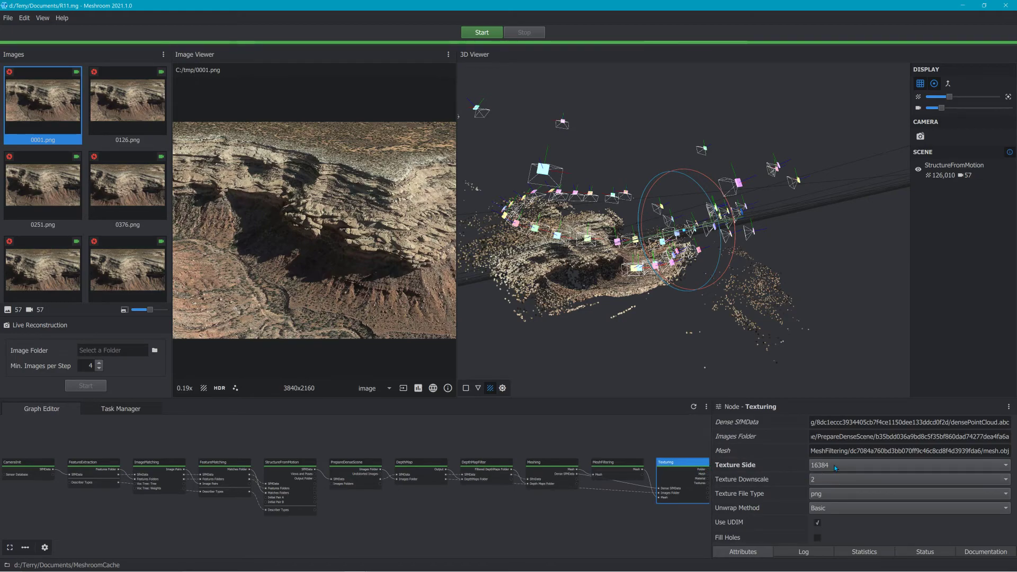
click(93, 466)
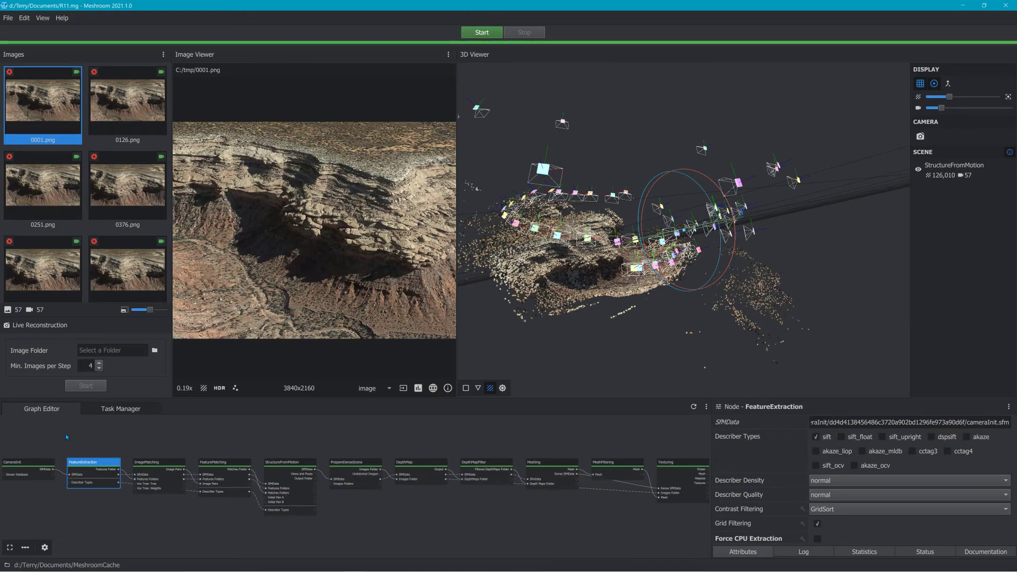
click(41, 449)
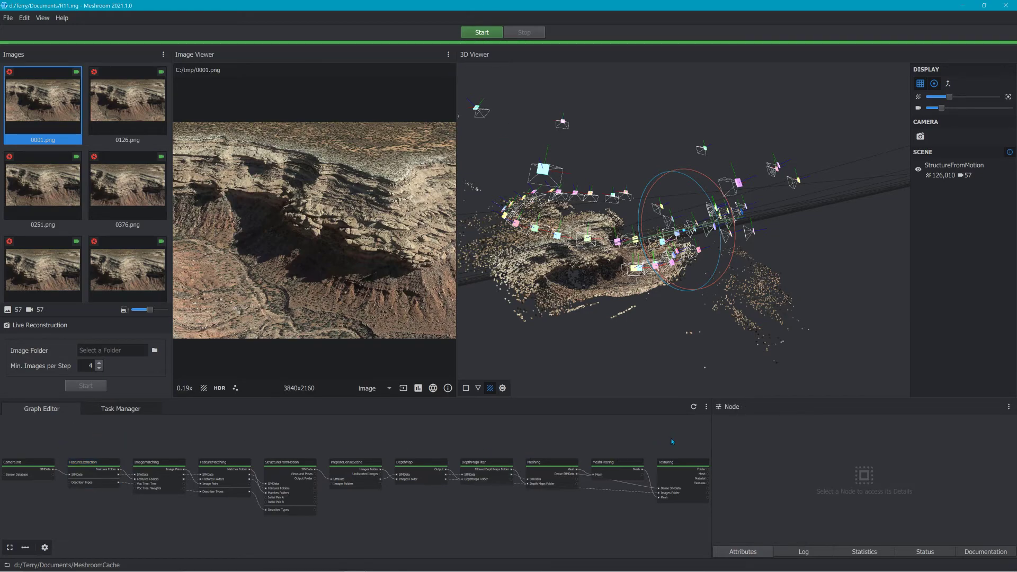
Load the Texturing node's mesh into the widened 3D viewer and remove the StructureFromMotion point cloud from the scene.
click(685, 466)
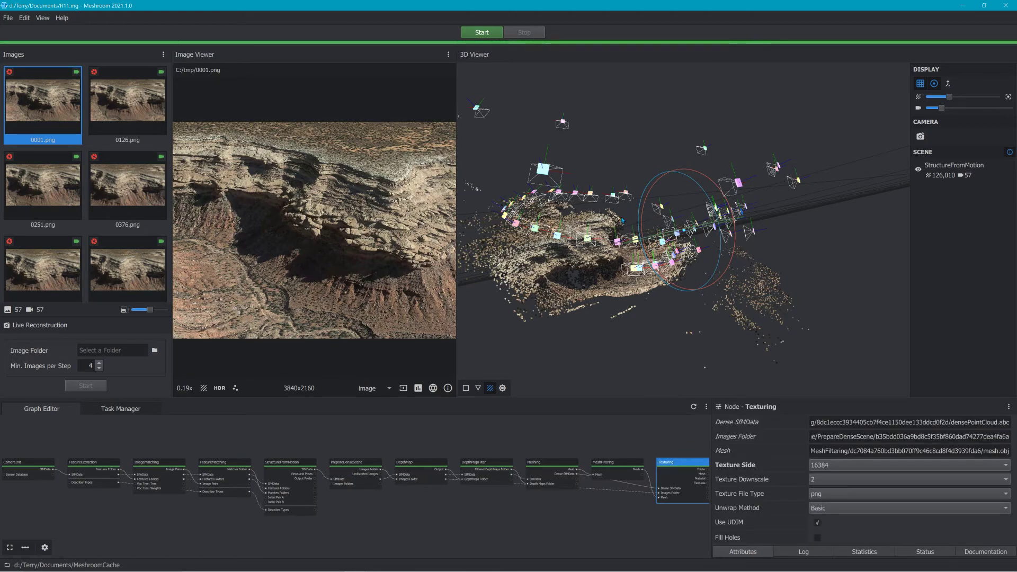
scroll(612, 254, up, 2)
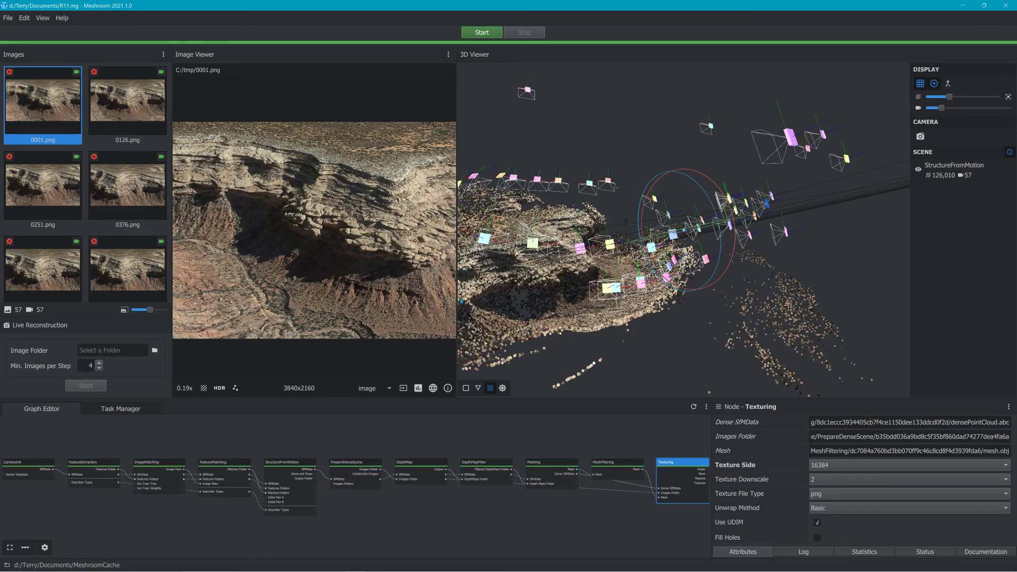
drag(458, 301, 311, 301)
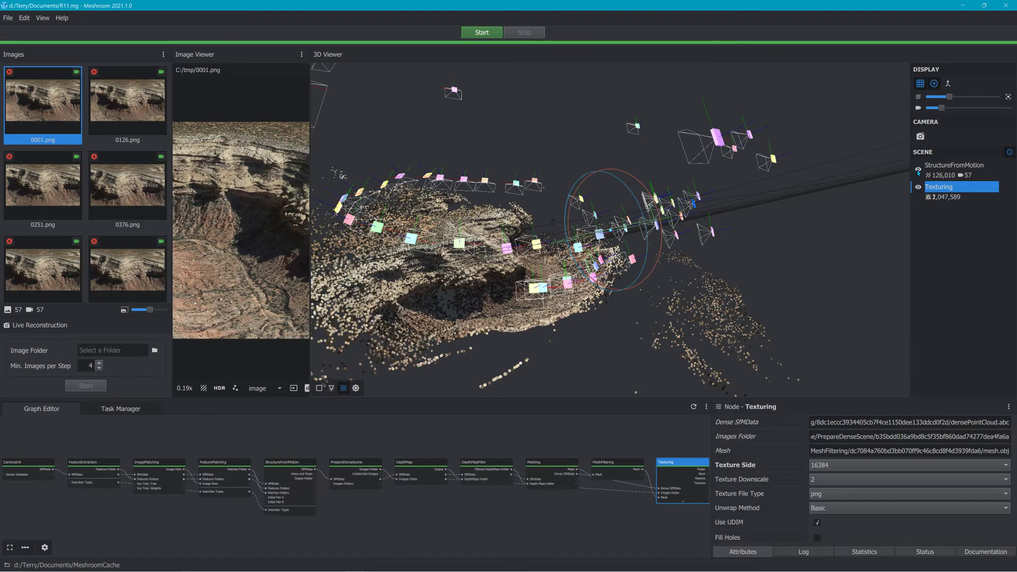
click(920, 170)
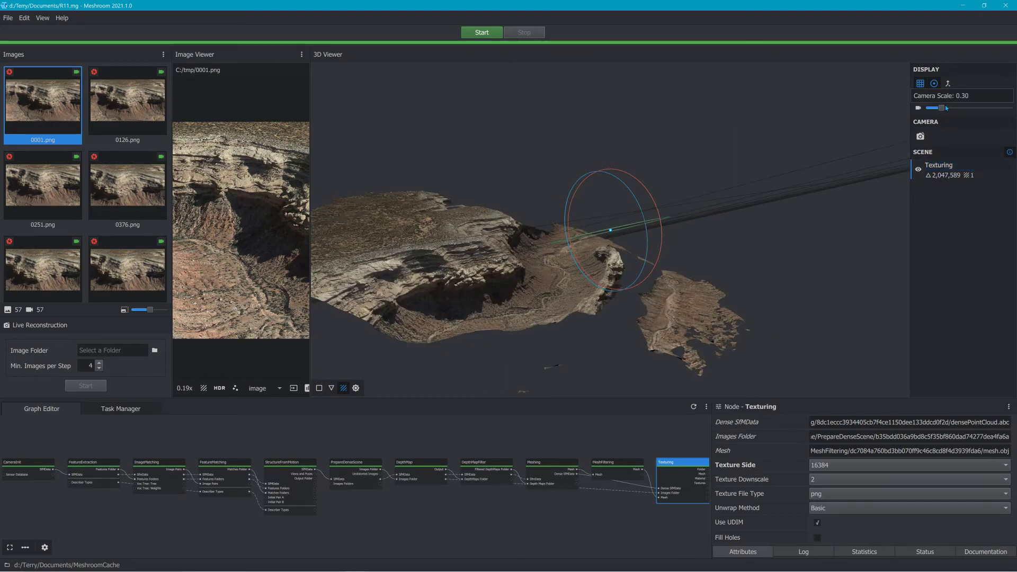
Reduce the 3D viewer's camera scale to its minimum and hide the grid and the rotation gizmo.
drag(942, 108, 925, 110)
click(934, 85)
click(923, 85)
Examine the textured canyon mesh from several angles and distances in the 3D viewer.
scroll(460, 288, up, 3)
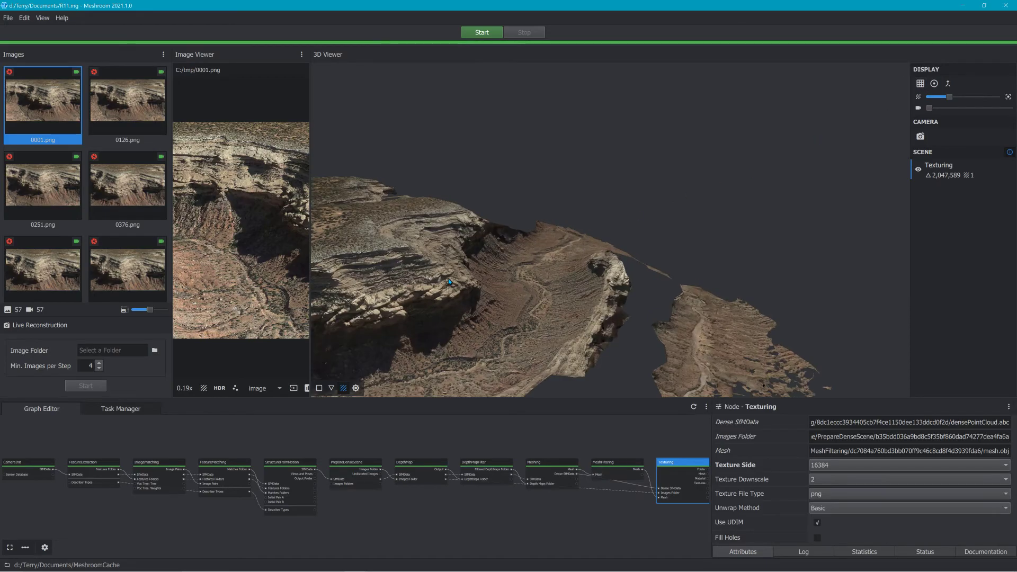
drag(451, 296, 502, 269)
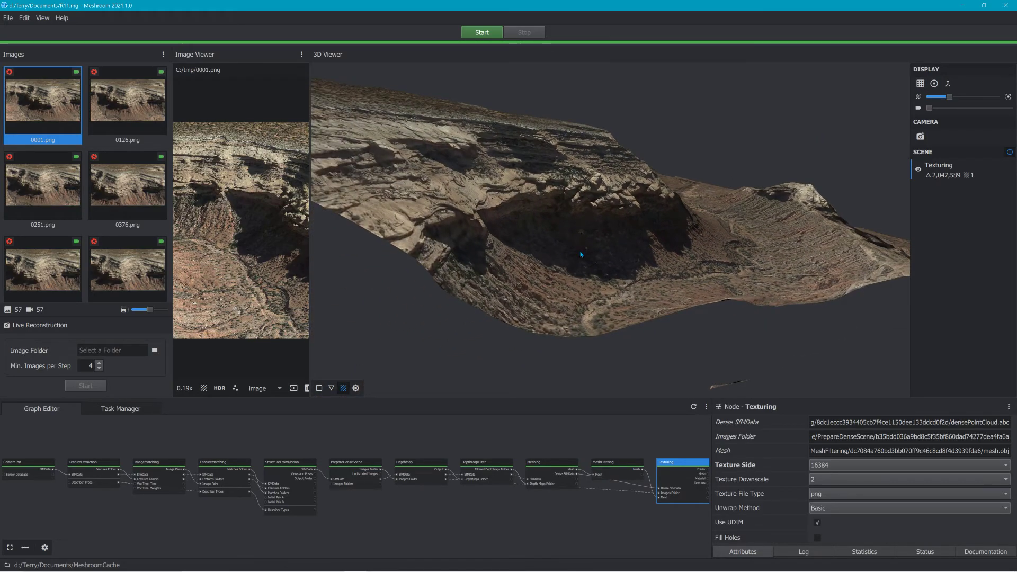
scroll(582, 255, up, 5)
drag(611, 249, 689, 284)
right_click(625, 293)
drag(625, 293, 287, 400)
Review the FeatureExtraction and Texturing node attributes alongside the close-up rock detail of the textured canyon mesh.
click(85, 464)
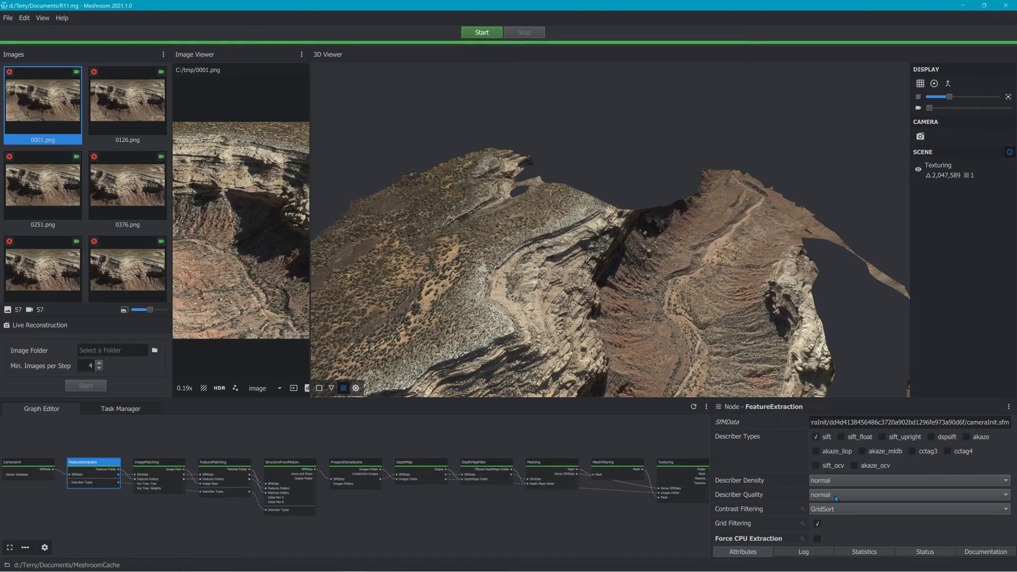
scroll(580, 344, up, 4)
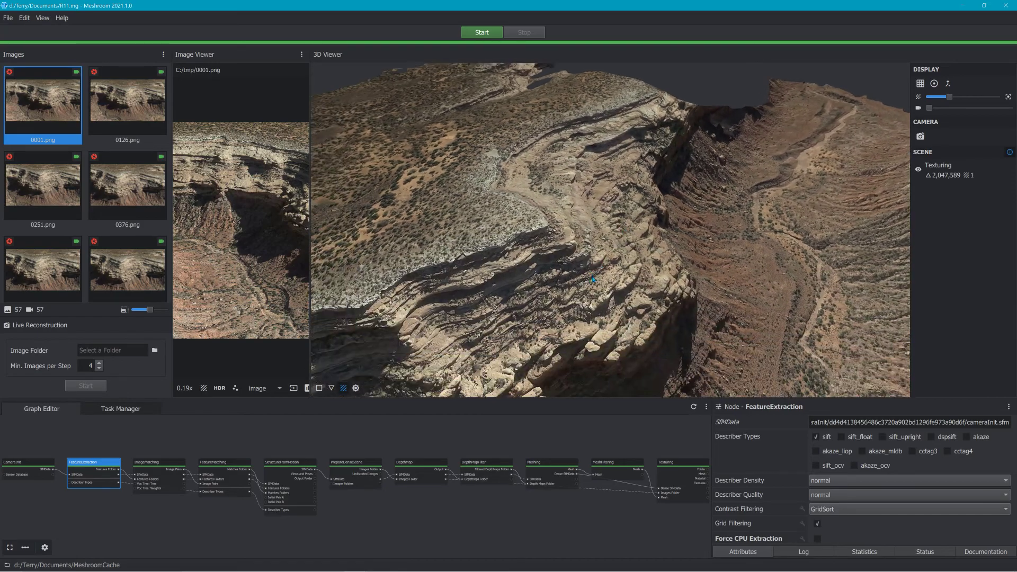
scroll(594, 280, up, 5)
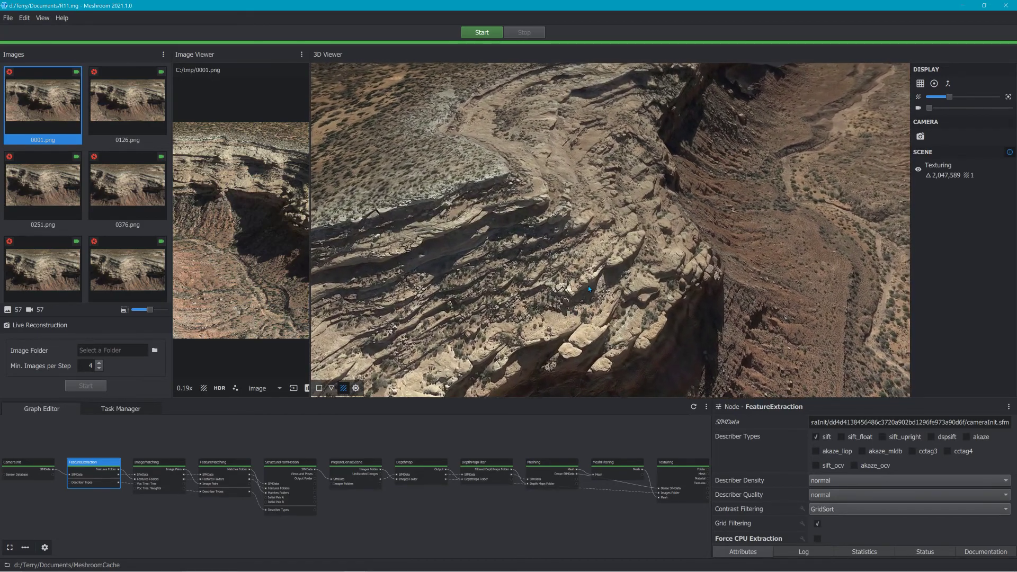
scroll(589, 286, up, 5)
scroll(616, 255, down, 4)
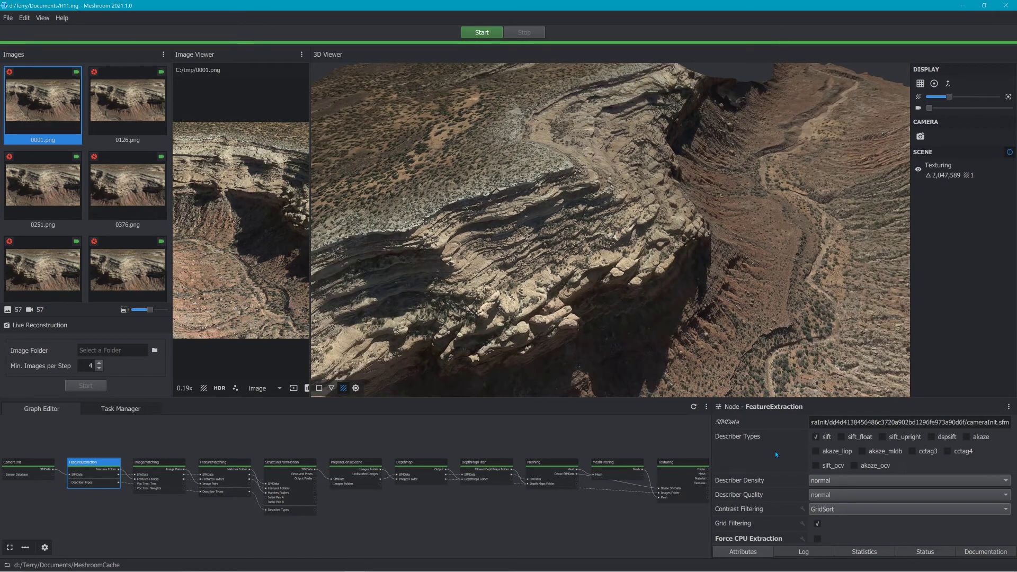
click(676, 461)
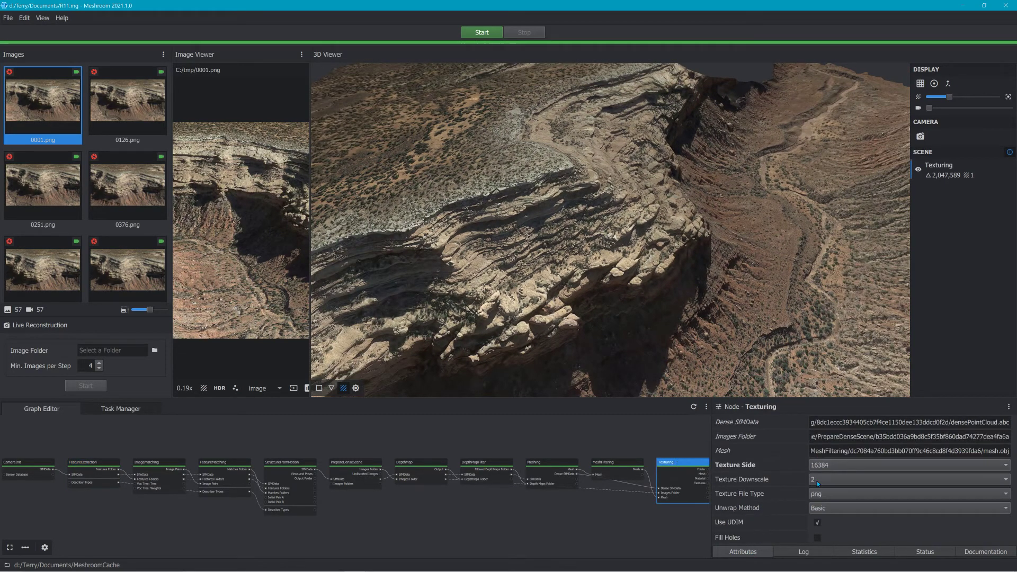
Copy the full output Mesh path, ending in texturedMesh.obj, from the Texturing node's attributes.
scroll(891, 447, down, 8)
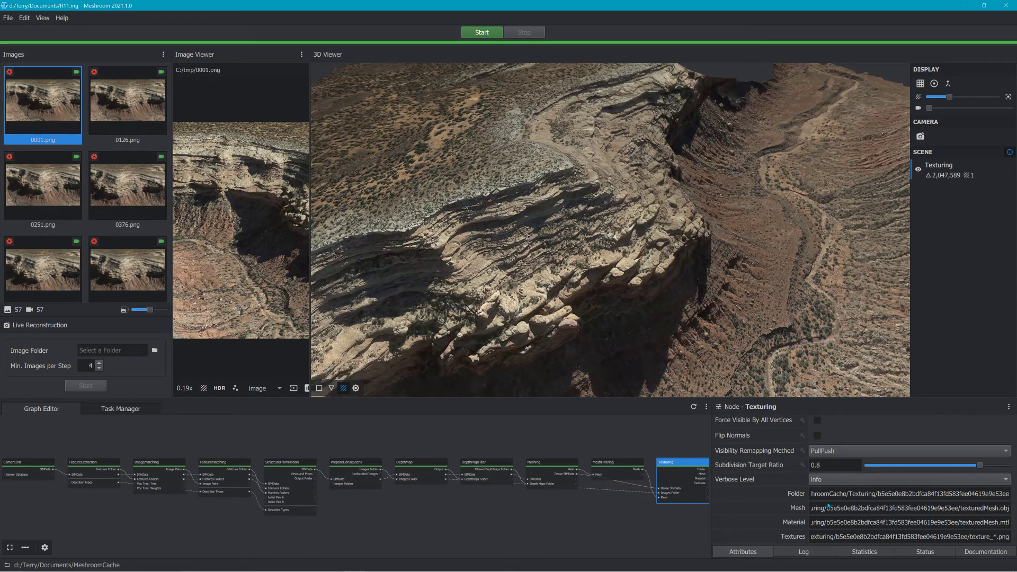
drag(958, 509, 952, 509)
drag(957, 511, 631, 489)
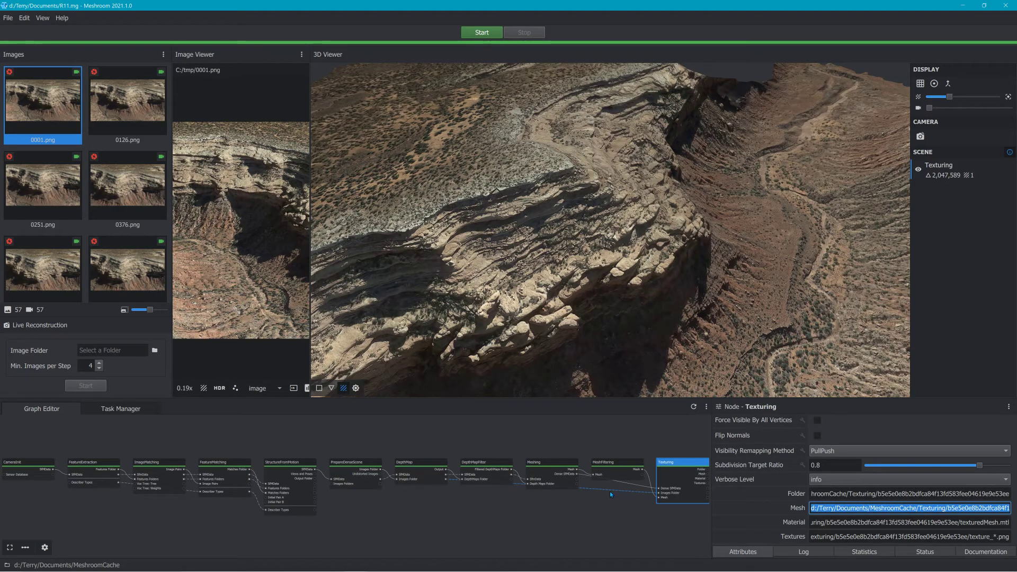
Switch to a new Blender session and delete the default cube from the scene.
click(964, 5)
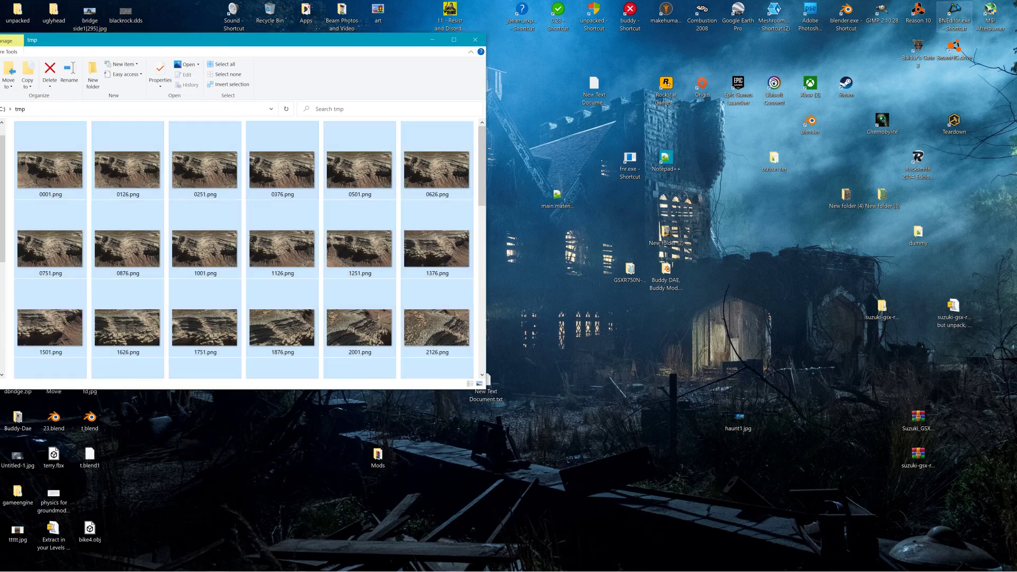
click(332, 563)
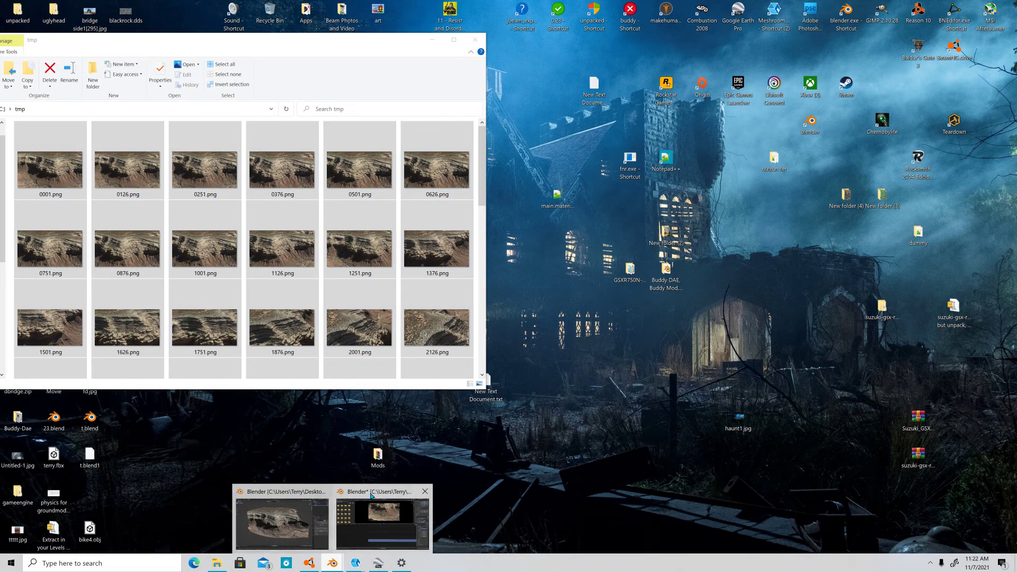
double_click(847, 17)
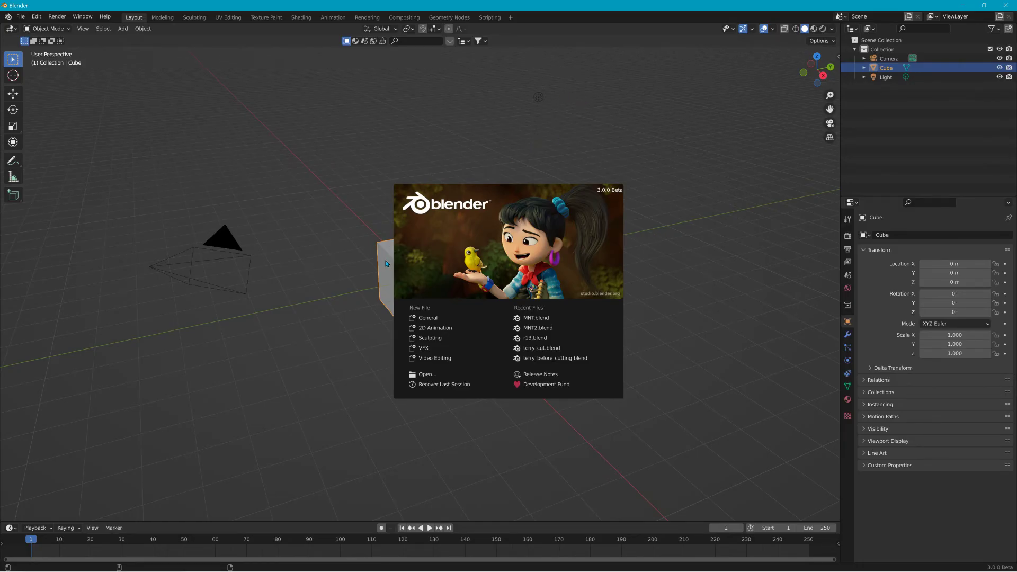
click(348, 246)
key(Delete)
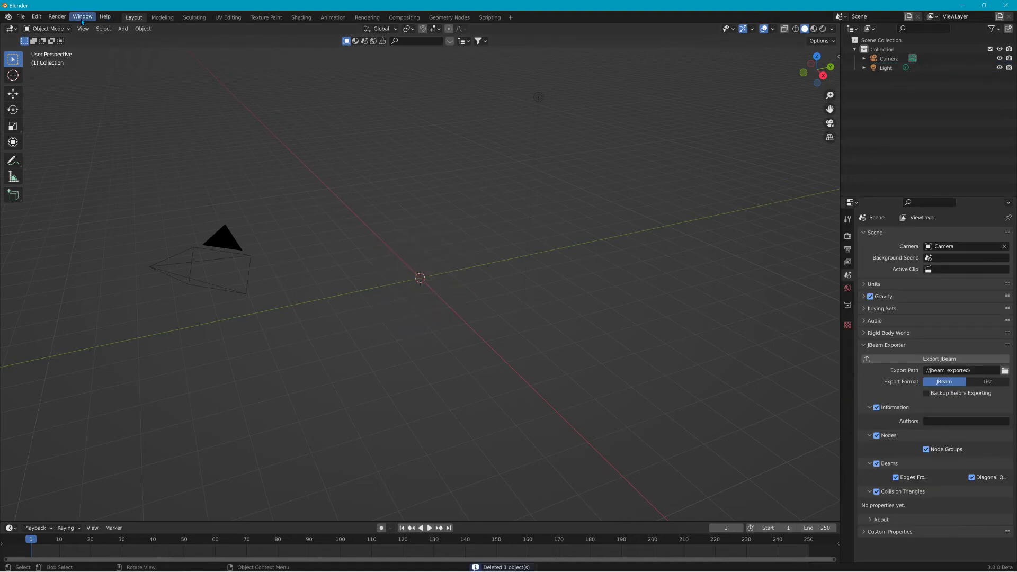
Import texturedMesh.obj as a Wavefront OBJ from the copied Meshroom Texturing cache path.
click(20, 17)
mouse_move(37, 141)
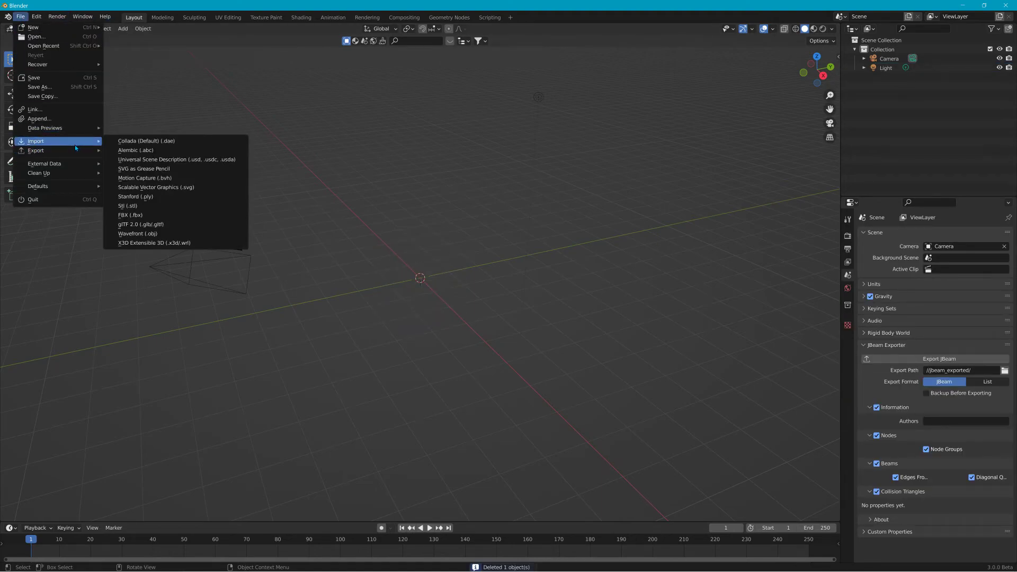
click(170, 231)
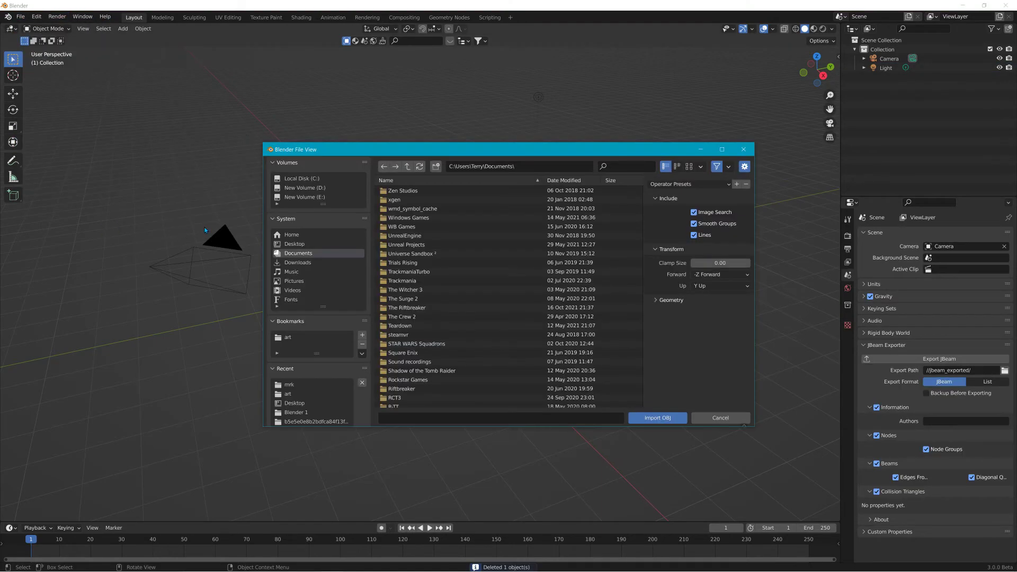
click(521, 166)
key(ctrl+v)
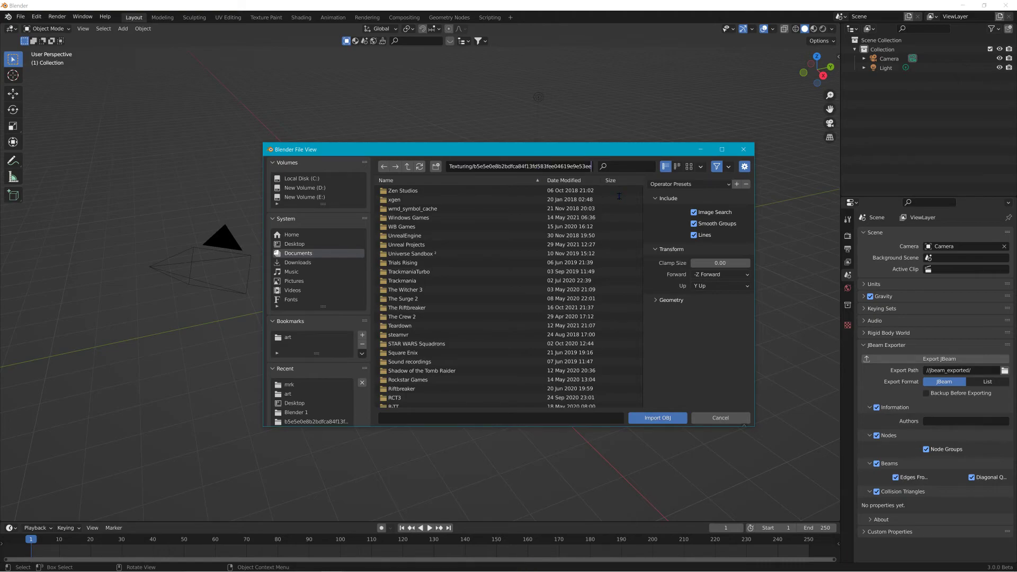
key(Return)
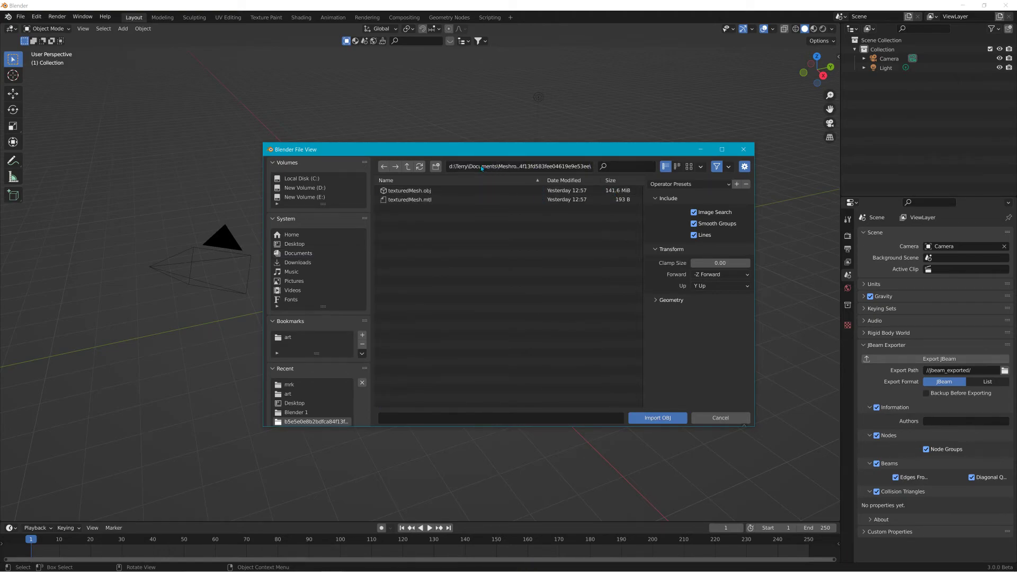
click(461, 169)
drag(571, 170, 387, 167)
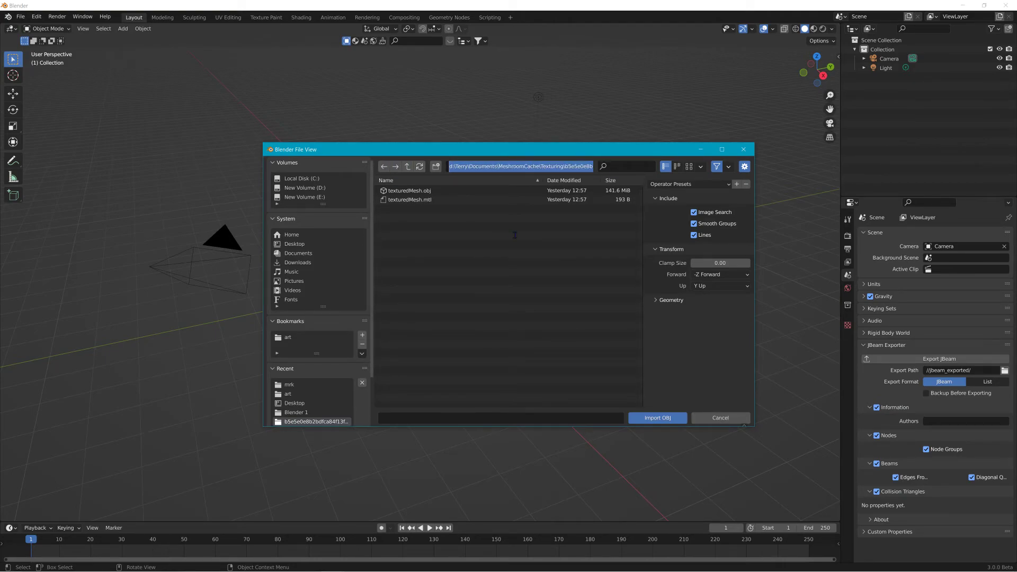
double_click(427, 192)
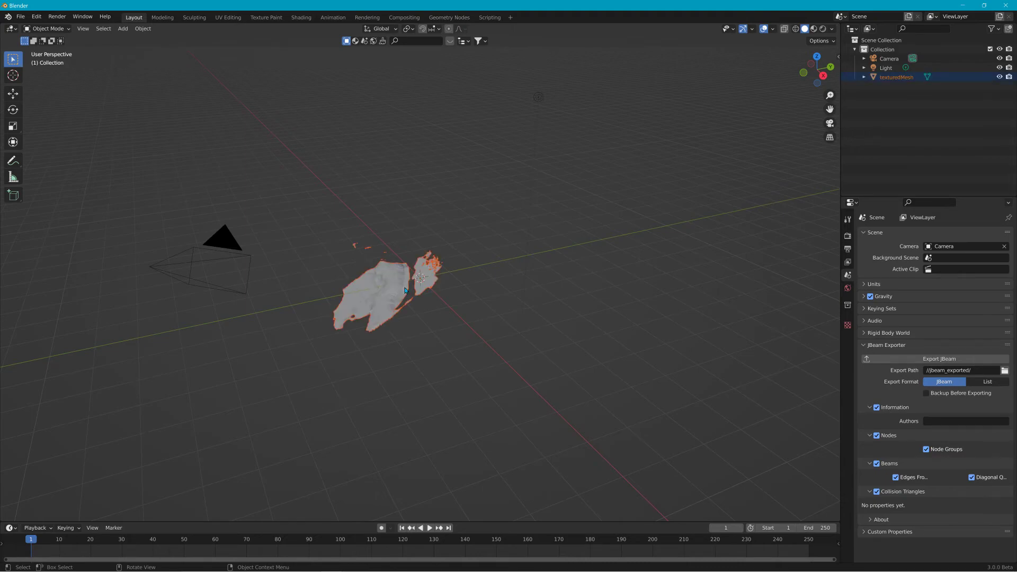
Show the imported canyon mesh with its textures in Material Preview shading.
scroll(375, 282, up, 2)
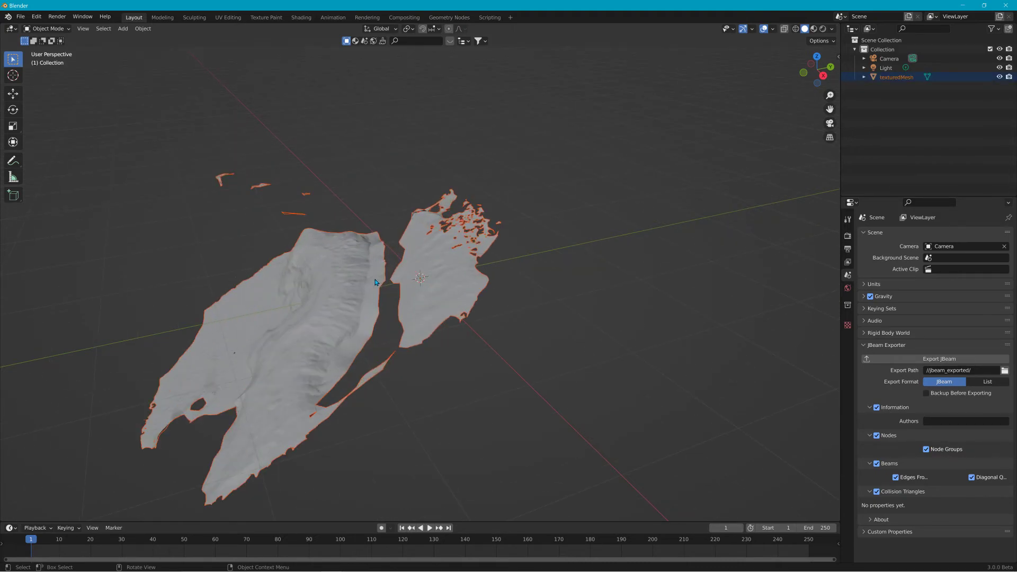
middle_drag(375, 282, 341, 273)
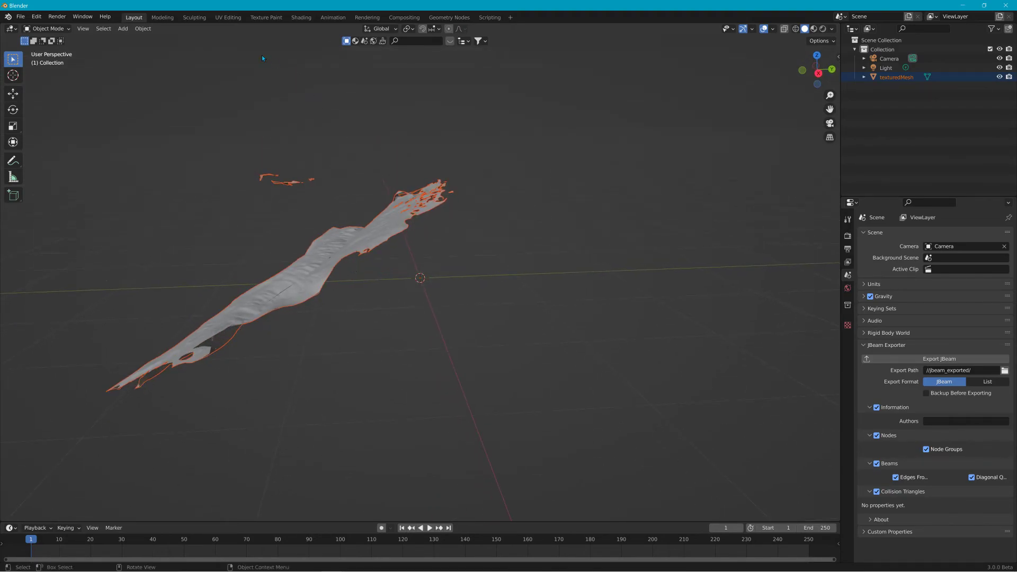
click(811, 30)
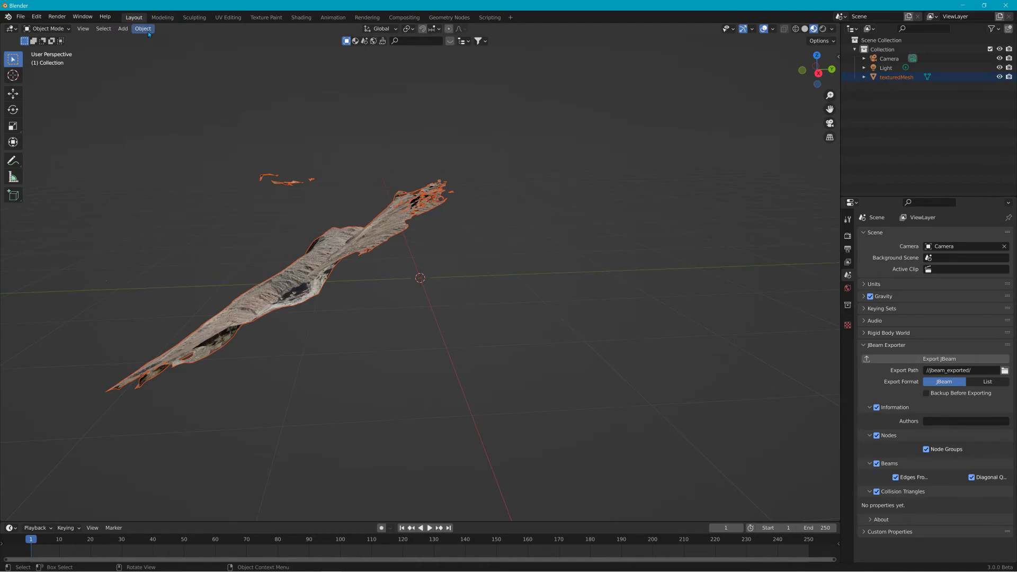
Set the canyon mesh's origin to the 3D cursor, and move its geometry to that origin.
click(307, 223)
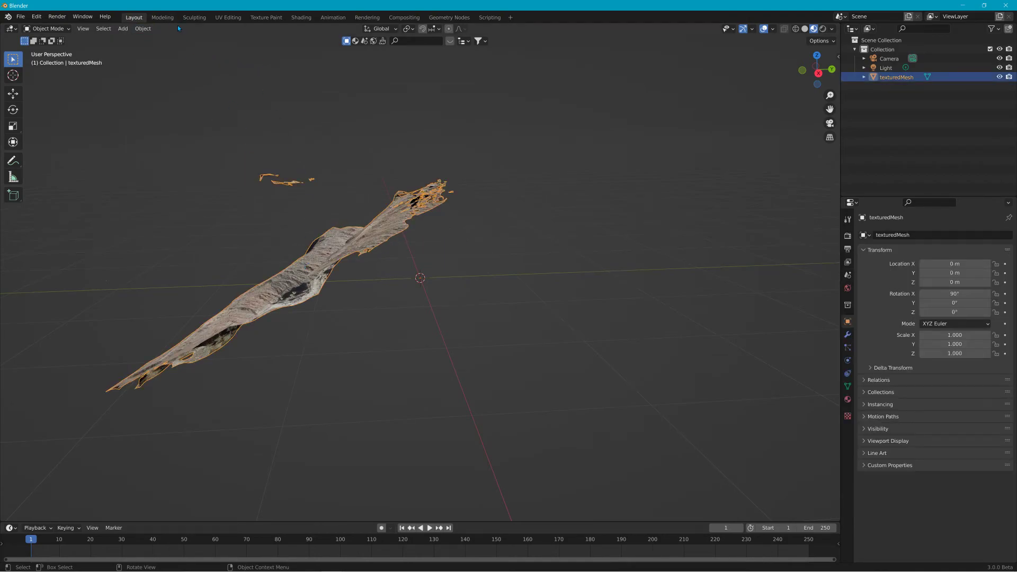
click(150, 29)
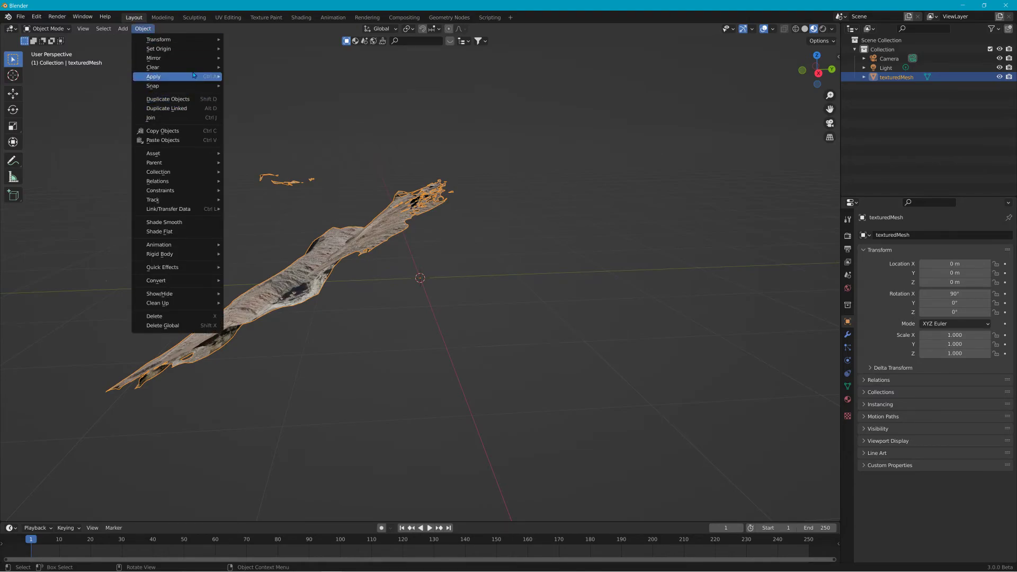
mouse_move(197, 53)
click(242, 70)
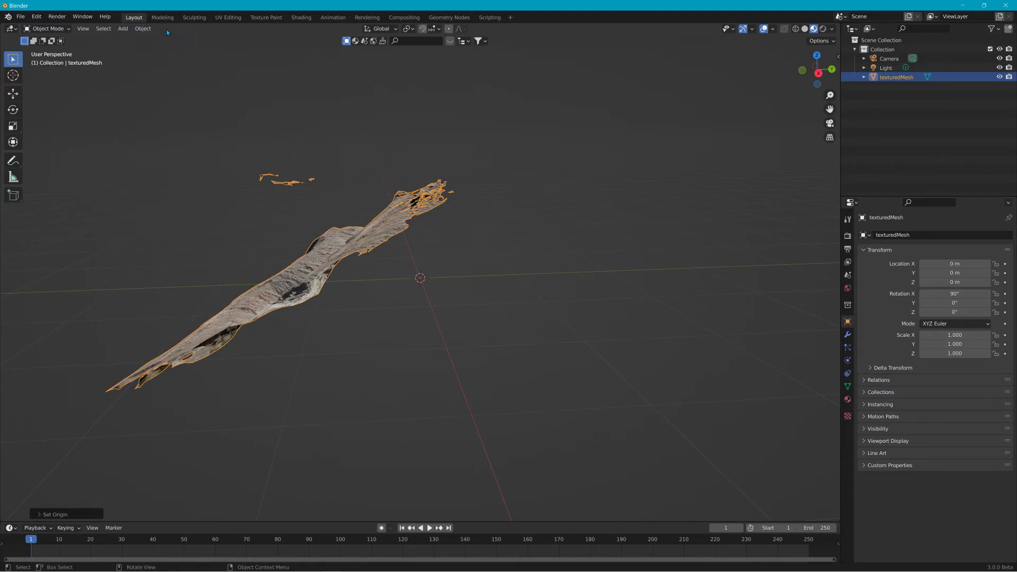
click(152, 29)
mouse_move(169, 50)
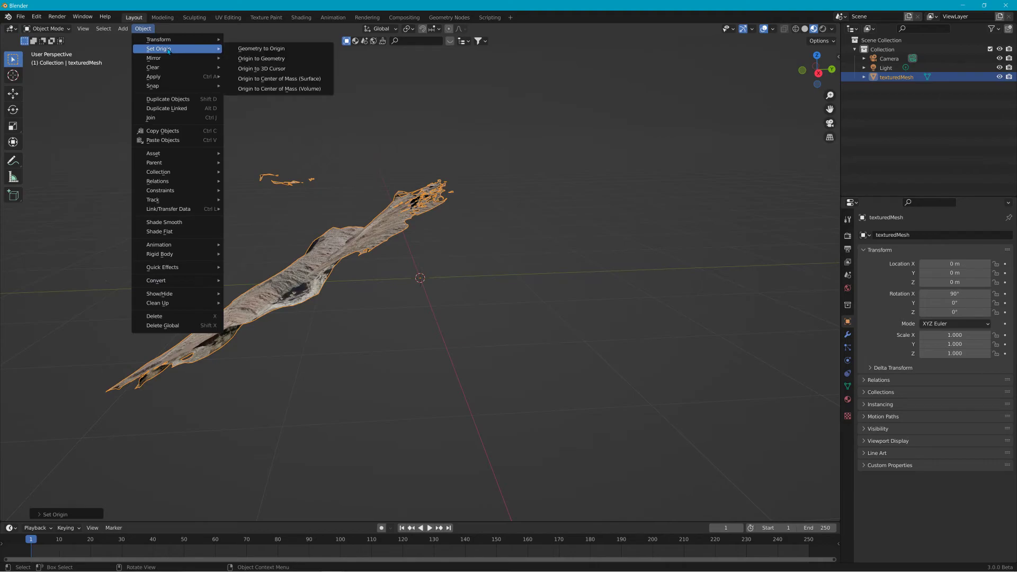
click(285, 49)
Rotate the canyon mesh freehand to about 297° X, 32.3° Y and 39.1° Z.
middle_drag(454, 246, 599, 261)
middle_drag(425, 278, 494, 306)
key(r)
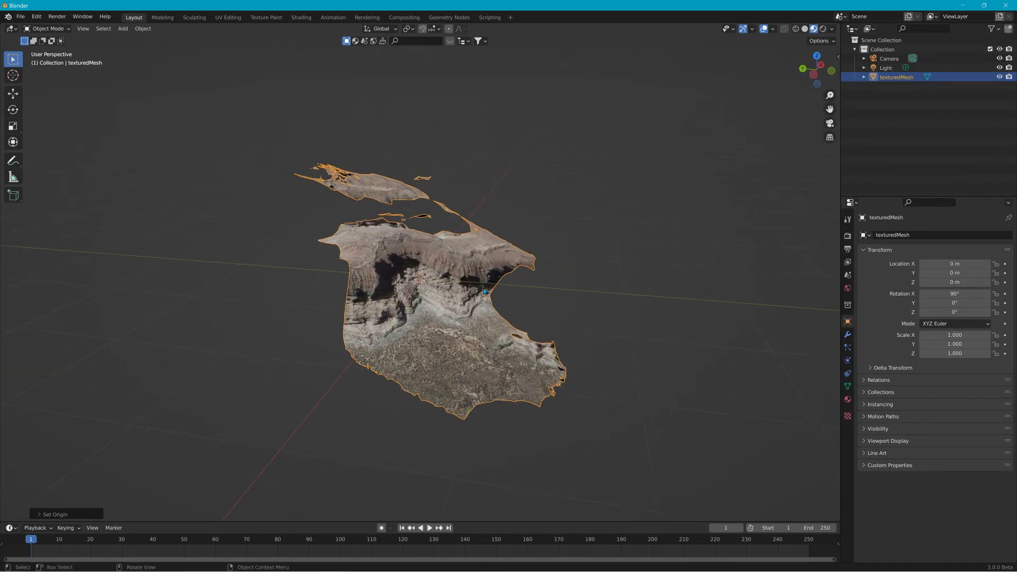
Level the canyon mesh using the back and left views, rotating it to about 247° X, -0.2° Y and 35.1° Z.
middle_drag(486, 282, 525, 274)
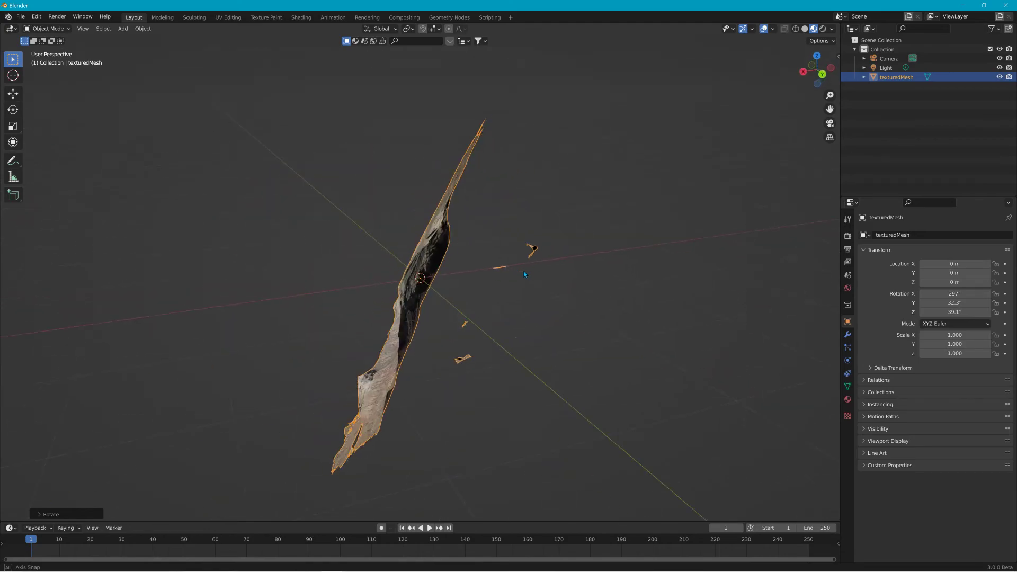
click(822, 70)
key(r)
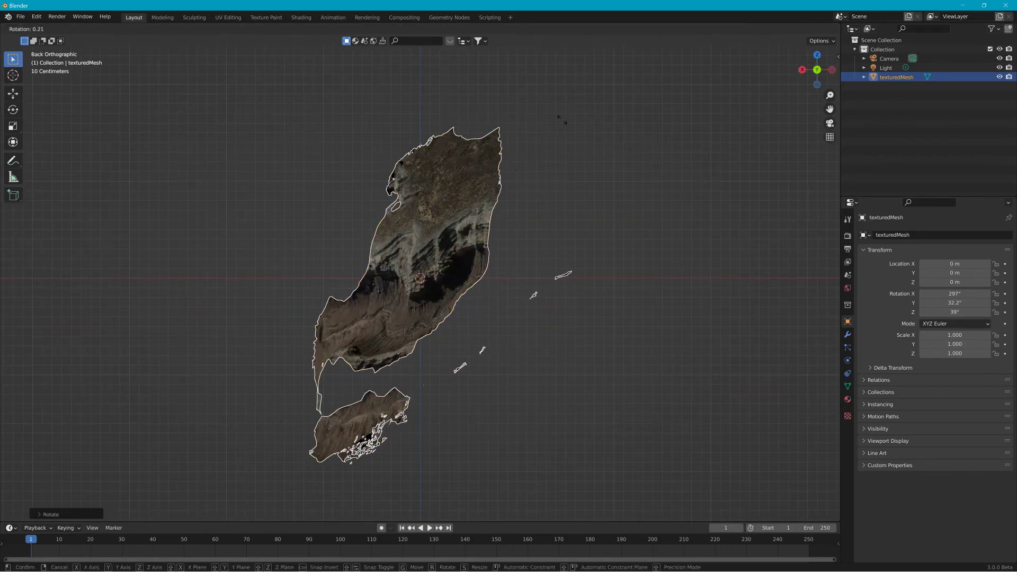
click(675, 305)
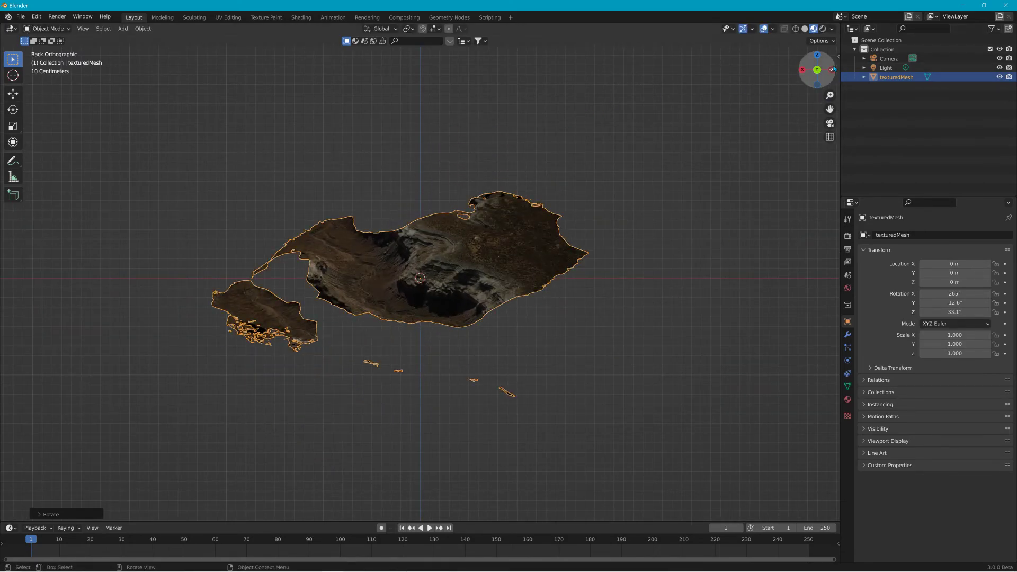
click(832, 69)
key(r)
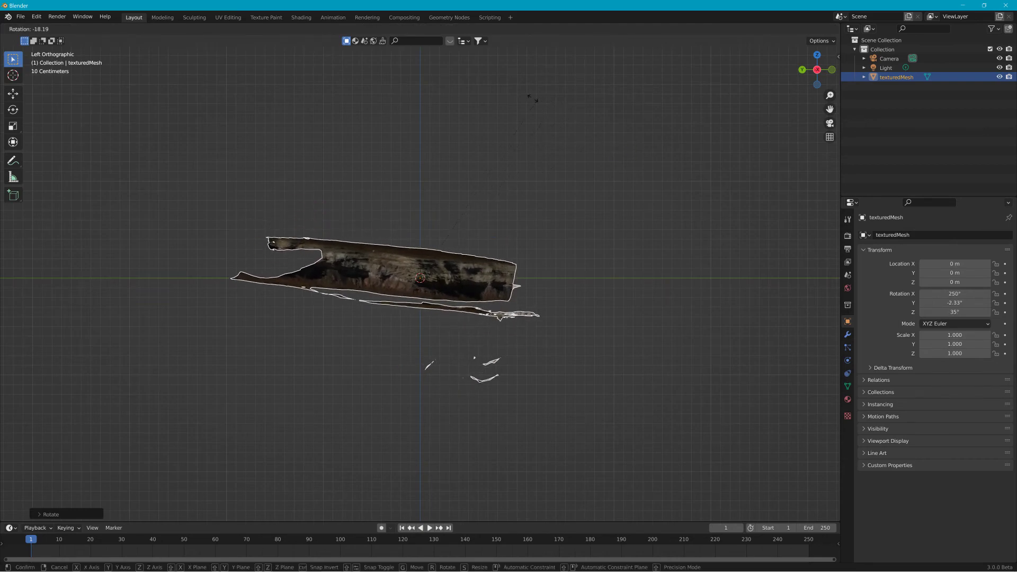
click(526, 103)
Raise the canyon mesh along Z by about 0.183 m in the front view so its floor meets the ground line.
middle_drag(478, 173, 536, 202)
key(KP_1)
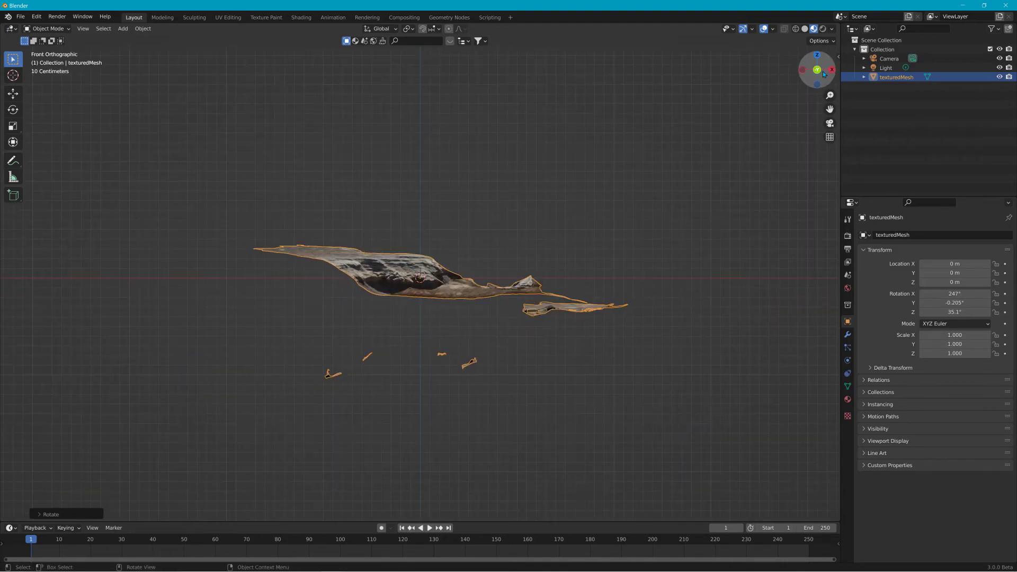
key(g)
key(z)
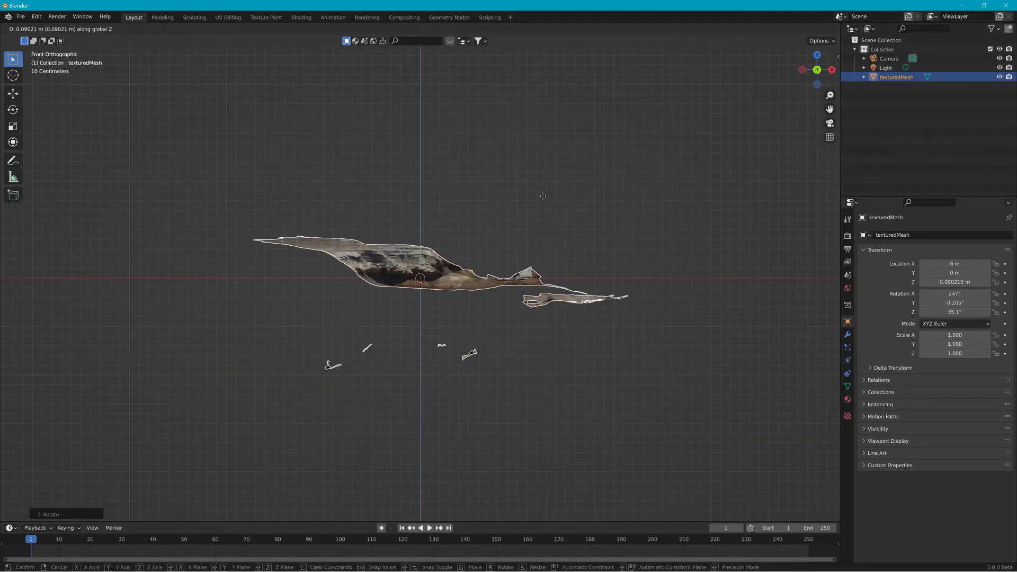
click(542, 188)
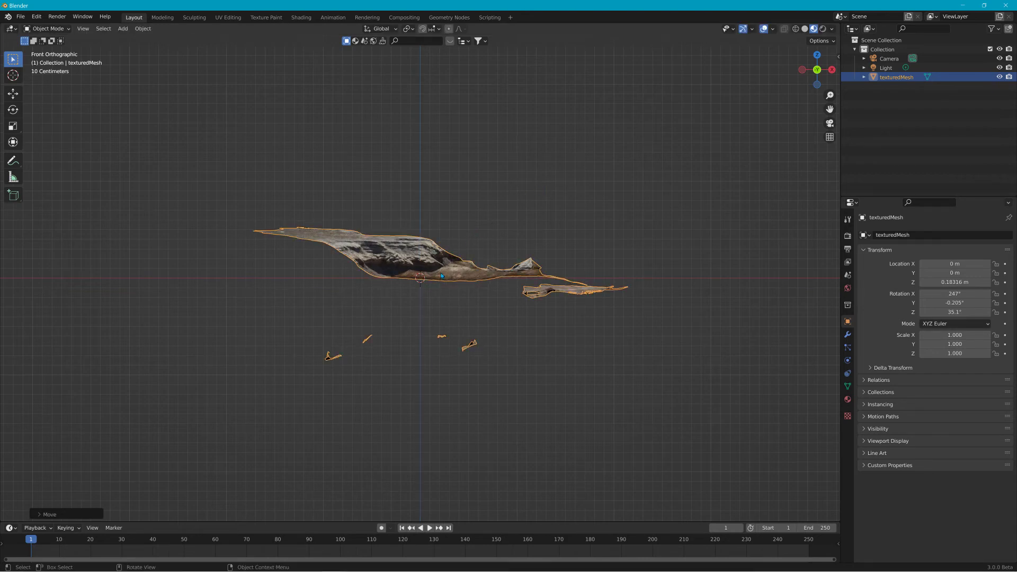
Put the canyon mesh in Edit Mode and turn on X-ray for selecting through it.
scroll(424, 288, up, 1)
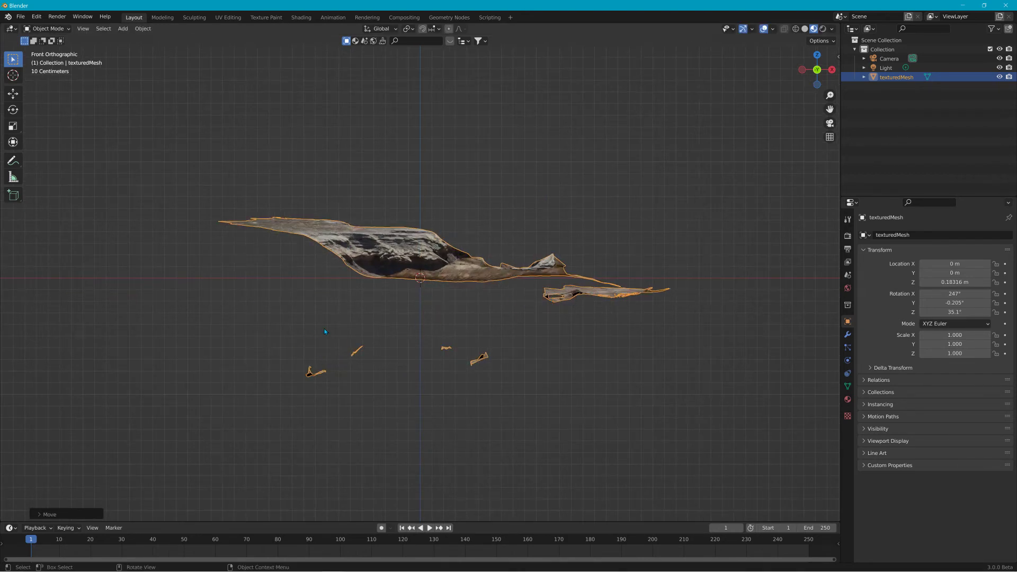
click(56, 31)
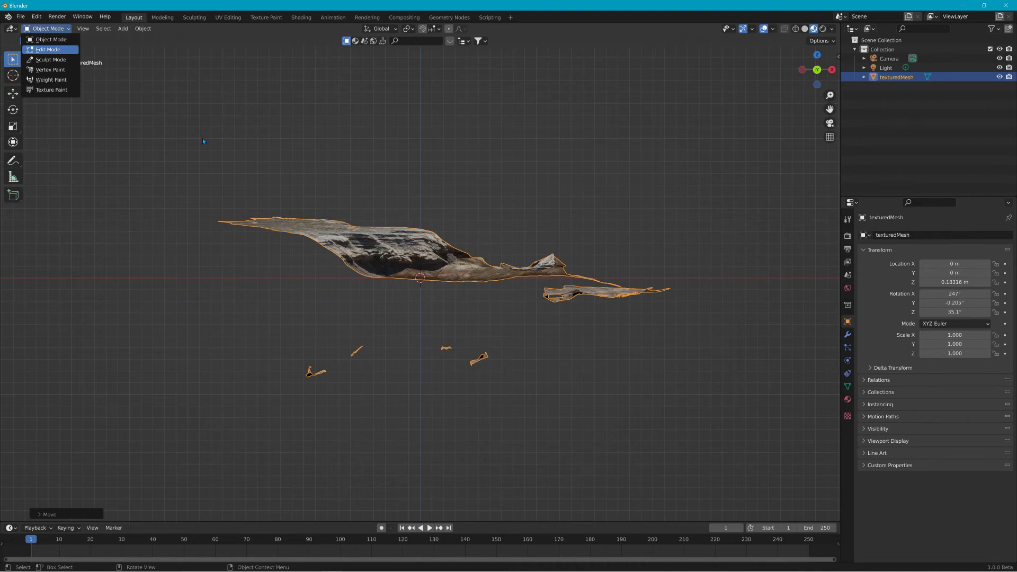
click(55, 51)
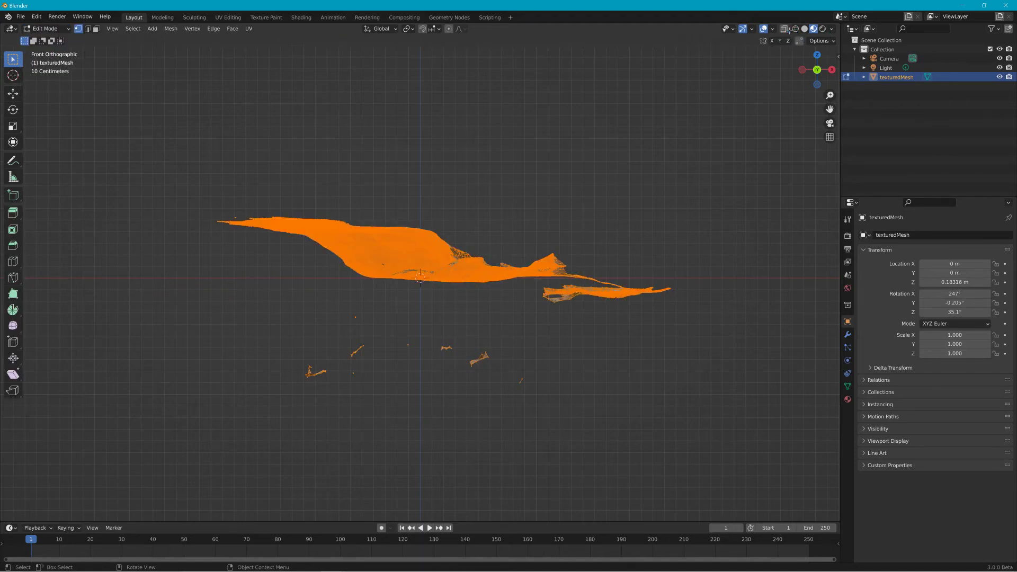
click(785, 29)
Select the stray fragments floating below the canyon mesh and delete their vertices.
drag(186, 268, 255, 338)
drag(490, 386, 596, 433)
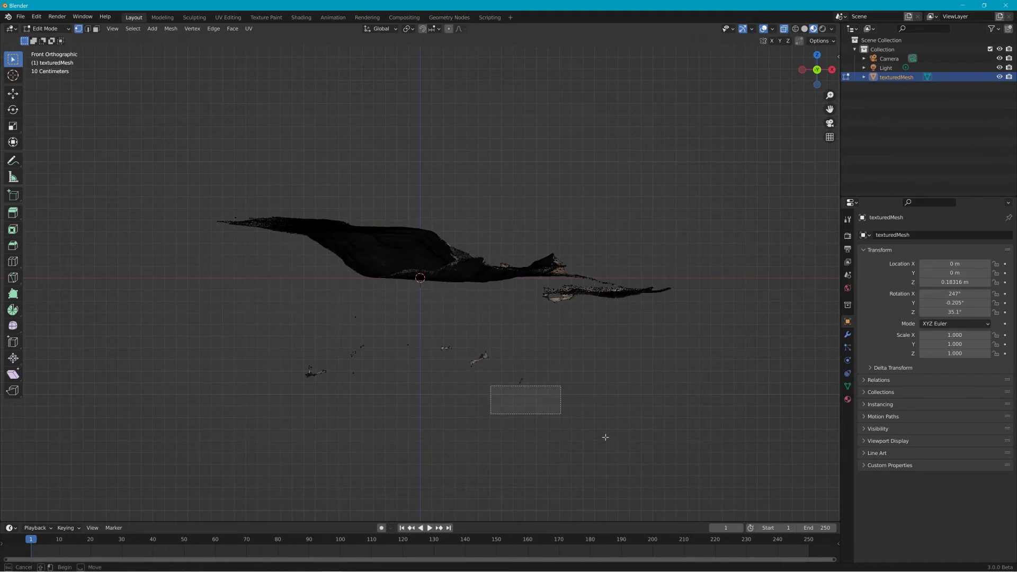
drag(310, 333, 263, 312)
drag(407, 338, 487, 363)
drag(639, 430, 237, 313)
key(x)
key(x)
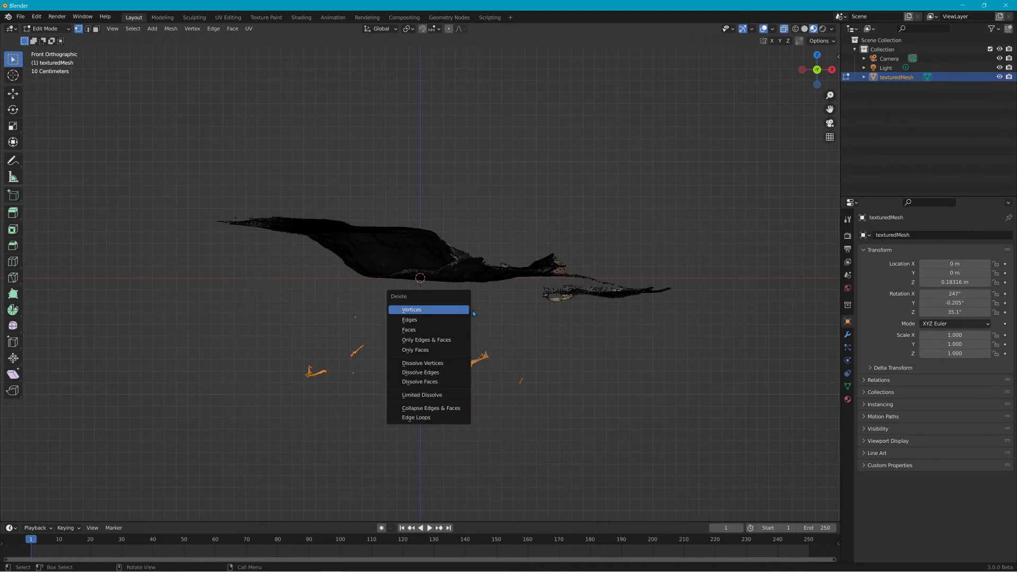
key(Return)
Delete the vertices of the ragged, detached terrain at the low +X end of the canyon mesh.
drag(700, 353, 536, 235)
key(x)
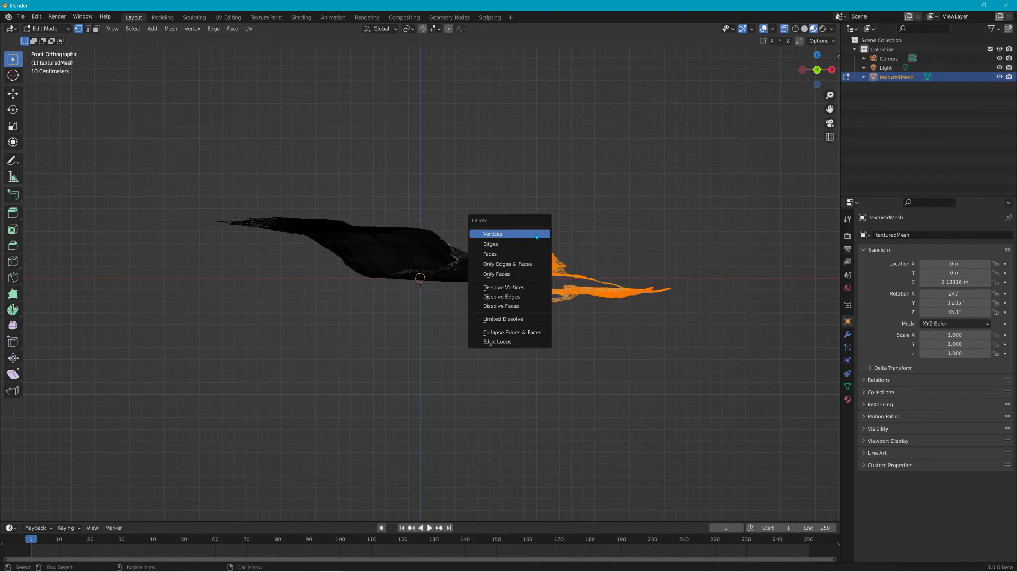
click(535, 235)
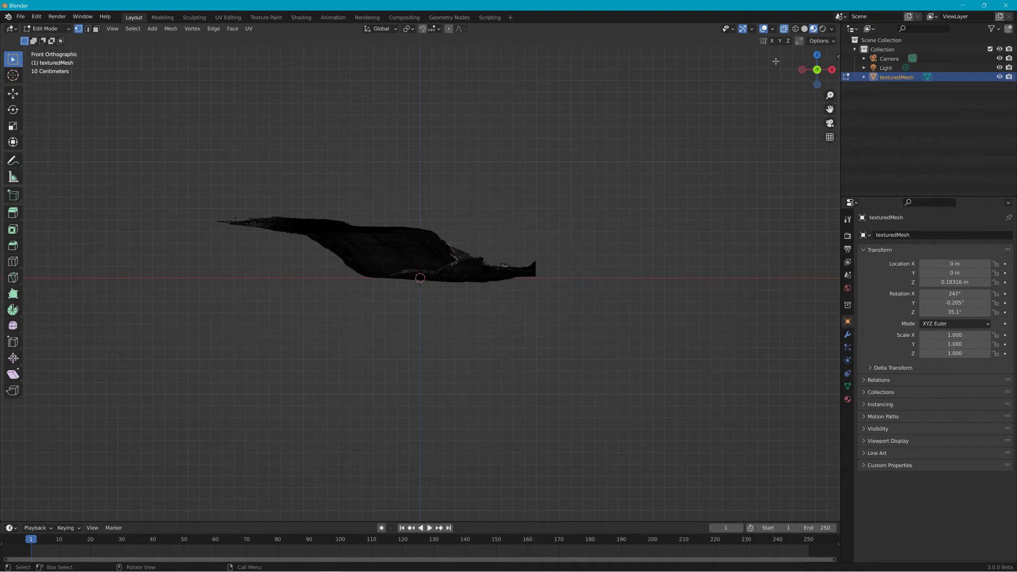
middle_drag(287, 119, 502, 271)
middle_drag(540, 209, 539, 253)
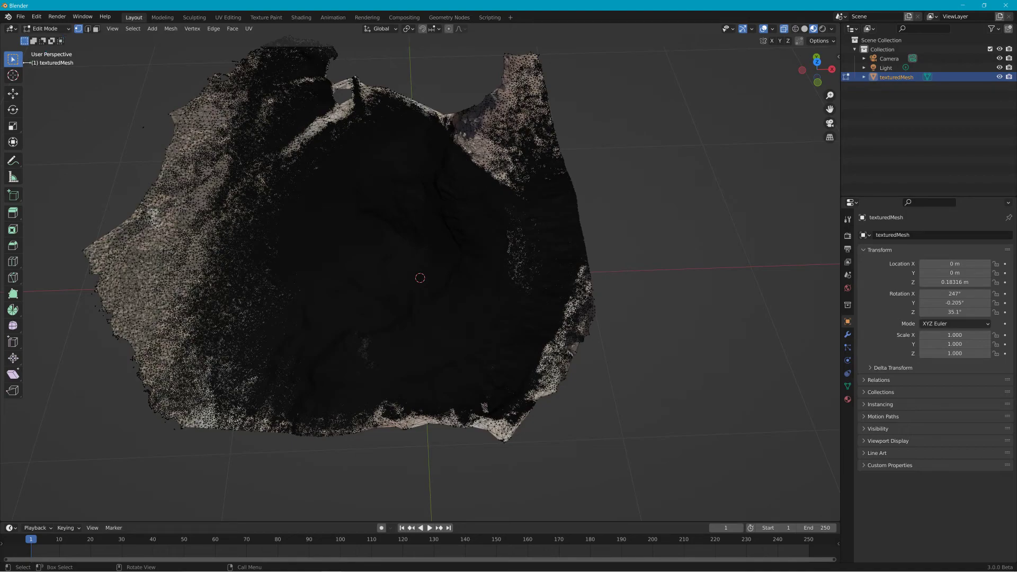
Lasso-select the ragged strip along the canyon mesh's +X edge and delete its vertices.
click(19, 65)
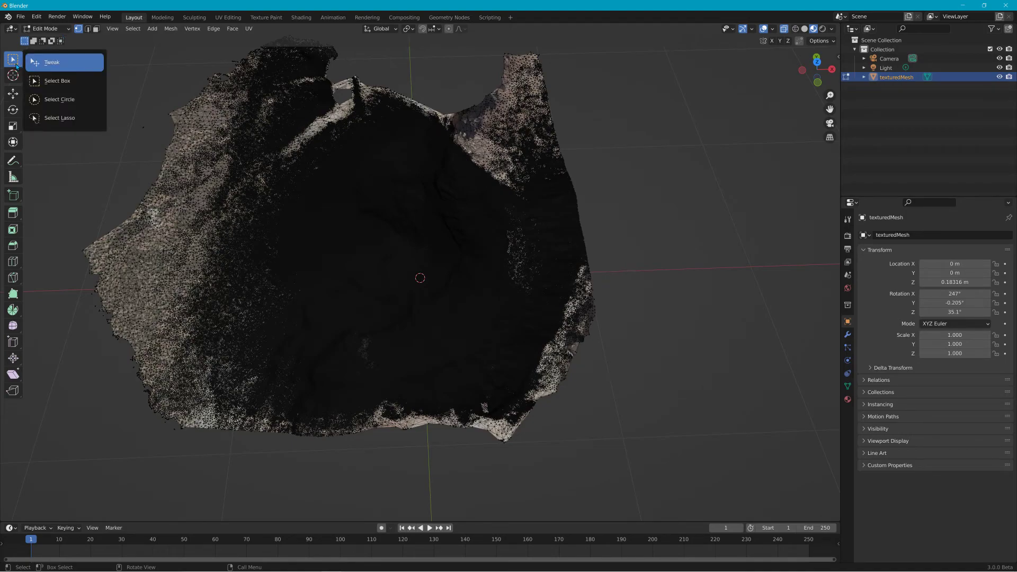
click(59, 120)
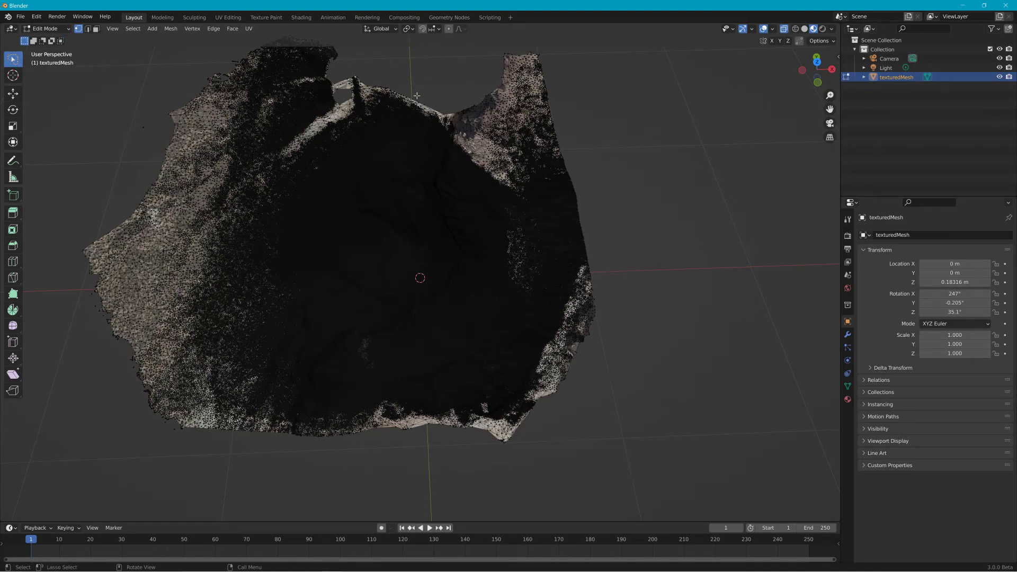
mouse_move(455, 82)
mouse_down()
mouse_move(476, 91)
mouse_move(506, 138)
mouse_move(529, 263)
mouse_move(504, 363)
mouse_move(450, 413)
mouse_move(585, 498)
mouse_move(726, 252)
mouse_move(591, 34)
mouse_move(420, 56)
mouse_move(446, 49)
mouse_up()
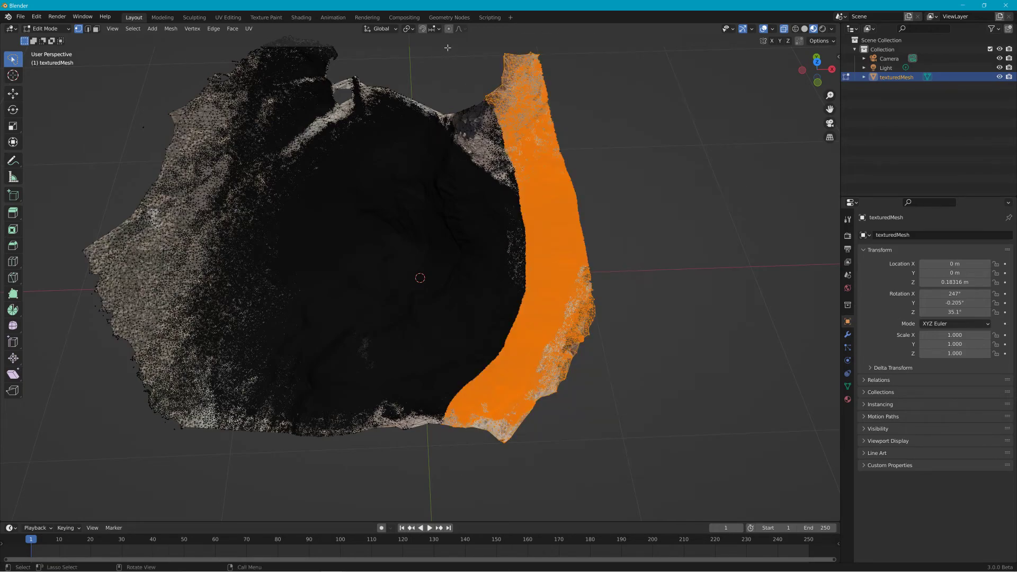
key(x)
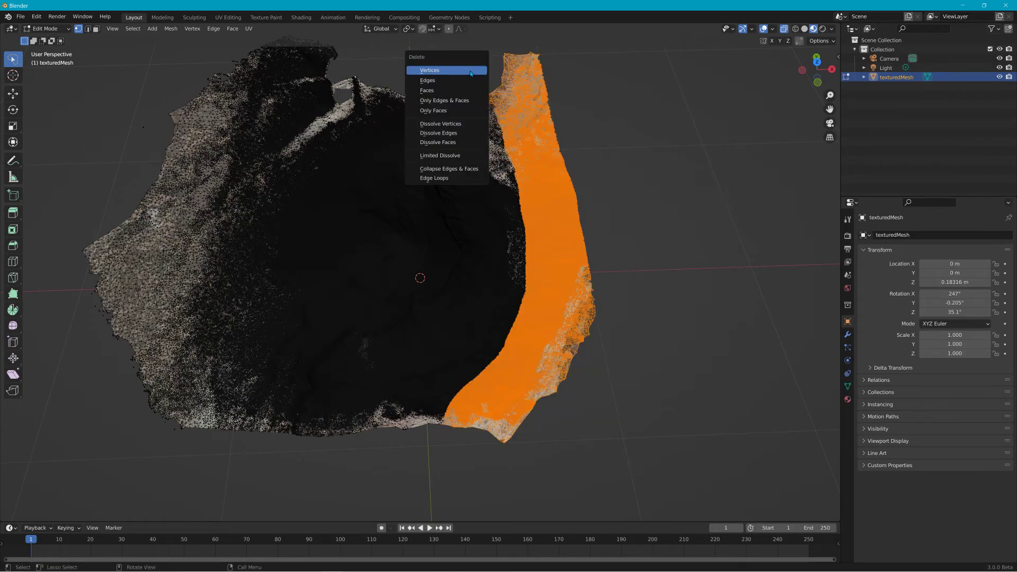
key(Return)
Lasso-select the leftover raised tip at the low Y end of the canyon mesh and delete its vertices.
middle_drag(461, 240, 333, 220)
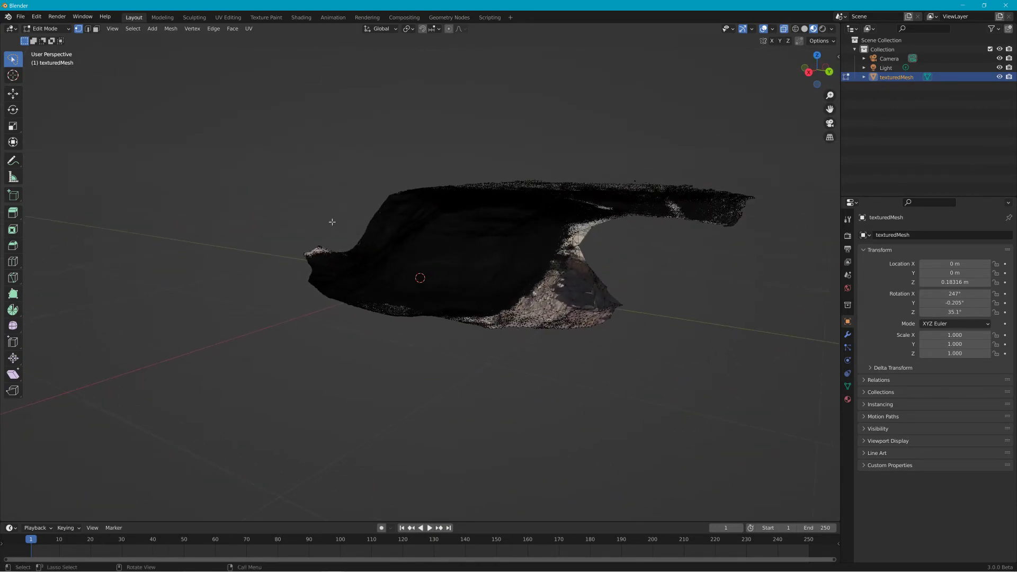
drag(319, 270, 308, 212)
key(x)
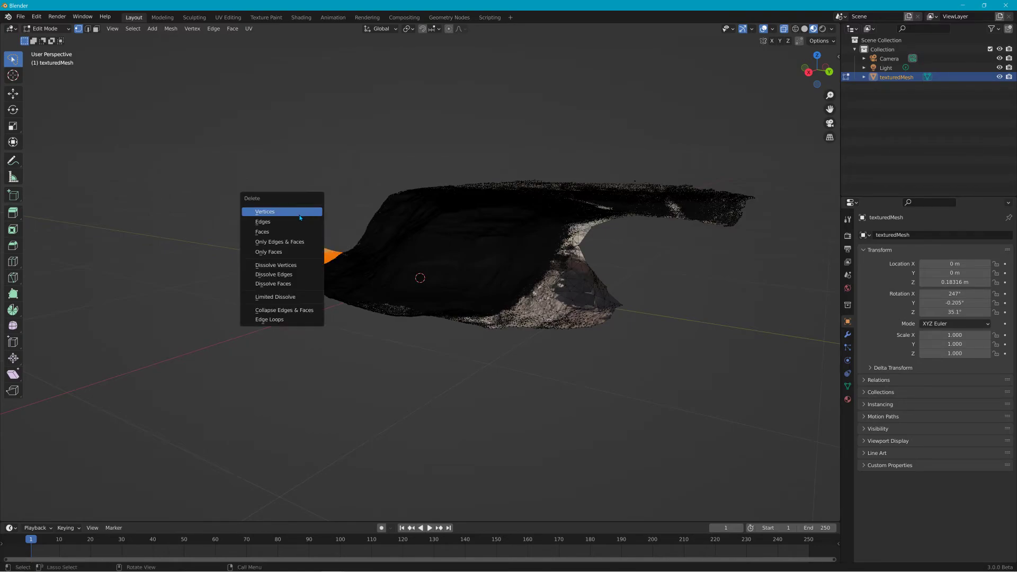
click(257, 212)
middle_drag(205, 222, 234, 221)
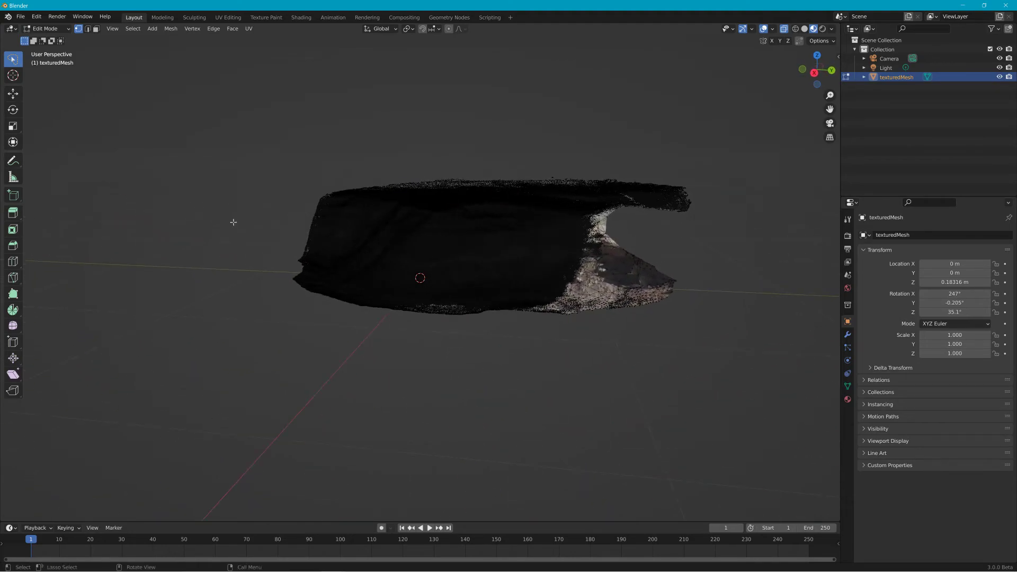
Return the trimmed canyon mesh to Object Mode.
scroll(488, 254, up, 1)
scroll(488, 254, up, 1)
middle_drag(489, 254, 540, 253)
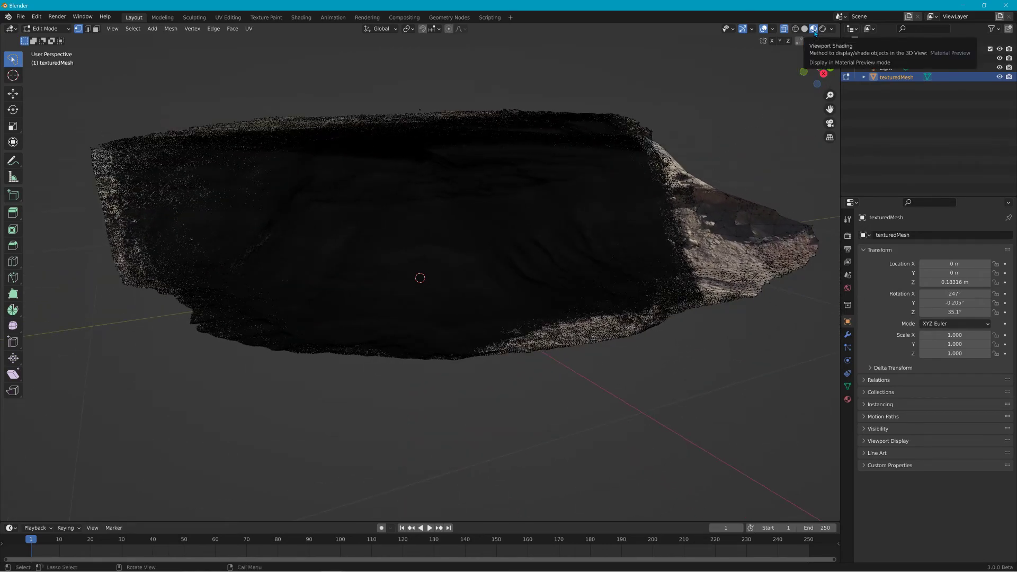
click(62, 26)
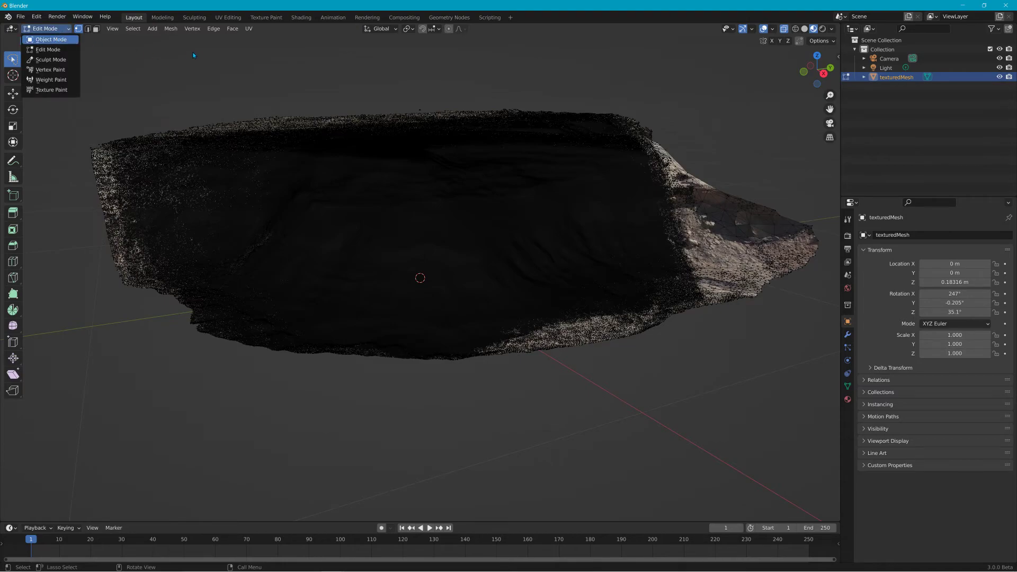
key(Tab)
middle_drag(399, 103, 724, 53)
scroll(724, 53, up, 3)
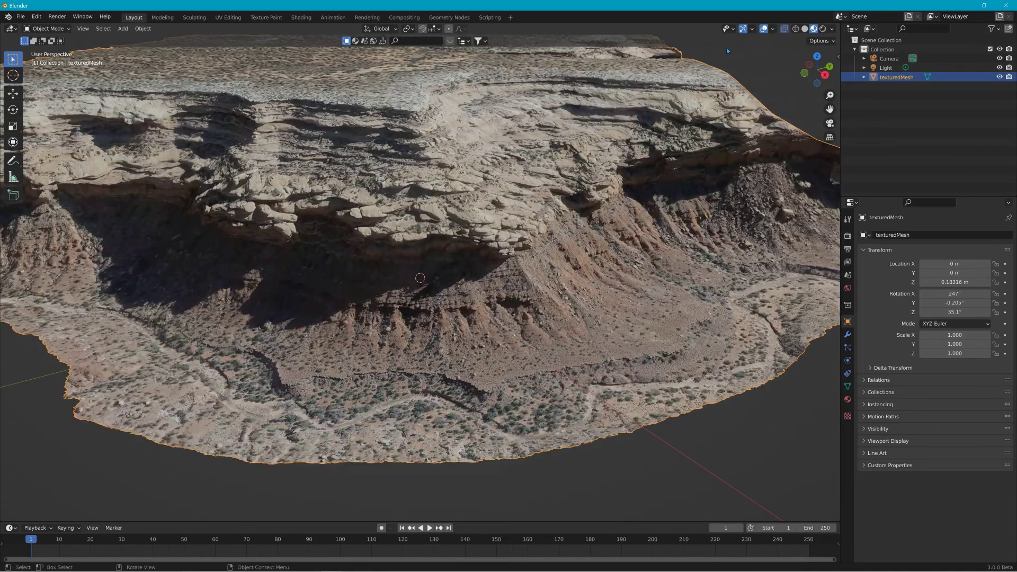
Examine the canyon mesh's density in wireframe shading, and its textured surface from several angles in Material Preview.
key(shift+z)
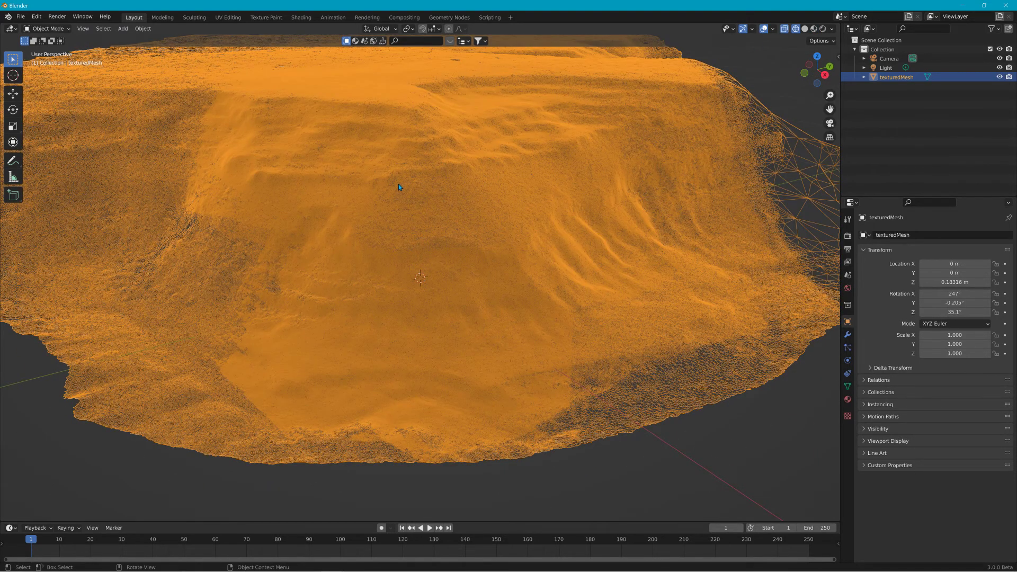
scroll(398, 184, up, 4)
mouse_move(399, 184)
middle_down()
mouse_move(493, 174)
mouse_move(302, 163)
mouse_move(461, 170)
mouse_move(402, 173)
middle_up()
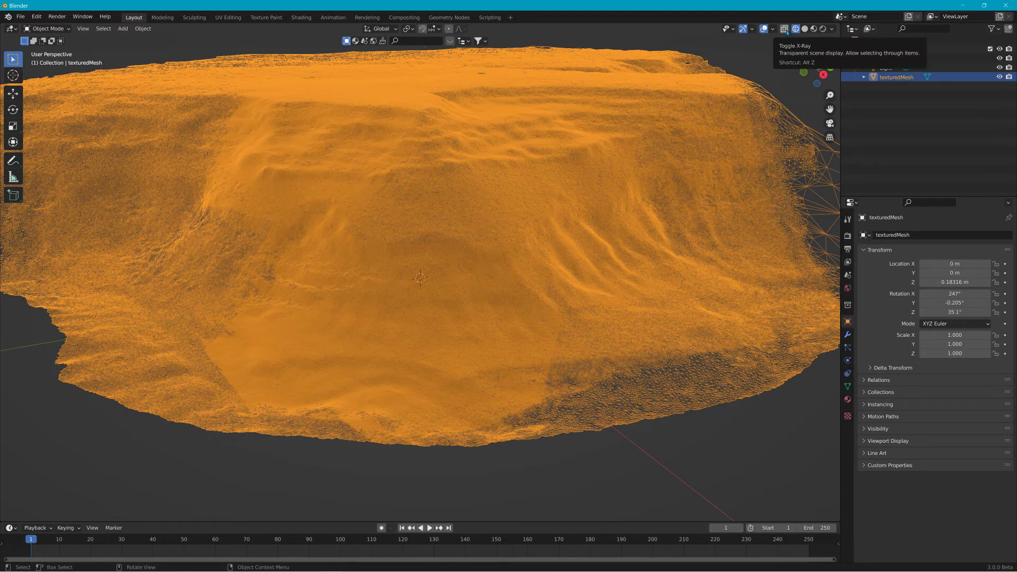
click(816, 29)
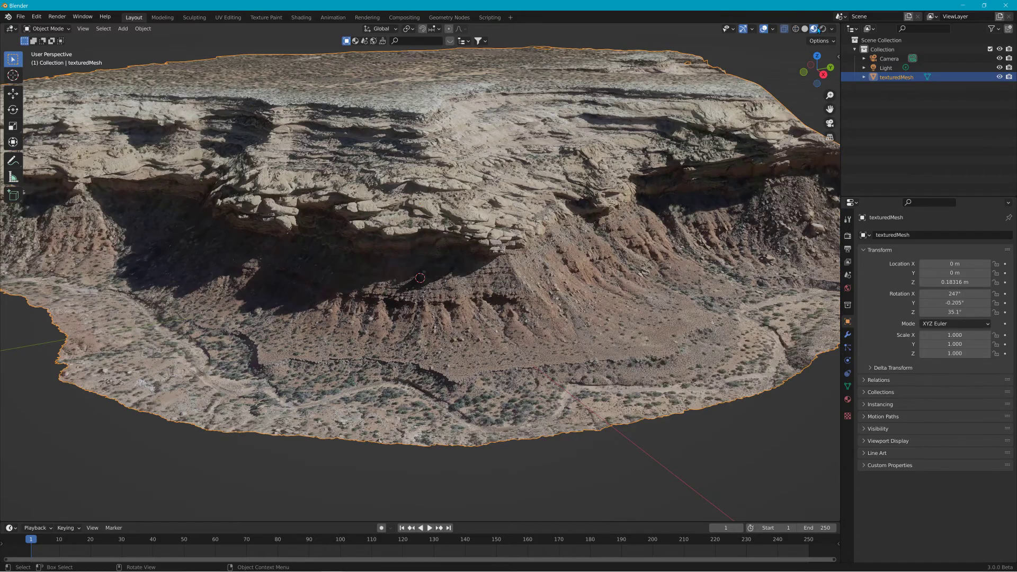
middle_drag(566, 137, 655, 122)
scroll(546, 139, up, 4)
middle_drag(576, 138, 255, 217)
scroll(568, 138, down, 2)
middle_drag(609, 199, 478, 200)
mouse_move(591, 240)
middle_down()
mouse_move(612, 243)
mouse_move(580, 242)
middle_up()
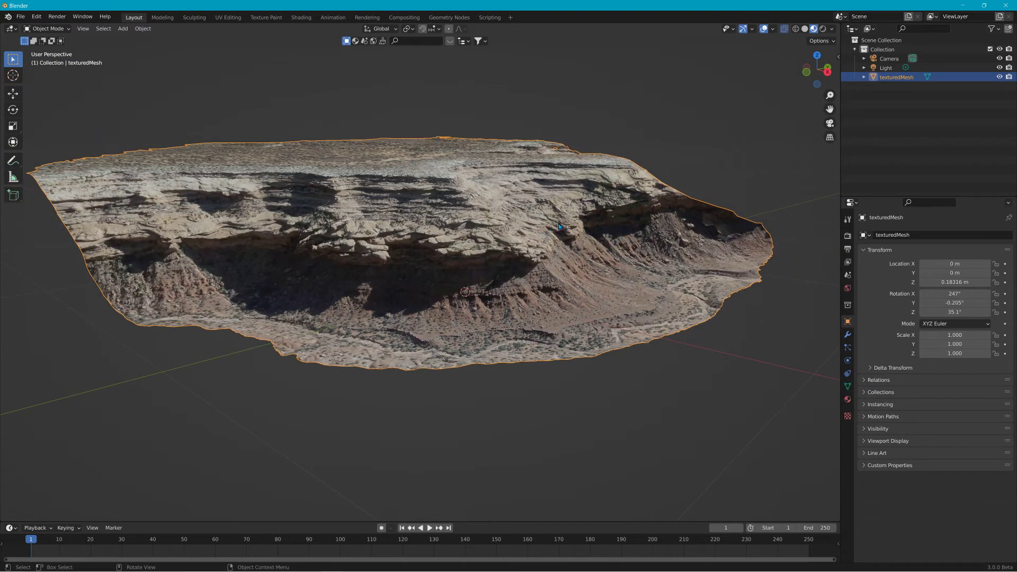
Rename the texturedMesh object as "high".
double_click(893, 81)
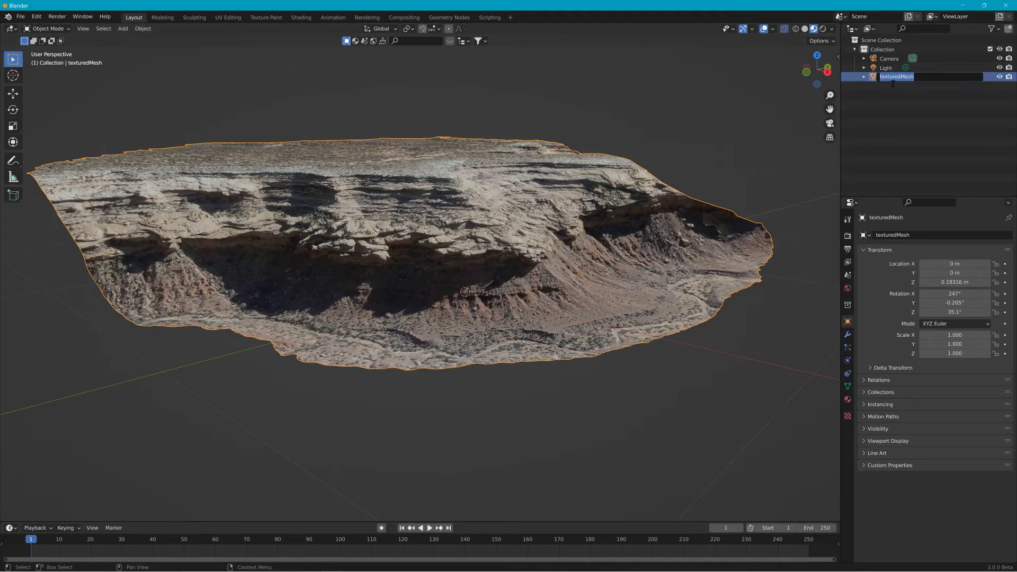
text(high)
key(Return)
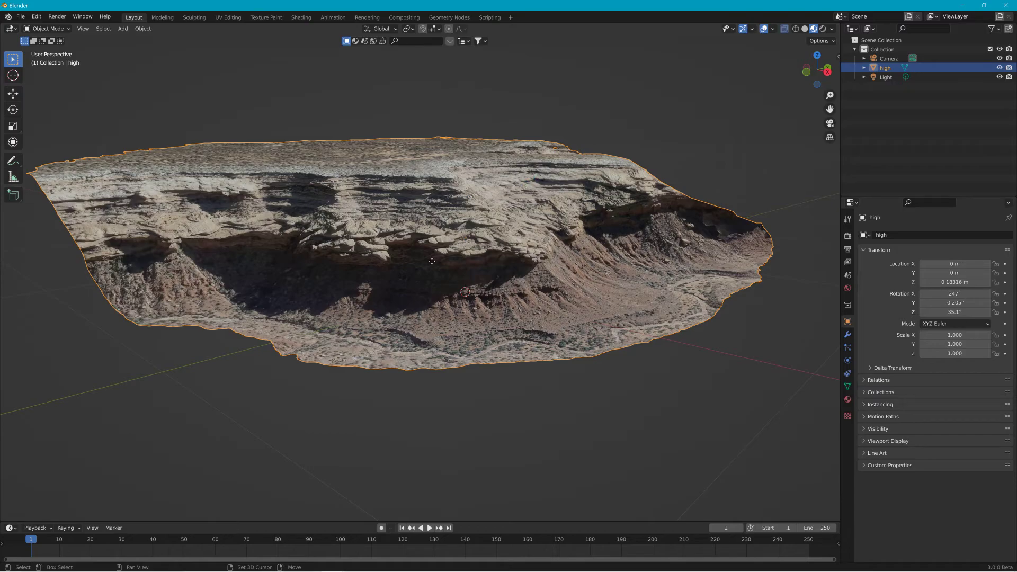
Duplicate the high mesh in place and rename the copy as "low".
key(shift+d)
right_click(441, 247)
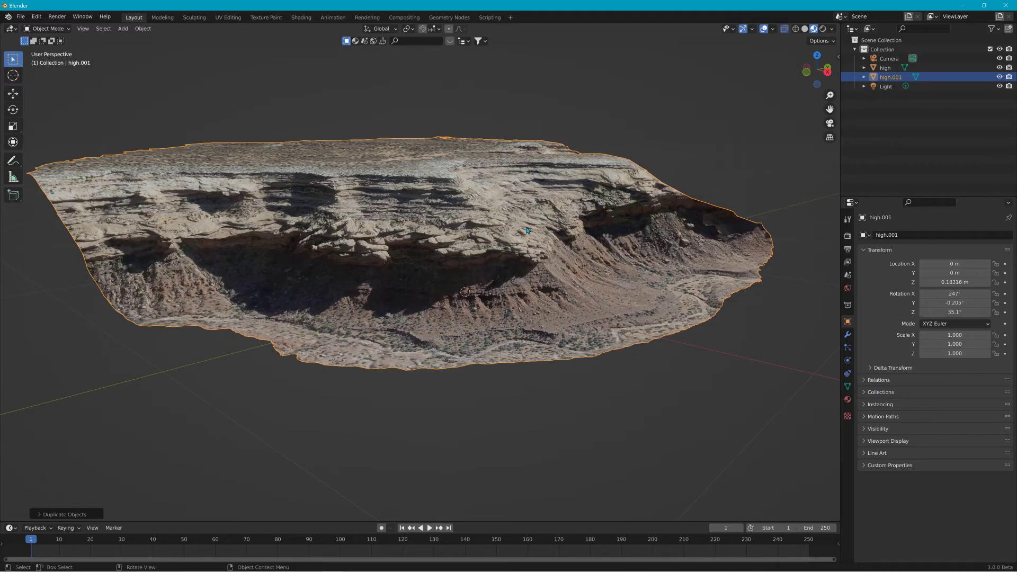
middle_drag(456, 124, 468, 109)
double_click(892, 79)
double_click(891, 80)
text(lo)
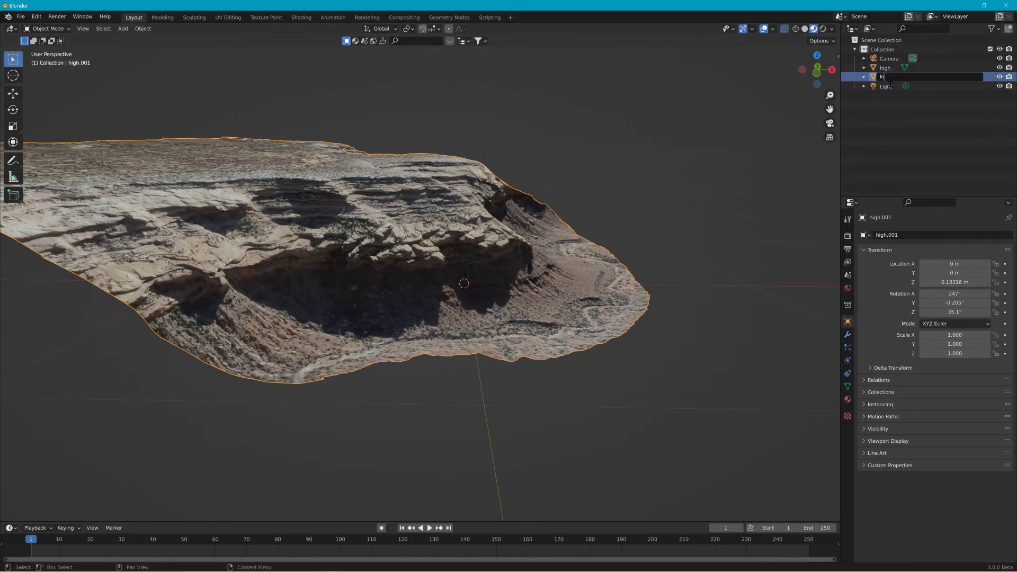
text(w)
key(Return)
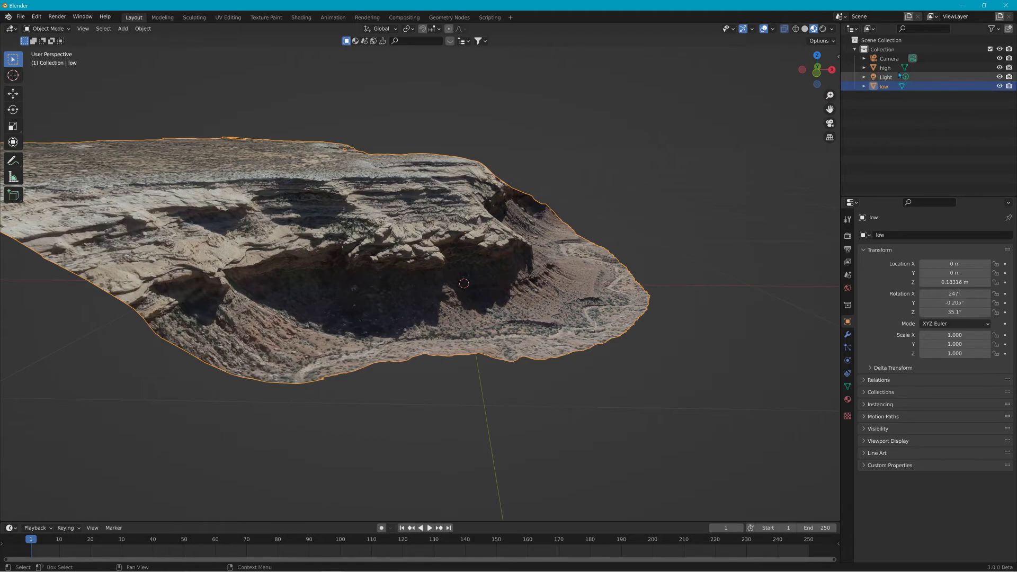
Expand the low object's hierarchy to examine its mesh data and assigned material.
click(866, 91)
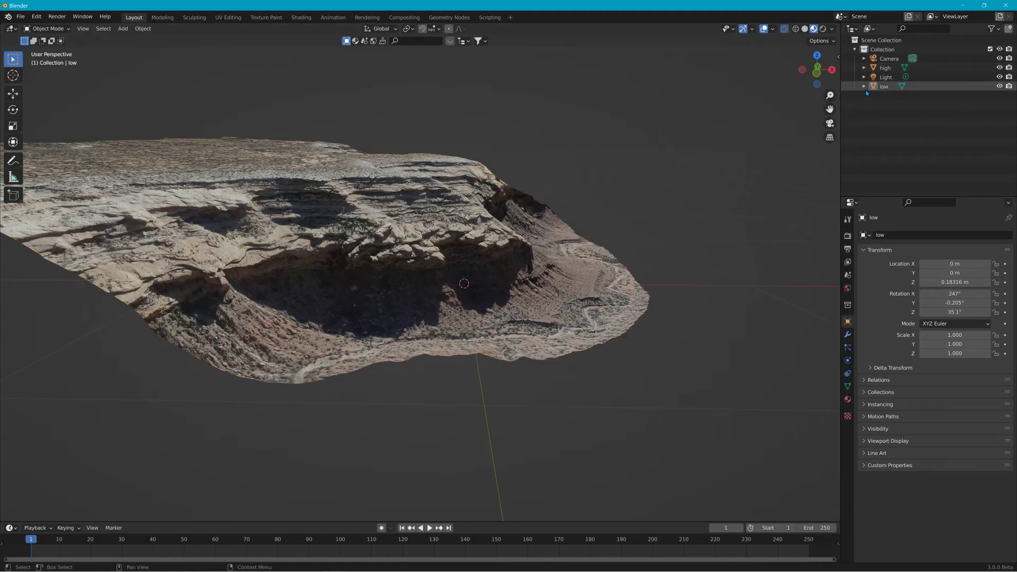
click(864, 87)
click(874, 97)
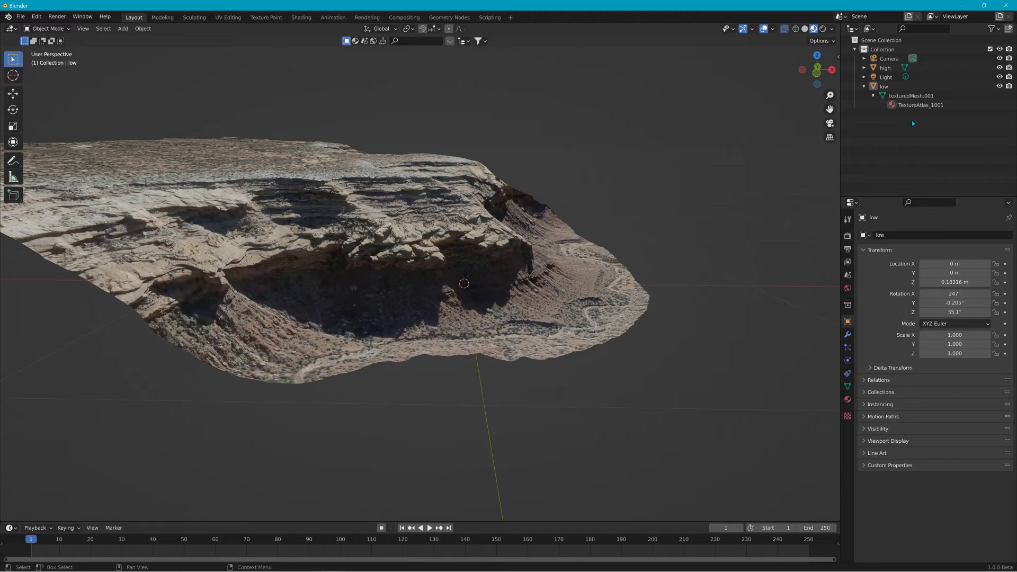
middle_drag(636, 146, 435, 86)
Switch to the Shading workspace, hide the high object and select the low canyon mesh.
click(301, 18)
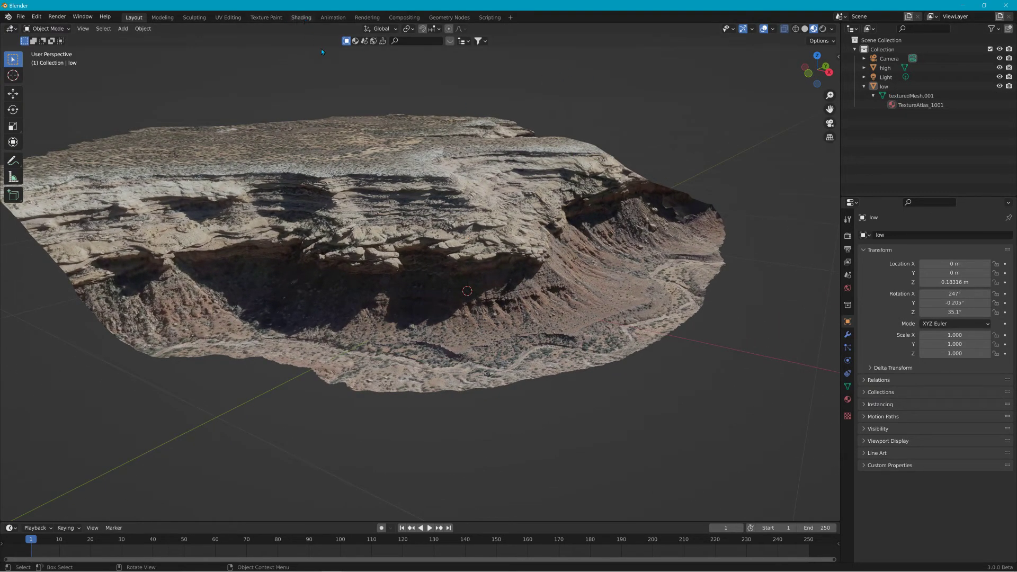
scroll(570, 267, up, 7)
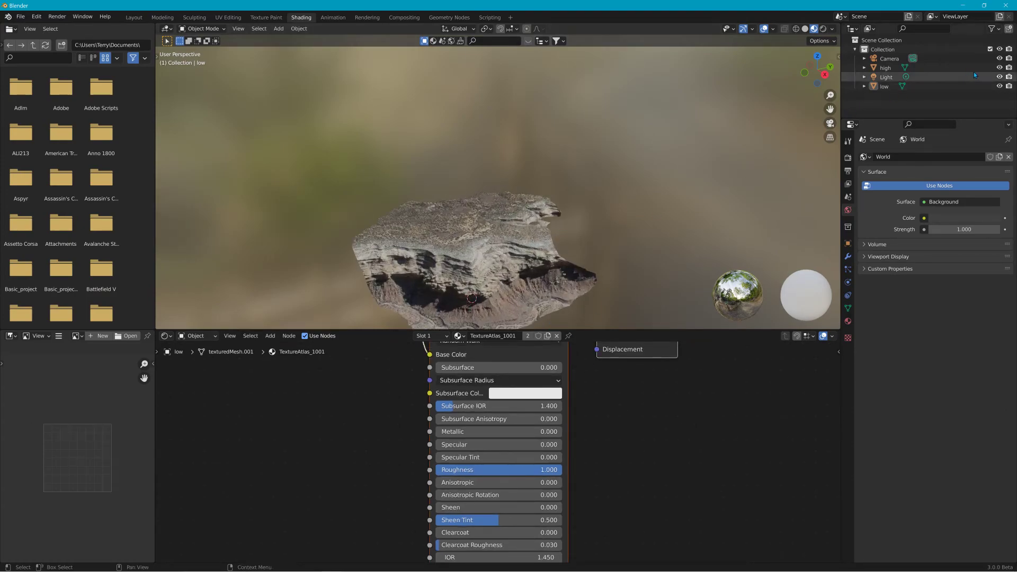
click(1000, 67)
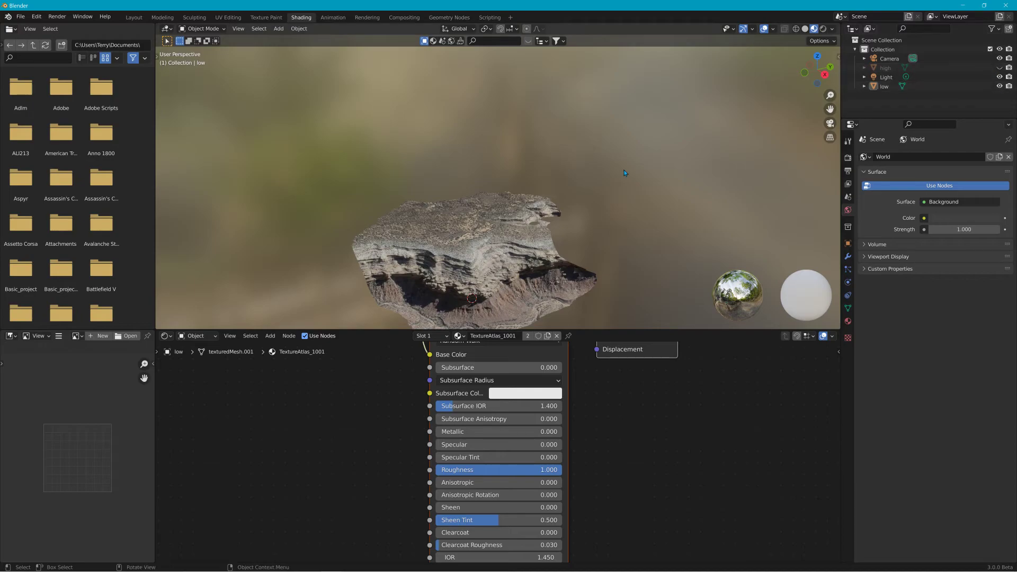
click(462, 231)
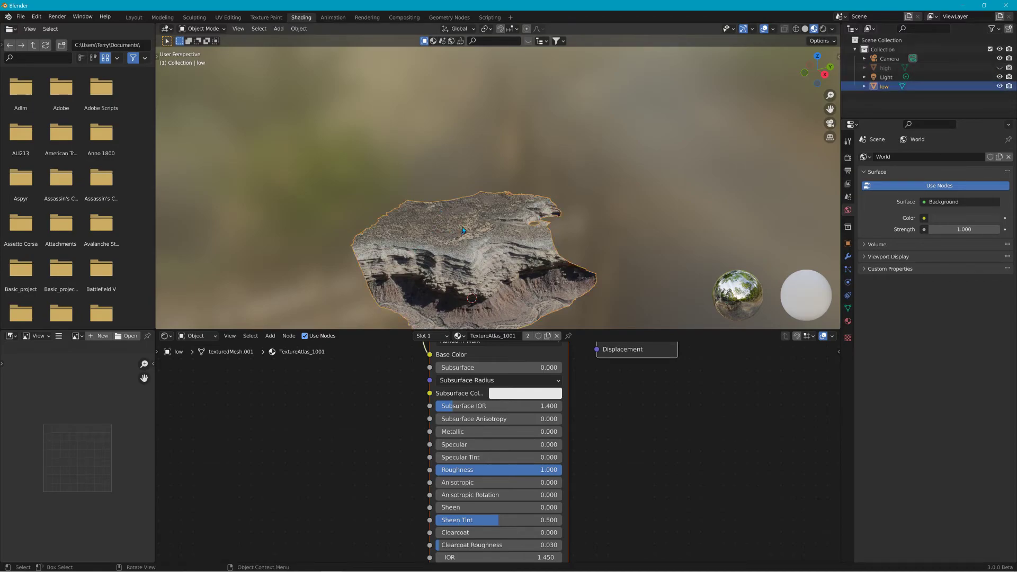
Move the texture_1001.png image node down beside the Principled BSDF node to tidy the material graph.
middle_drag(646, 431, 651, 342)
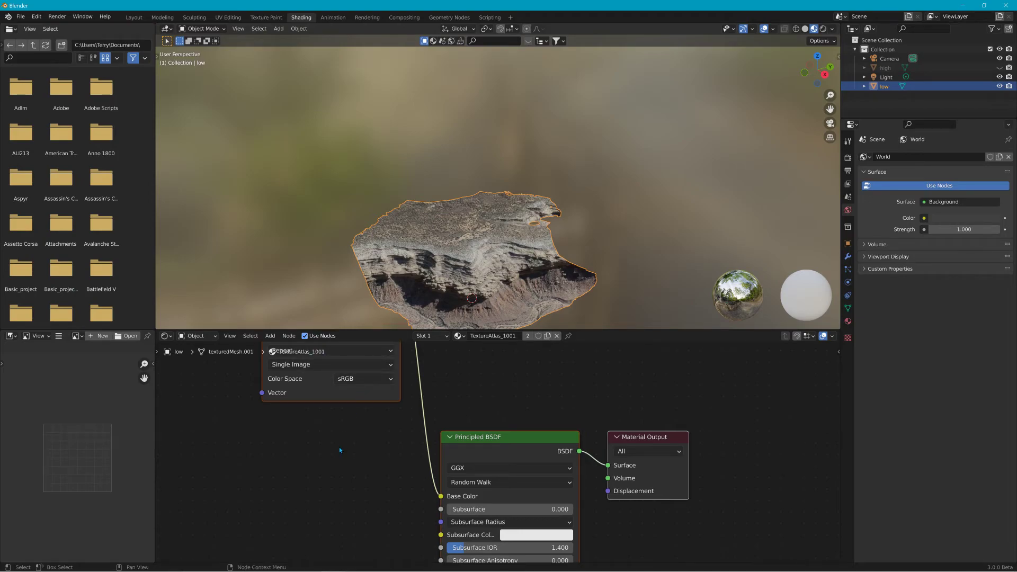
scroll(339, 447, down, 2)
middle_drag(393, 407, 351, 432)
drag(364, 369, 359, 482)
click(285, 444)
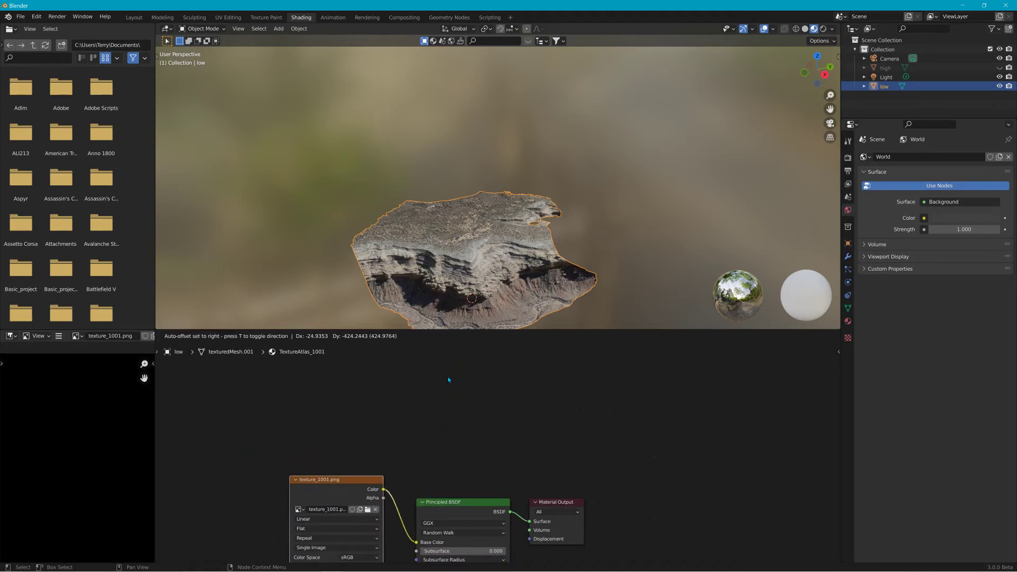
drag(448, 380, 450, 378)
middle_drag(438, 420, 453, 338)
middle_drag(518, 401, 508, 395)
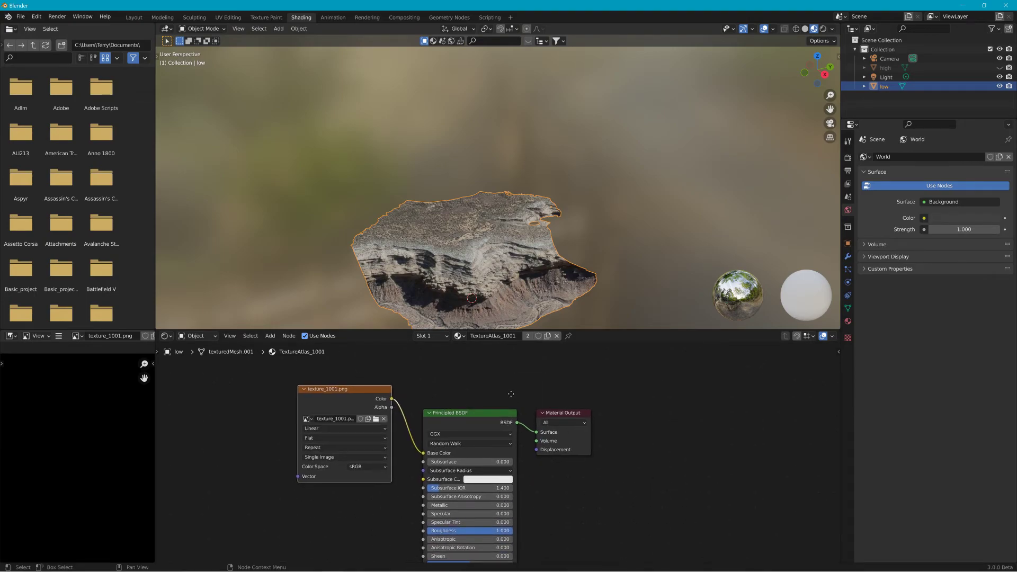
Make an independent copy of the low mesh's TextureAtlas_1001 material and name it "r21".
click(549, 335)
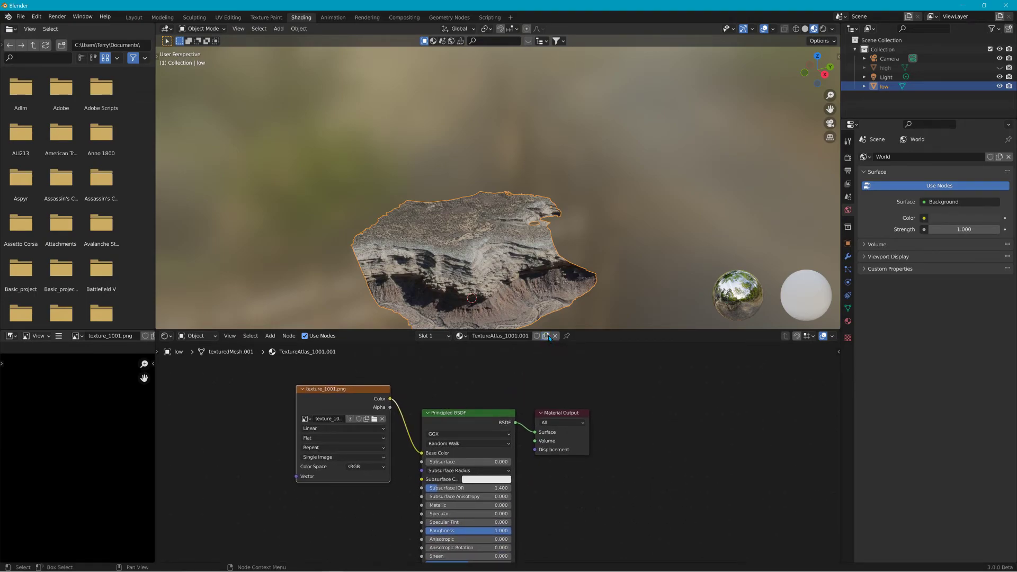
double_click(501, 336)
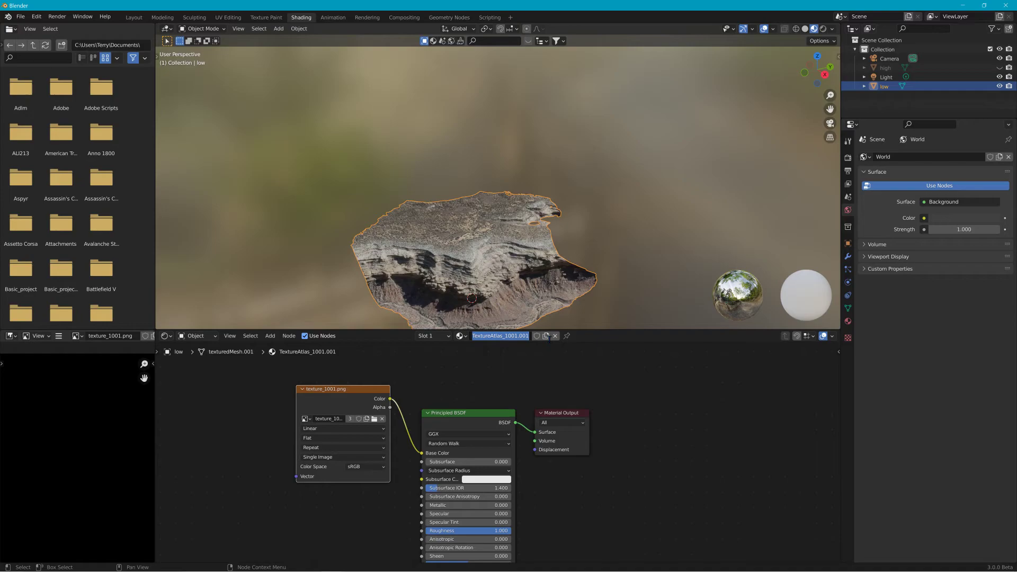
text(r)
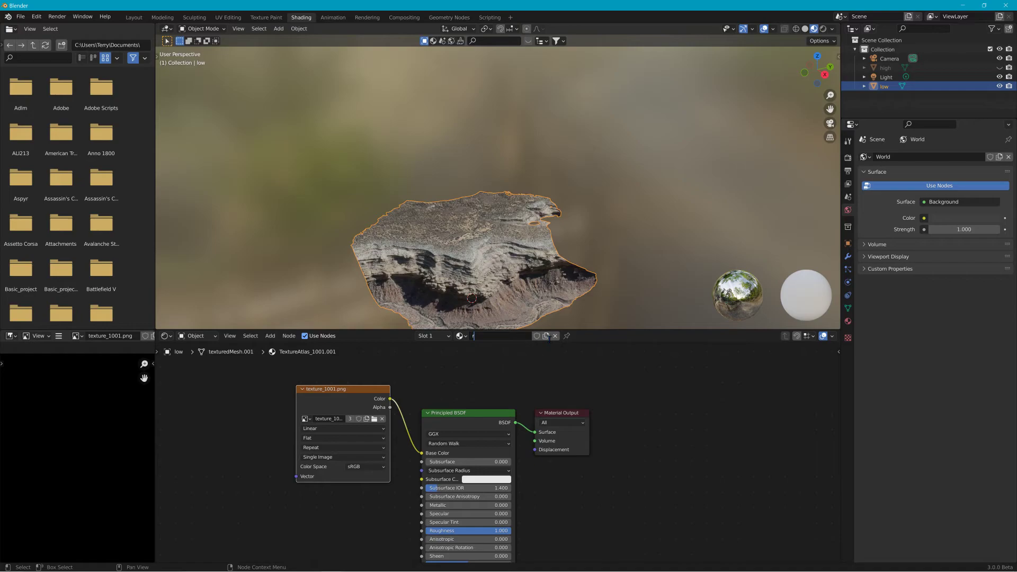
text(21)
key(Return)
Expand the low object's hierarchy and select its r21 material to check the assignment.
click(867, 94)
click(864, 87)
click(874, 94)
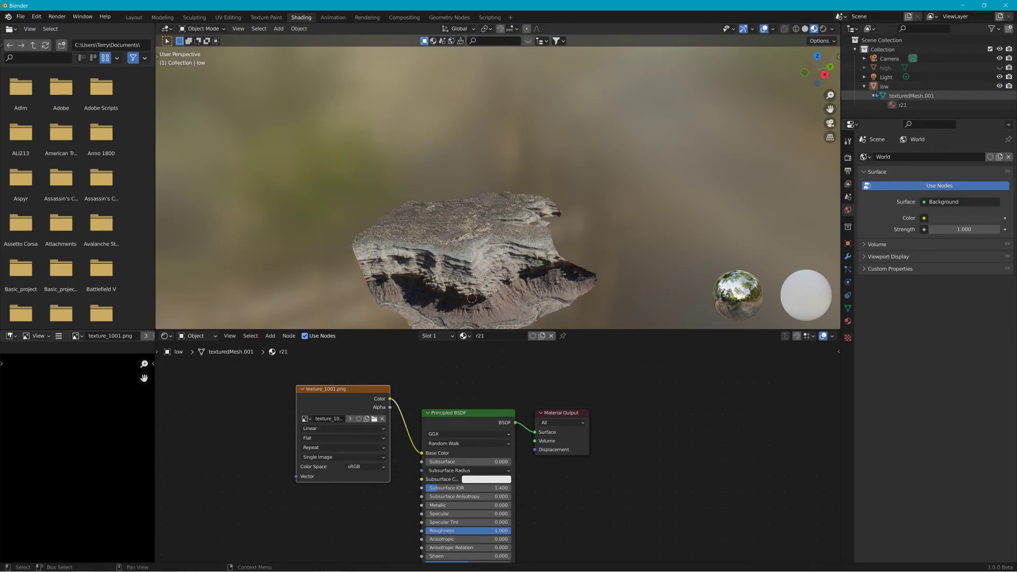
click(909, 106)
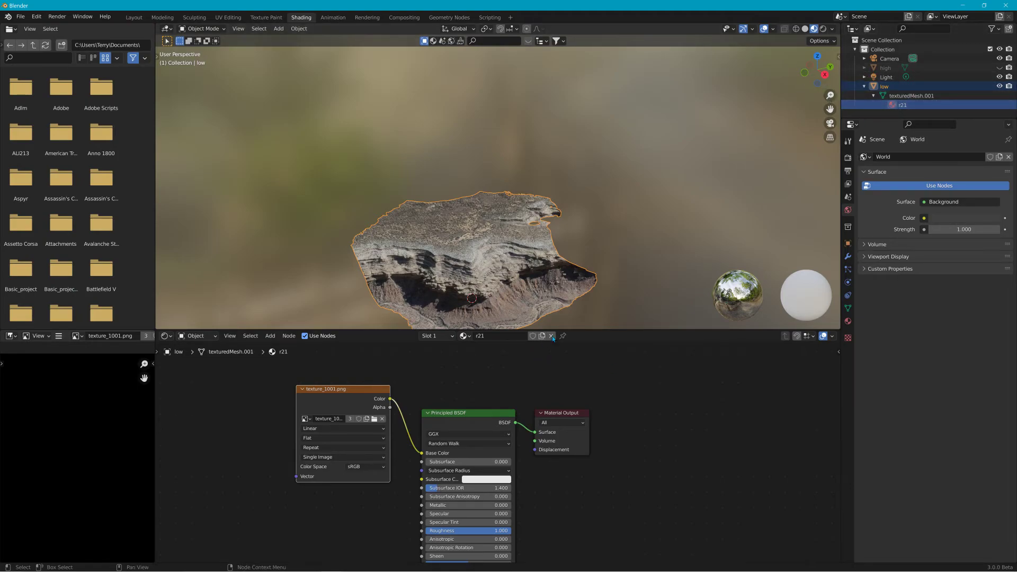
Add a Normal Map node to the r21 material graph, placed below the texture_1001.png node.
middle_drag(452, 397, 482, 392)
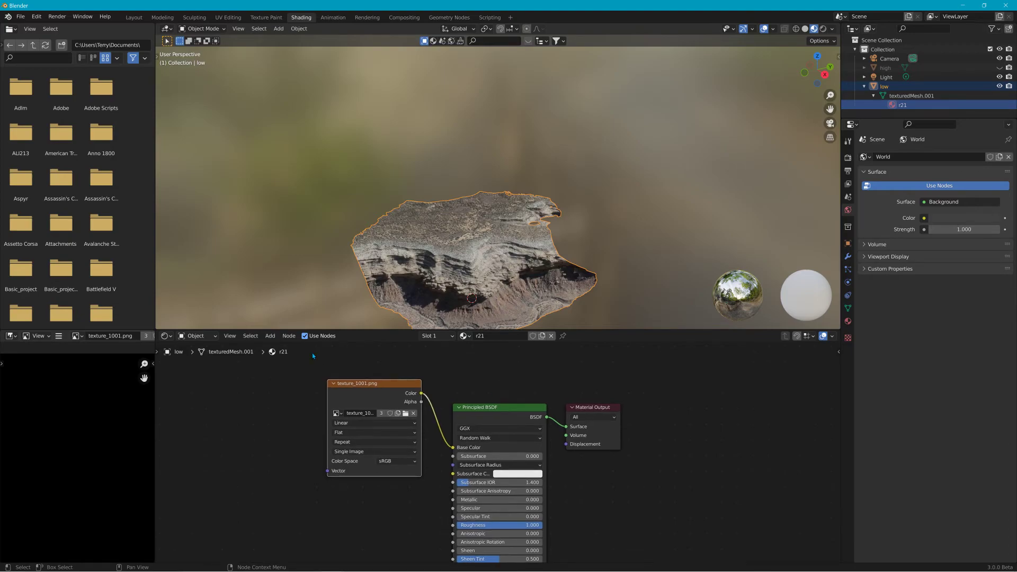
click(269, 336)
mouse_move(286, 407)
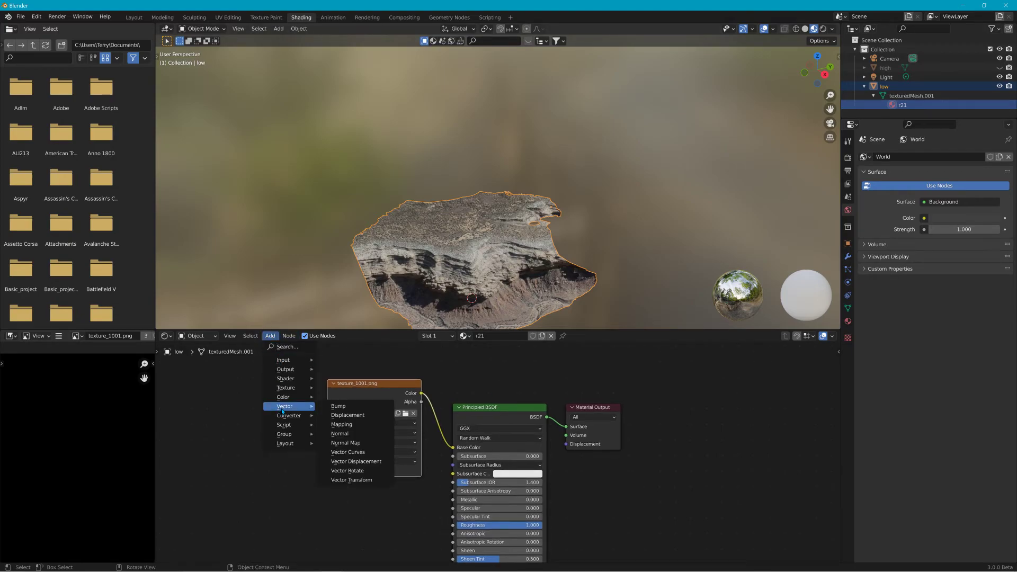
click(370, 442)
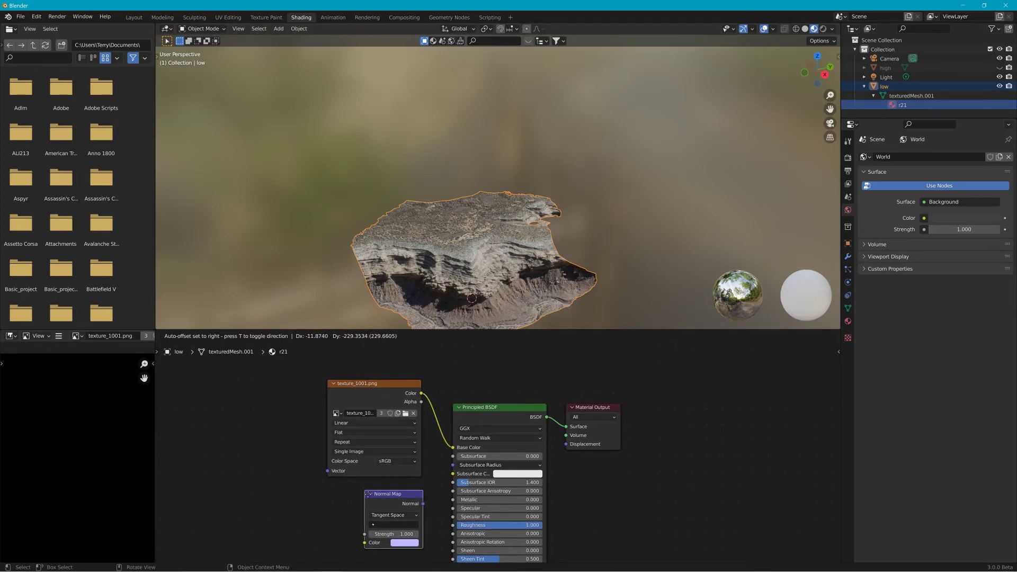
click(379, 444)
Move the texture_1001.png node away from the Principled BSDF and add an empty Image Texture node beneath it.
drag(376, 383, 279, 377)
click(265, 337)
mouse_move(284, 387)
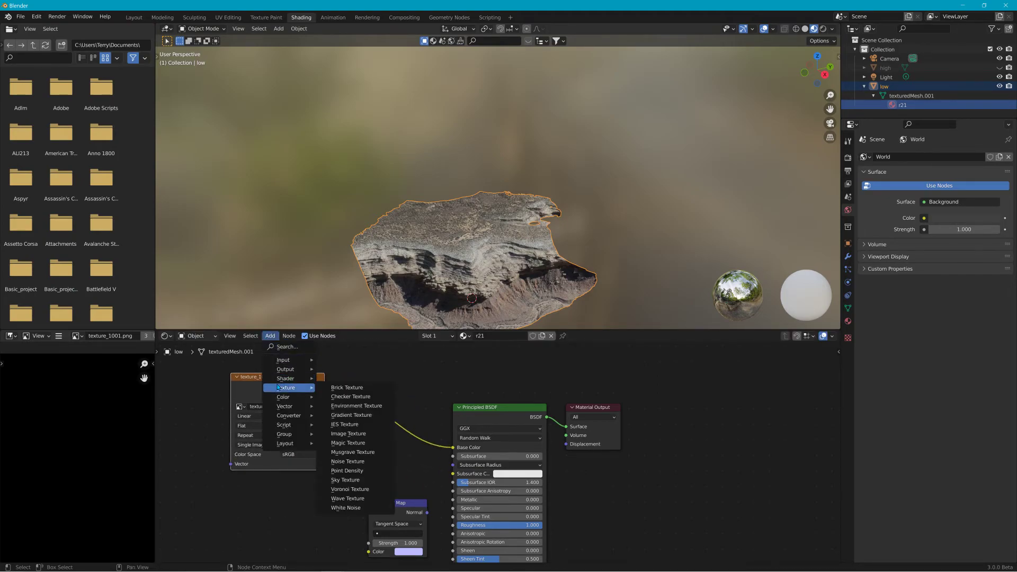
click(353, 434)
click(228, 496)
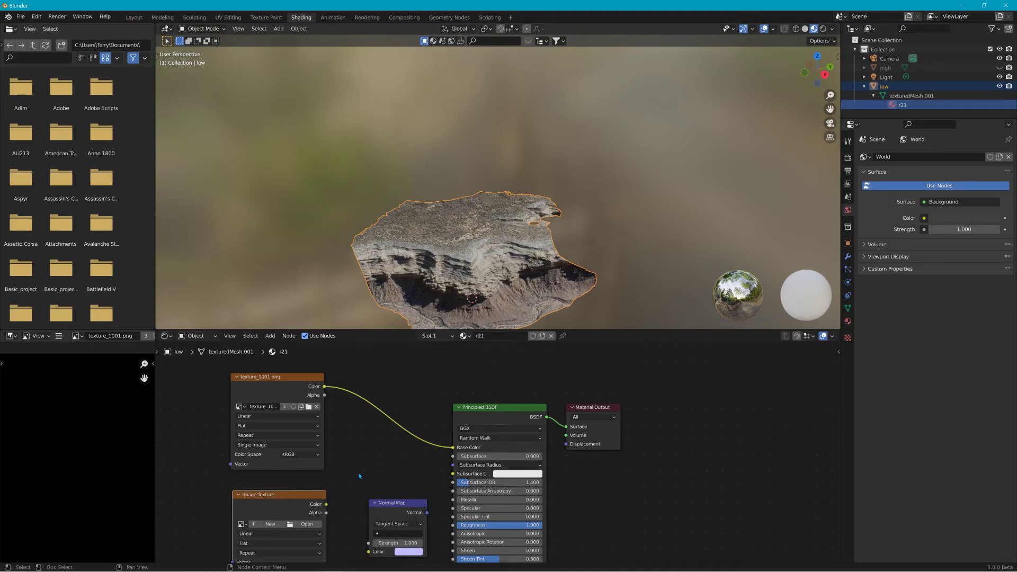
Link the new Image Texture's Color to the Normal Map's Color, and the Normal Map's output to the Principled BSDF's Normal input.
middle_drag(352, 477, 373, 432)
drag(337, 461, 379, 508)
middle_drag(408, 420, 393, 355)
drag(454, 516, 449, 528)
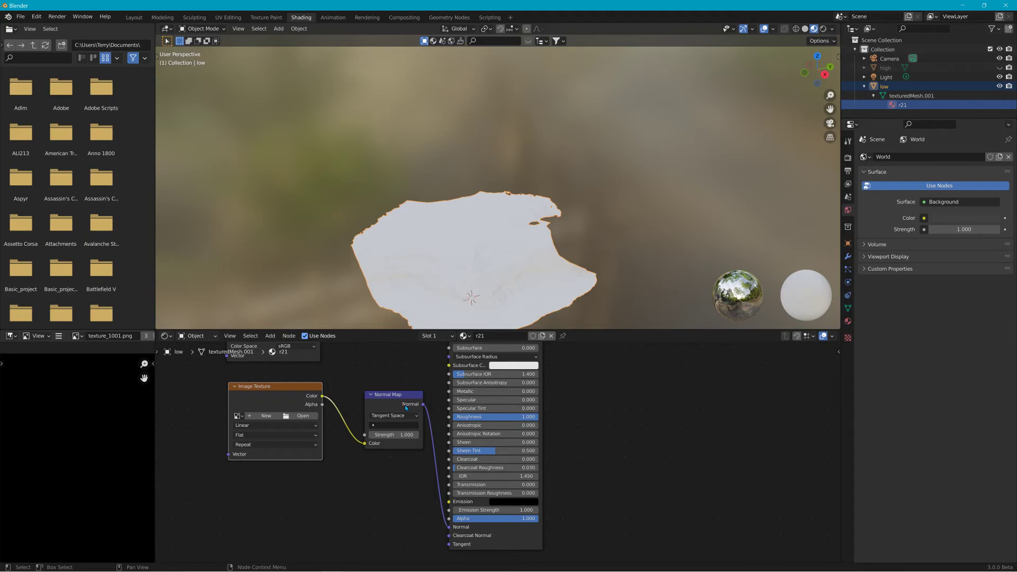
click(406, 407)
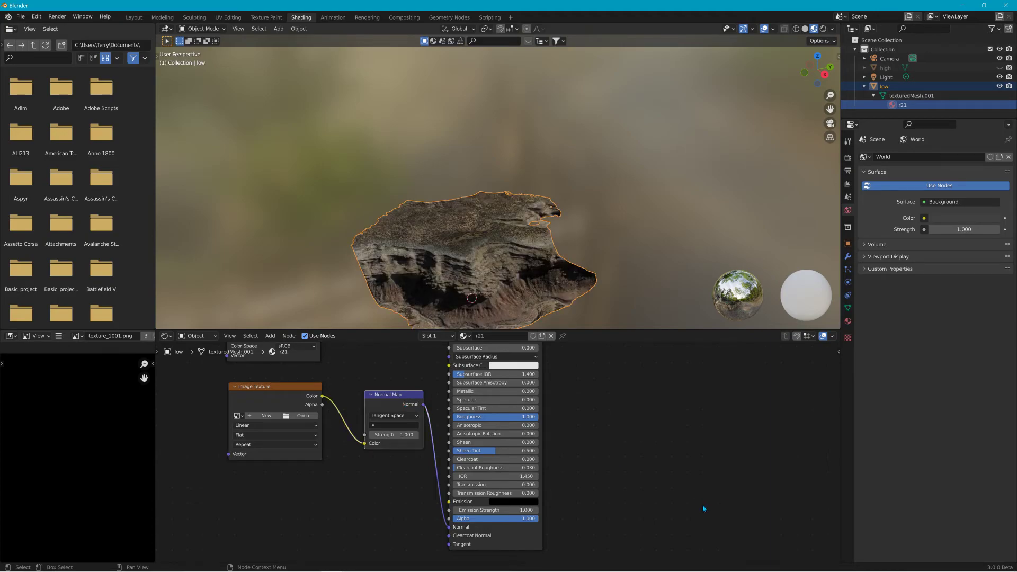
middle_drag(335, 389, 404, 388)
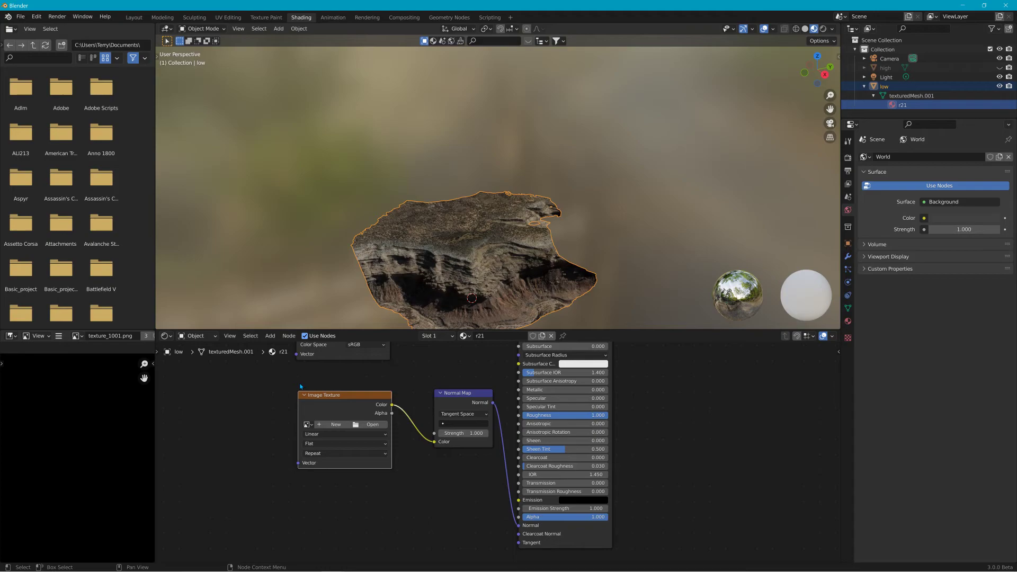
click(337, 426)
click(368, 448)
text(4096)
key(Tab)
text(4096)
key(Return)
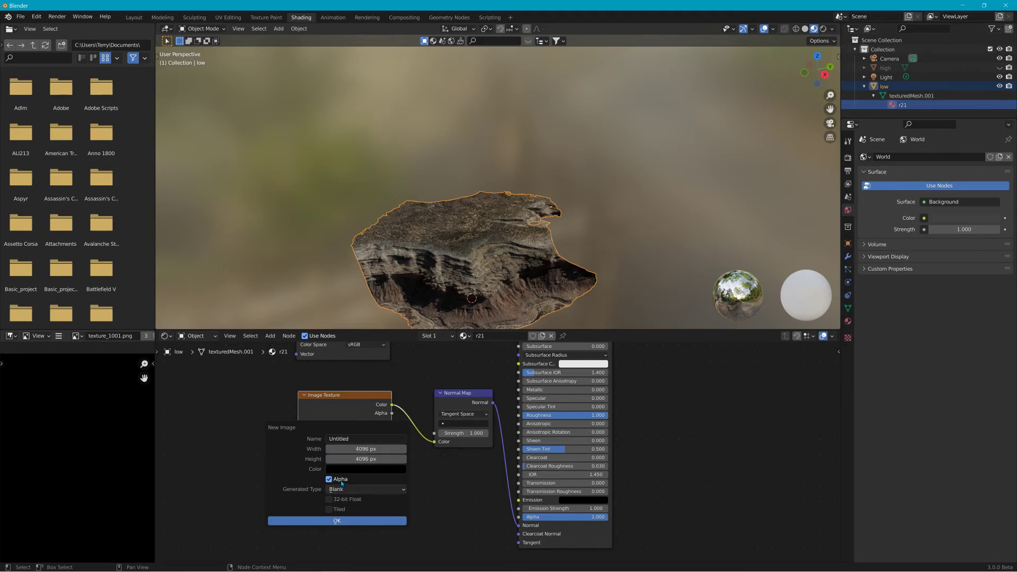
drag(348, 426, 352, 478)
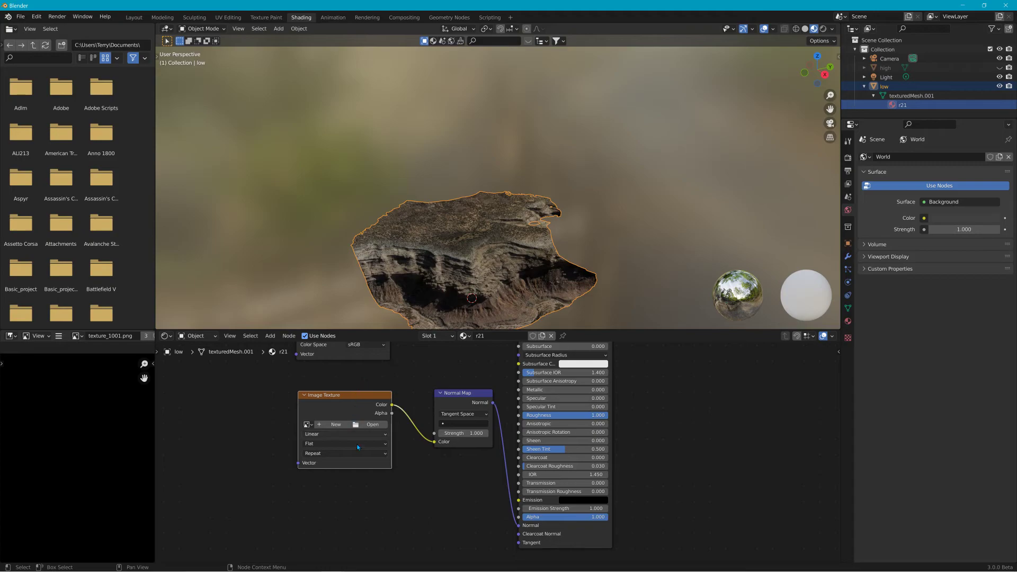
Create a new blank 4096 × 4096 px image in the Image Texture node that feeds the Normal Map.
middle_drag(407, 495, 443, 476)
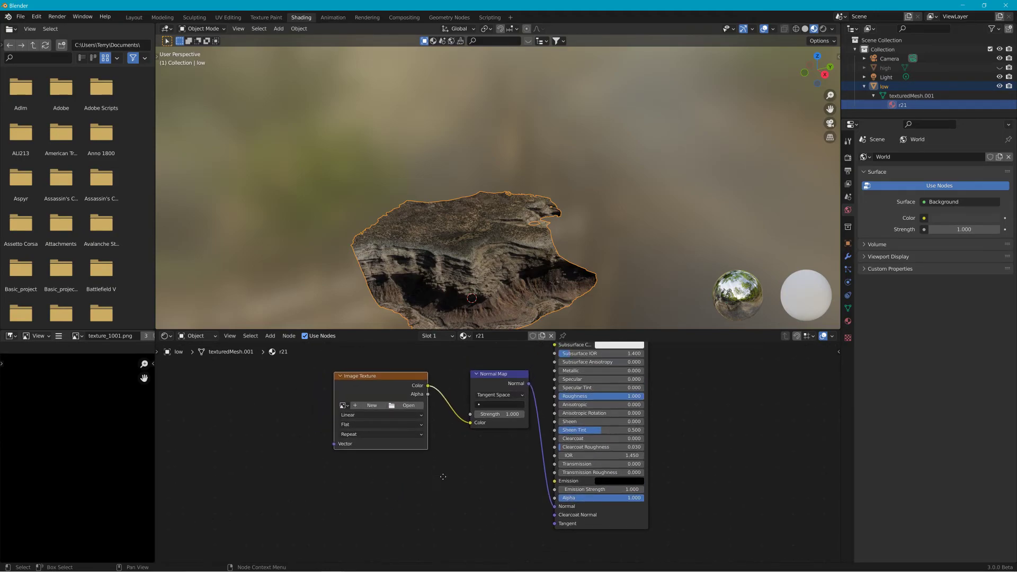
click(365, 406)
click(397, 432)
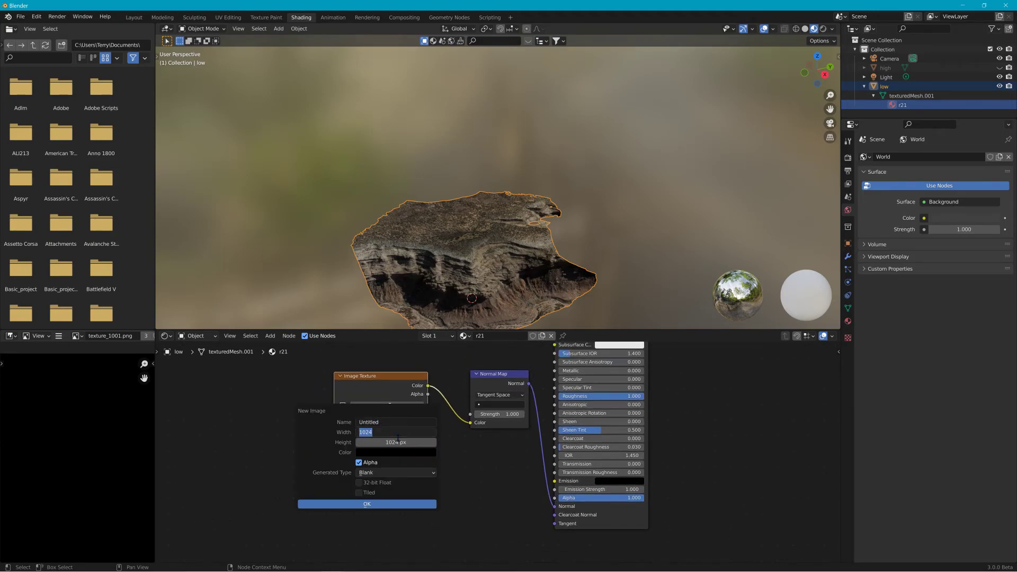
text(4096)
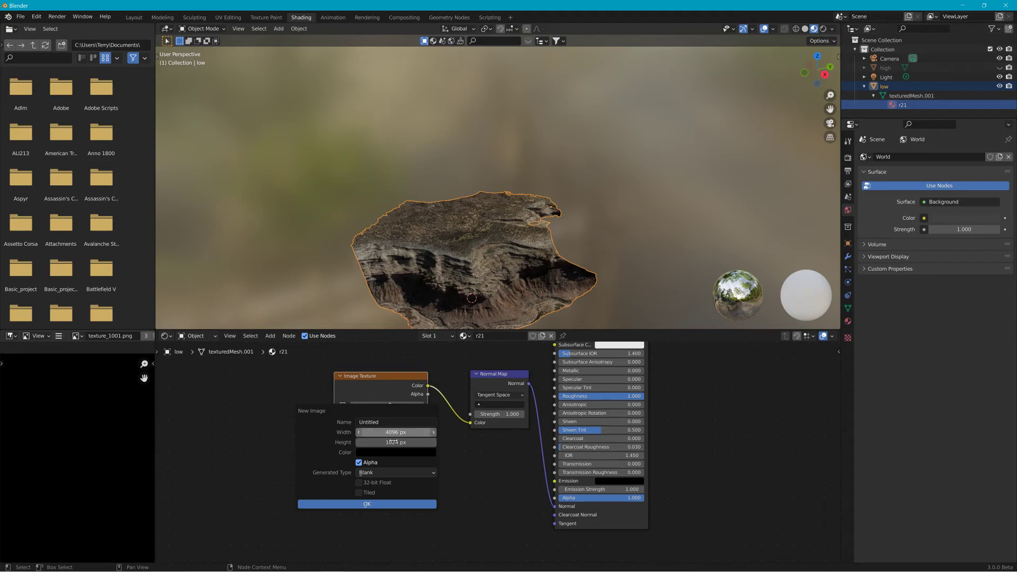
click(396, 444)
text(4096)
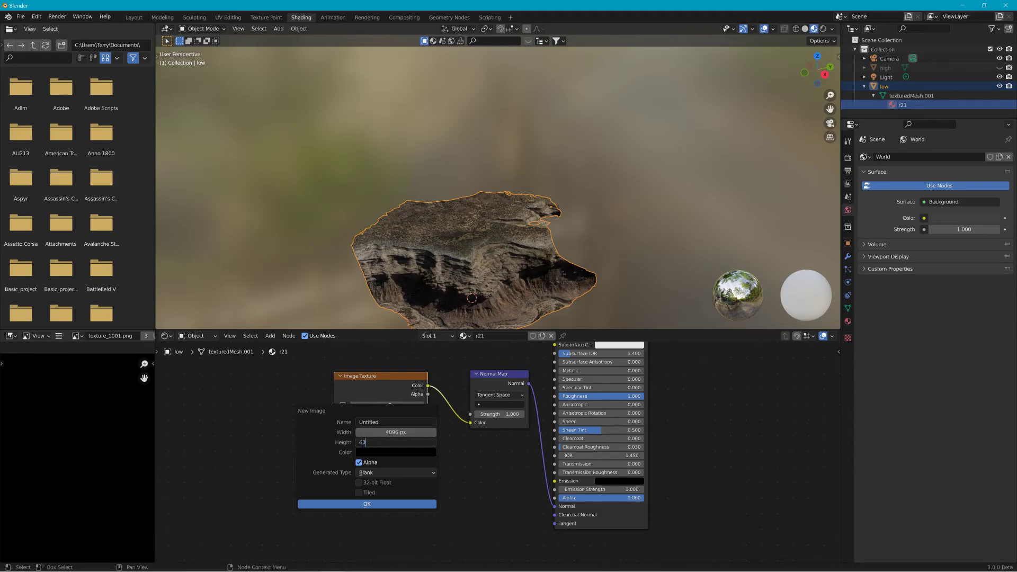
key(Return)
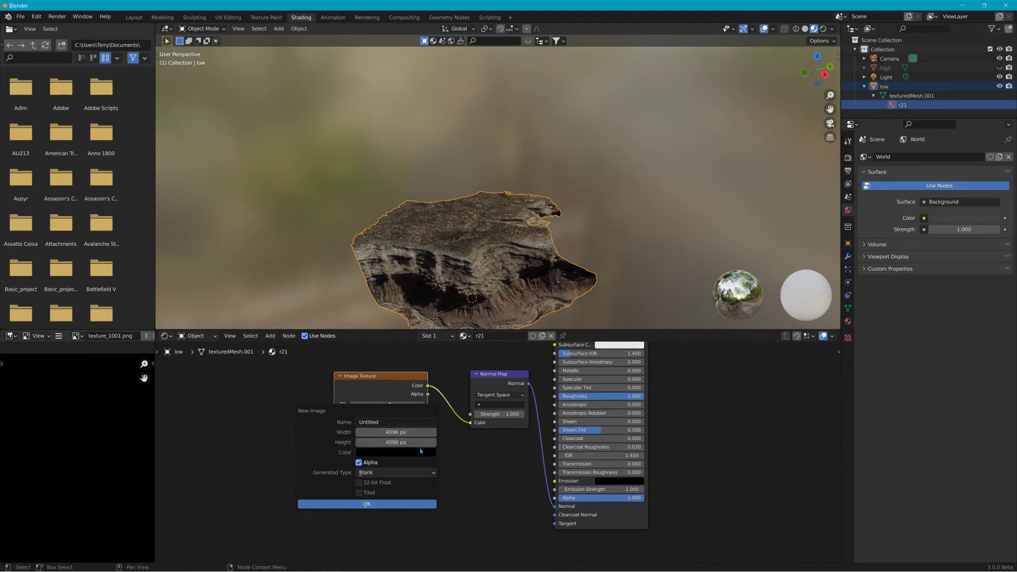
click(368, 504)
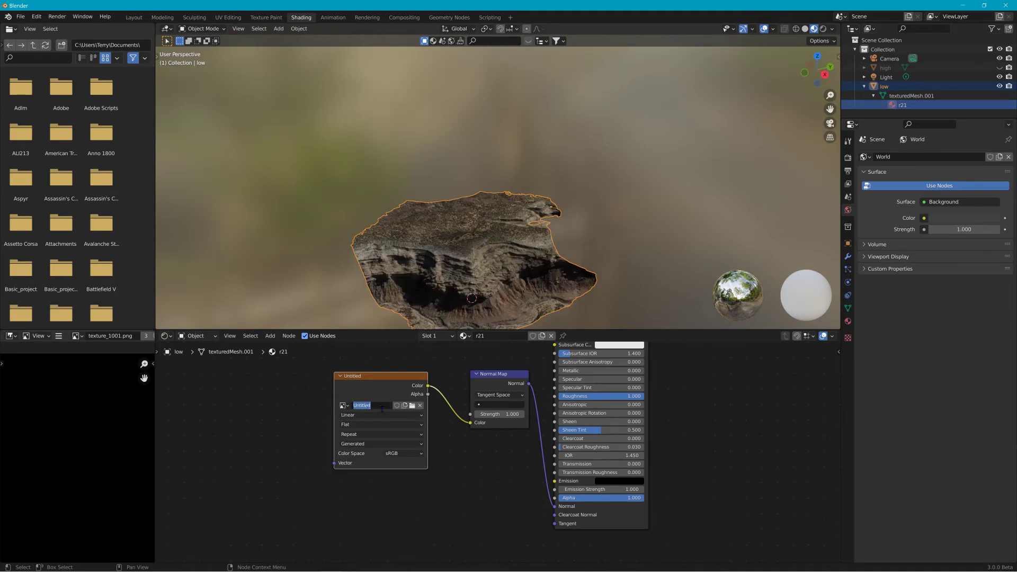
Rename the new normal map image to "r21_n" and set its color space to Linear.
text(nor)
key(BackSpace)
key(BackSpace)
key(BackSpace)
text(r21_)
key(Return)
click(401, 454)
click(406, 472)
Set the render engine to Cycles and expand the Bake settings.
click(848, 158)
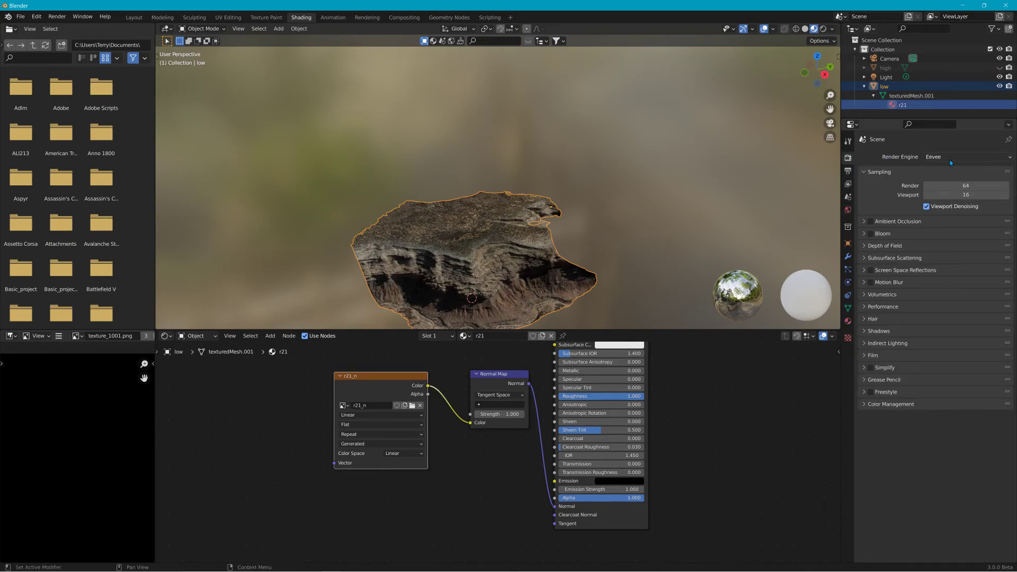
click(940, 158)
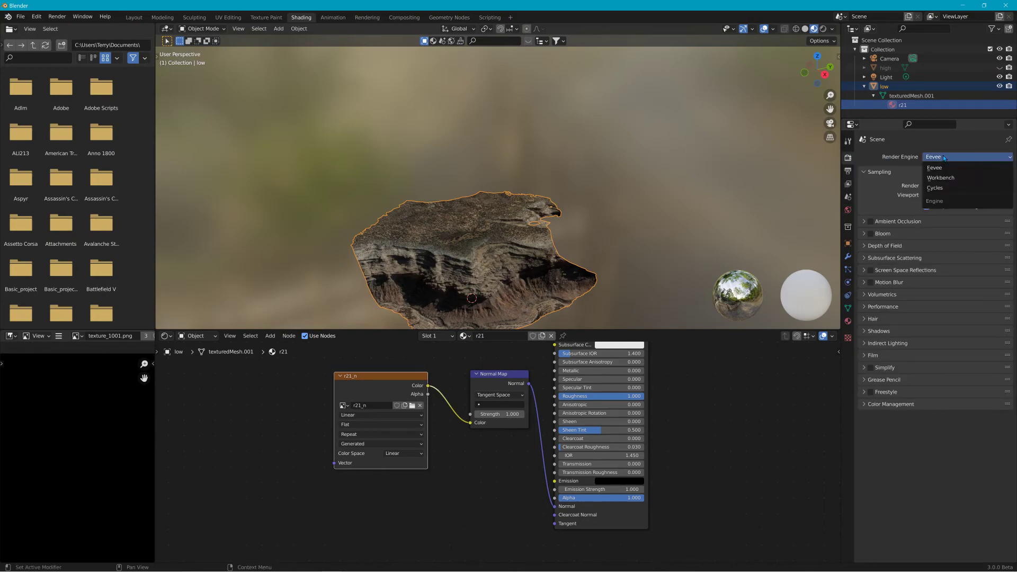
click(940, 193)
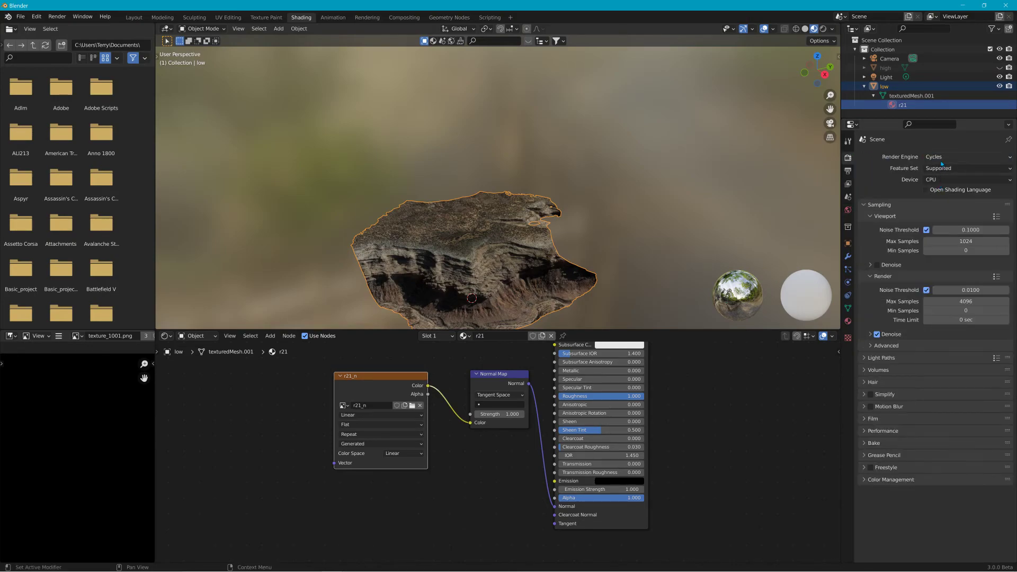
click(867, 445)
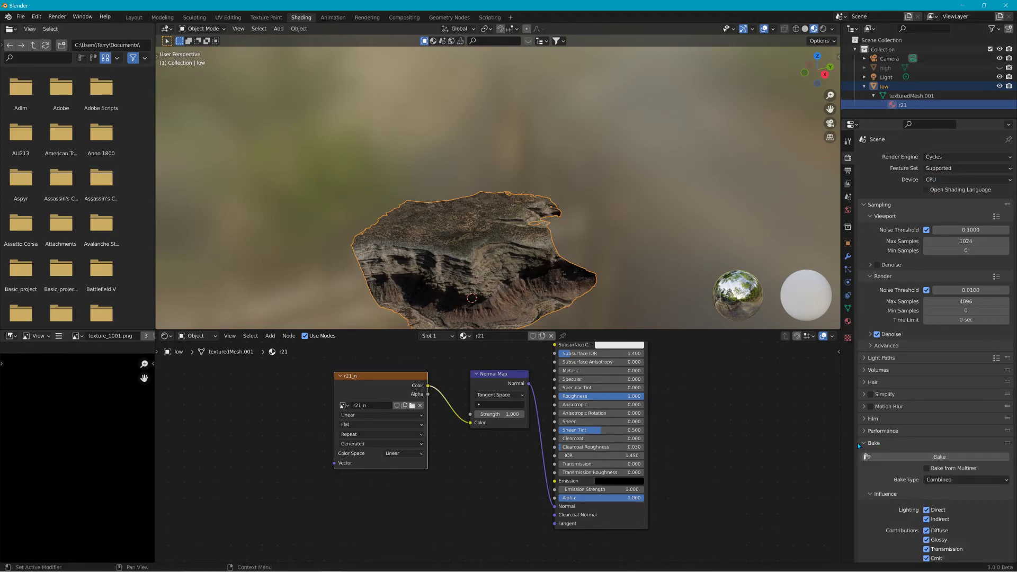
scroll(889, 459, down, 5)
scroll(915, 454, up, 2)
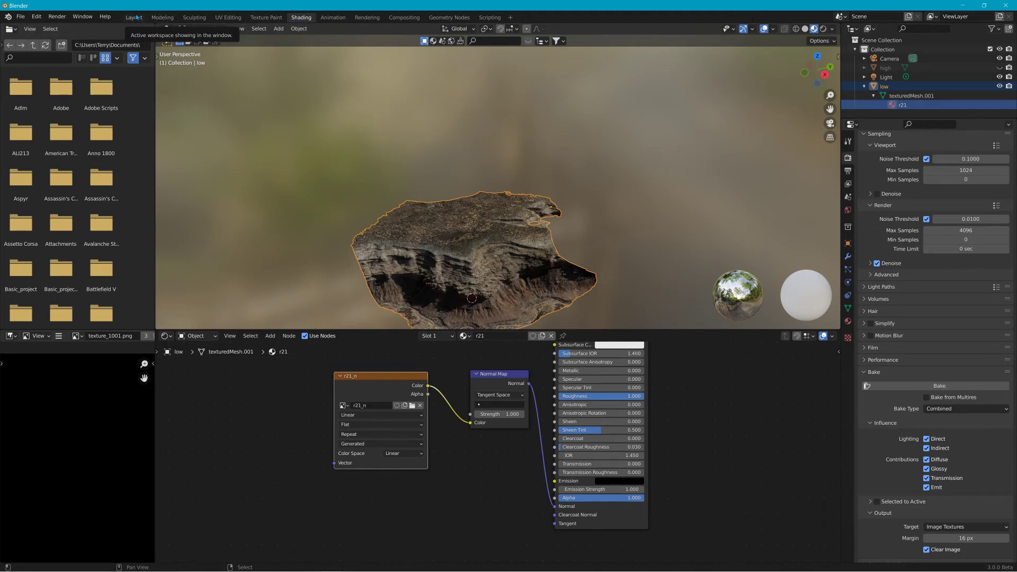
click(514, 19)
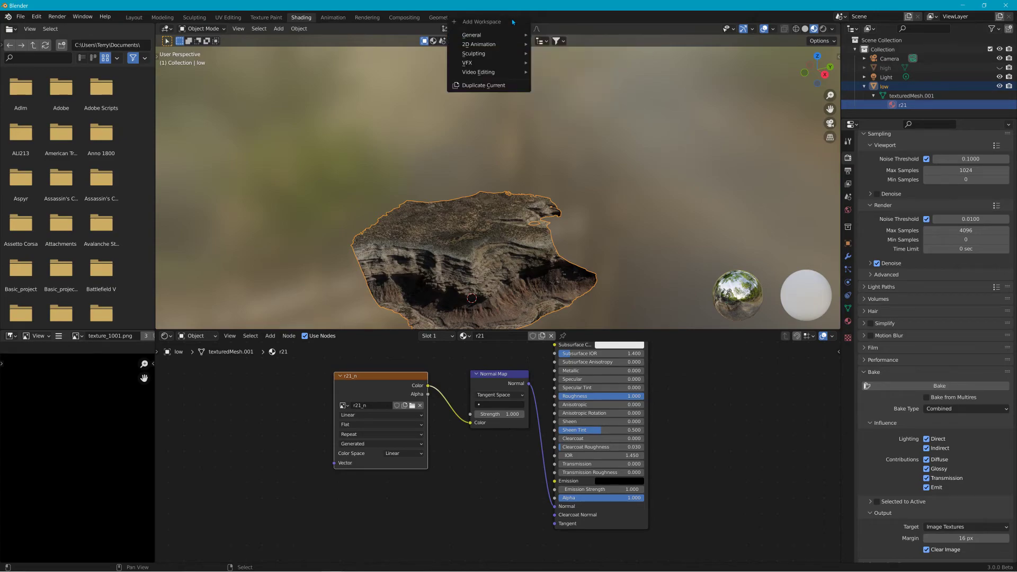
mouse_move(493, 35)
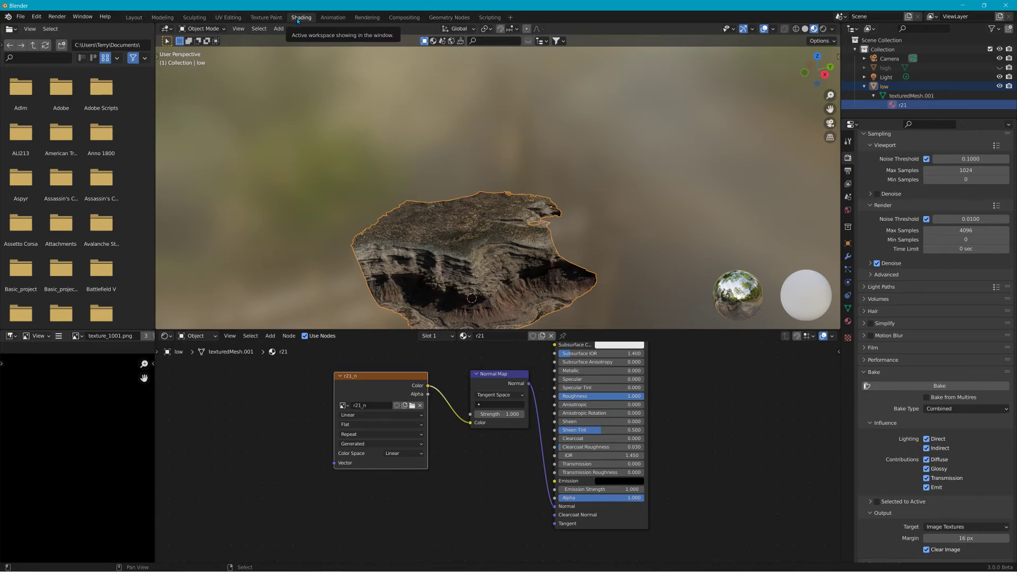
click(509, 18)
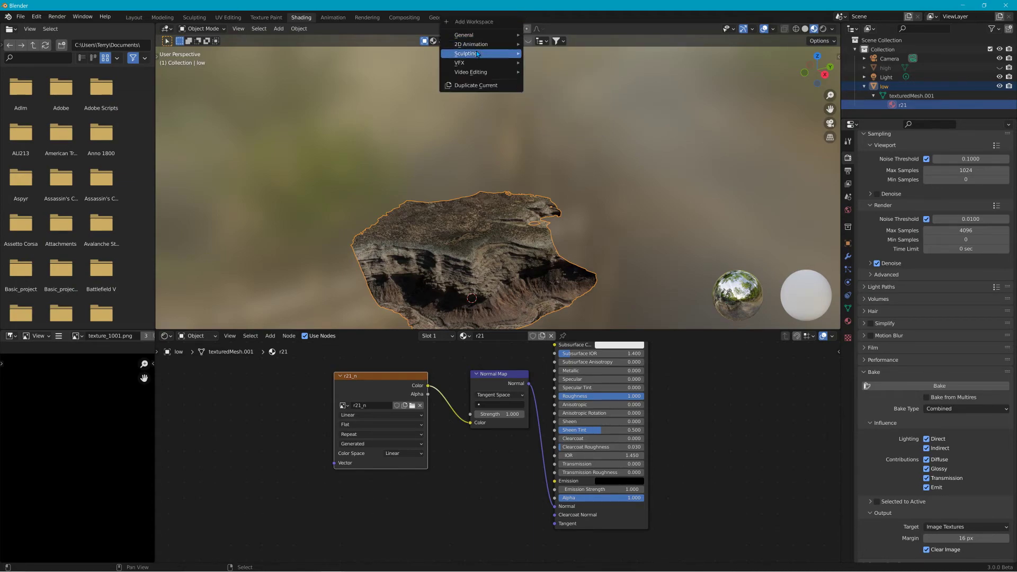
mouse_move(472, 75)
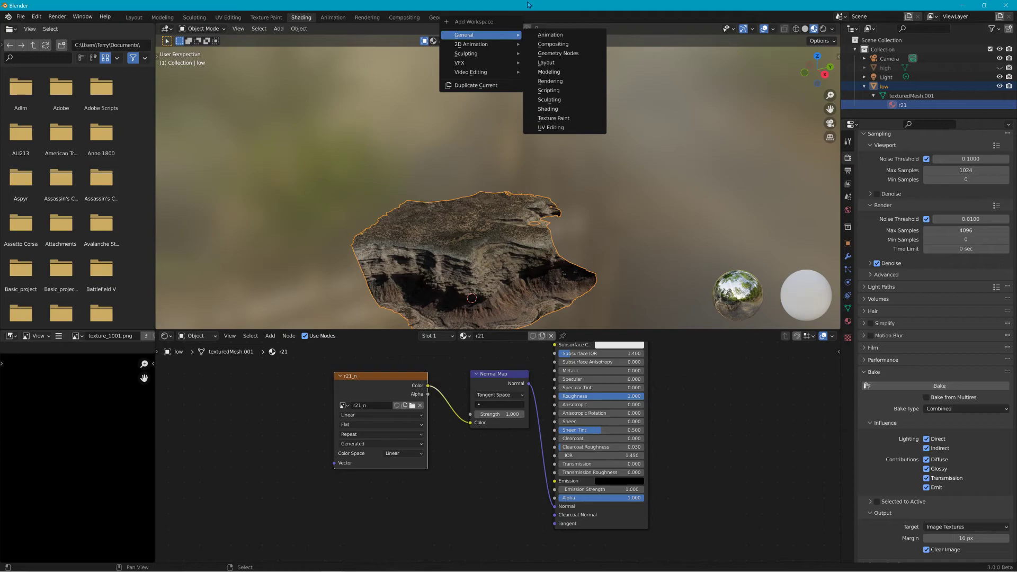
Switch to the Layout workspace and show the modifier settings of the low canyon mesh.
click(139, 19)
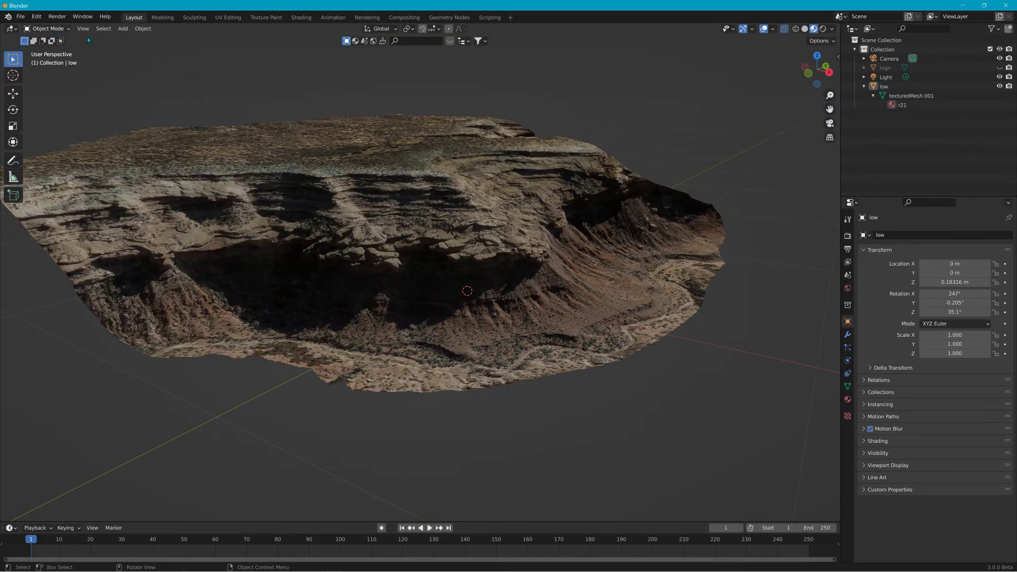
click(848, 335)
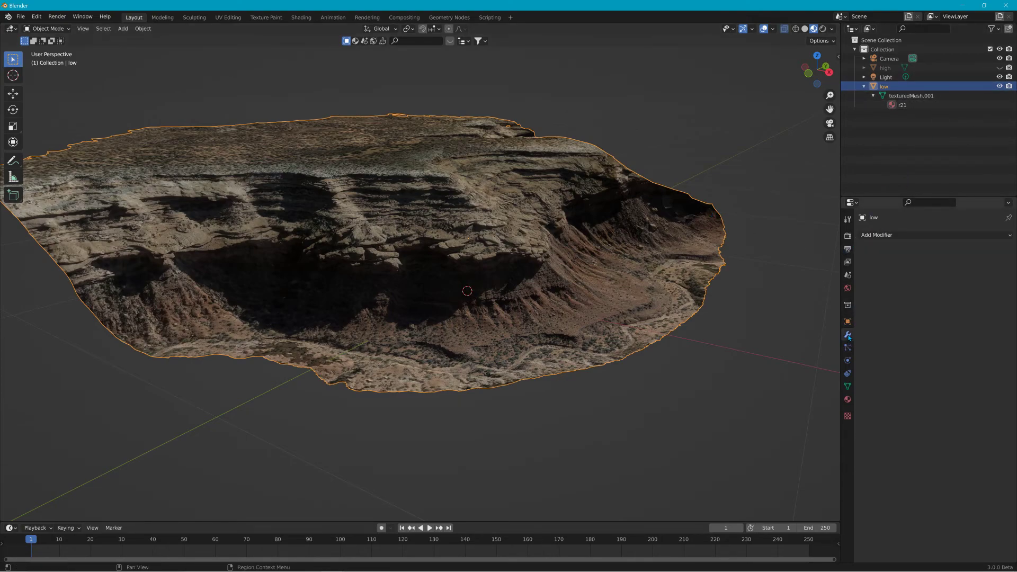
click(886, 237)
Add a Decimate modifier to the low canyon mesh and set its Collapse ratio to 0.01.
middle_drag(689, 242, 315, 159)
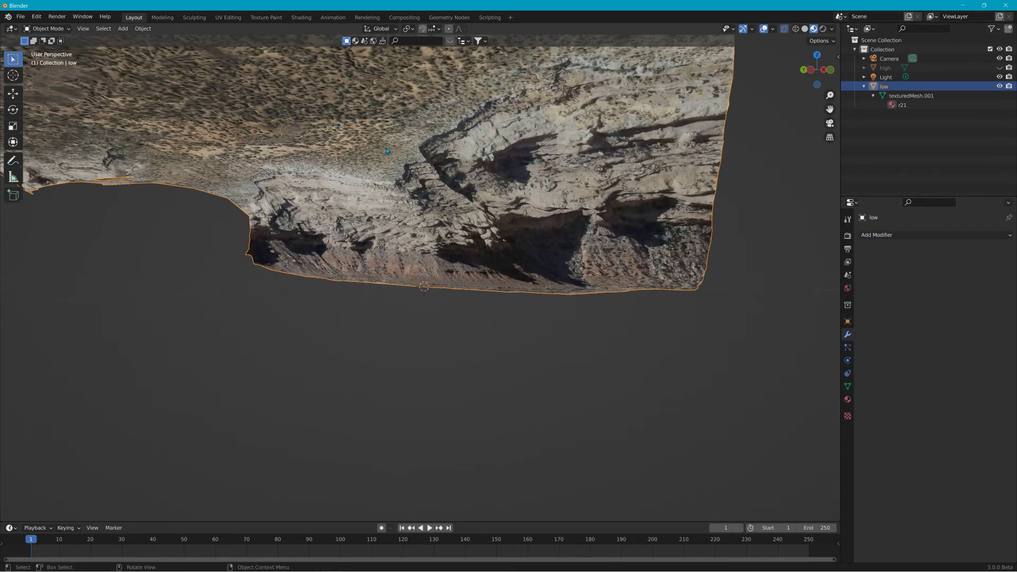
middle_drag(387, 151, 415, 136)
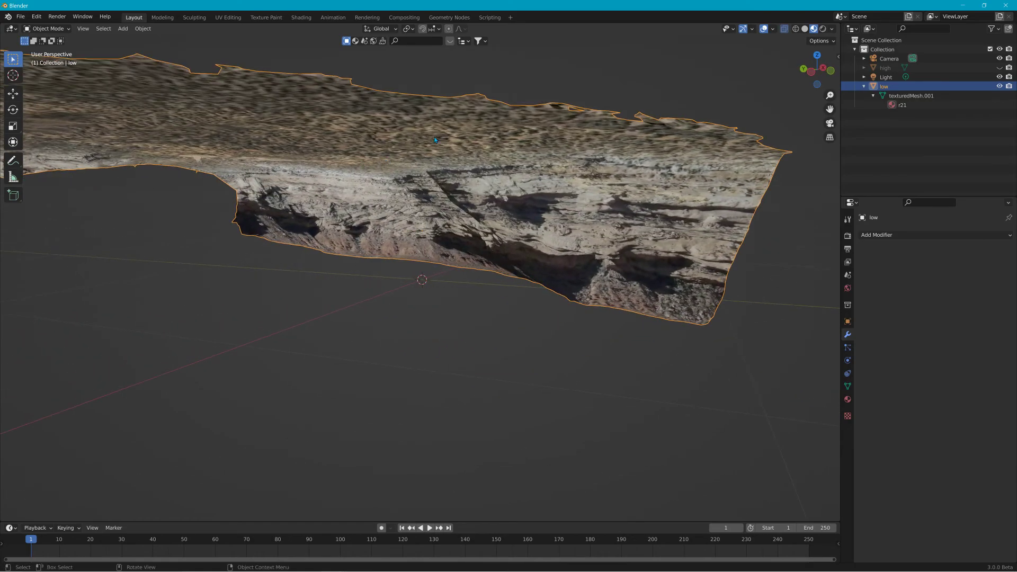
middle_drag(655, 247, 449, 230)
middle_drag(390, 199, 388, 198)
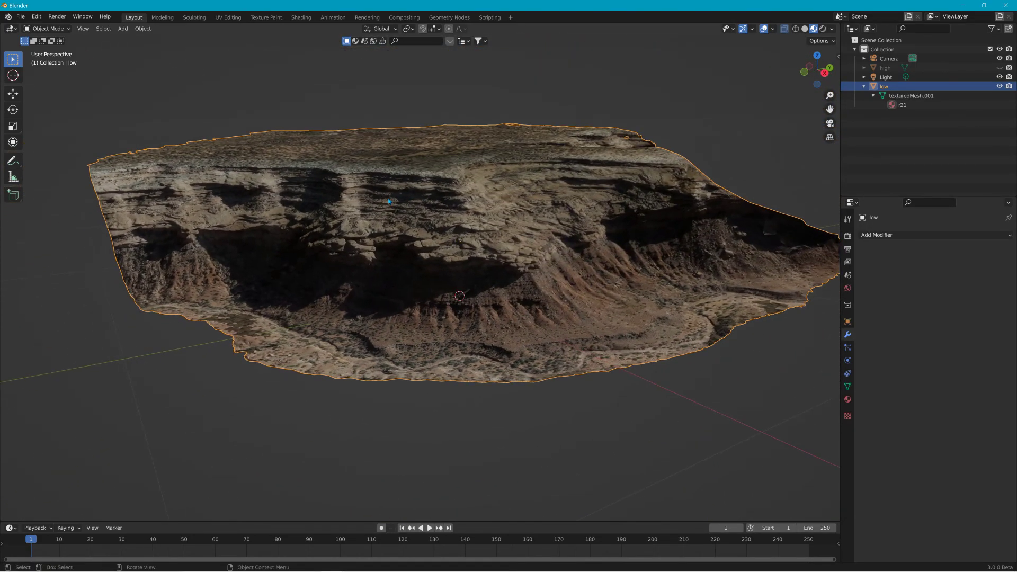
mouse_move(515, 188)
middle_down()
mouse_move(594, 182)
mouse_move(482, 193)
mouse_move(512, 199)
middle_up()
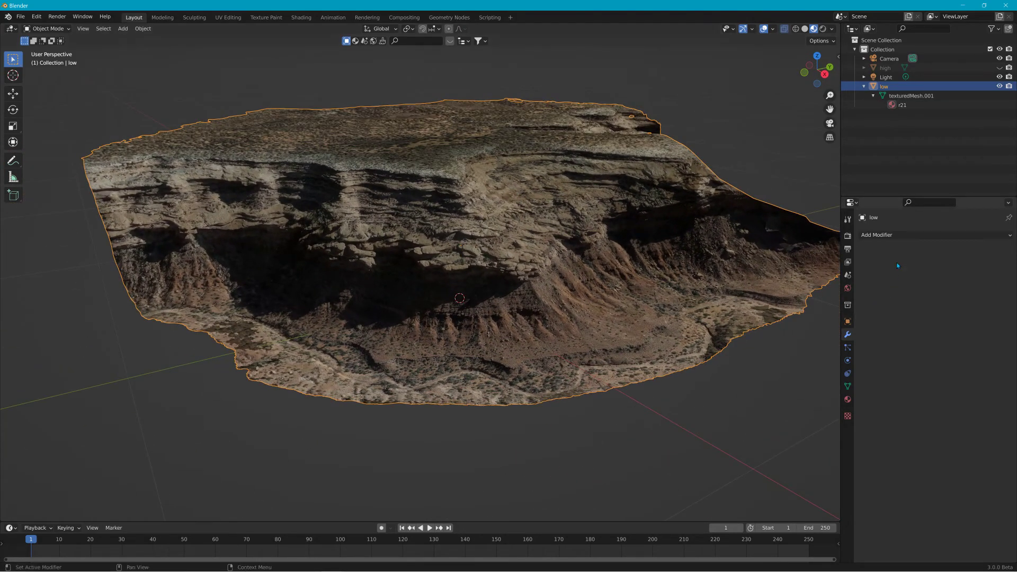
click(911, 236)
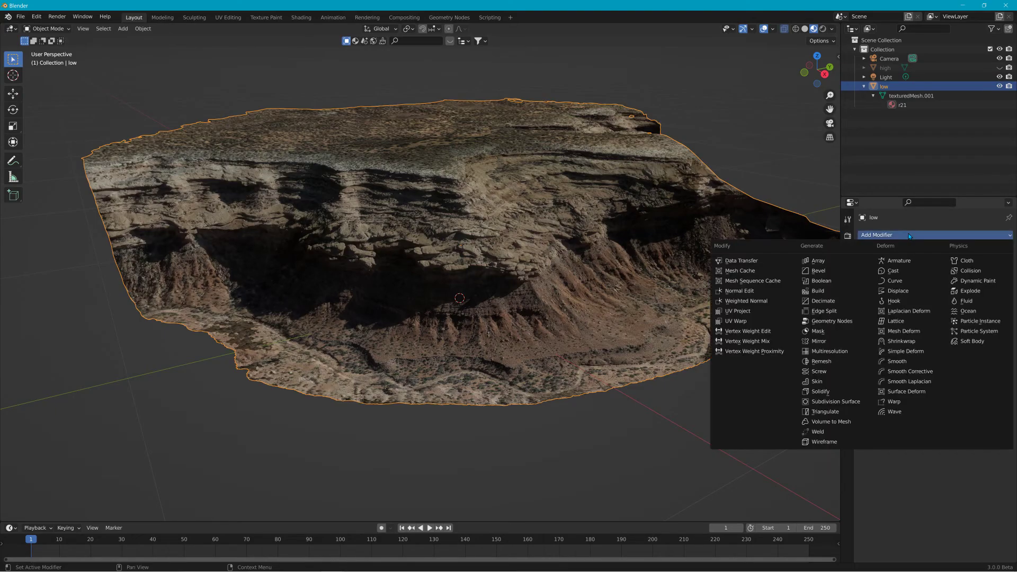
click(817, 302)
click(971, 277)
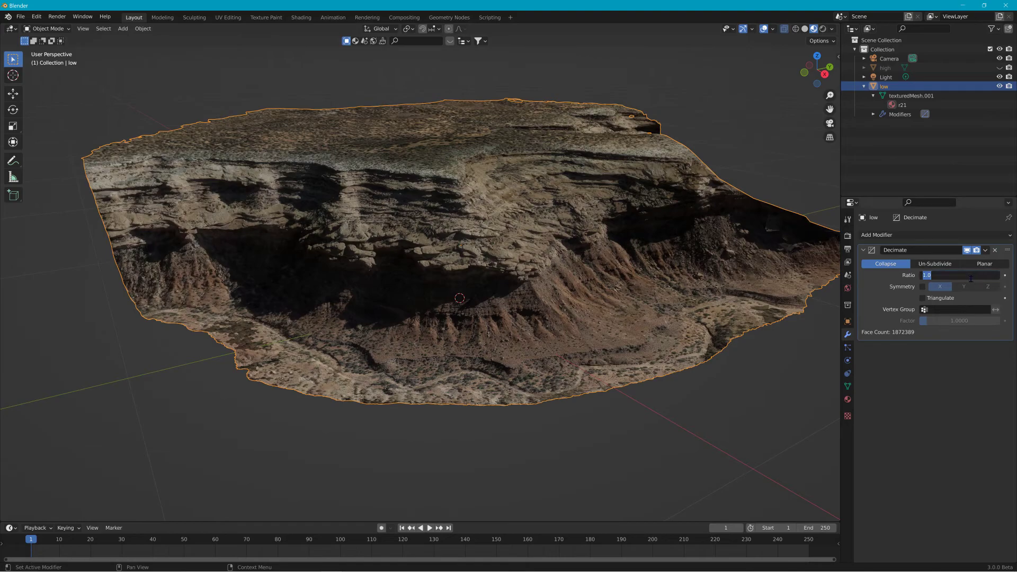
text(.01)
key(Return)
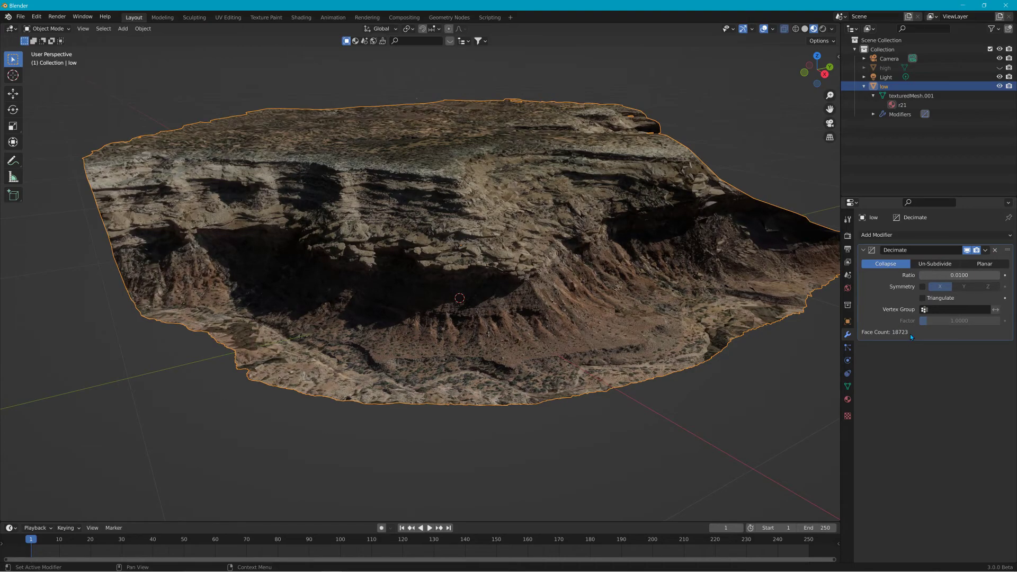
Apply the Decimate modifier to the low canyon mesh and shade the mesh smooth.
click(987, 250)
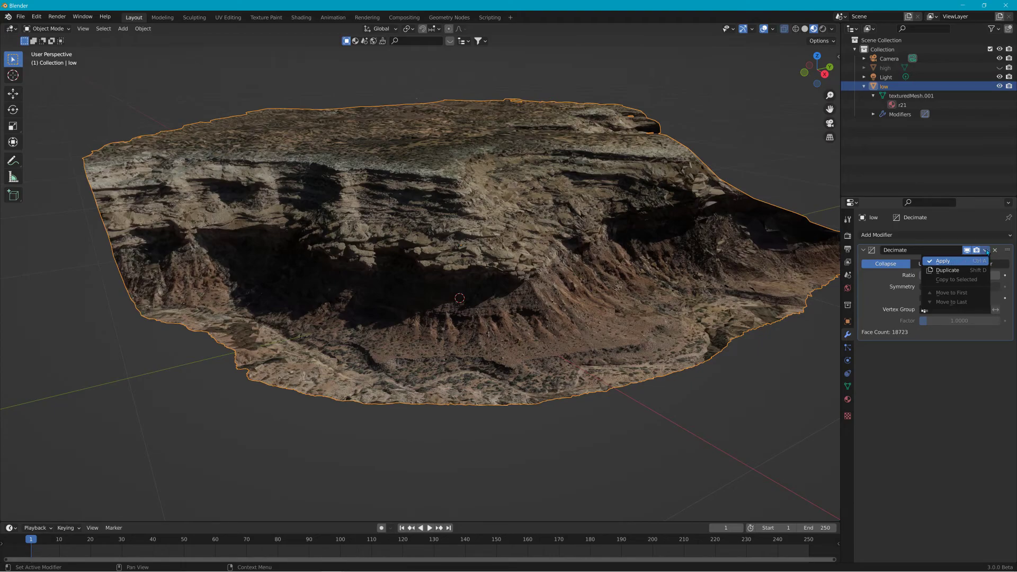
click(950, 263)
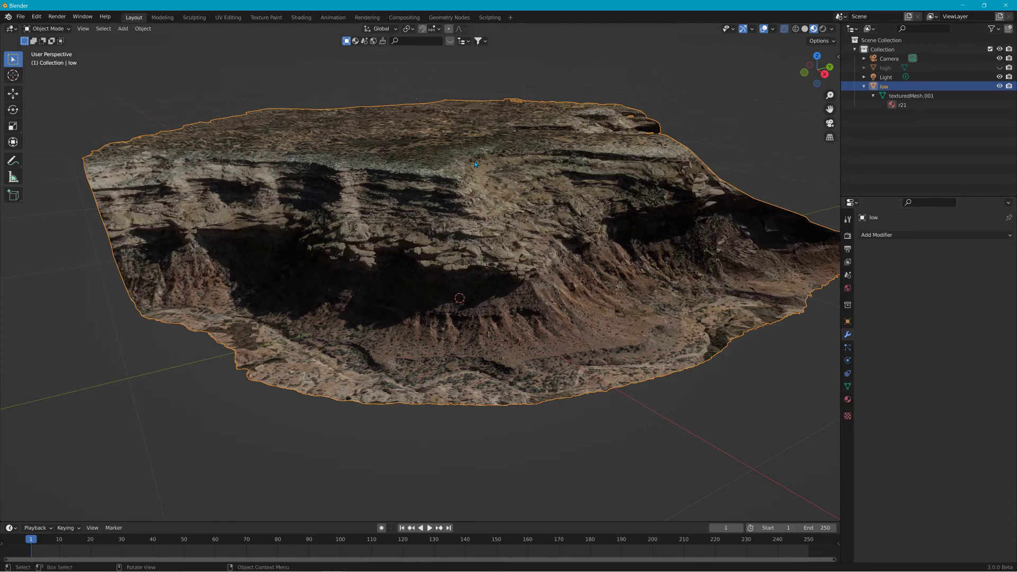
scroll(479, 161, up, 4)
middle_drag(549, 162, 450, 180)
middle_drag(558, 251, 599, 248)
scroll(602, 248, down, 2)
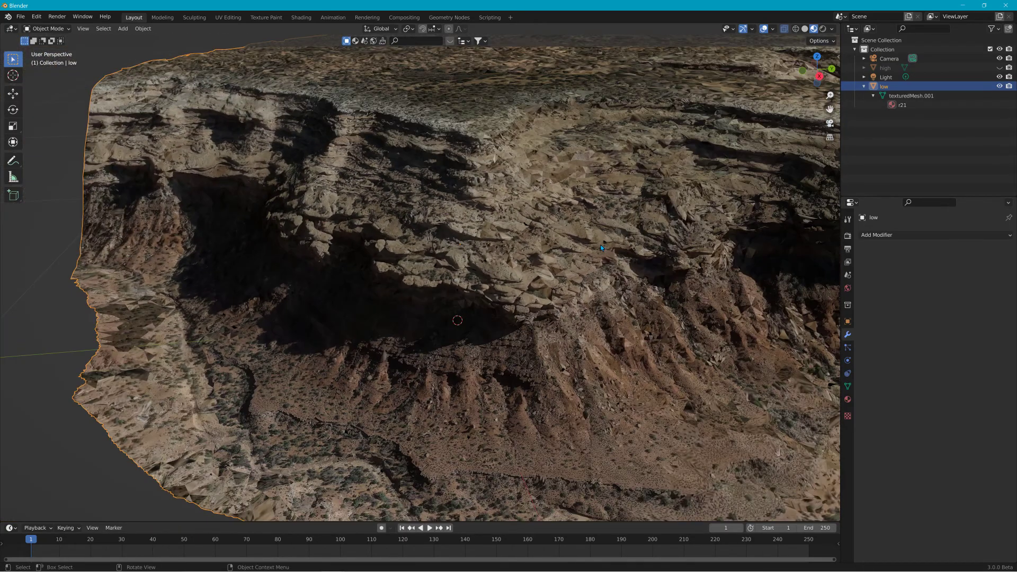
scroll(600, 247, down, 2)
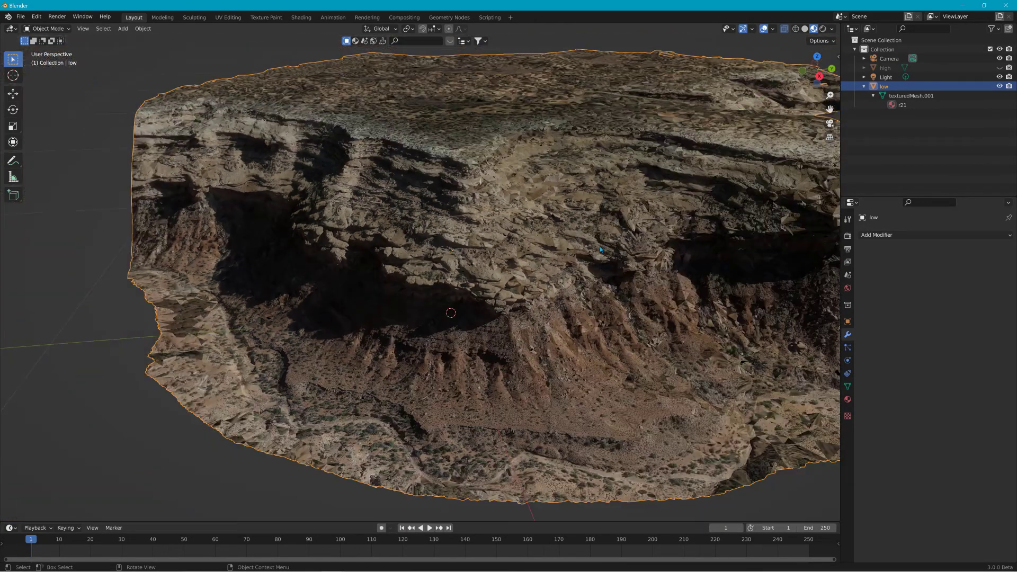
middle_drag(631, 213, 602, 157)
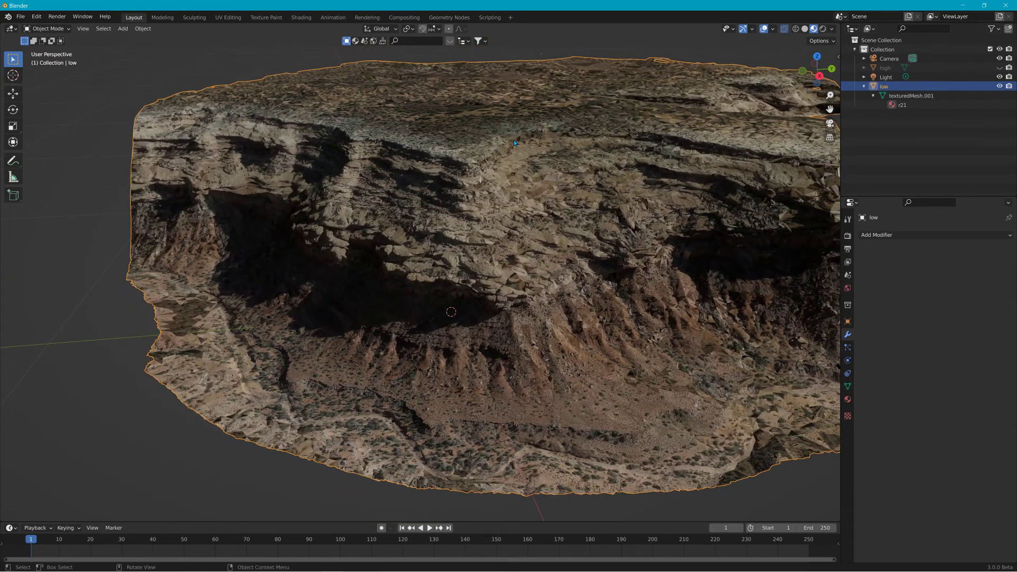
click(149, 30)
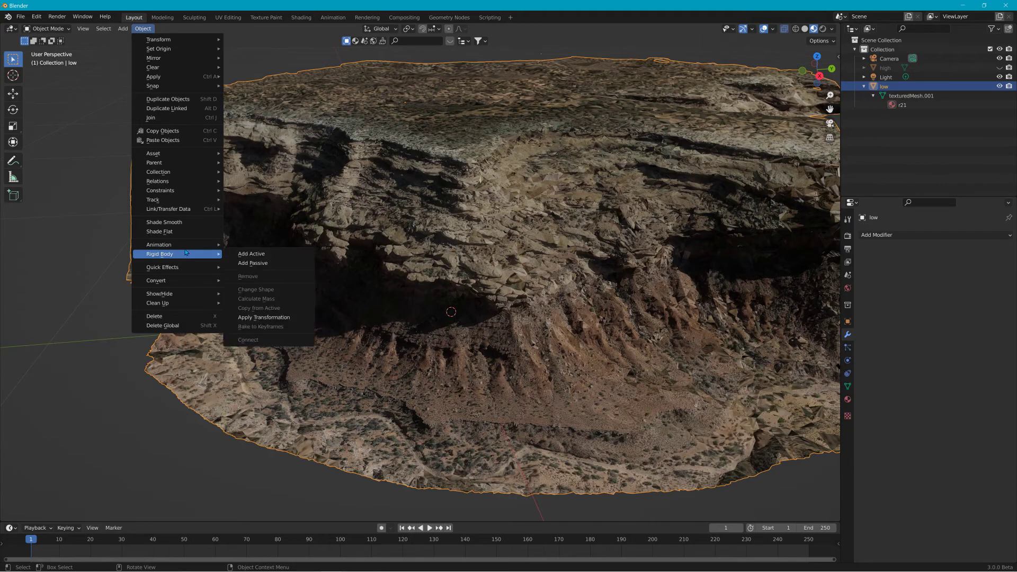
click(190, 224)
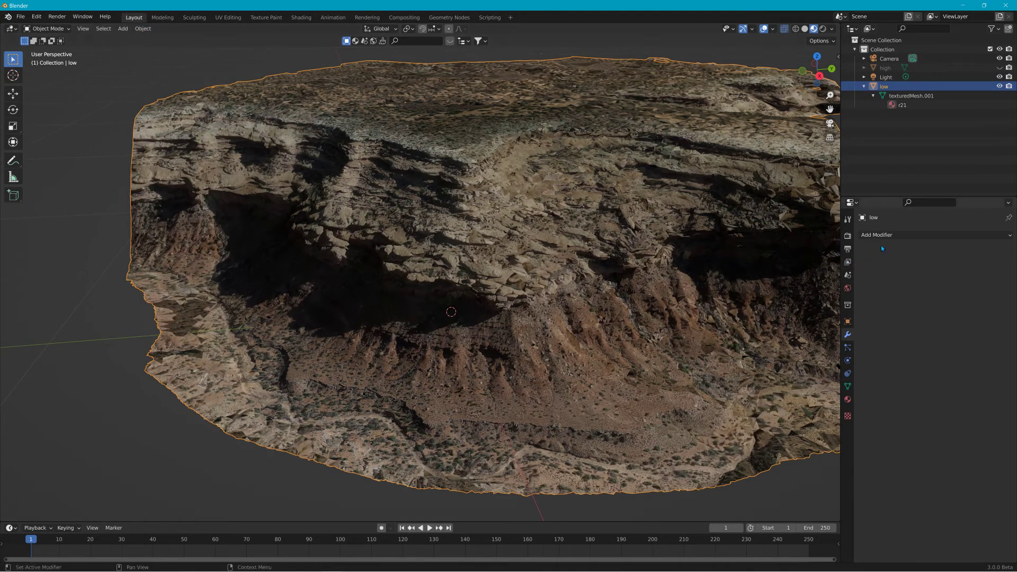
Add a Multiresolution modifier to the low mesh, followed by a Shrinkwrap modifier that targets the high mesh.
click(897, 234)
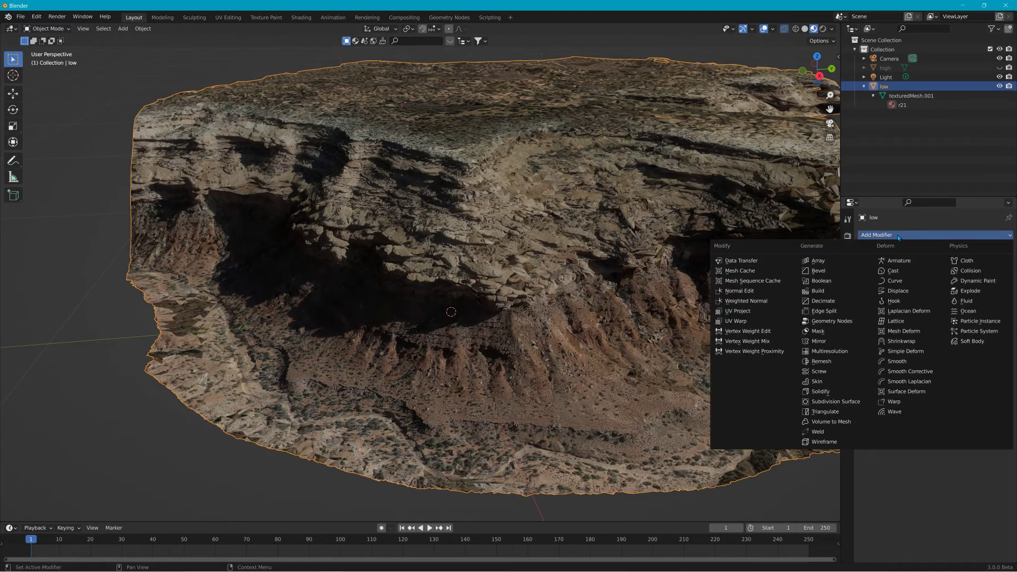
click(846, 352)
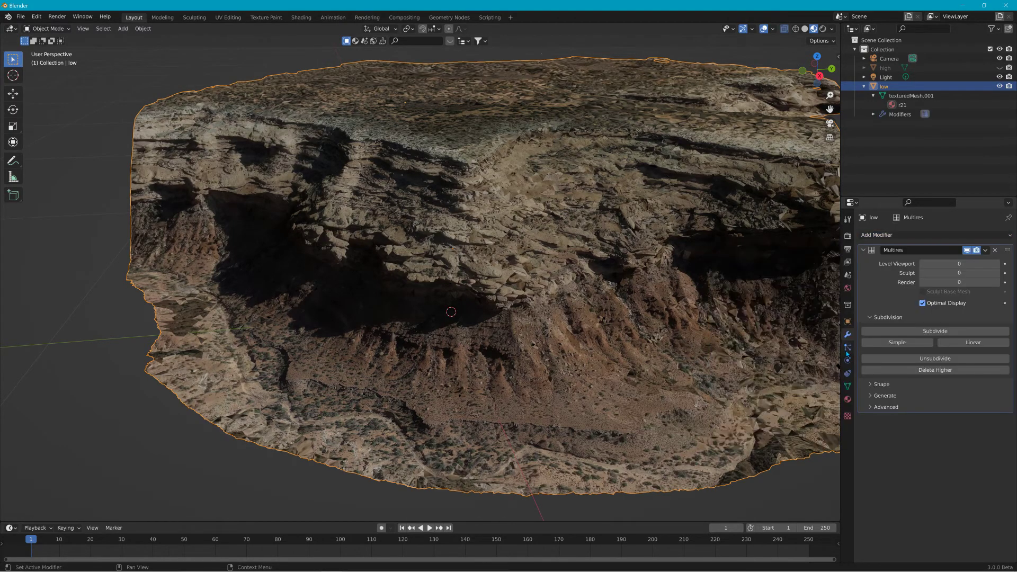
click(916, 233)
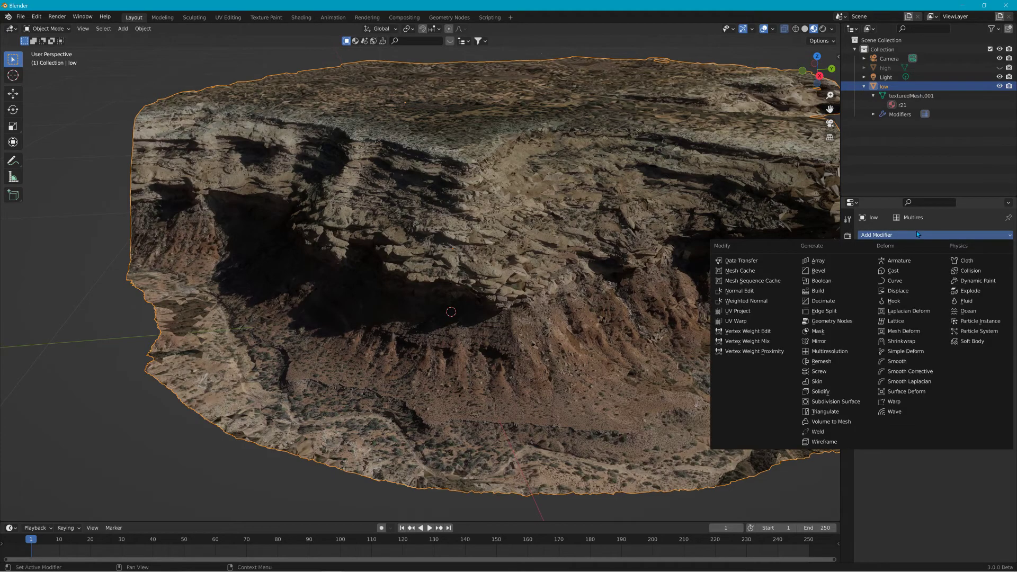
click(916, 341)
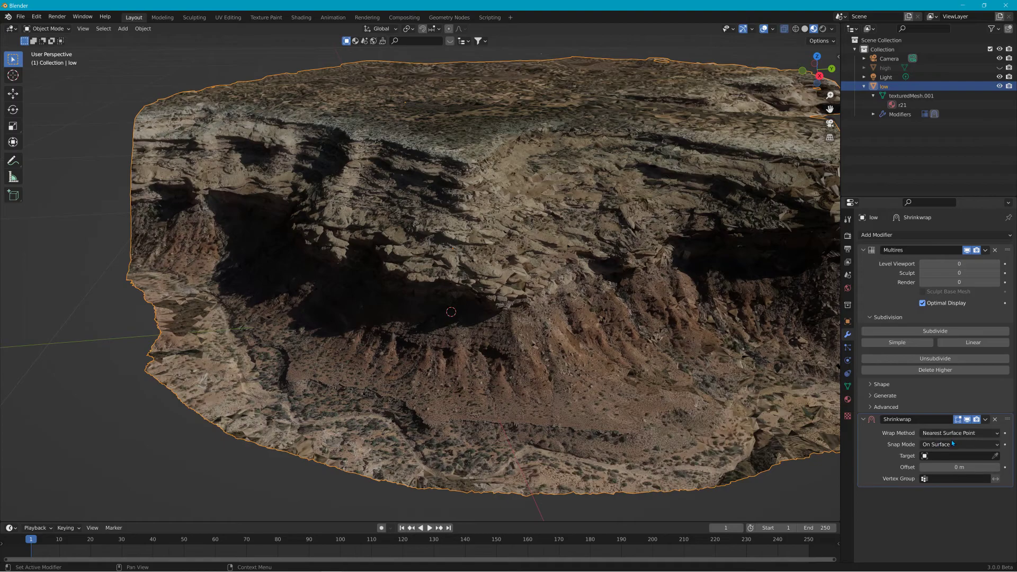
click(996, 457)
click(889, 71)
middle_drag(649, 205, 754, 281)
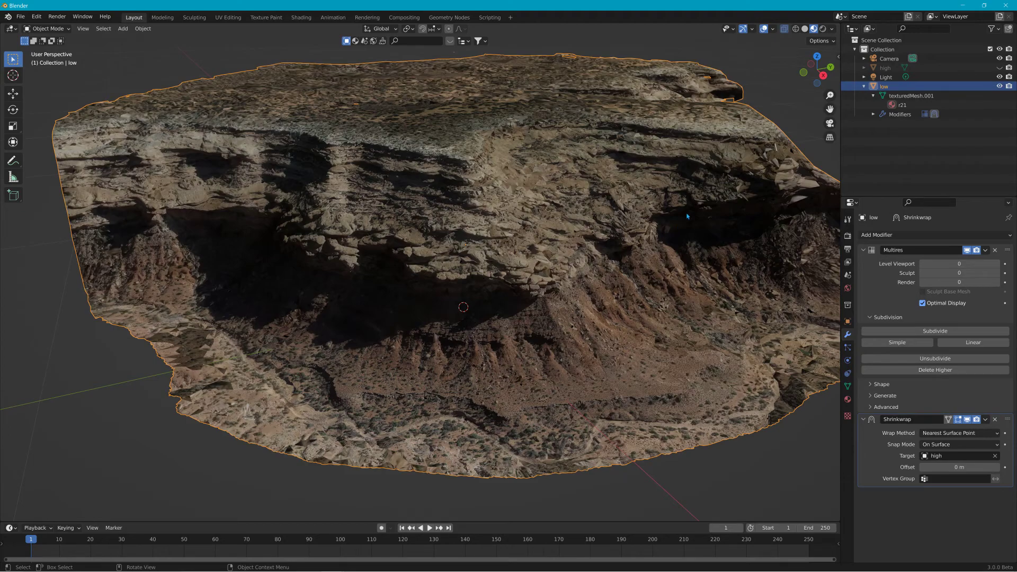
Switch the viewport to solid shading and subdivide the low mesh's Multires modifier up to level 3.
click(804, 29)
middle_drag(705, 100, 618, 141)
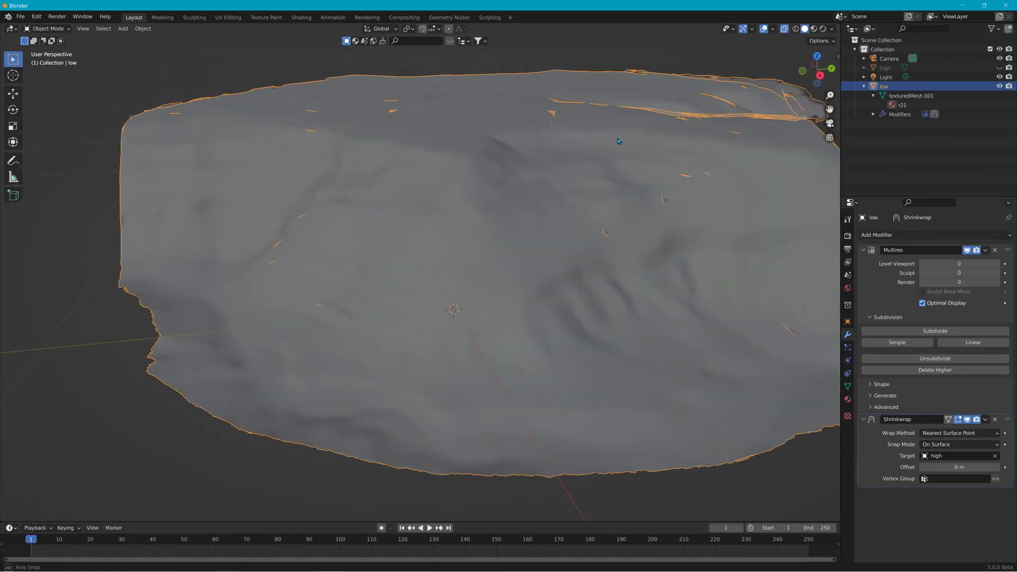
click(935, 332)
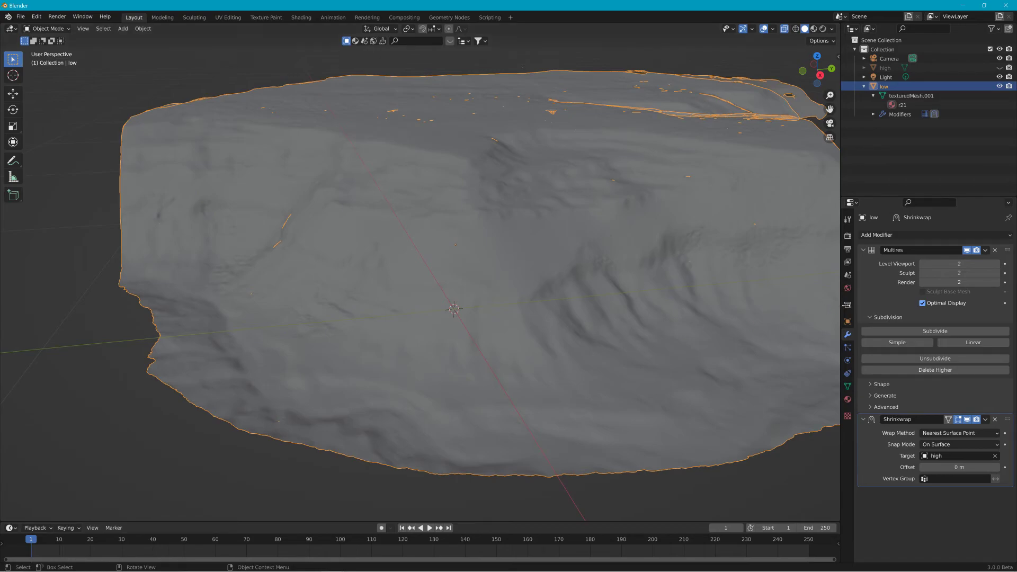
click(909, 330)
middle_drag(571, 234, 612, 217)
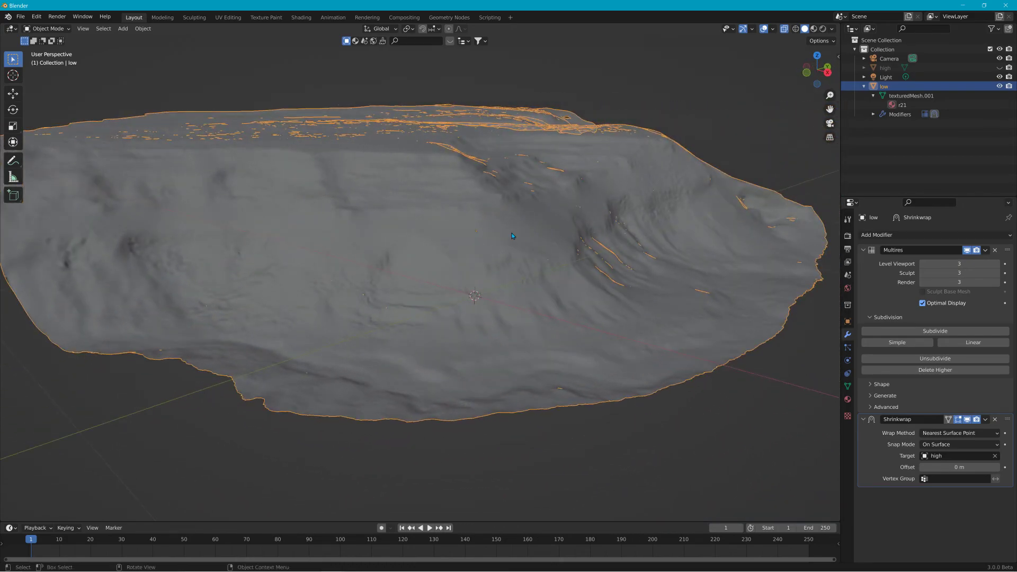
Compare the surface detail of the shrinkwrapped low mesh with the high mesh by alternating their visibility.
scroll(522, 235, up, 3)
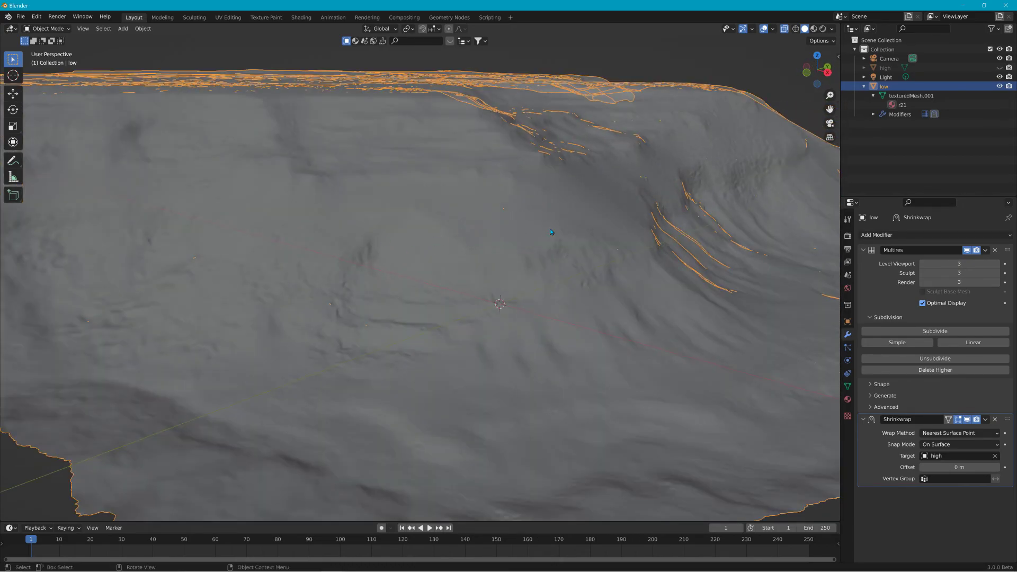
scroll(551, 232, down, 2)
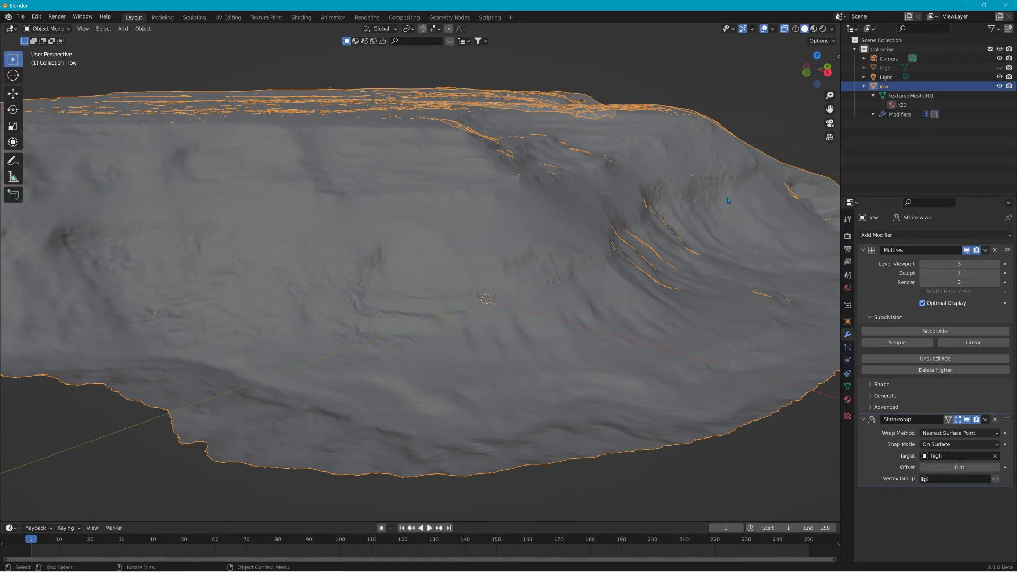
click(1000, 86)
click(1000, 67)
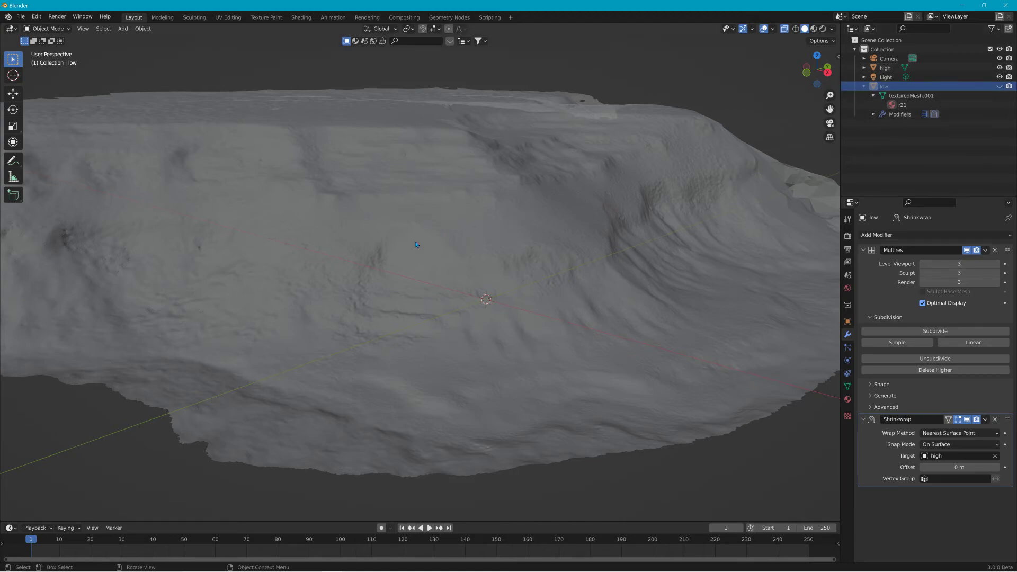
click(1000, 86)
click(1000, 68)
Apply the Shrinkwrap modifier on the low mesh and set the Multires viewport level to 0.
click(985, 420)
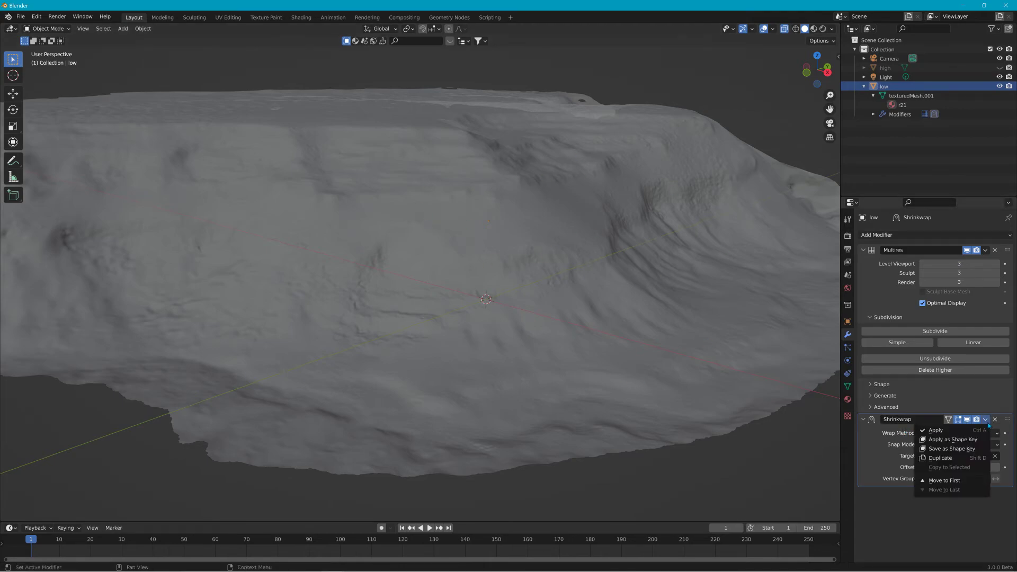
click(954, 434)
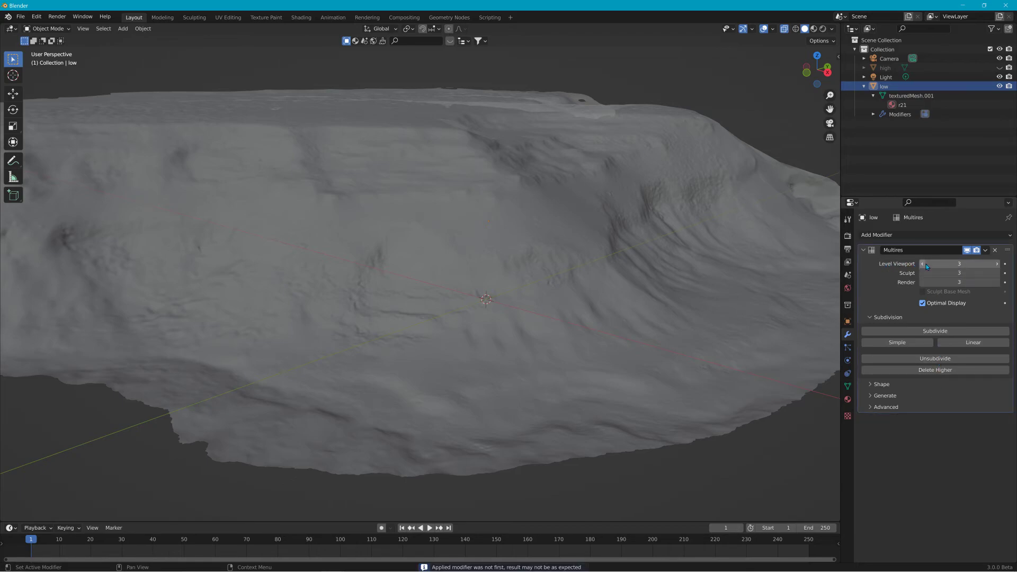
click(923, 264)
click(923, 264)
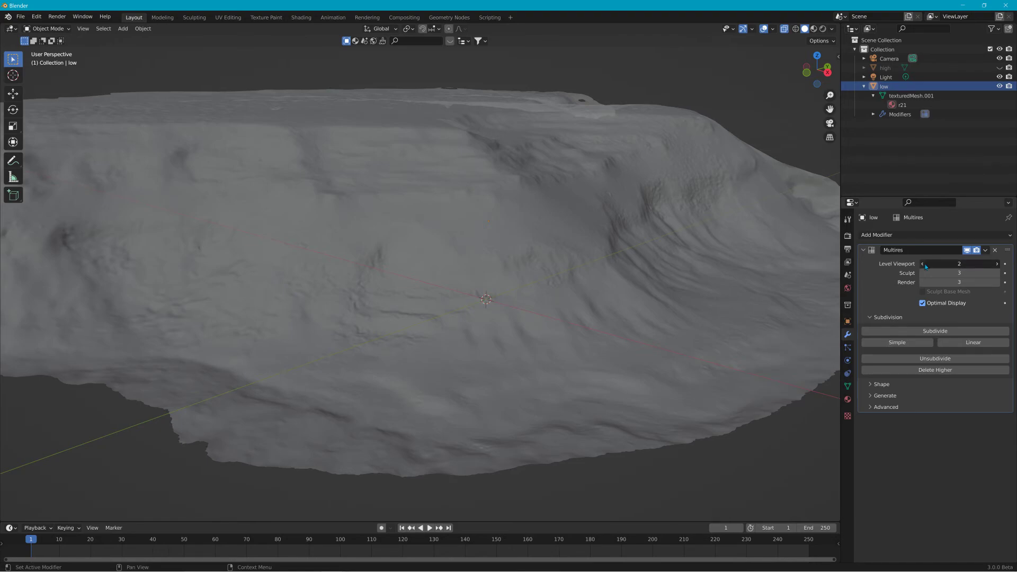
click(922, 263)
middle_drag(695, 257, 662, 259)
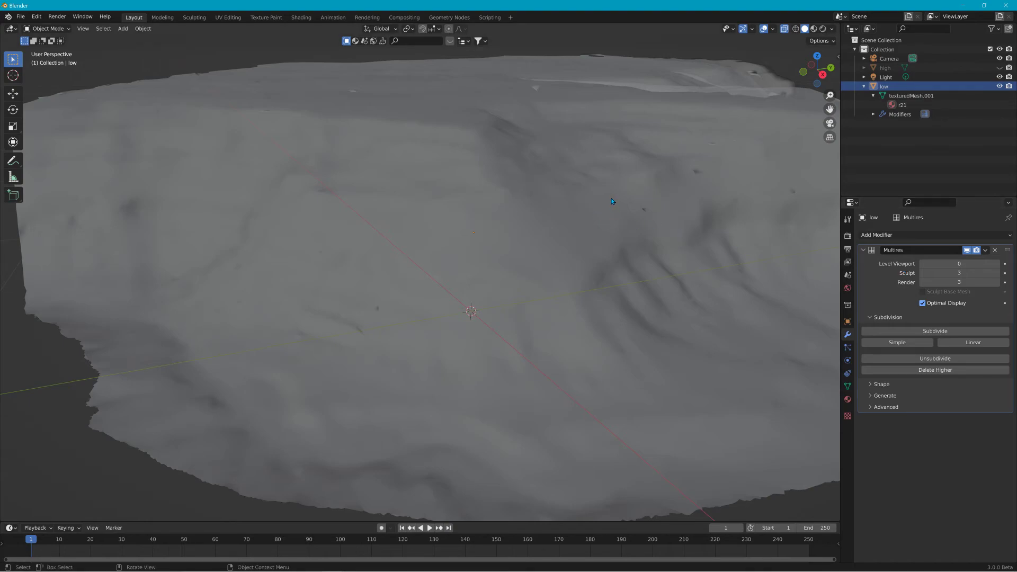
scroll(607, 201, down, 4)
mouse_move(606, 201)
middle_down()
mouse_move(577, 202)
mouse_move(587, 204)
middle_up()
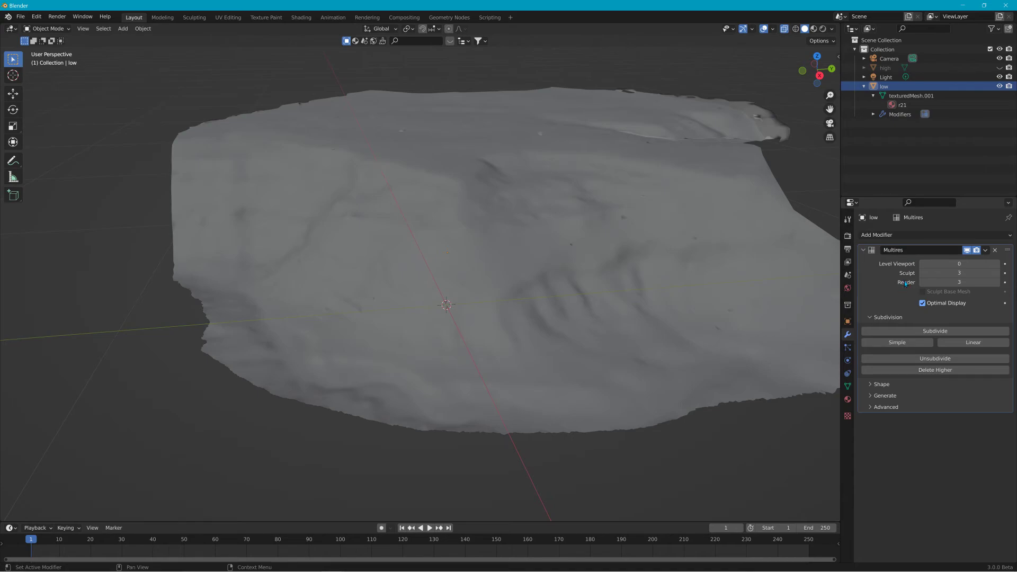
In the Shading workspace, select the low mesh and disconnect the color texture from the Principled BSDF's Base Color.
click(310, 16)
scroll(439, 213, up, 3)
middle_drag(440, 212, 481, 280)
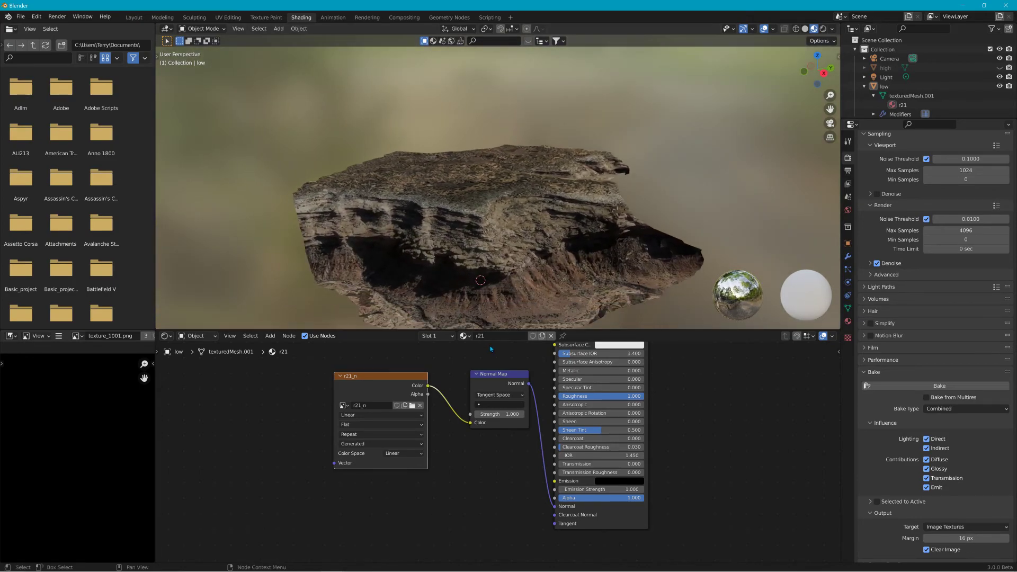
middle_drag(481, 362, 492, 456)
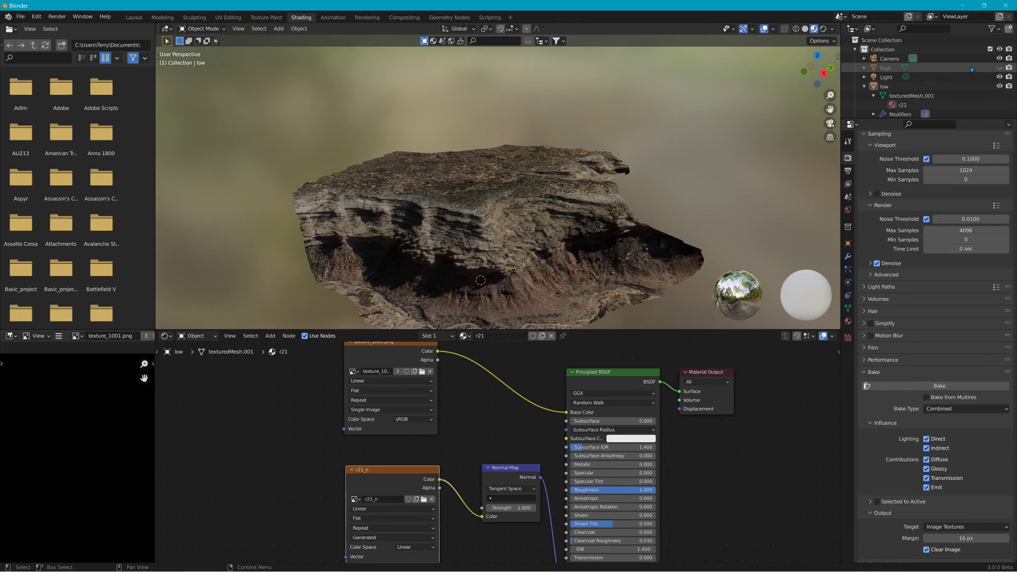
click(923, 84)
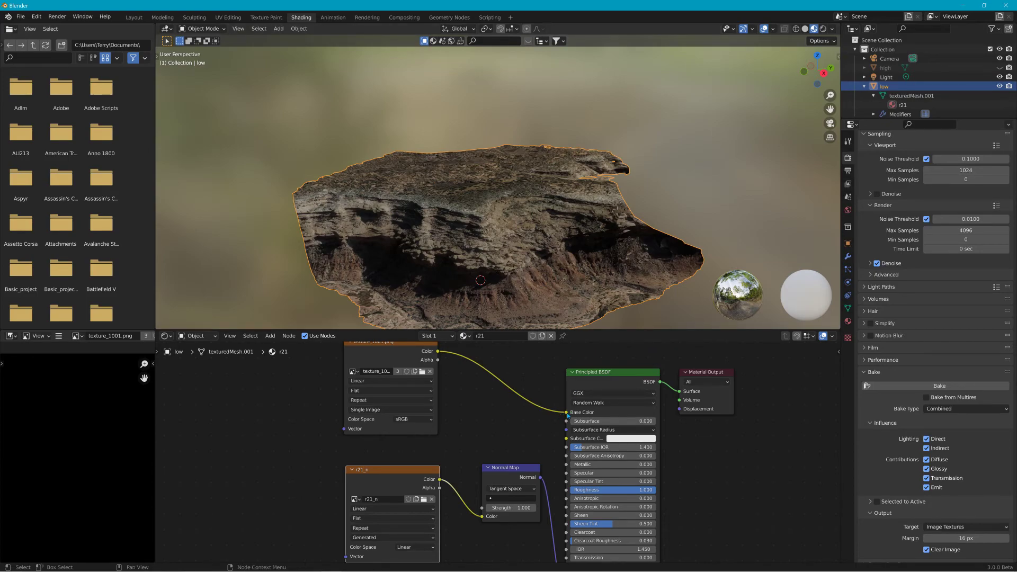
drag(566, 413, 494, 418)
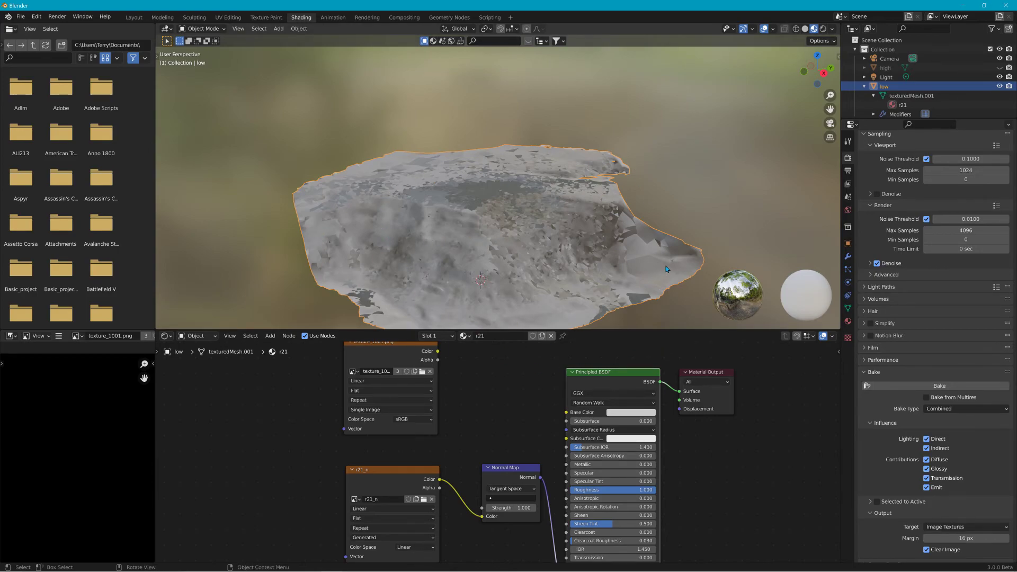
mouse_move(472, 217)
middle_down()
mouse_move(616, 188)
mouse_move(486, 216)
middle_up()
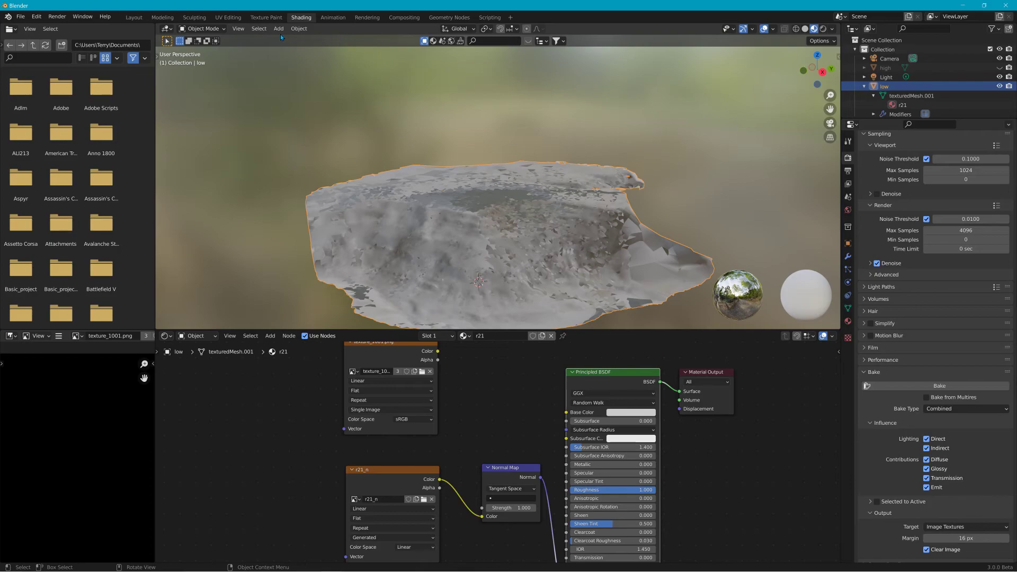
Enter Edit Mode on the low mesh, select all its geometry and unwrap its UVs.
click(202, 29)
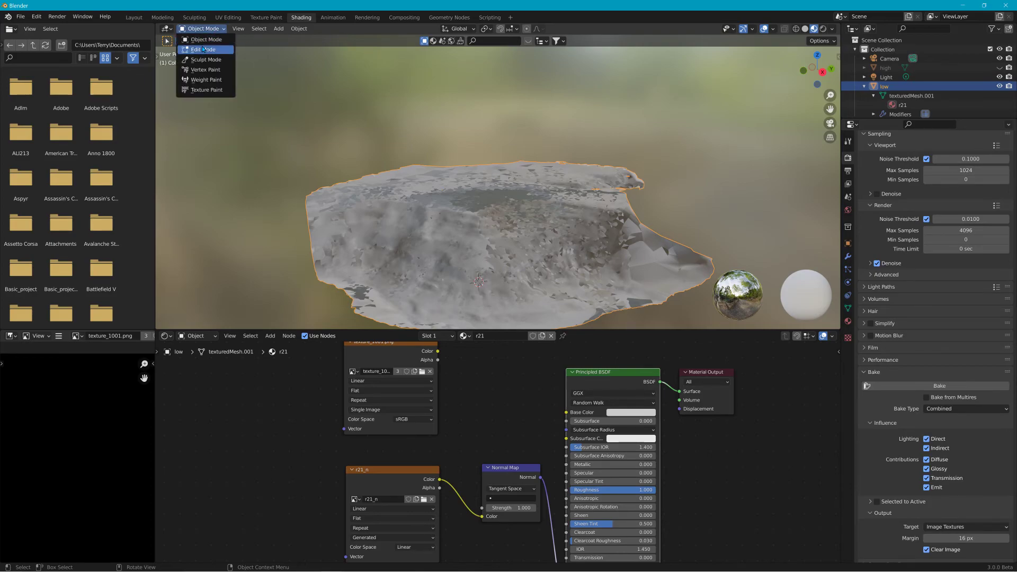
click(203, 49)
key(a)
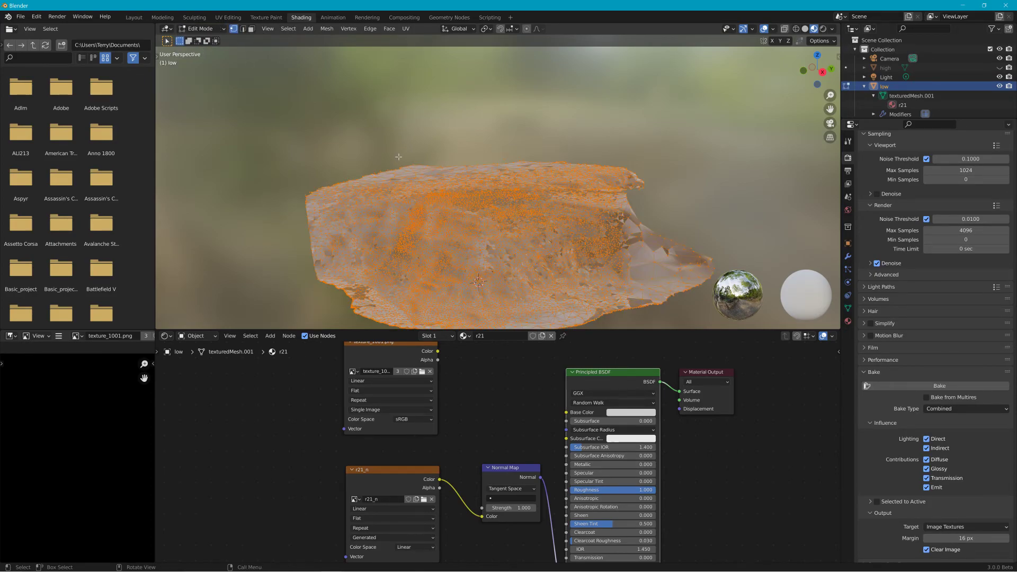
click(406, 29)
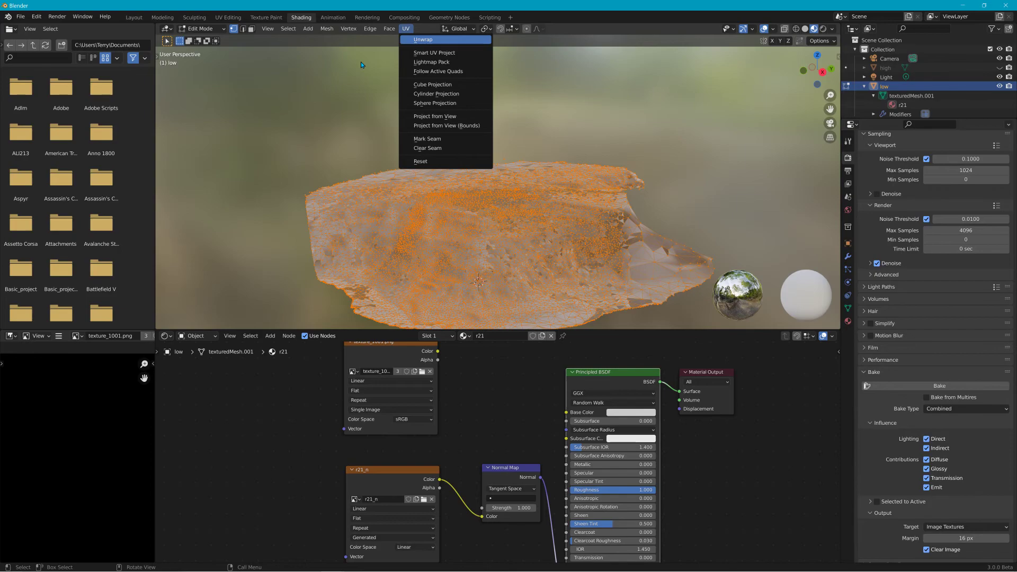
key(Return)
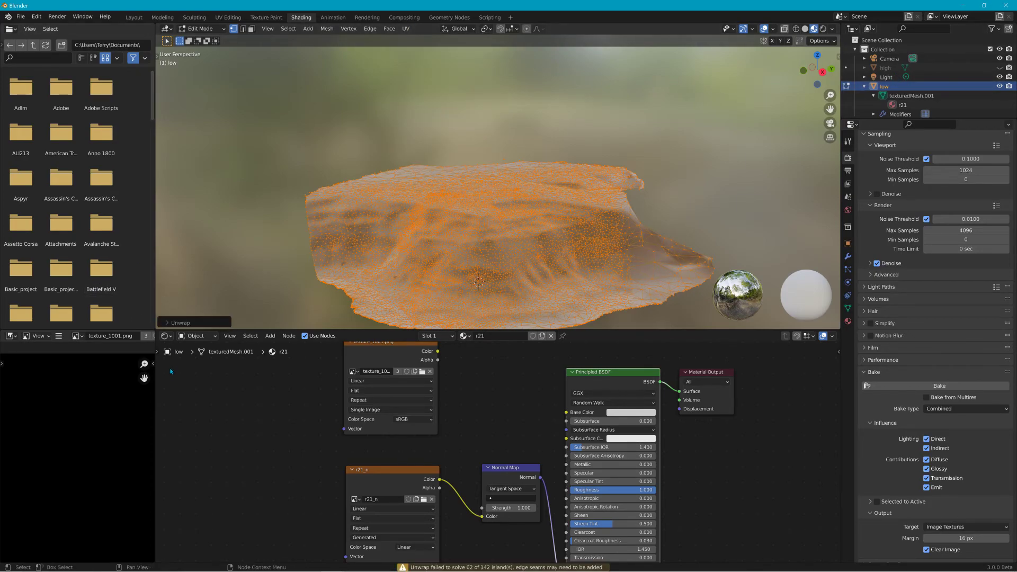
Inspect the low mesh's new UV layout in the UV Editing workspace and return to the Layout workspace.
drag(155, 383, 239, 383)
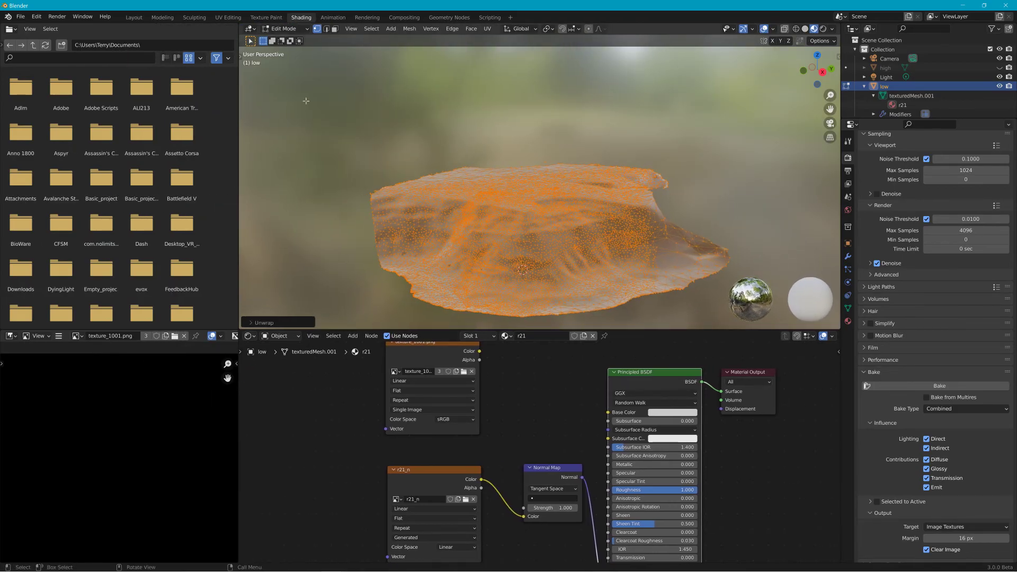
click(229, 18)
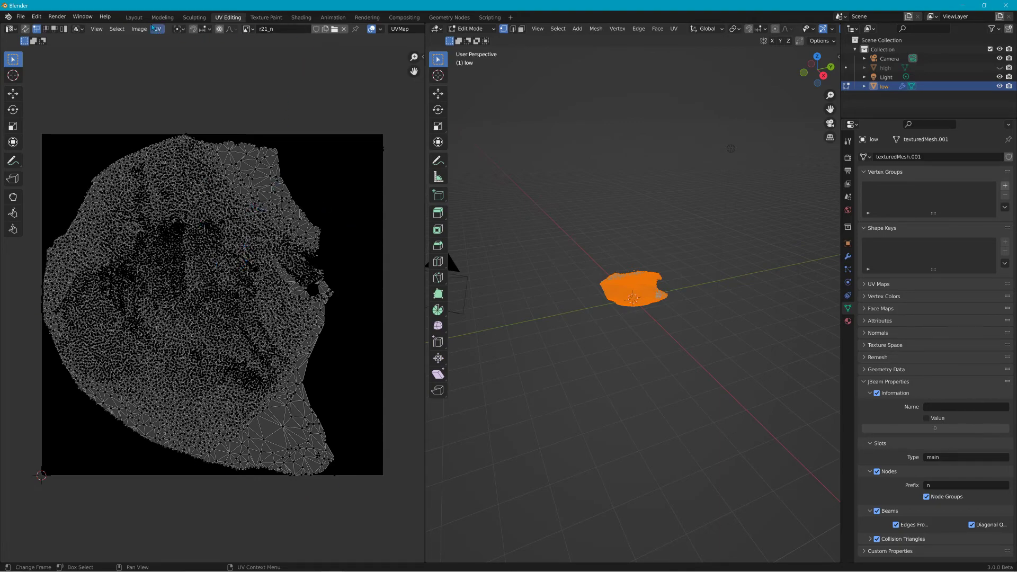
click(135, 18)
mouse_move(619, 234)
middle_down()
mouse_move(719, 213)
mouse_move(604, 223)
middle_up()
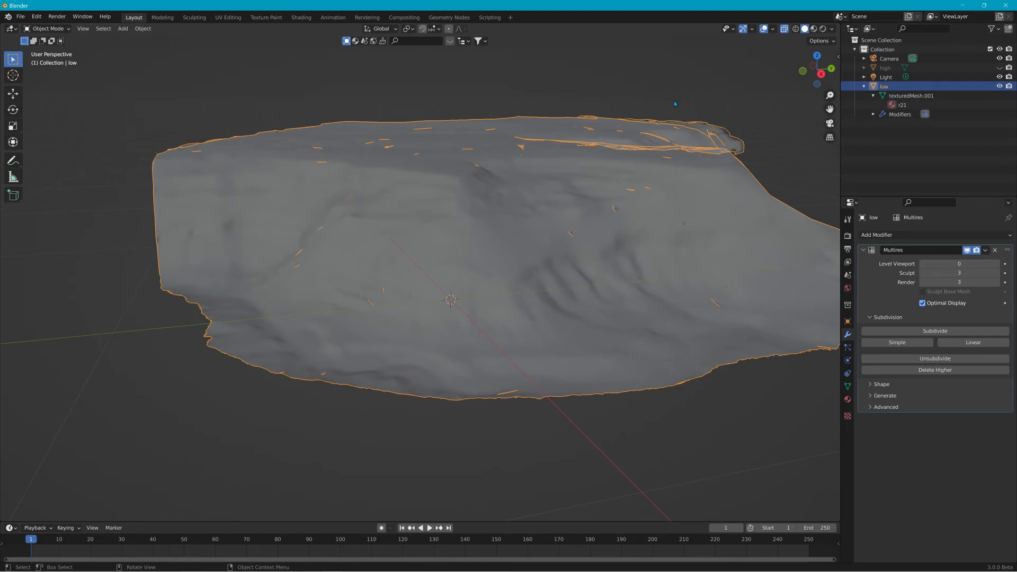
In the Shading workspace, make the r21_n image node active and bake its Normals with Bake from Multires enabled.
click(304, 19)
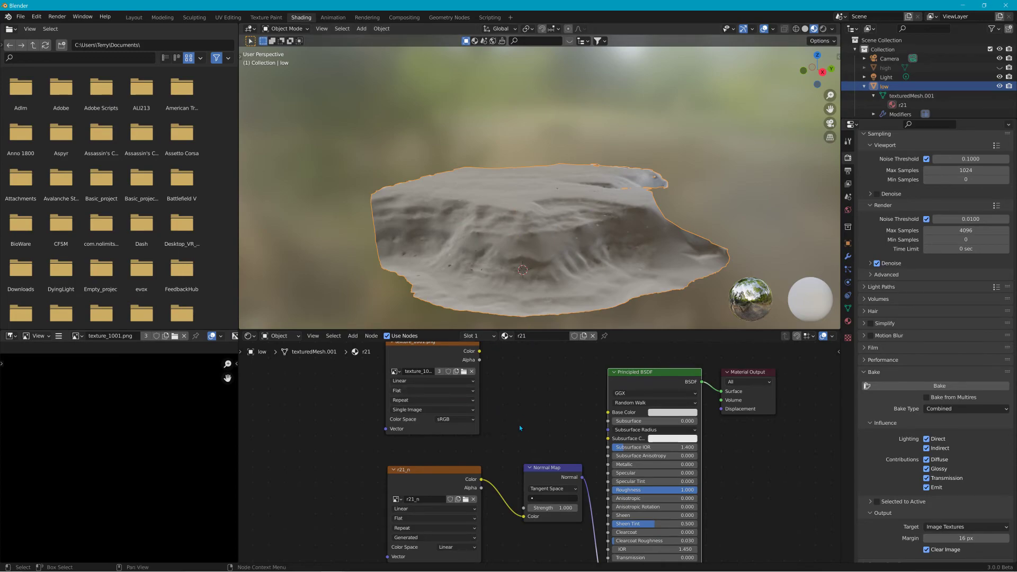
click(434, 471)
middle_drag(505, 435, 512, 415)
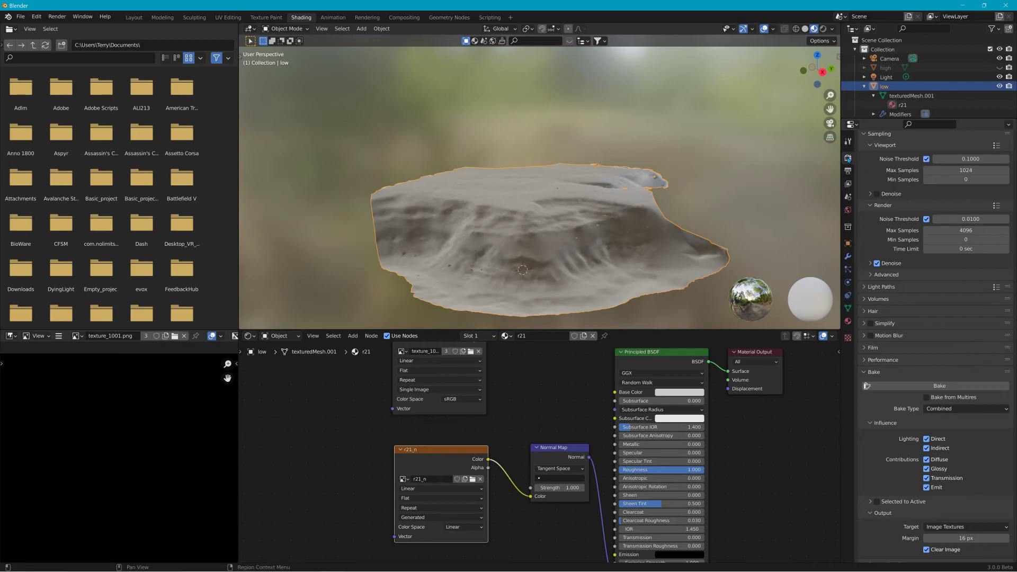
click(864, 373)
click(864, 443)
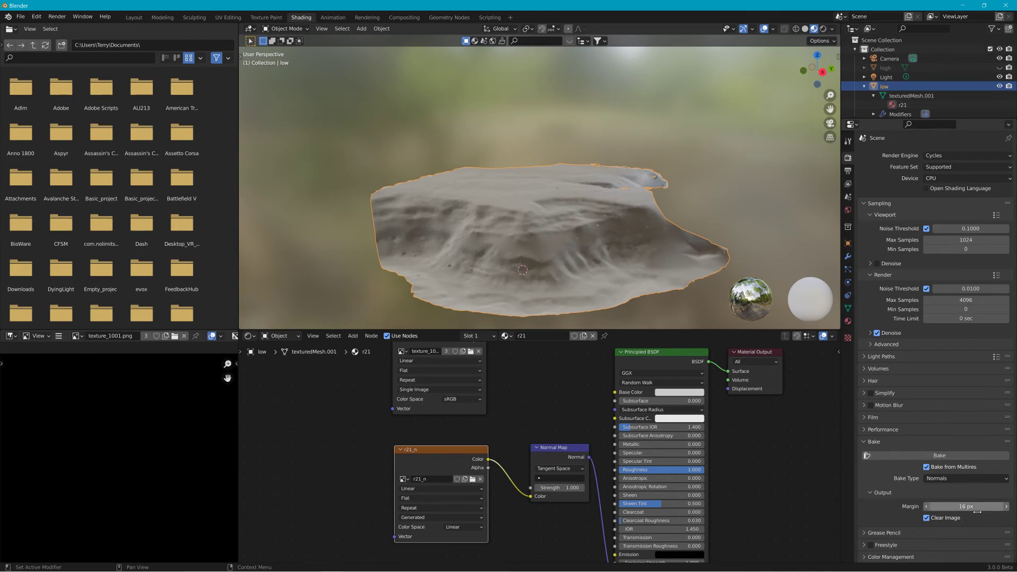
click(945, 456)
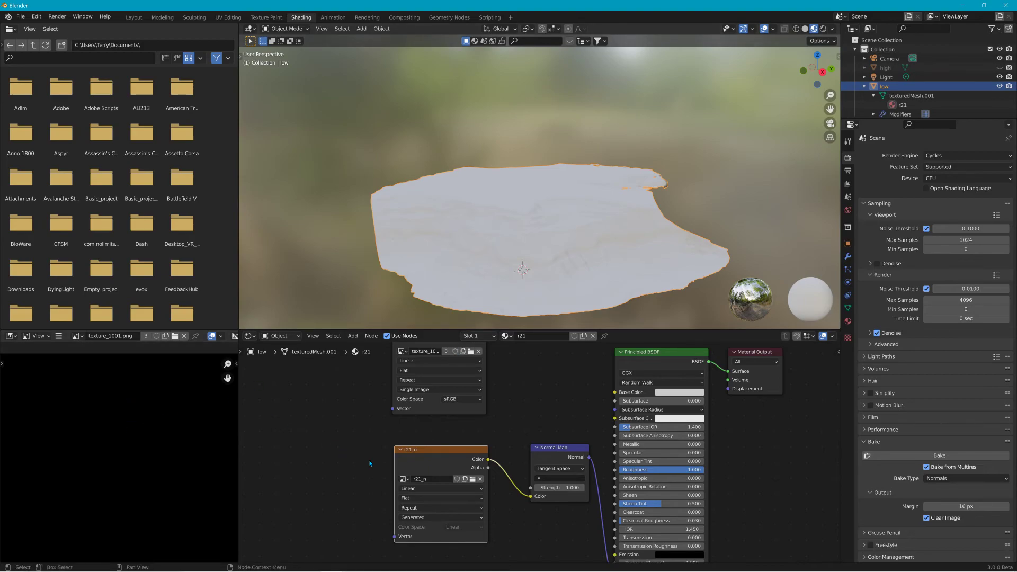
Display the r21_n image in the image editor and examine the baked normal map's detail and coverage.
click(78, 337)
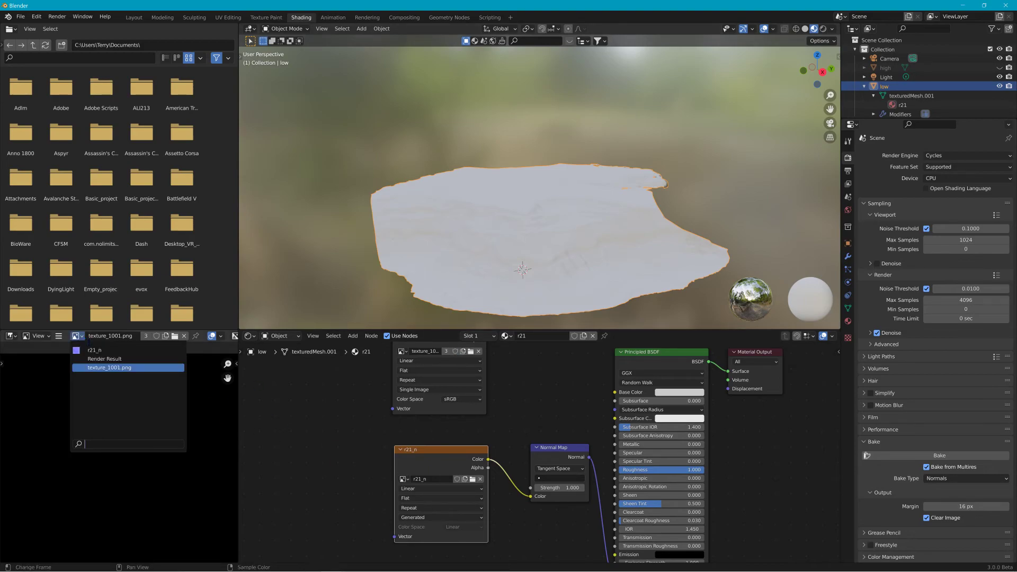
click(93, 350)
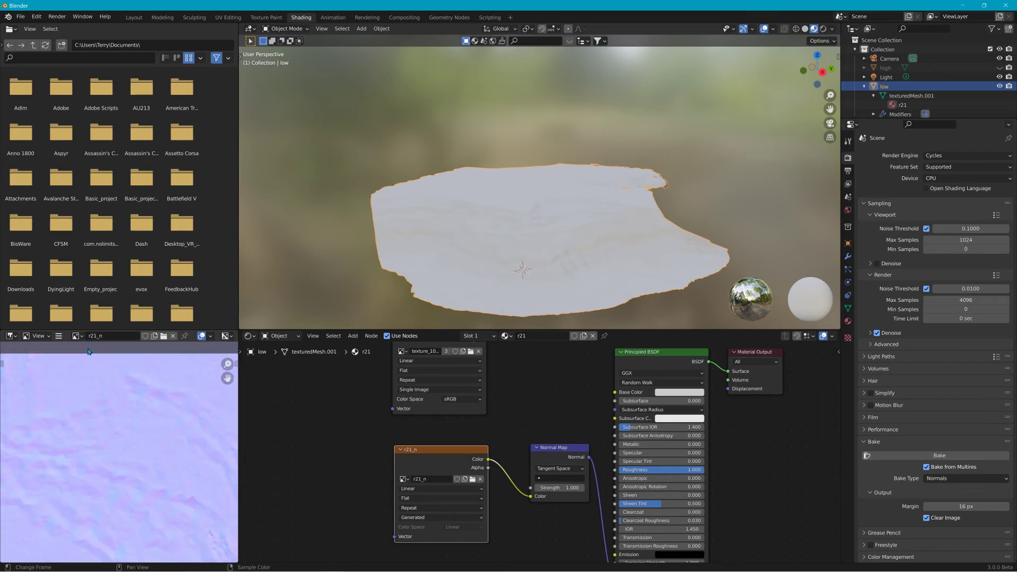
scroll(98, 444, down, 3)
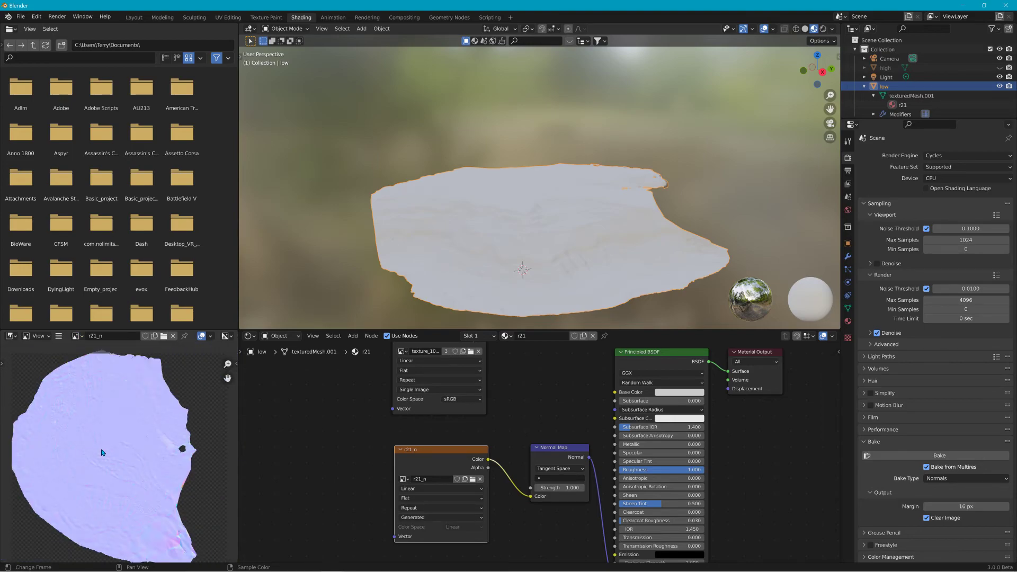
scroll(102, 453, up, 4)
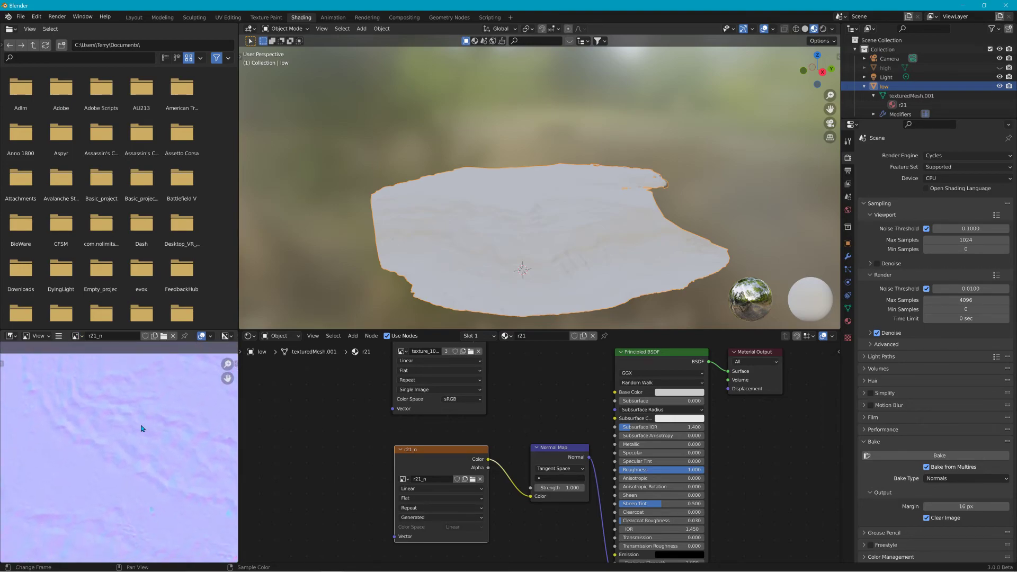
scroll(142, 428, down, 5)
middle_drag(127, 470, 159, 493)
scroll(141, 495, up, 4)
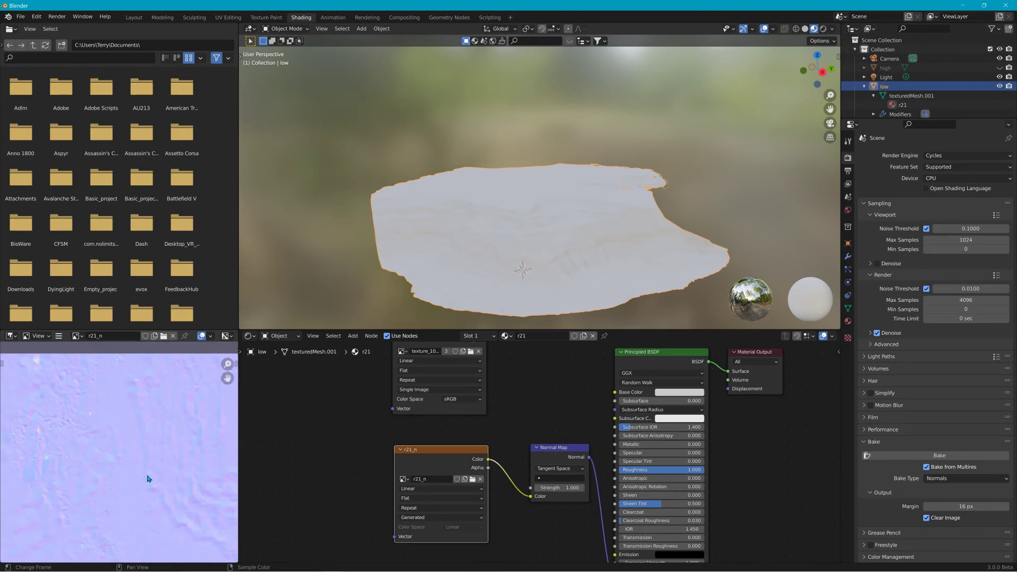
scroll(177, 437, down, 2)
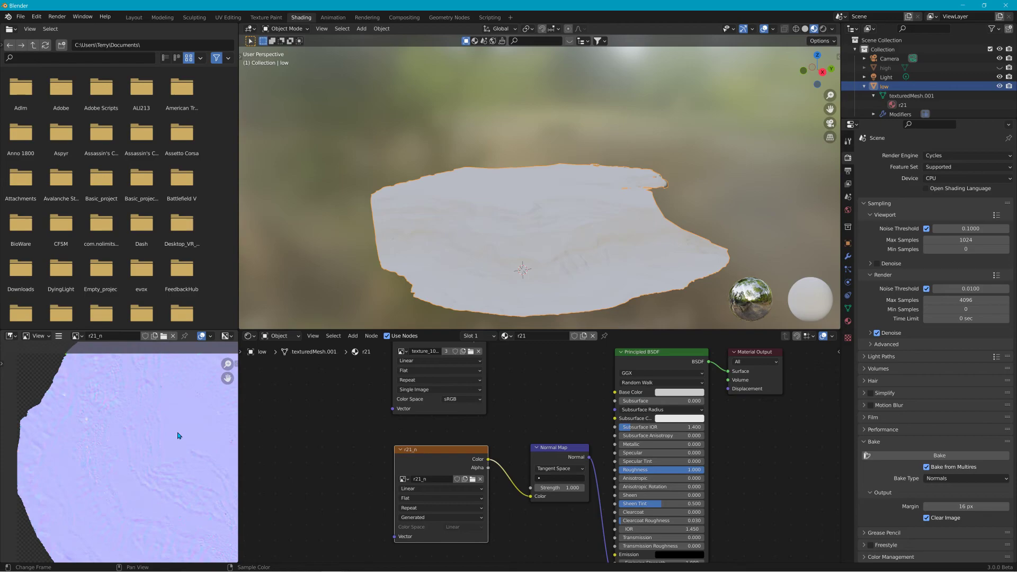
scroll(178, 436, down, 2)
middle_drag(179, 434, 157, 422)
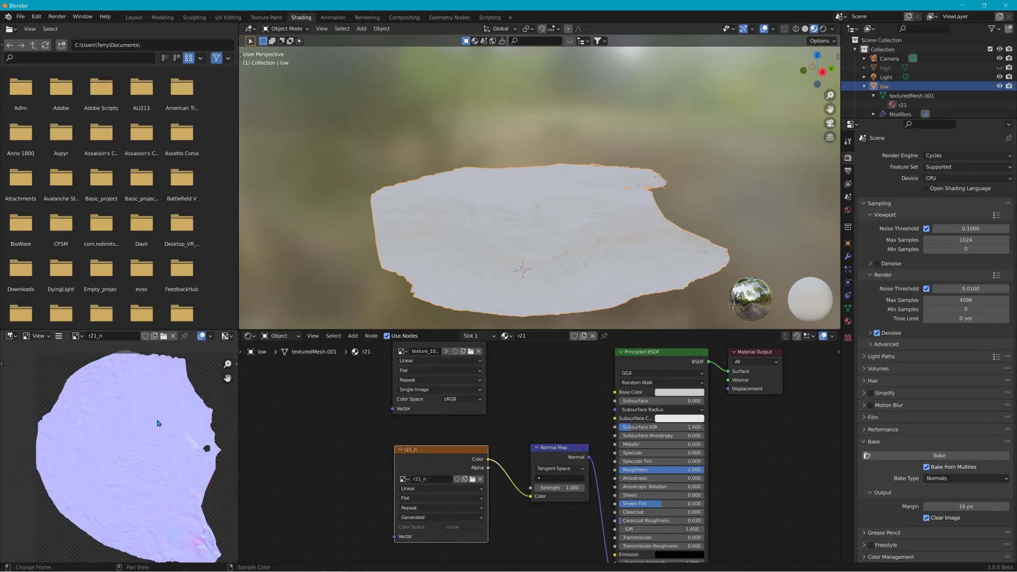
Save the baked normal map as r21_n.png in the art folder, as an RGBA PNG with 0% compression.
click(61, 338)
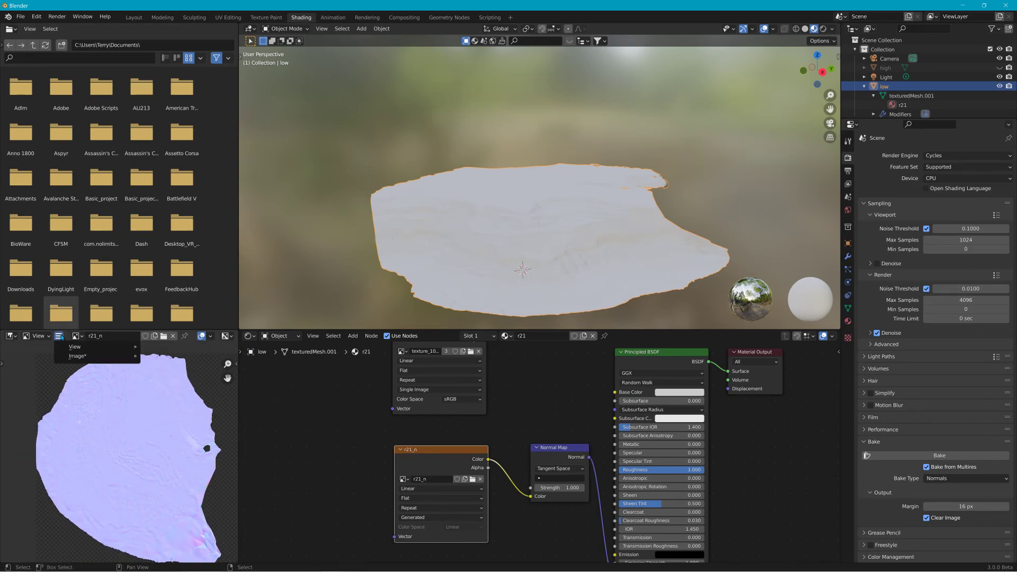
mouse_move(85, 356)
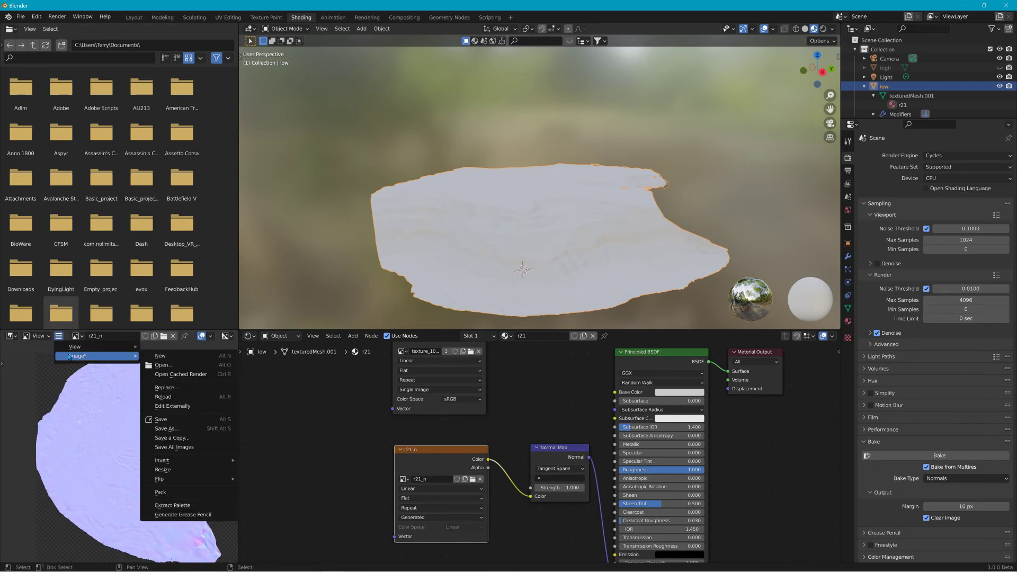
click(178, 430)
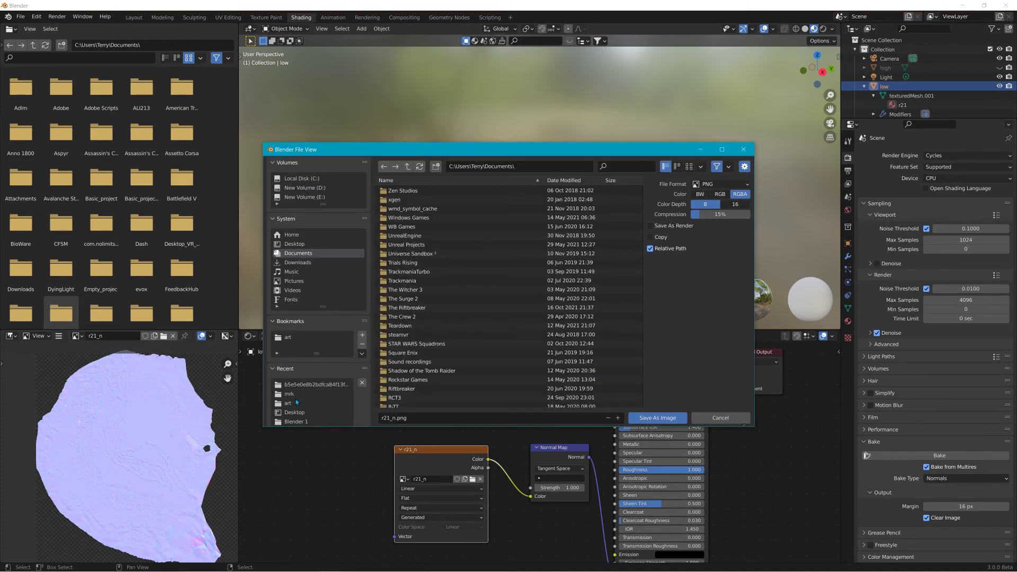
click(287, 404)
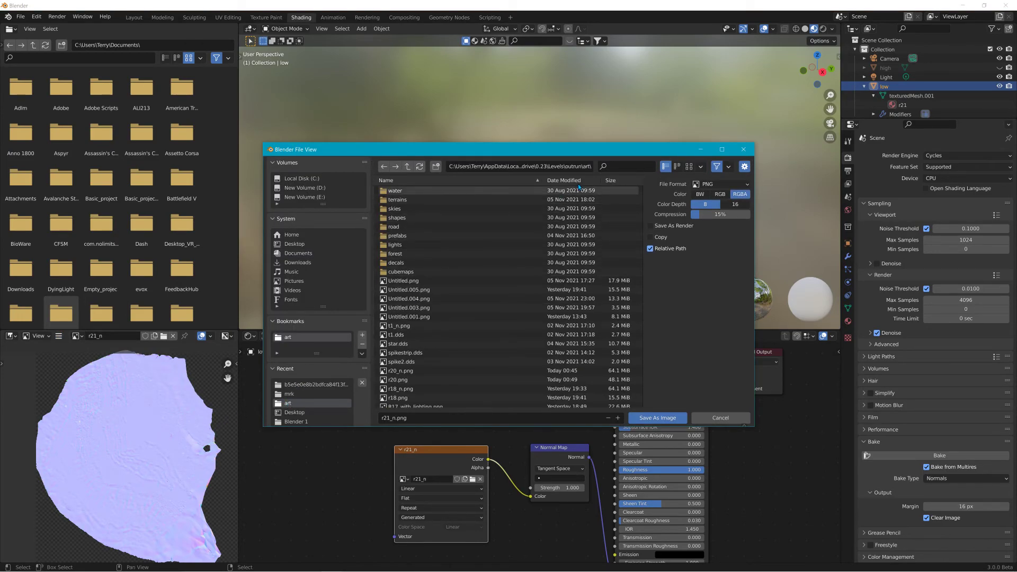
click(549, 167)
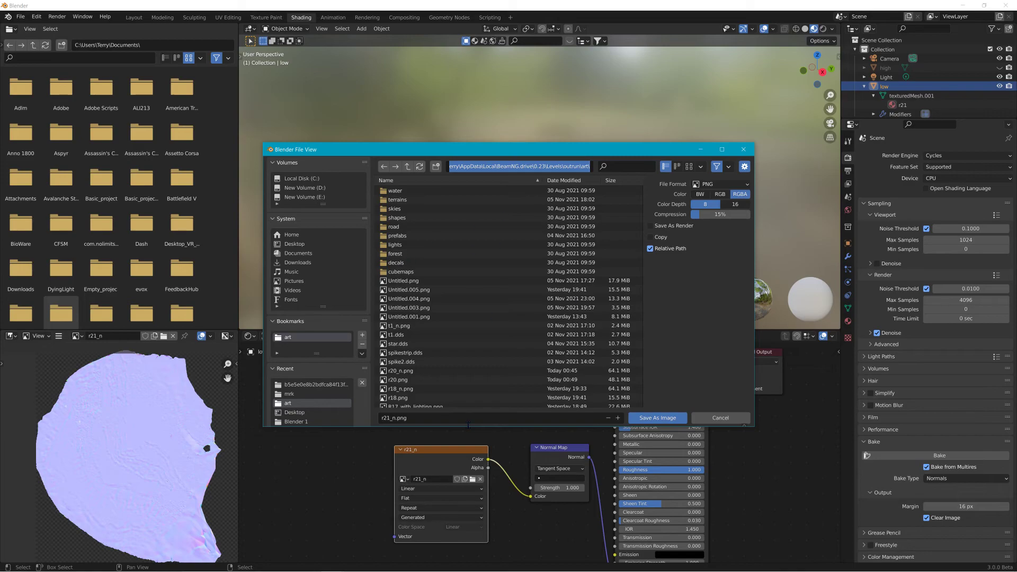
drag(717, 214, 691, 215)
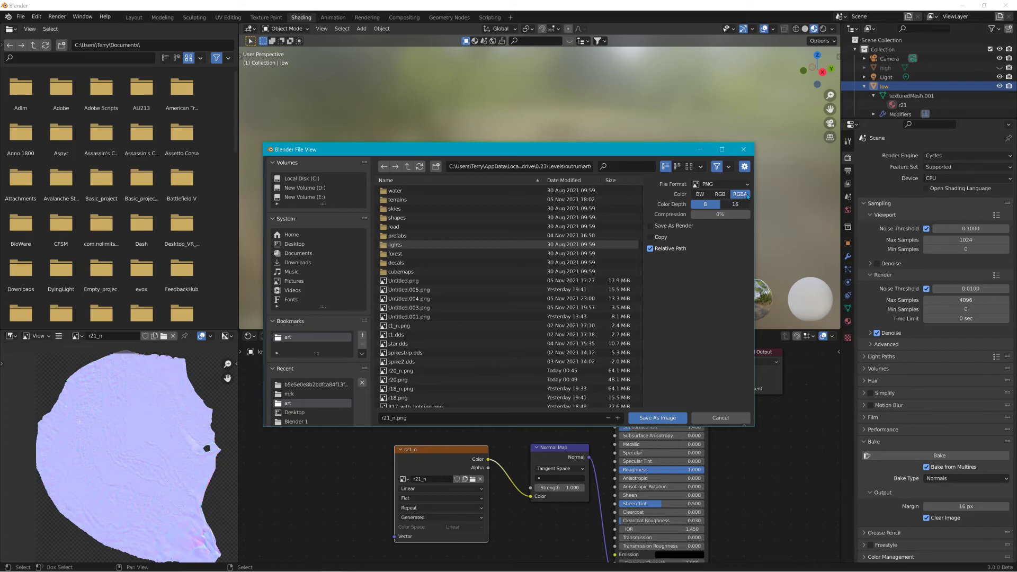
click(719, 215)
click(717, 232)
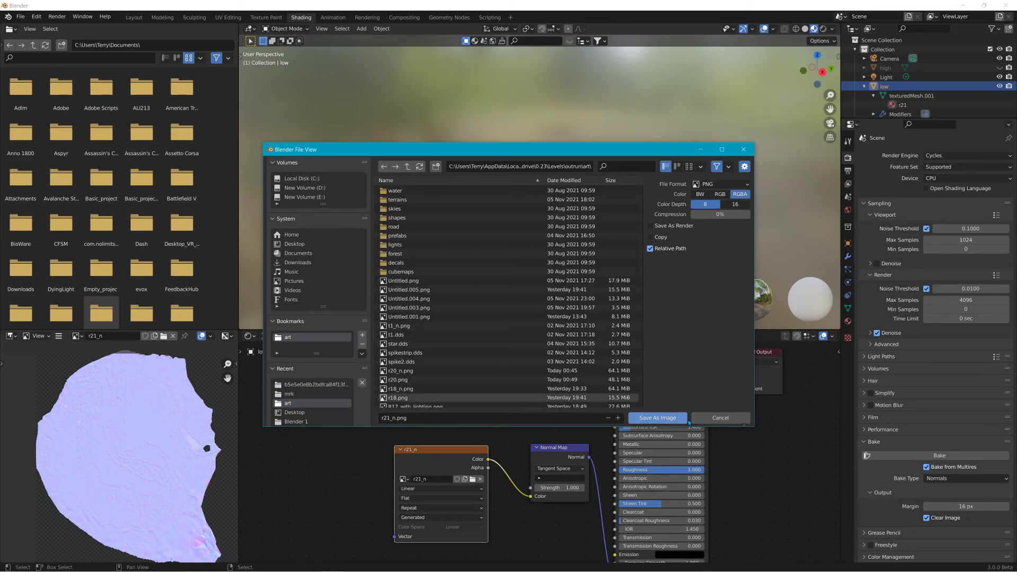
click(657, 418)
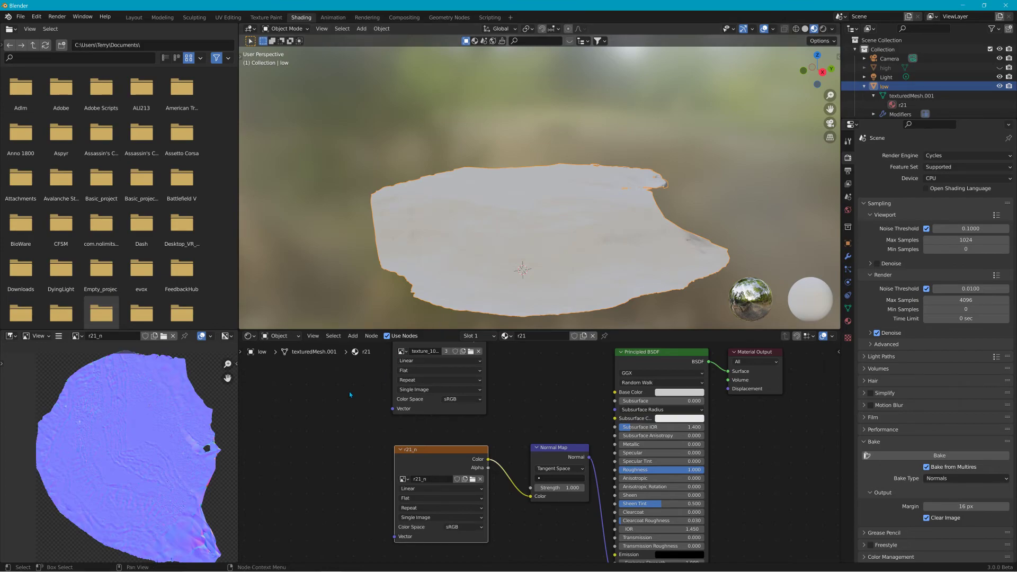
Set the r21_n image's color space to Linear and raise the Normal Map node's strength to 7.8.
click(469, 527)
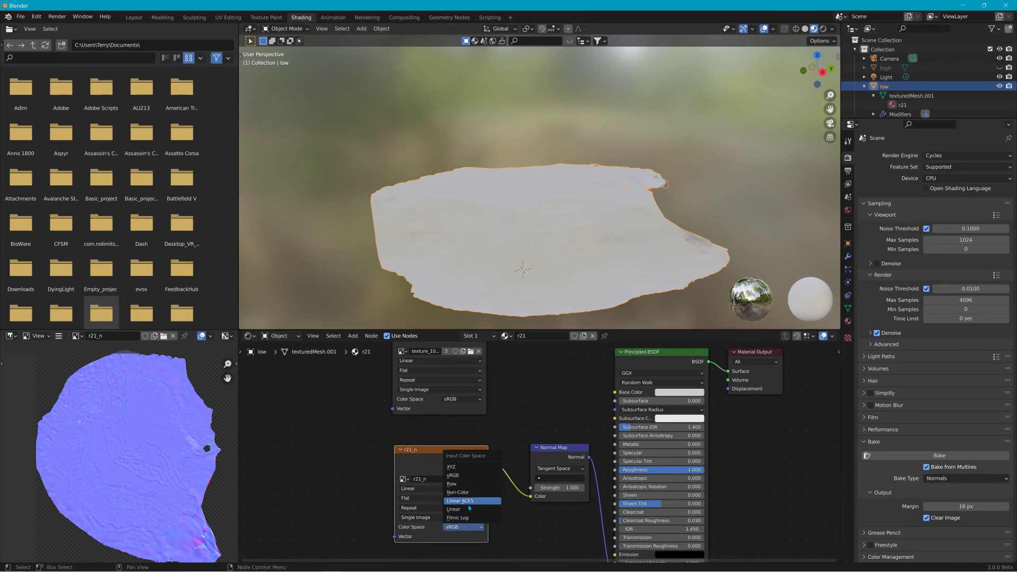
click(465, 513)
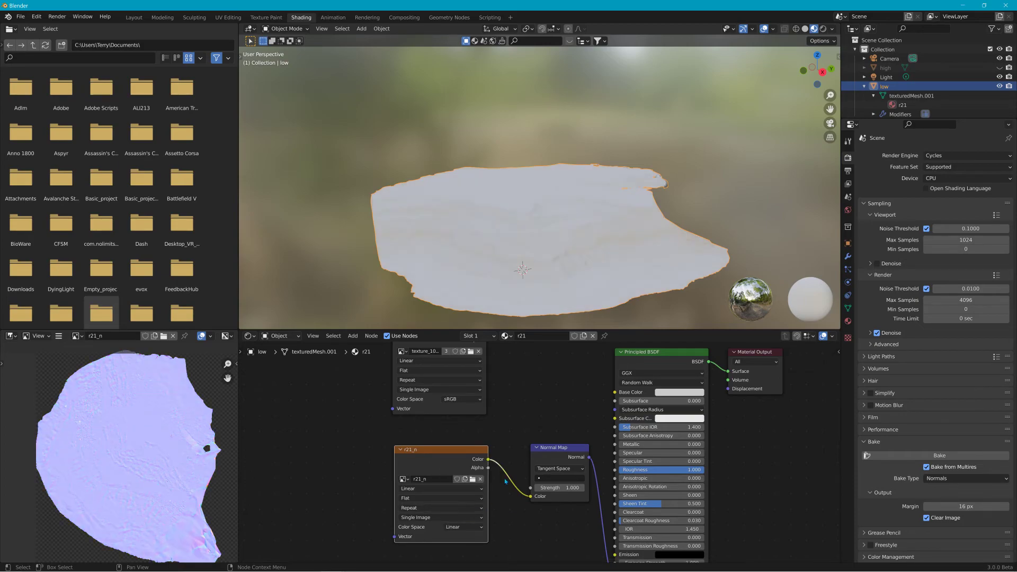
scroll(554, 253, up, 3)
middle_drag(554, 254, 559, 209)
drag(565, 487, 583, 487)
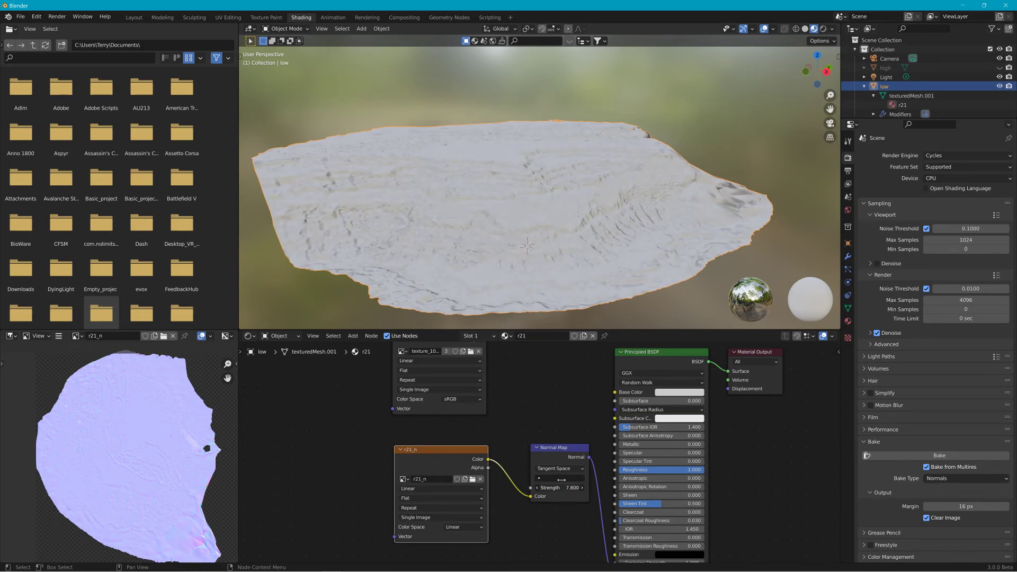
scroll(558, 254, up, 3)
middle_drag(558, 254, 544, 272)
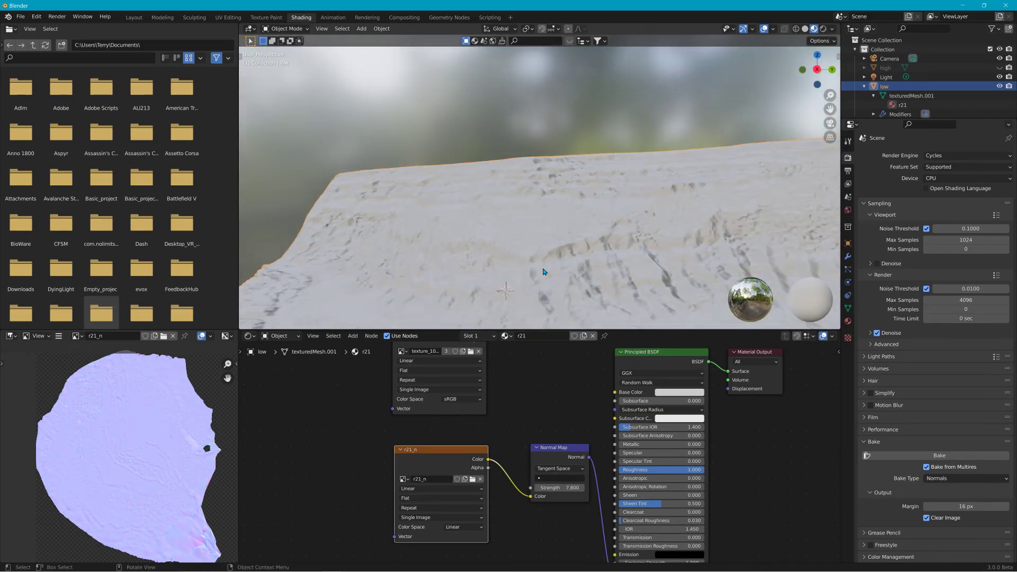
scroll(545, 271, down, 3)
mouse_move(611, 270)
middle_down()
mouse_move(625, 292)
mouse_move(630, 275)
middle_up()
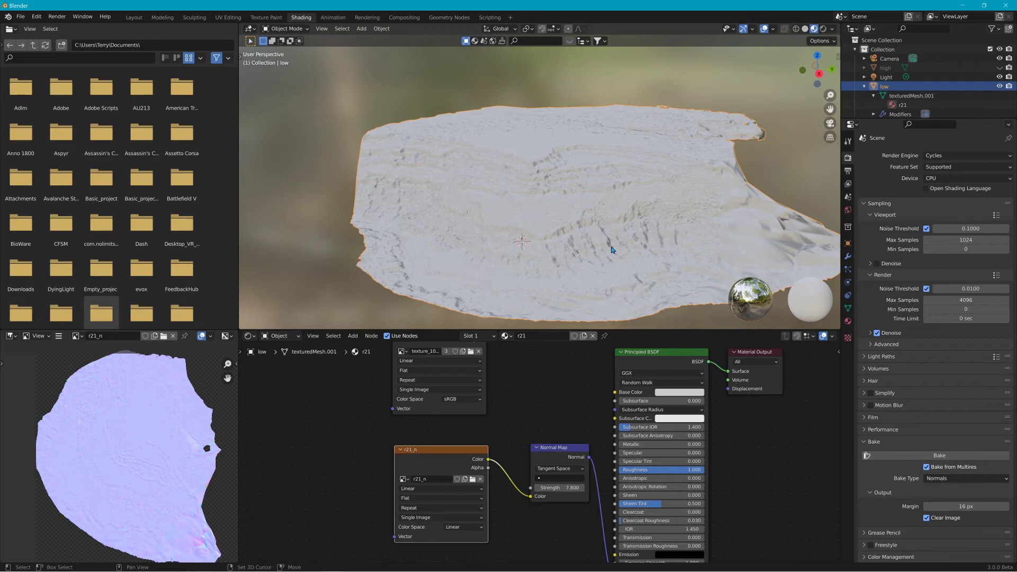
scroll(612, 250, up, 5)
mouse_move(612, 229)
middle_down()
mouse_move(627, 230)
mouse_move(604, 241)
middle_up()
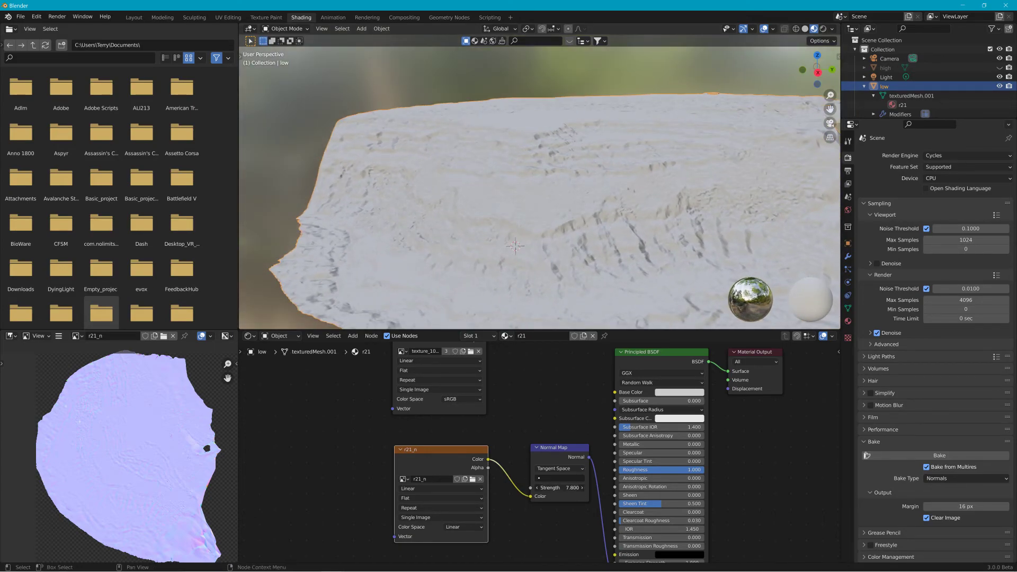
Set the Normal Map strength to 0 and compare the bare low mesh in wireframe, solid and material preview shading.
key(BackSpace)
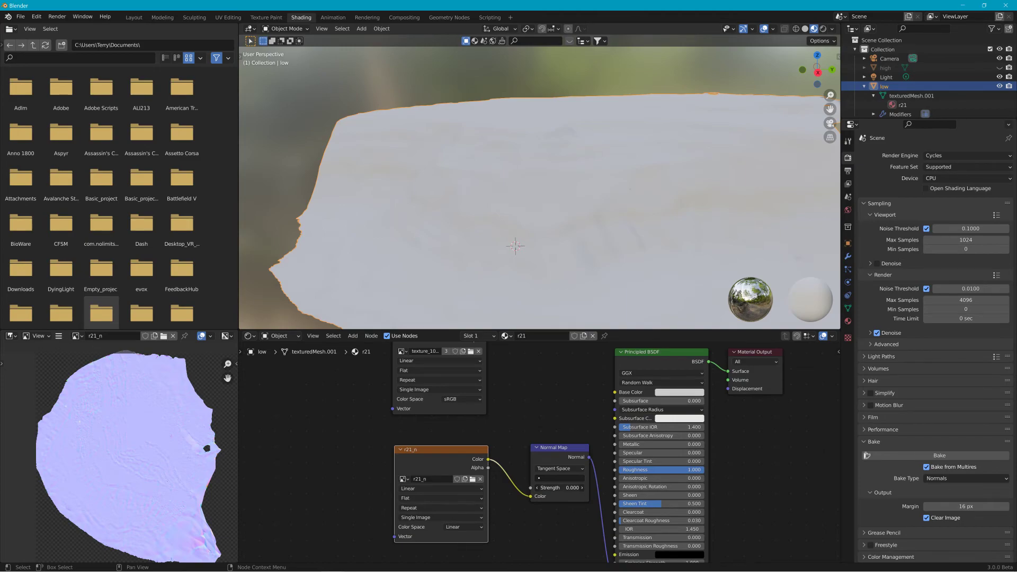
click(795, 30)
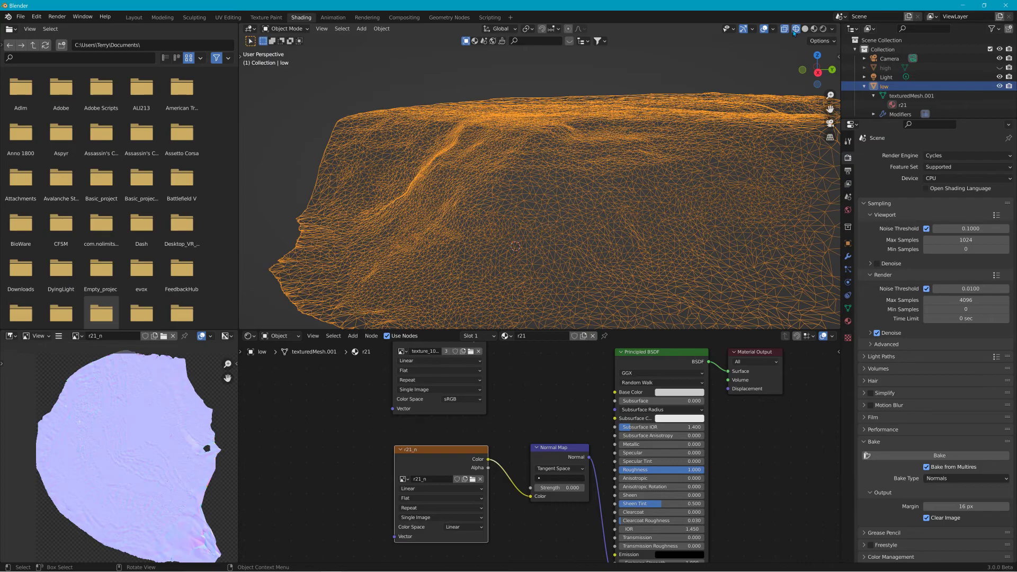
click(806, 29)
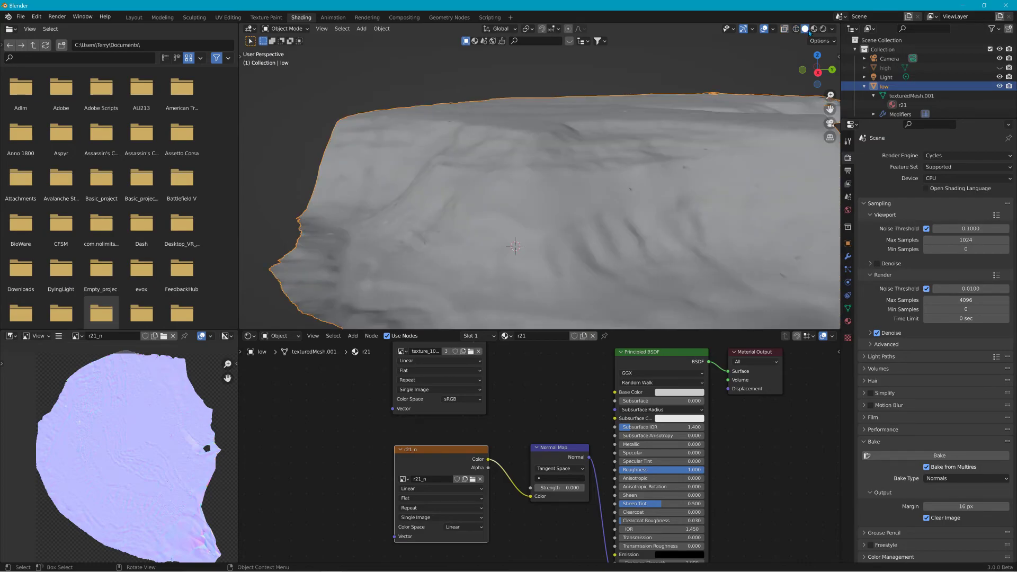
click(815, 29)
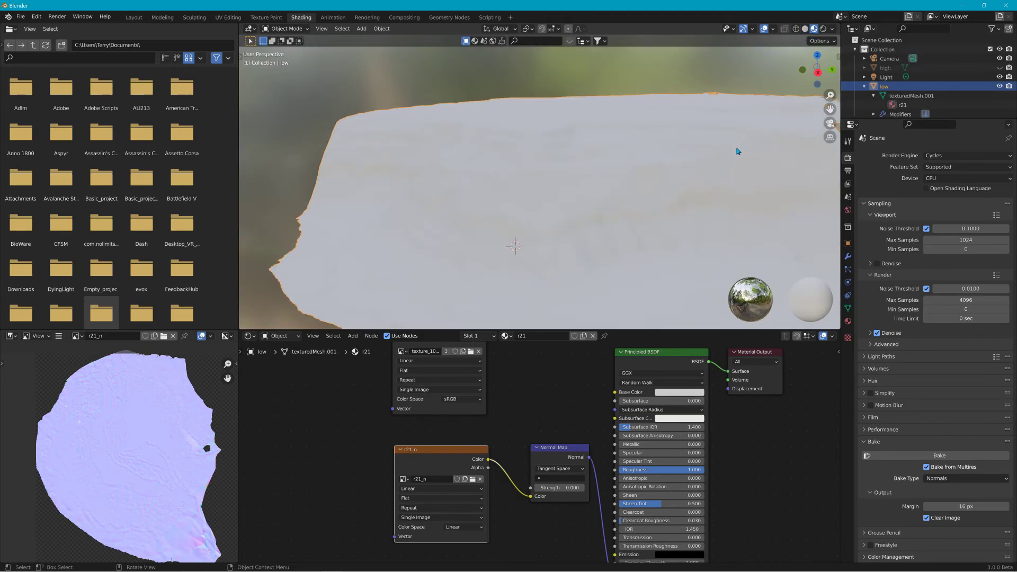
click(806, 29)
mouse_move(633, 233)
middle_down()
mouse_move(662, 239)
mouse_move(652, 236)
middle_up()
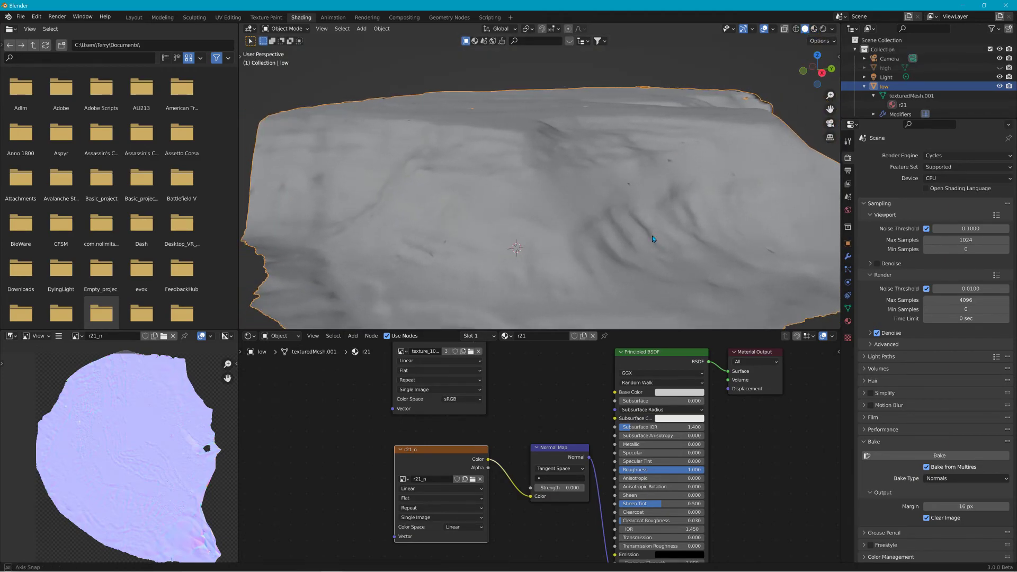
click(815, 30)
Set the Normal Map node's strength to 10 and check the relief on the low mesh.
drag(560, 488, 795, 488)
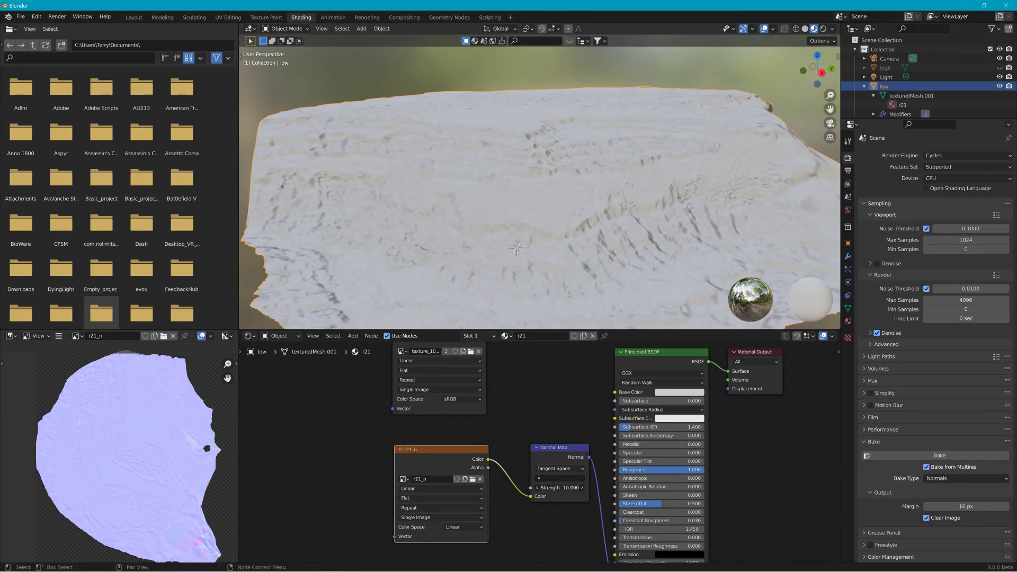
drag(559, 488, 583, 488)
middle_drag(599, 259, 612, 162)
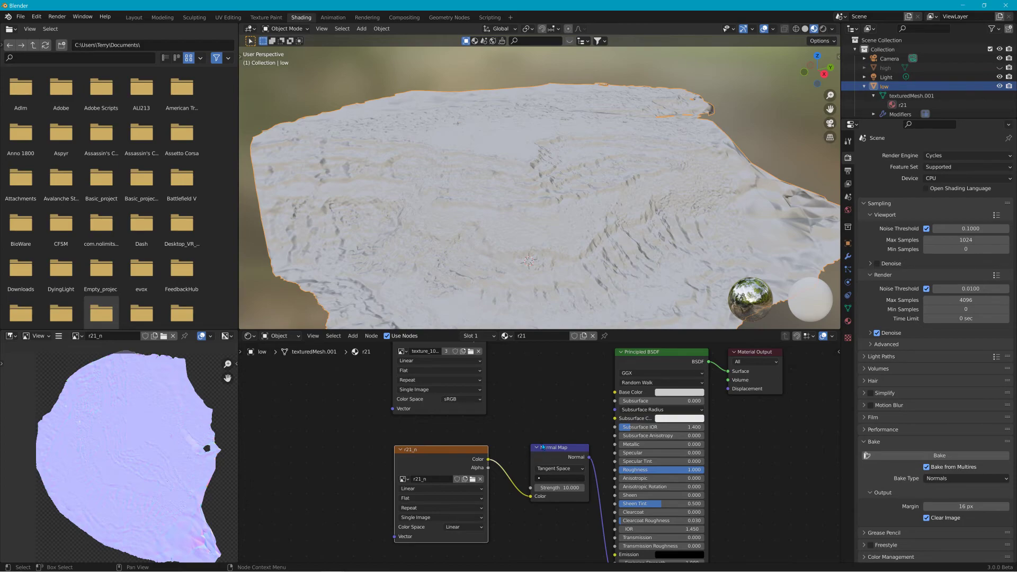
Move the Normal Map and r21_n nodes lower, farther away from the color texture node.
drag(547, 449, 537, 466)
drag(448, 450, 431, 475)
scroll(544, 370, down, 2)
middle_drag(543, 392, 538, 420)
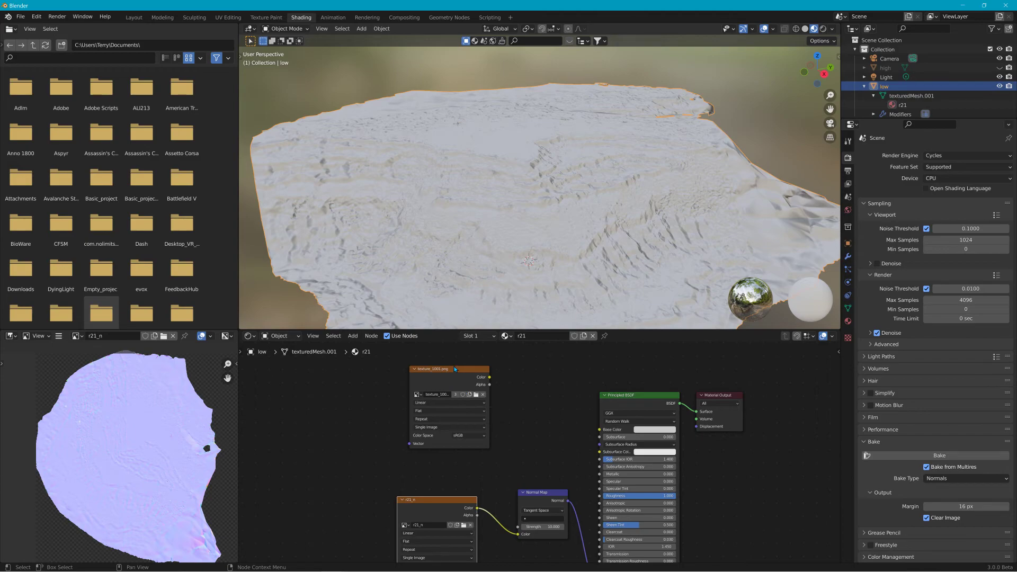
Create a new blank 4096 × 4096 px image without alpha in the color texture node and name it r21_d.
click(468, 394)
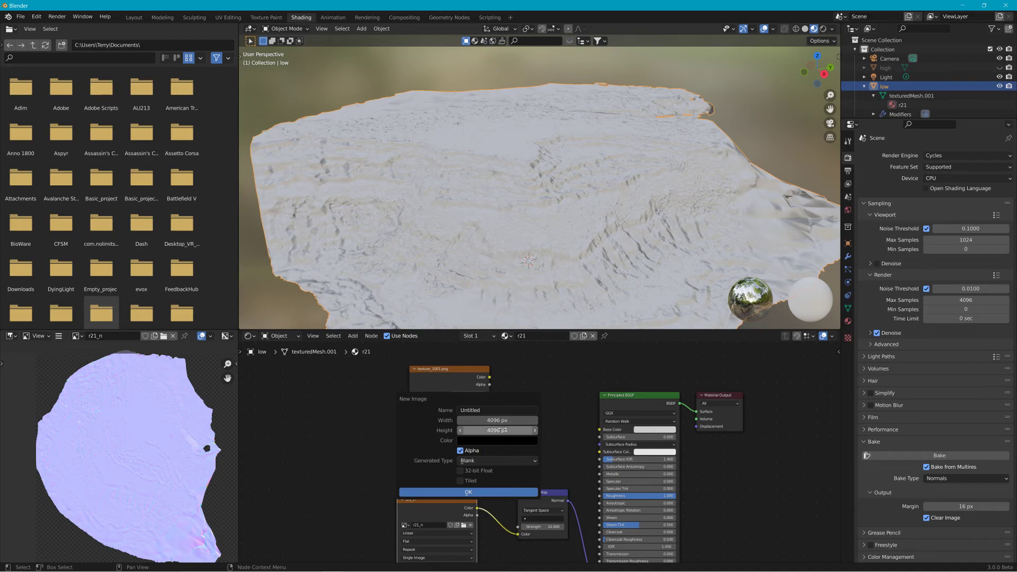
click(465, 452)
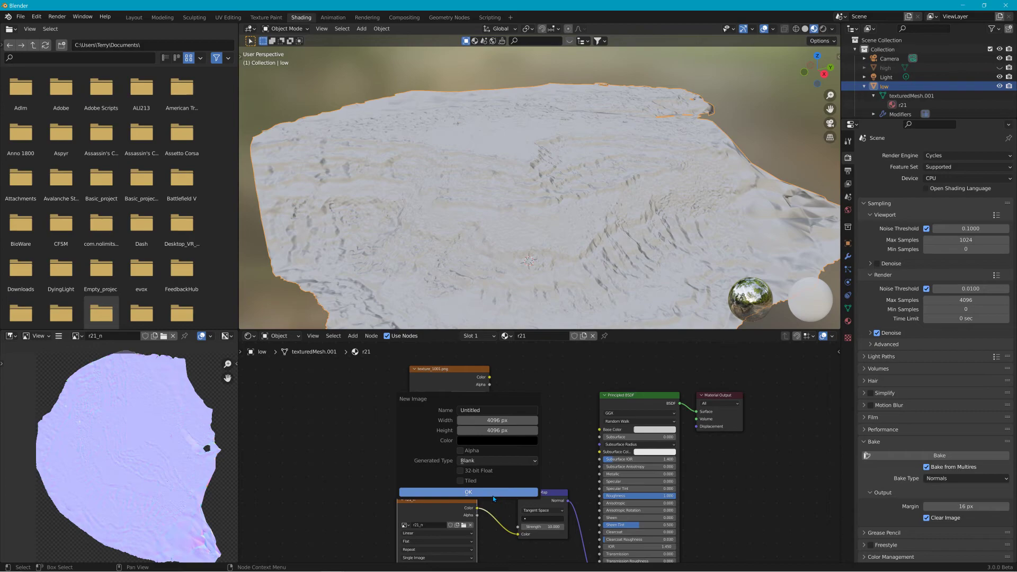
click(476, 493)
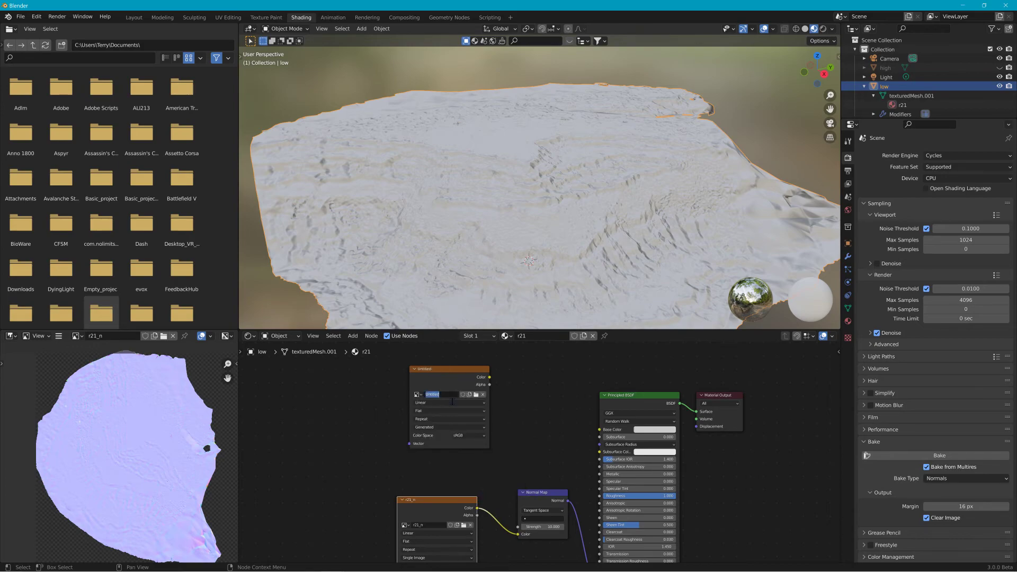
text(r21_d)
key(Return)
Move the r21_d image node closer to the Principled BSDF node.
drag(468, 371, 521, 380)
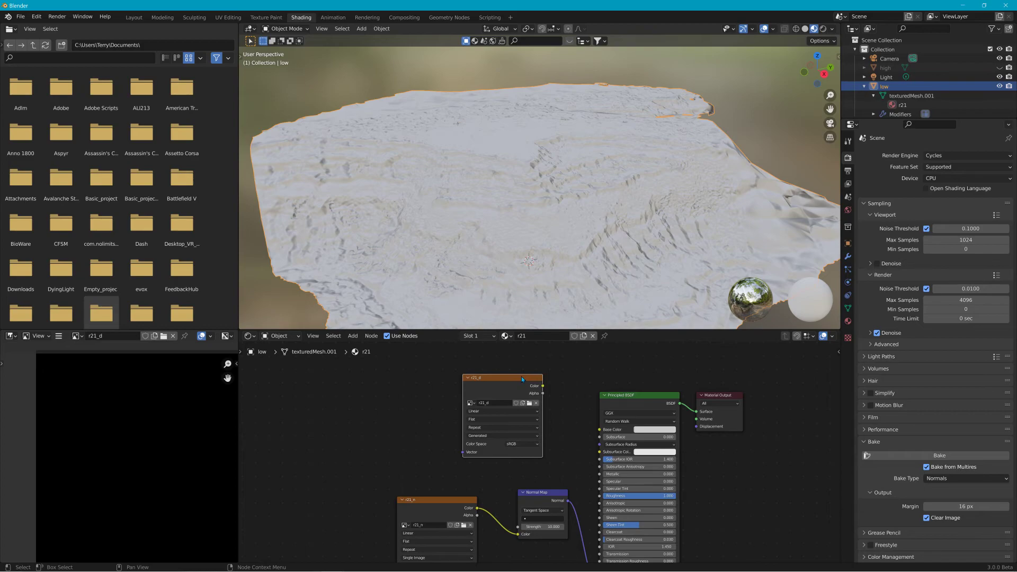
drag(523, 376, 519, 368)
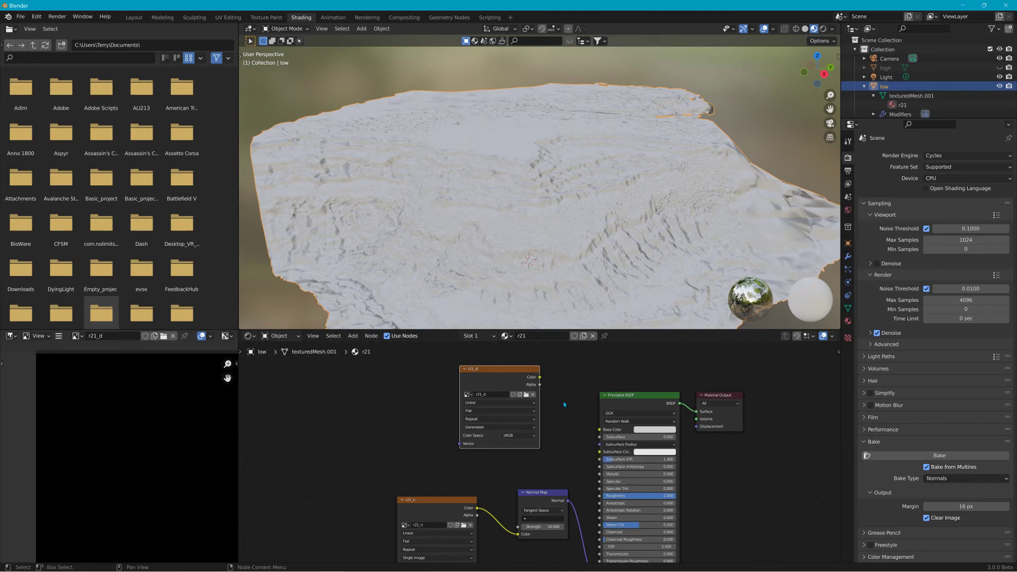
scroll(484, 473, down, 3)
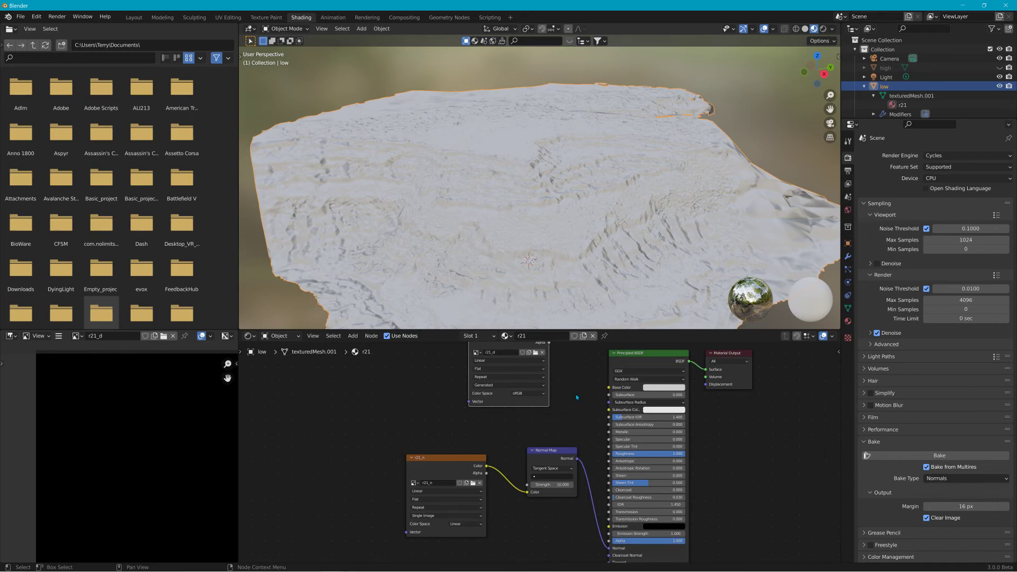
scroll(463, 463, up, 2)
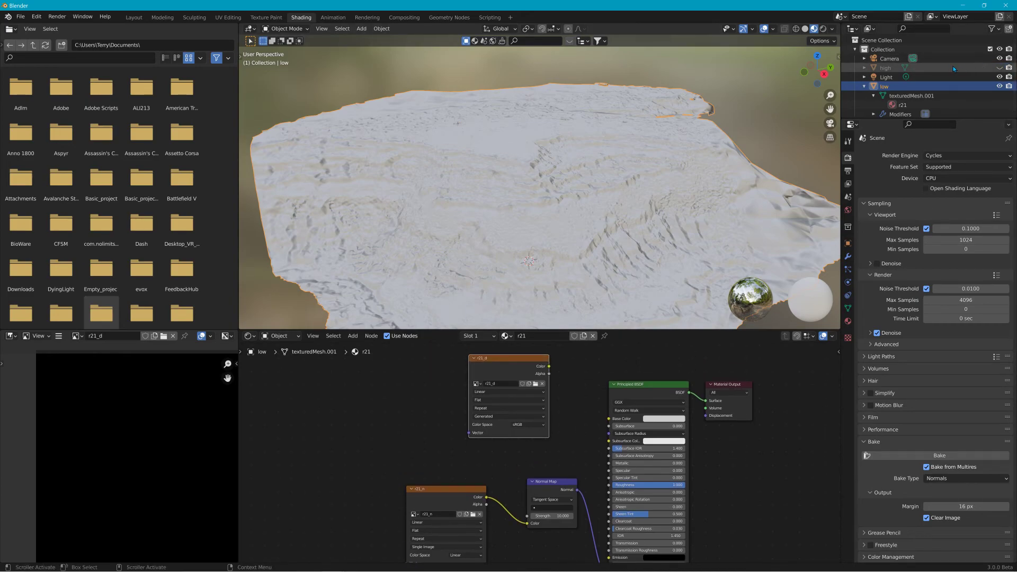
Unhide the high mesh and select its TextureAtlas_1001 material.
click(1000, 68)
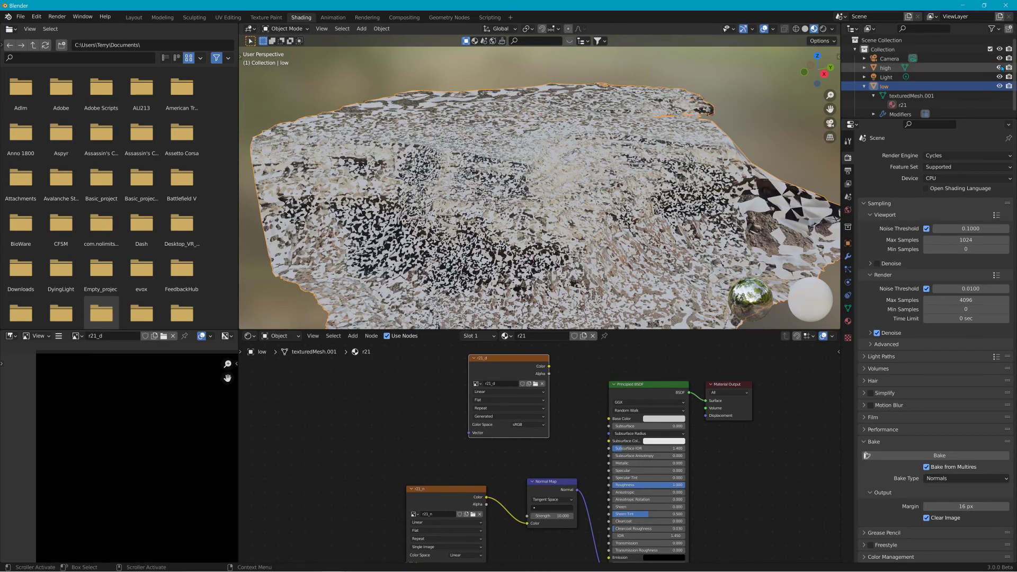
click(974, 68)
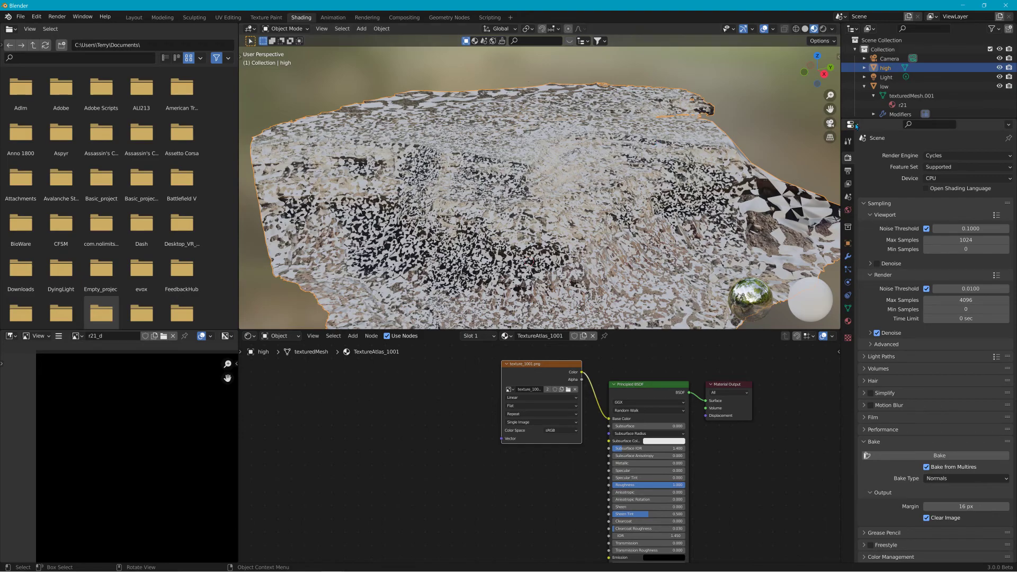
click(866, 68)
click(874, 77)
click(931, 88)
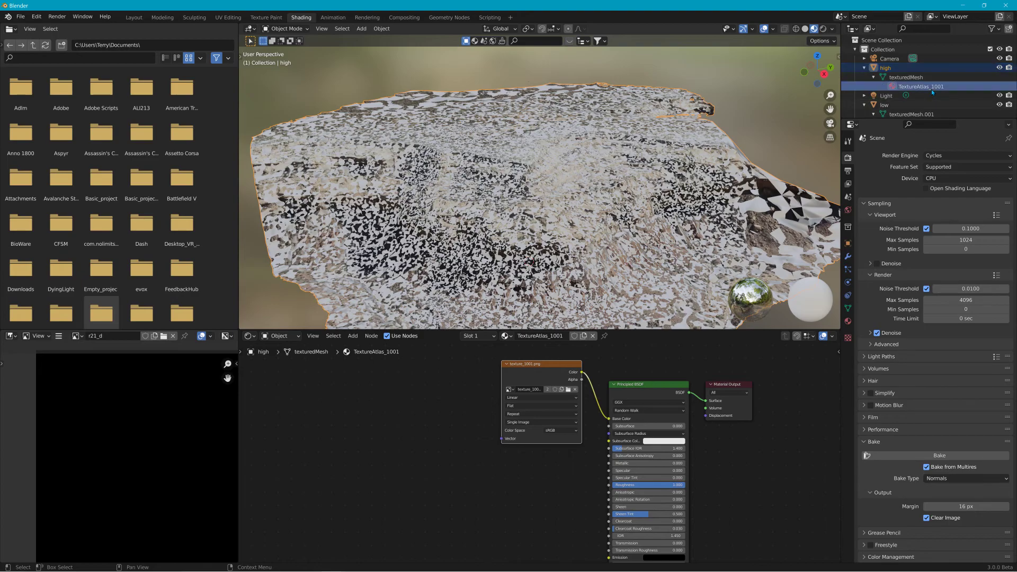
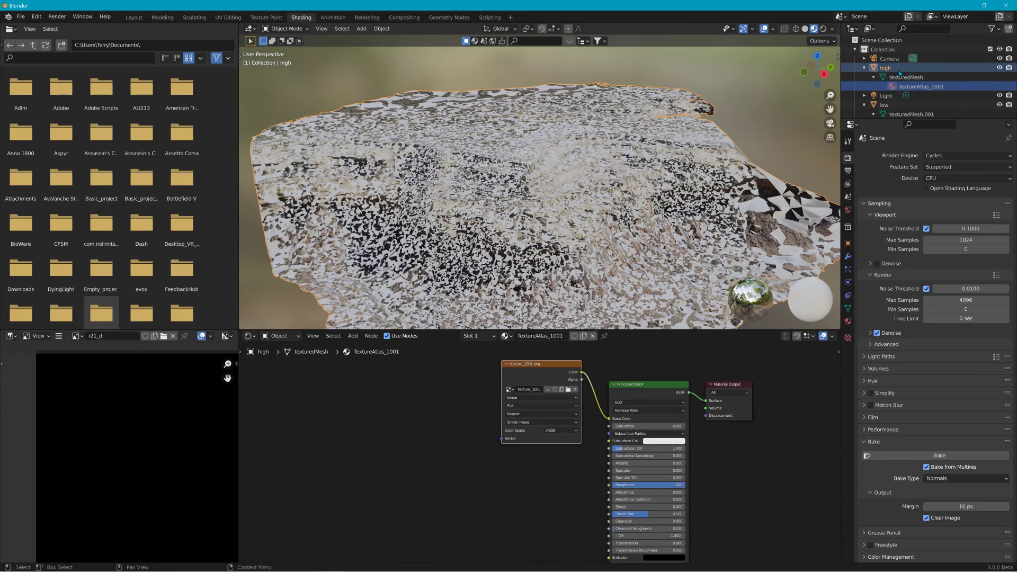
Select the low mesh's r21 material and make the r21_d image node the active node.
scroll(867, 104, down, 2)
click(895, 82)
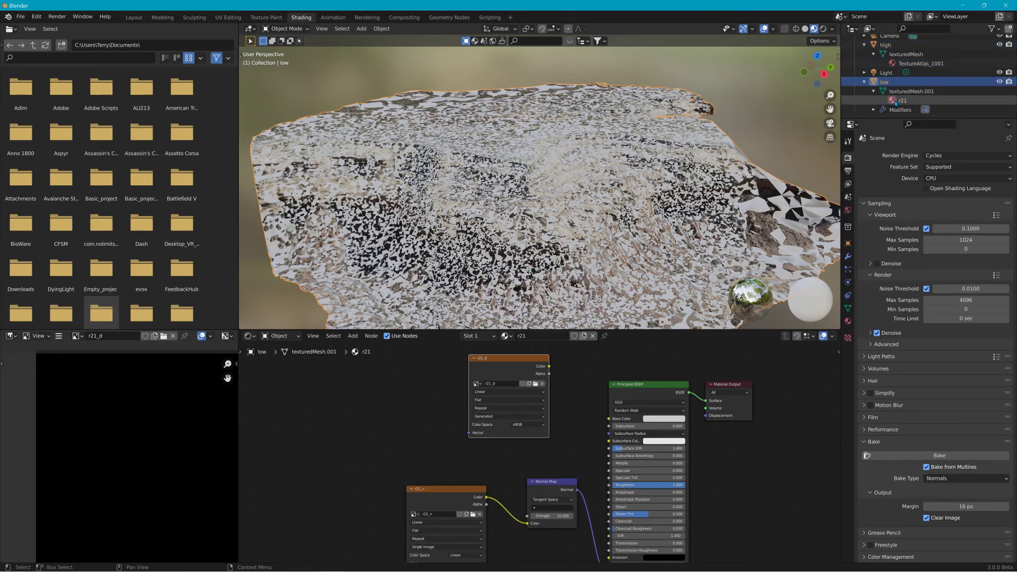
click(896, 101)
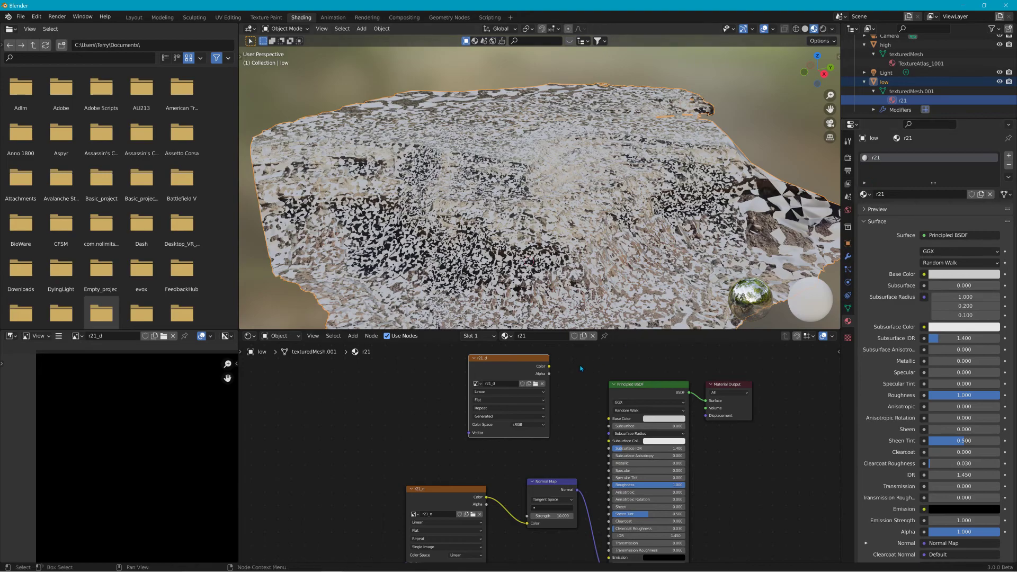
click(460, 484)
click(510, 357)
click(443, 499)
click(514, 365)
scroll(924, 107, up, 2)
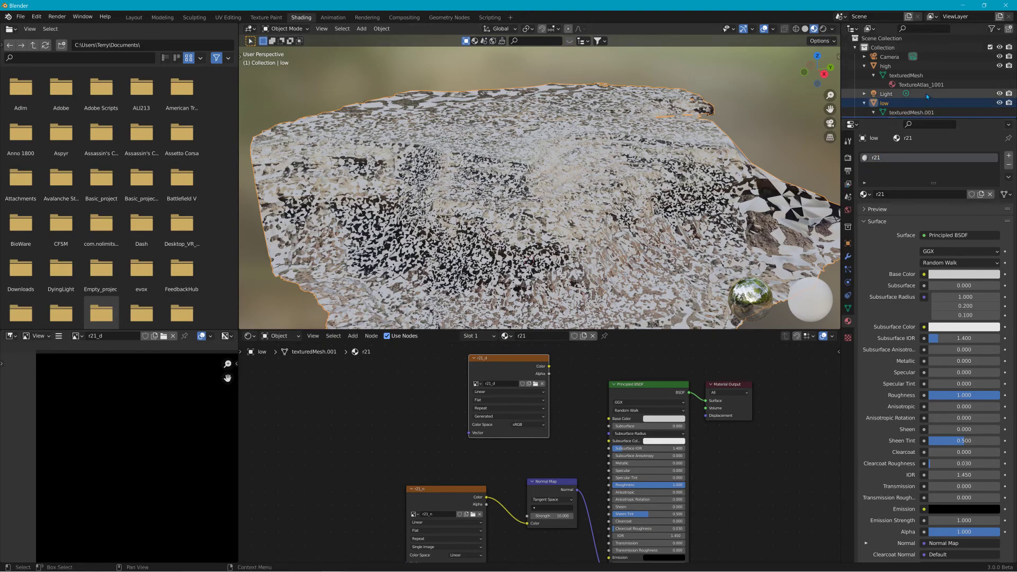
Select the high mesh and move its texture_1001.png node farther from the Principled BSDF node.
click(897, 65)
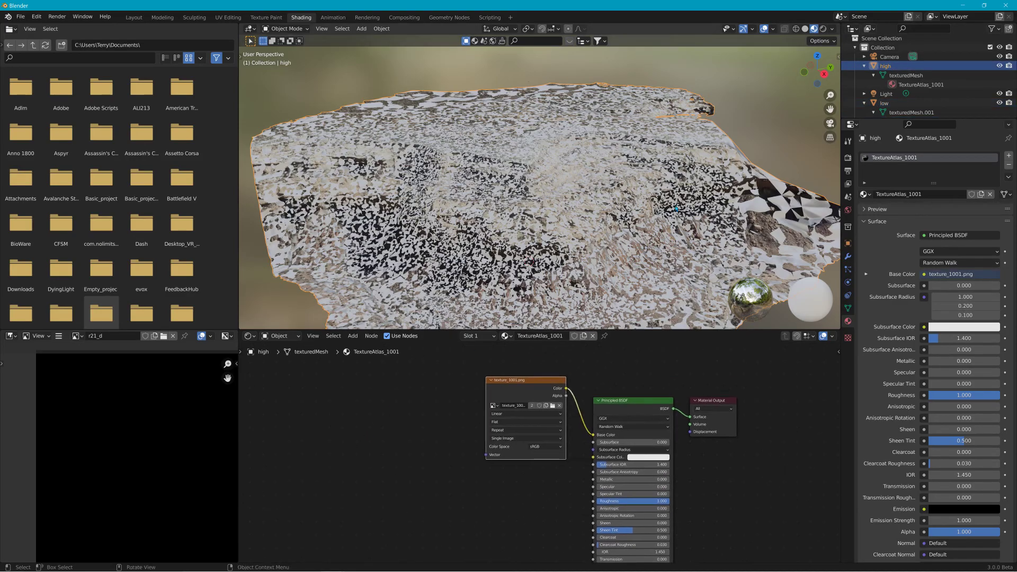
click(531, 115)
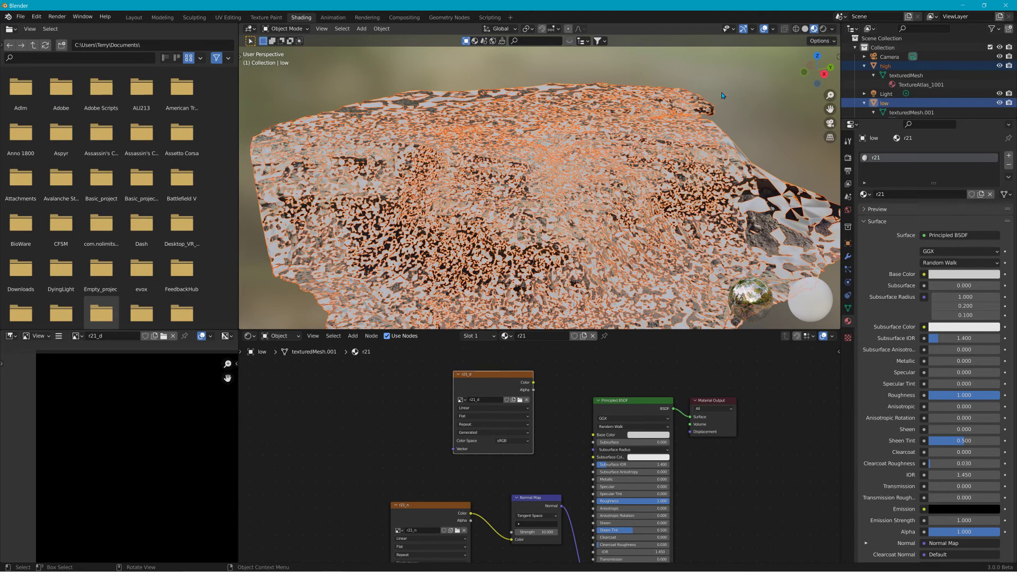
click(651, 122)
click(648, 120)
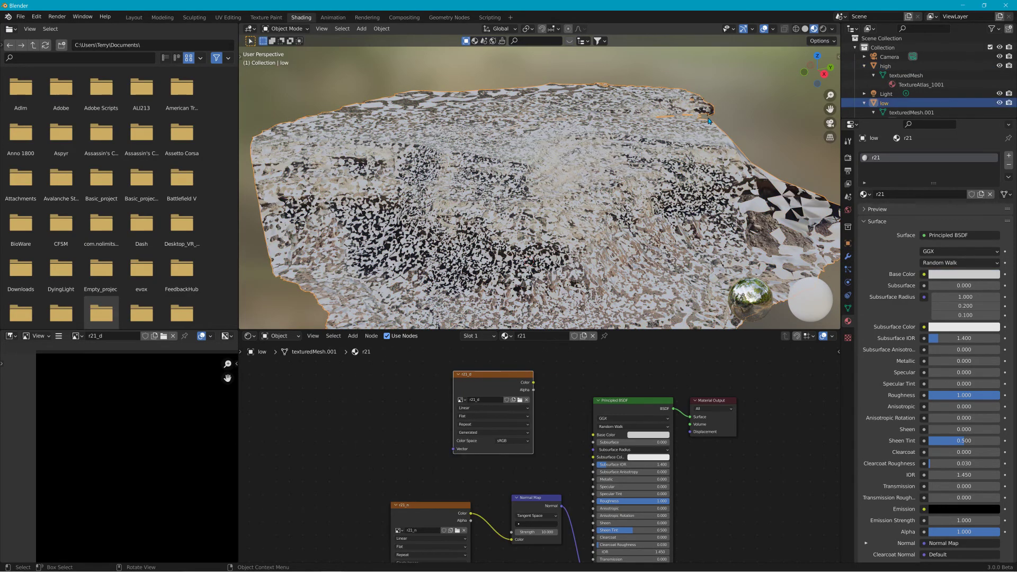
click(641, 120)
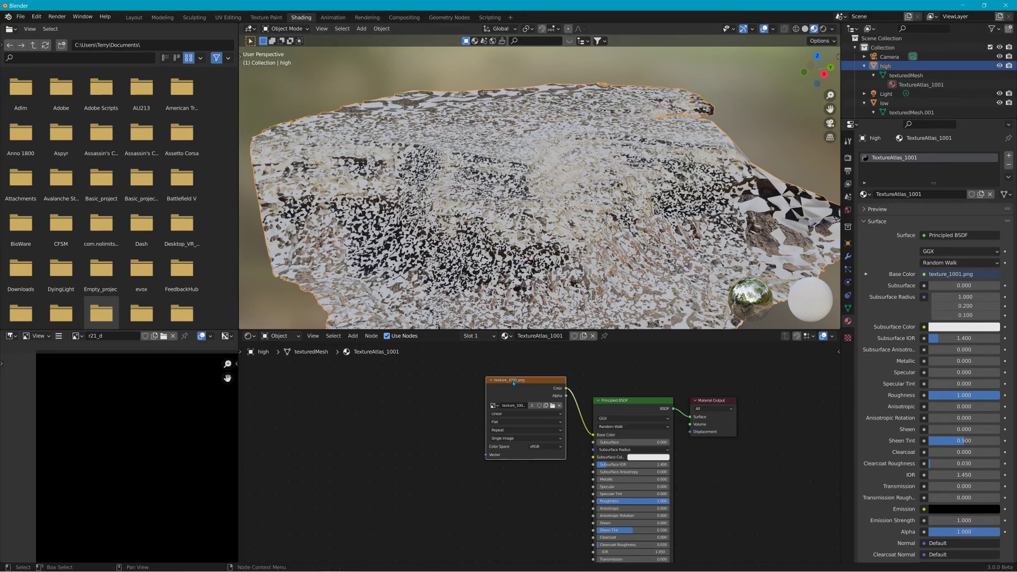
drag(529, 381, 509, 387)
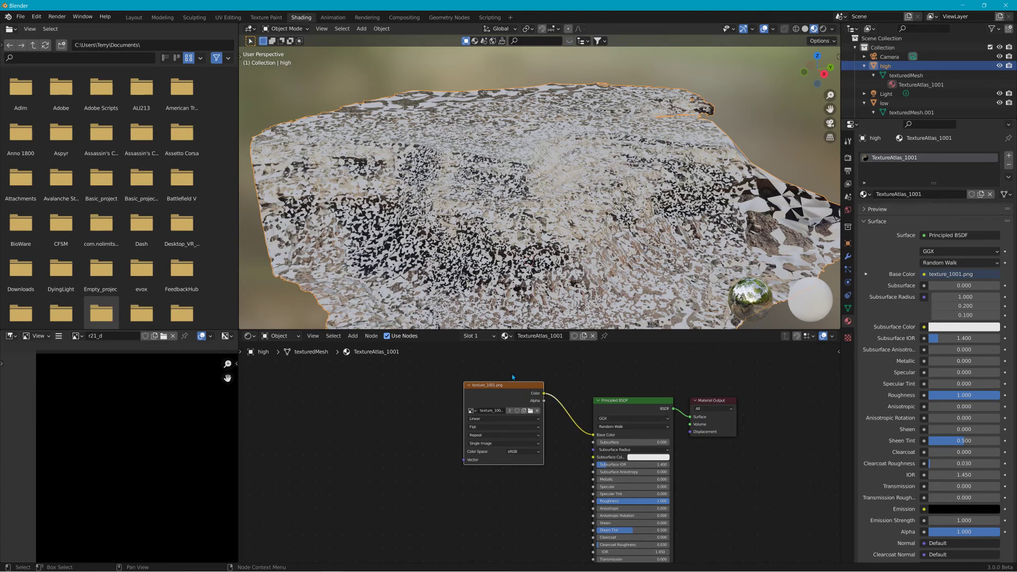
Select the high mesh and add the low mesh to the selection as the active object.
click(901, 104)
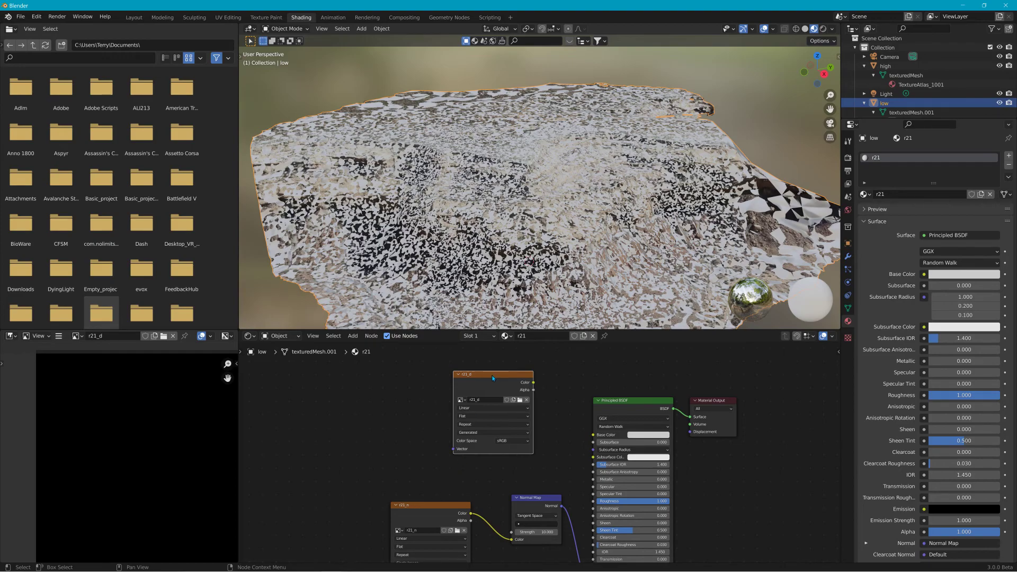
shift+click(886, 64)
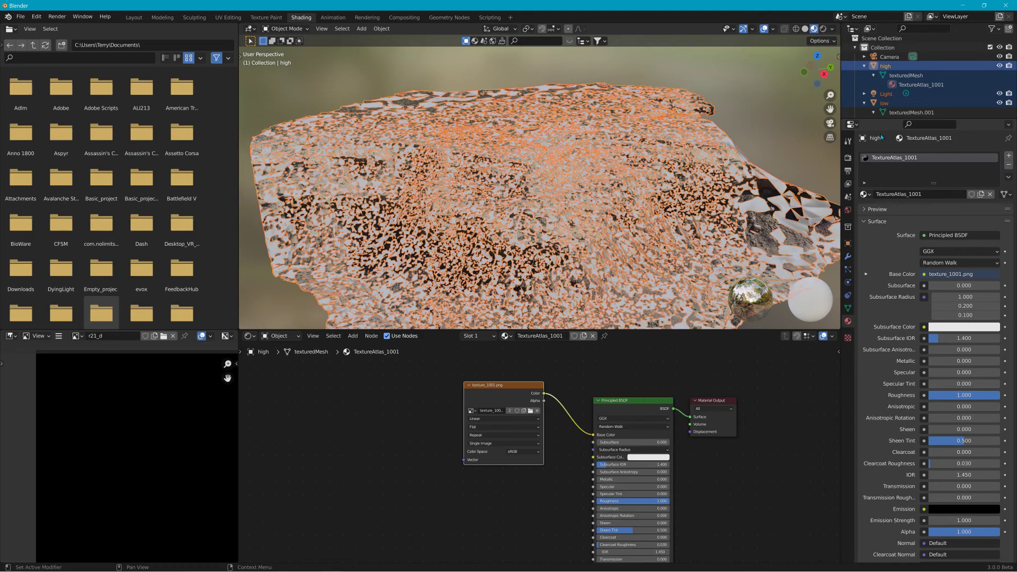
click(810, 109)
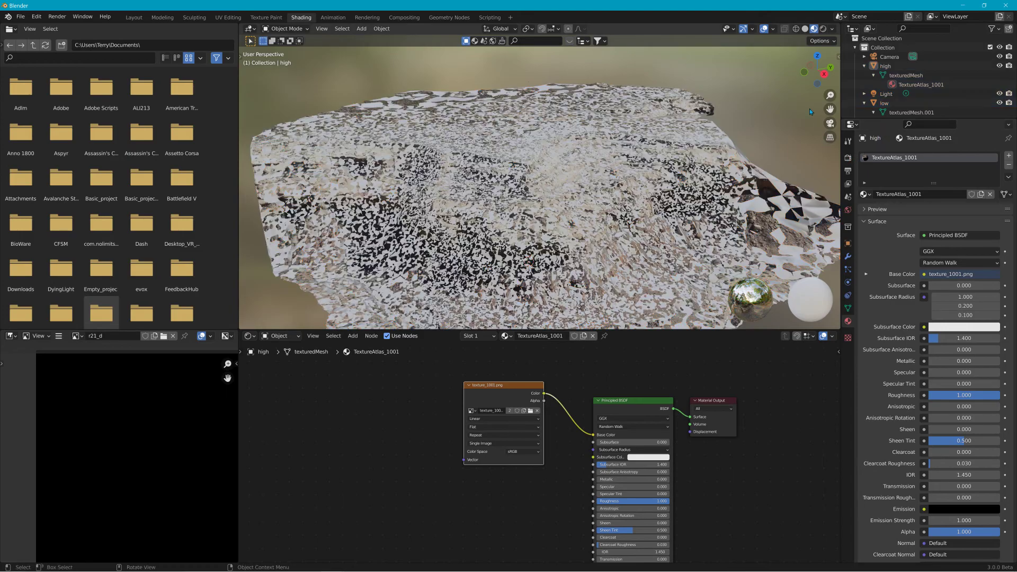
click(627, 105)
click(624, 107)
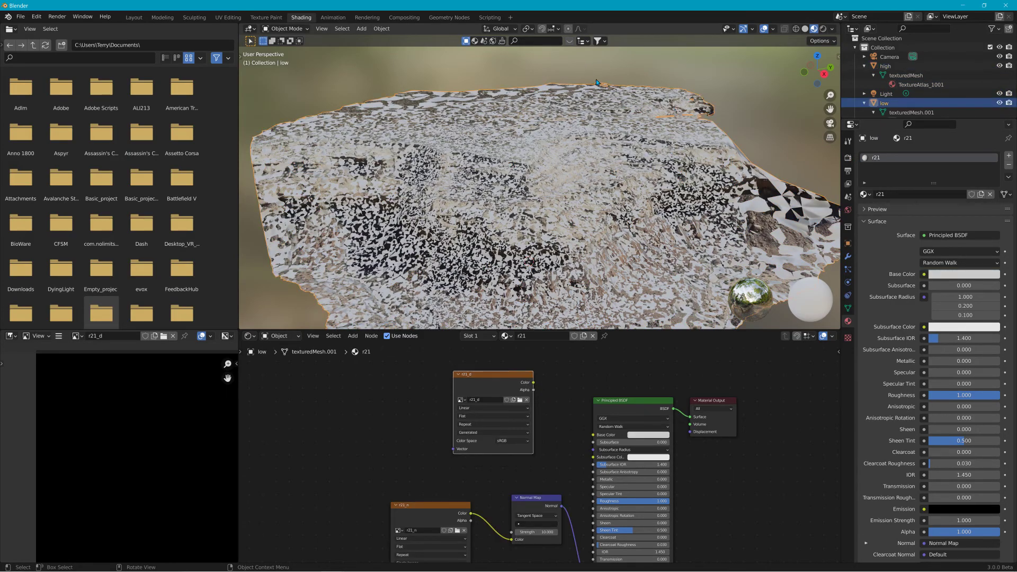
click(597, 110)
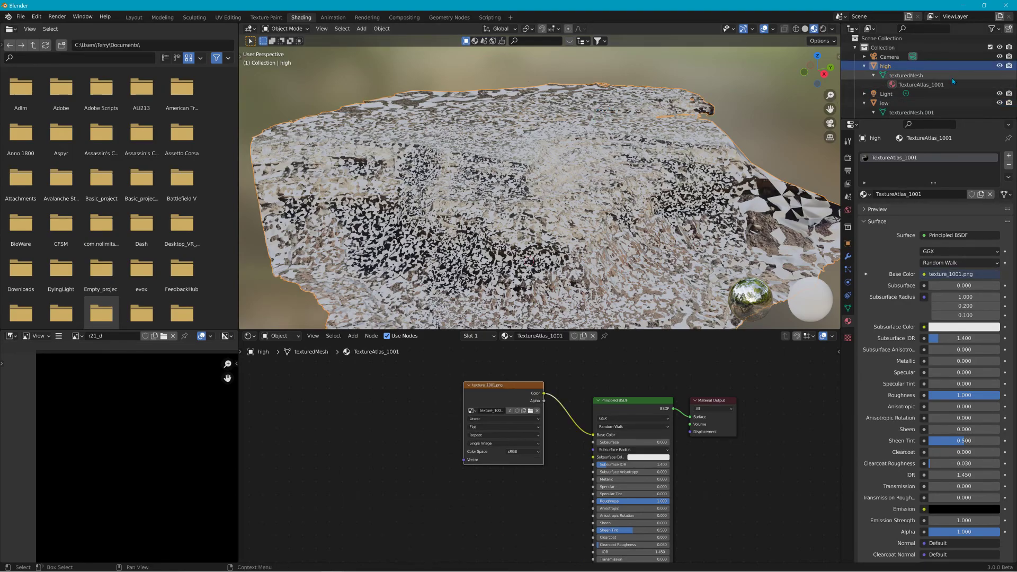
shift+click(603, 223)
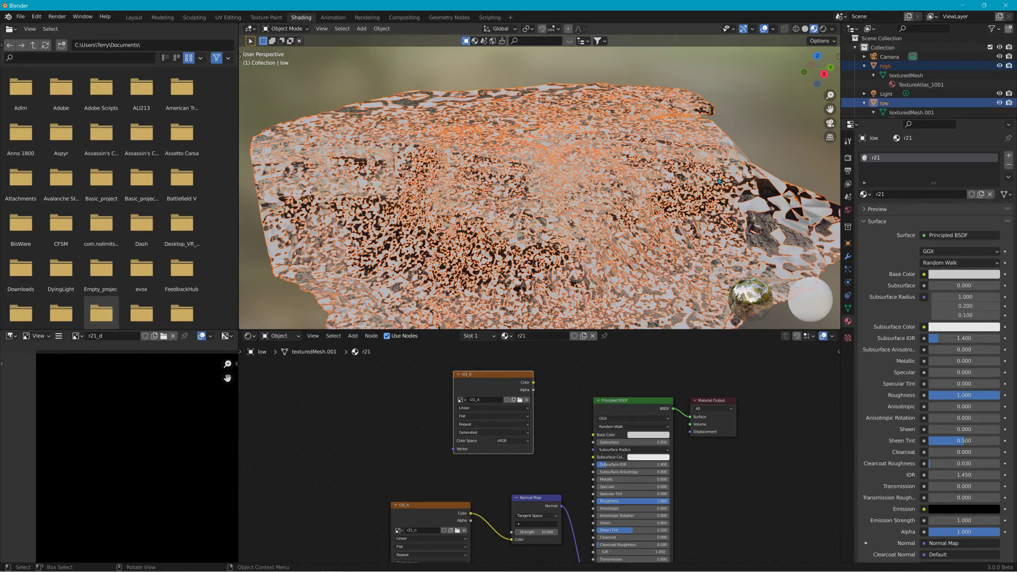
Disable Bake from Multires and set the bake type to Diffuse with only the Color contribution enabled.
click(848, 158)
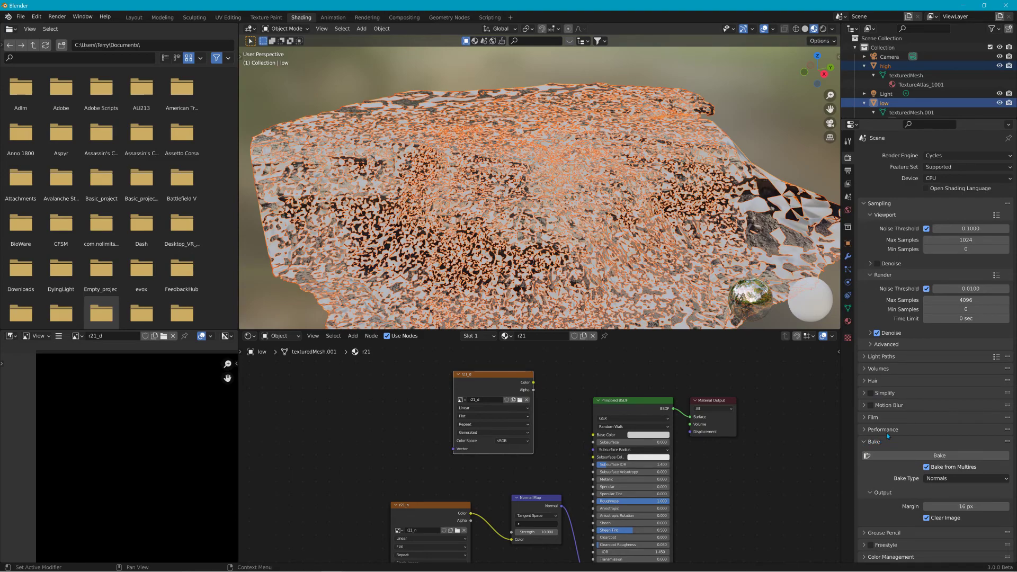
click(926, 468)
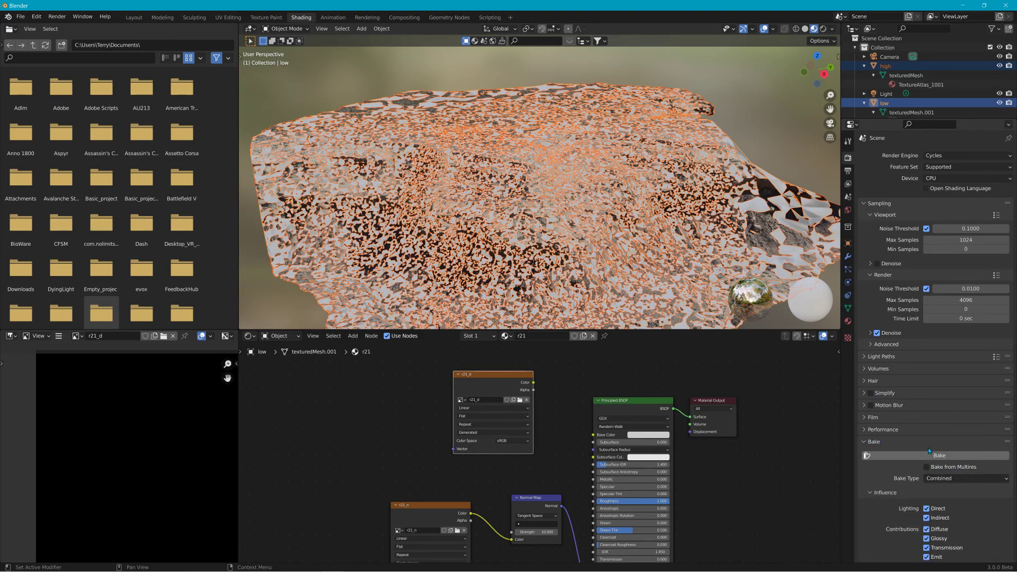
click(960, 477)
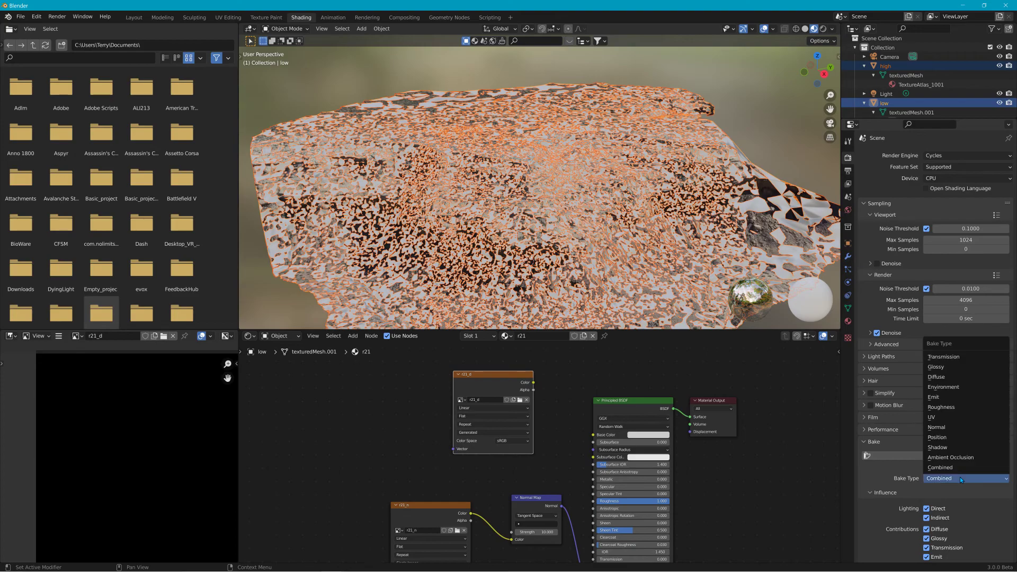
click(937, 376)
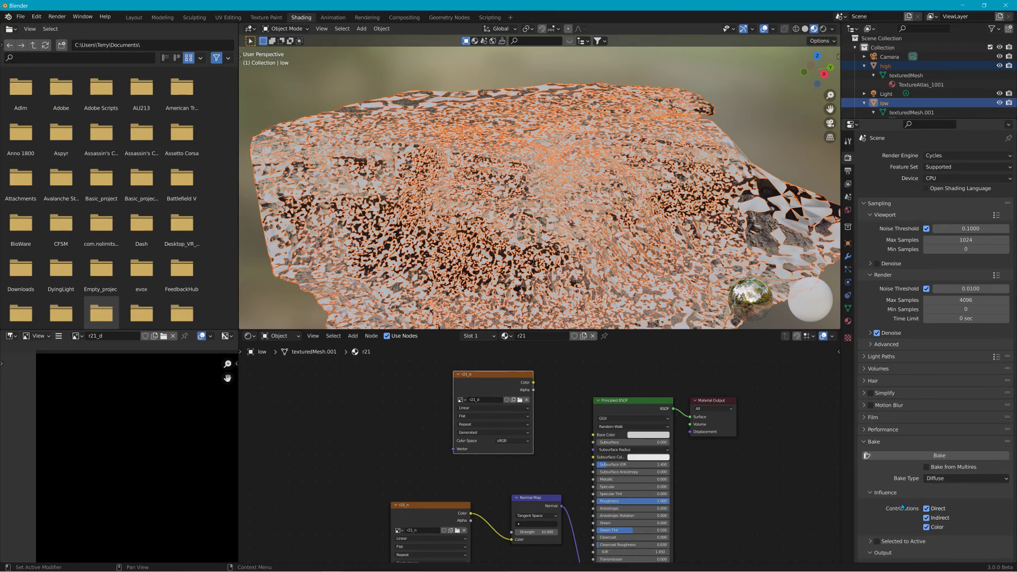
scroll(908, 506, down, 1)
click(927, 497)
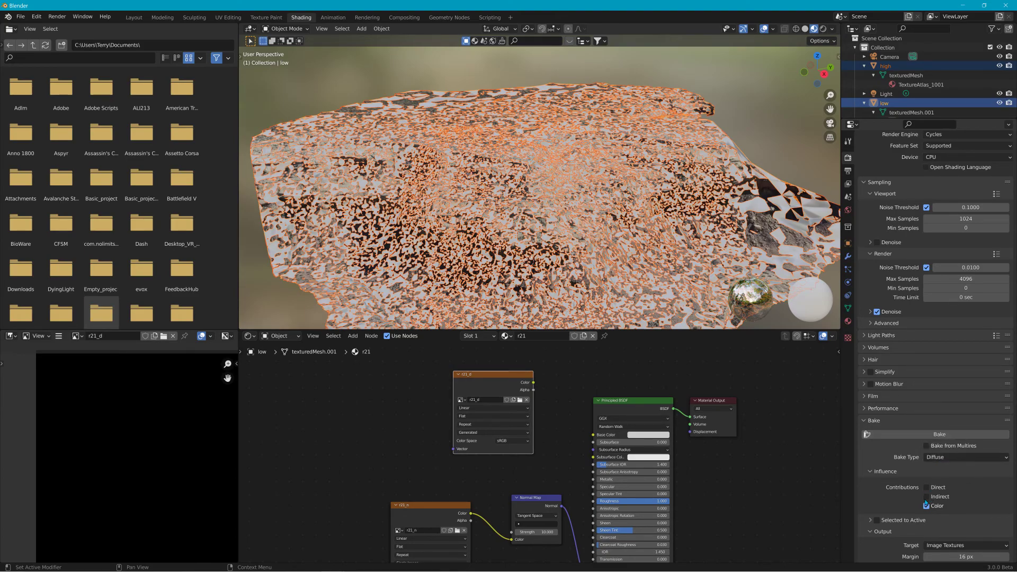
Enable Selected to Active with 0.5 m extrusion and 0.5 m max ray distance, and start the bake.
scroll(900, 495, down, 1)
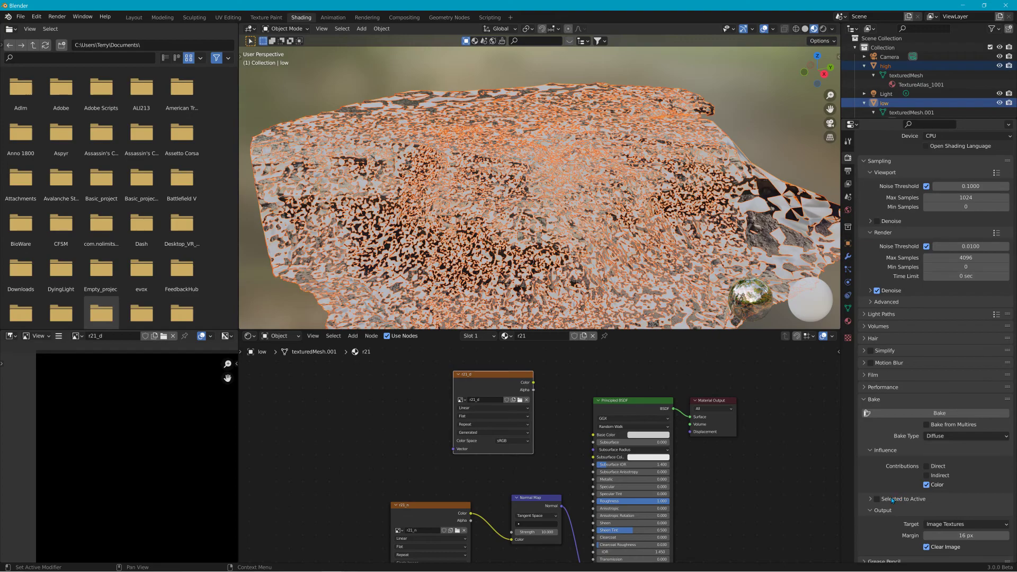
click(877, 499)
click(871, 498)
scroll(876, 479, down, 2)
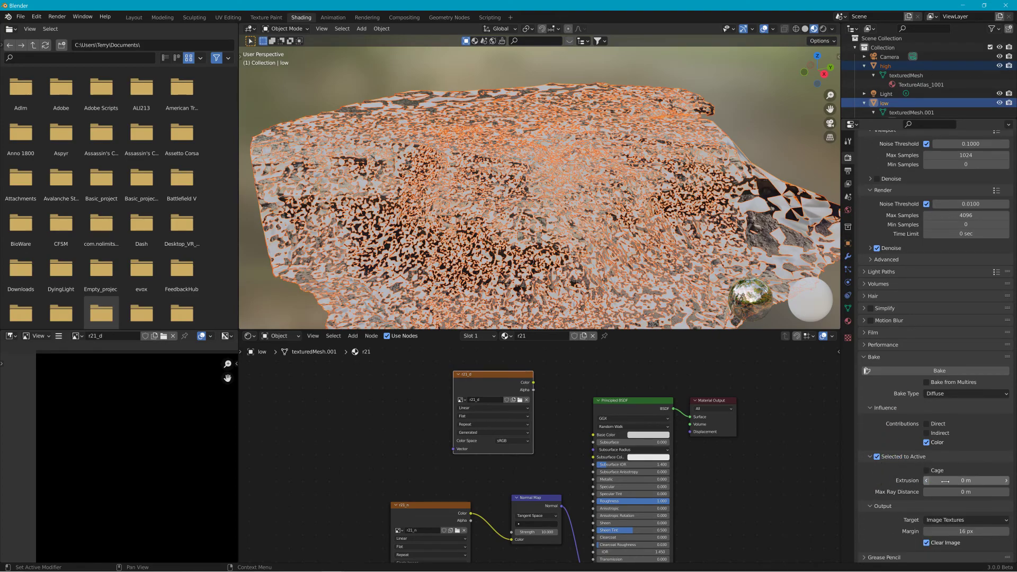
click(978, 486)
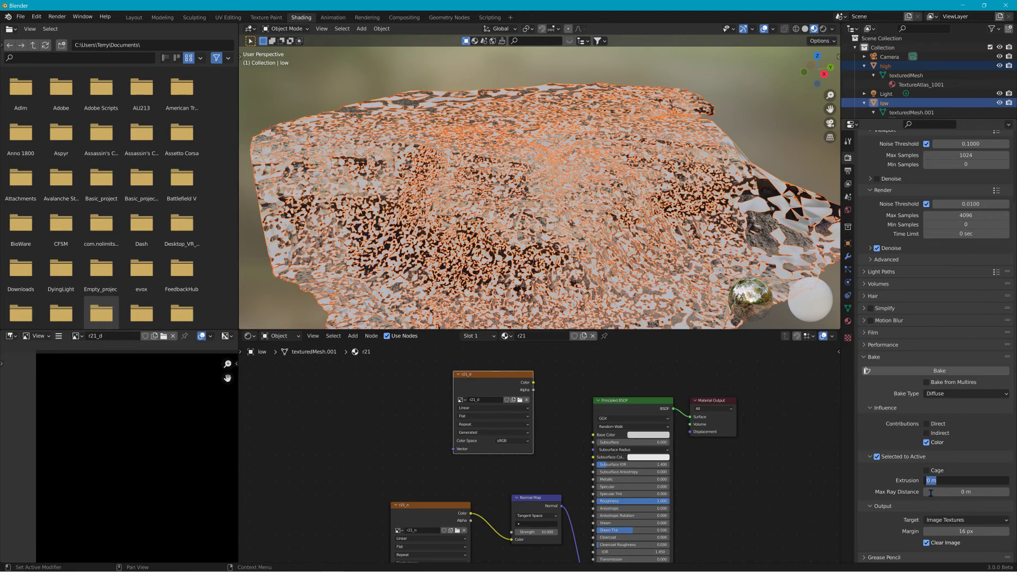
text(0.5)
key(Tab)
text(0.5)
key(Return)
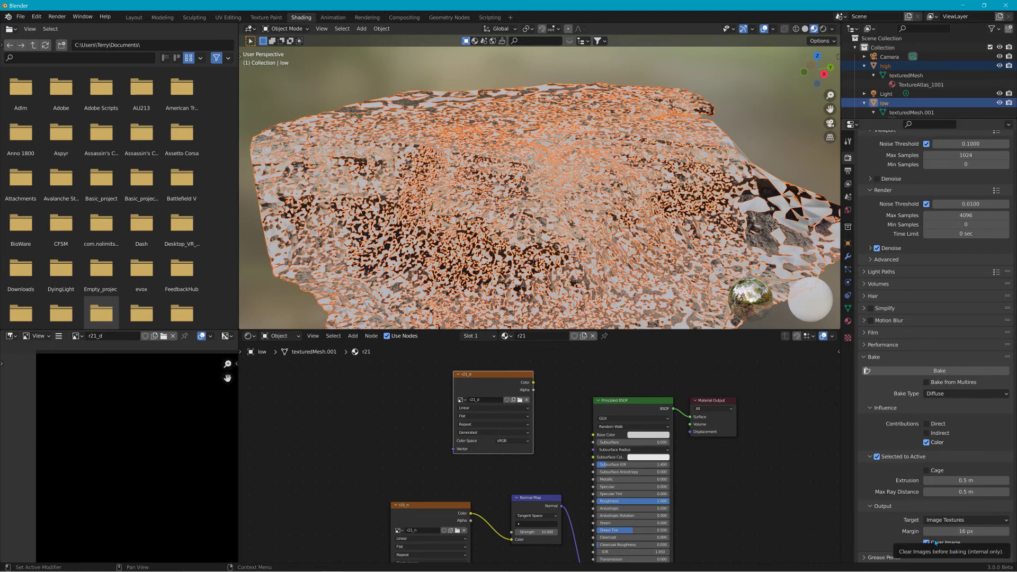
click(956, 378)
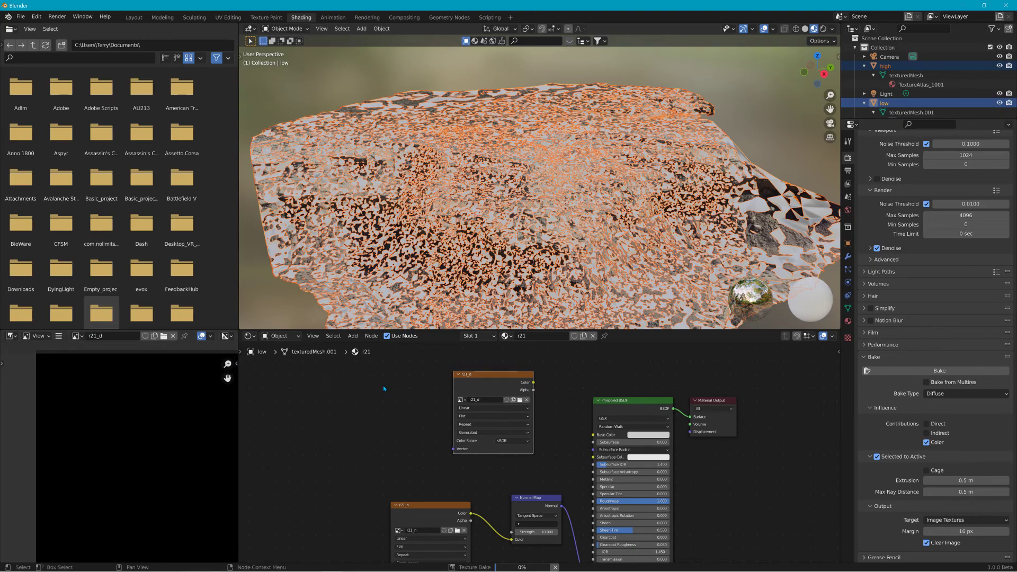
Display the r21_d image in the image editor and cancel the running diffuse bake.
click(80, 337)
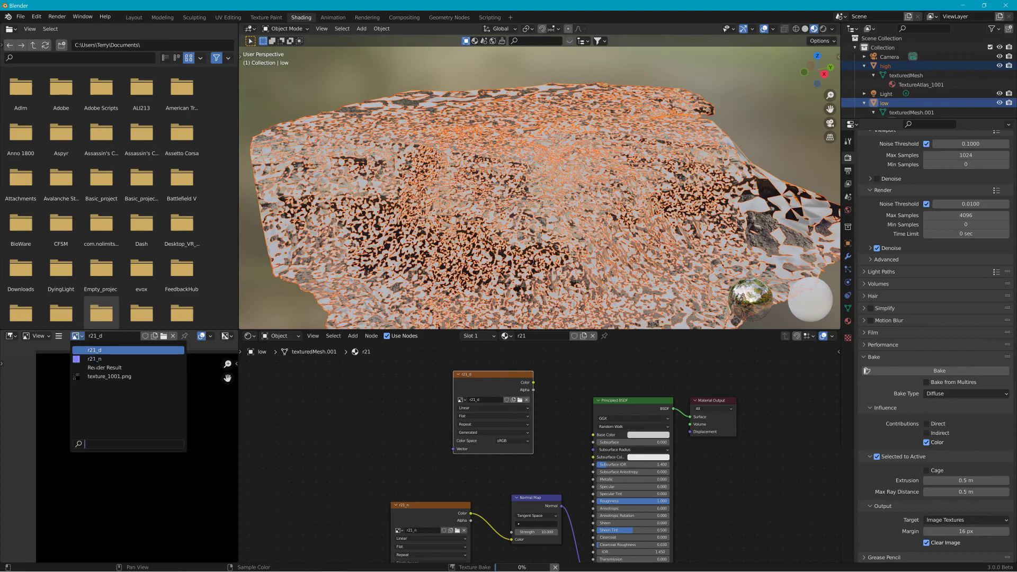
click(92, 351)
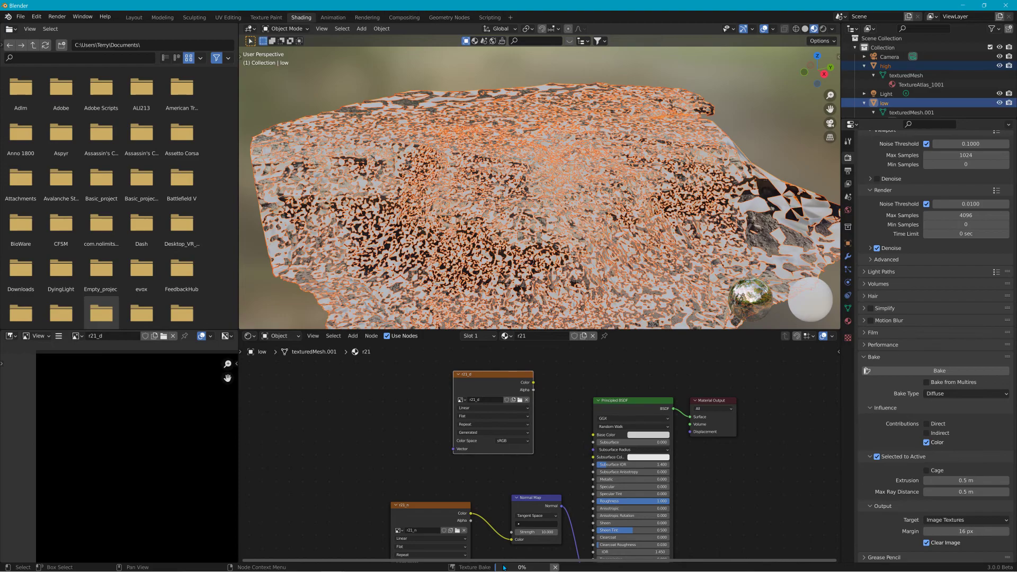
mouse_move(504, 569)
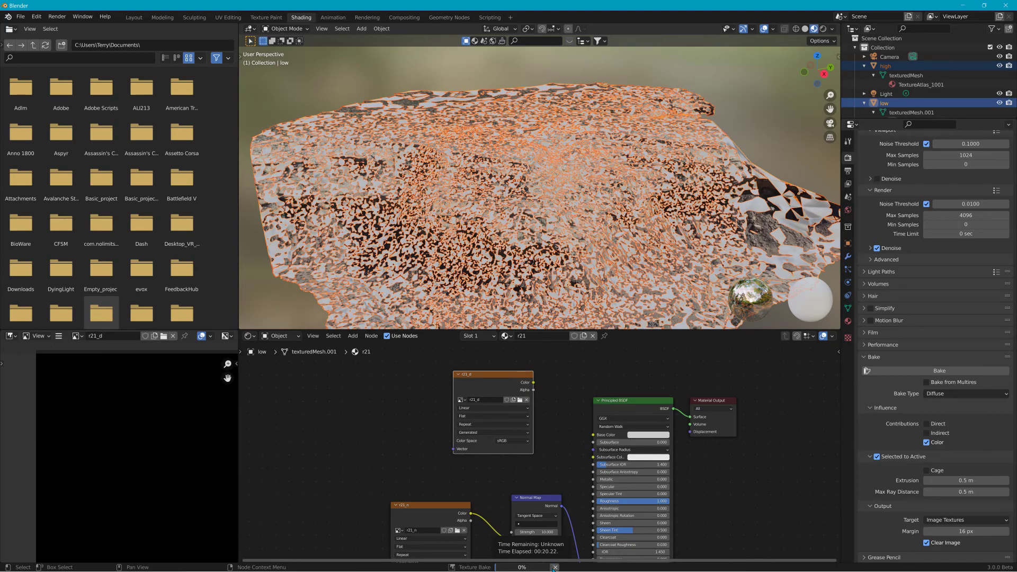
click(554, 568)
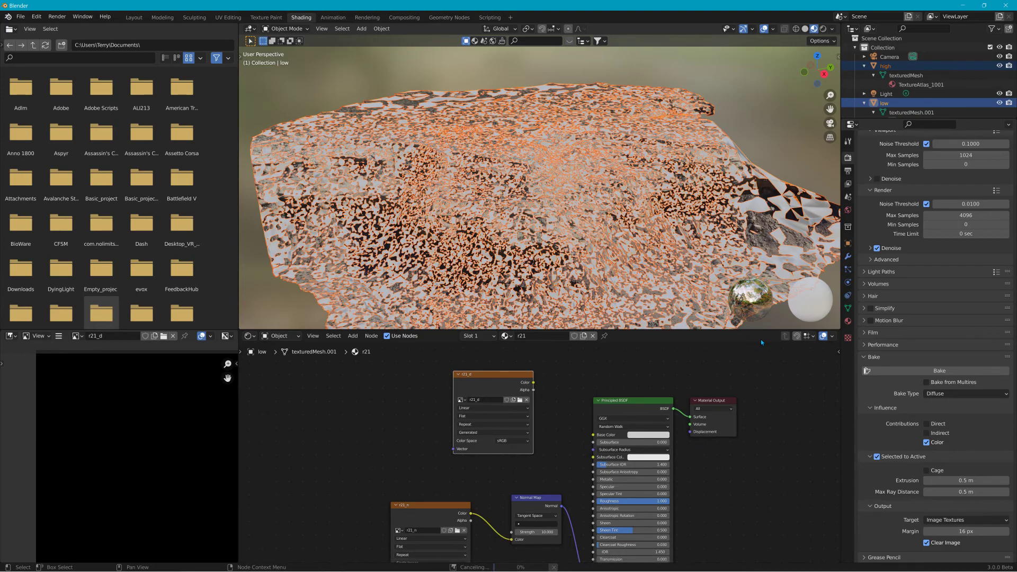
Set the Cycles render device to GPU Compute.
scroll(906, 278, up, 2)
scroll(906, 278, up, 1)
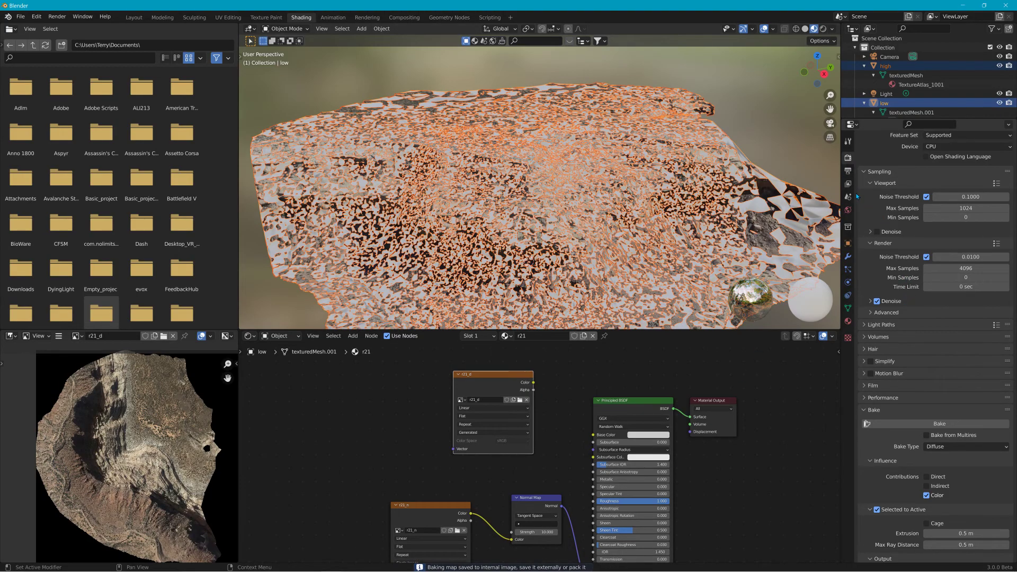
scroll(872, 150, up, 2)
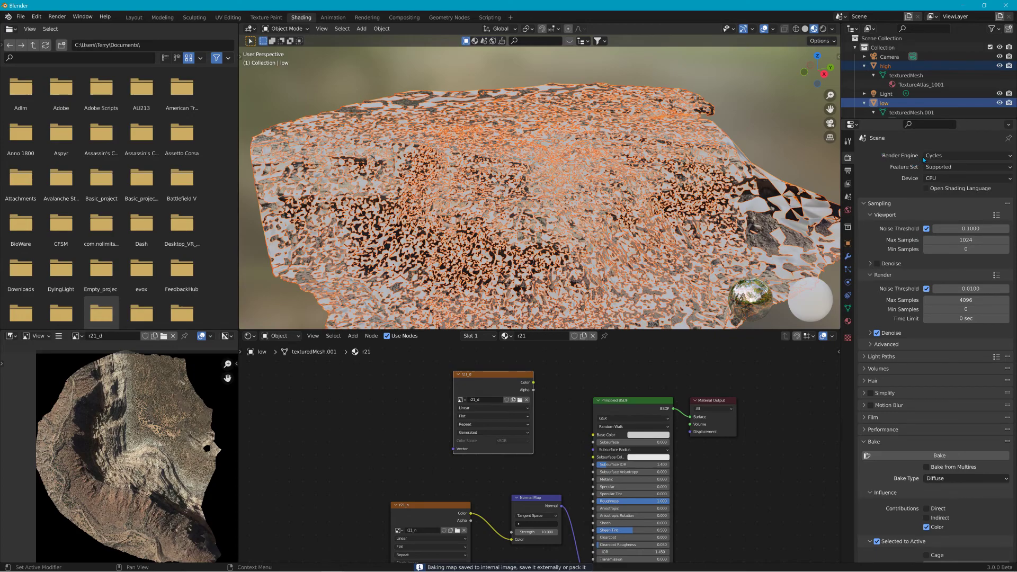
click(942, 179)
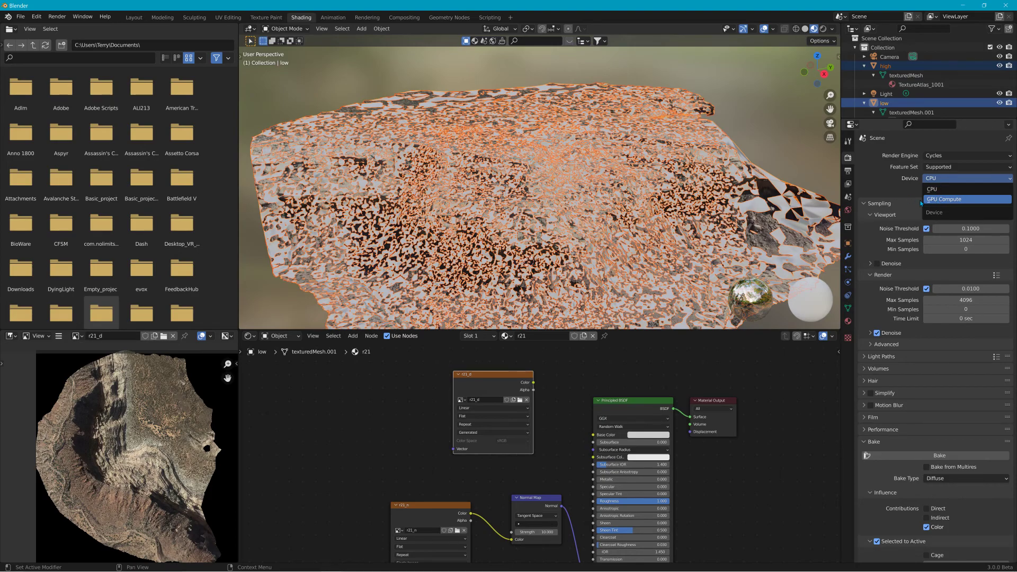
click(937, 201)
click(936, 201)
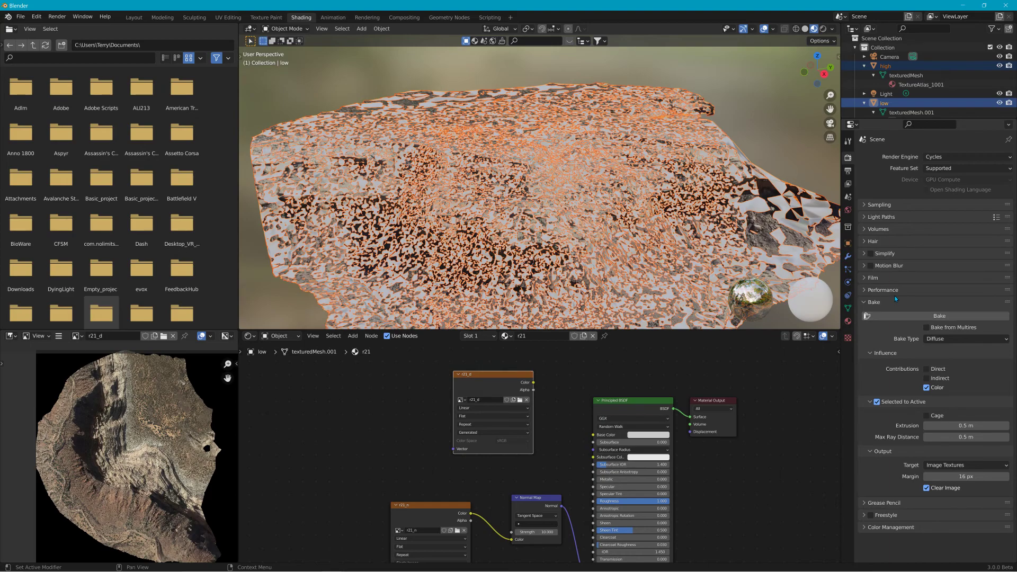
Set the final render's maximum samples to 128 in the sampling settings.
click(862, 205)
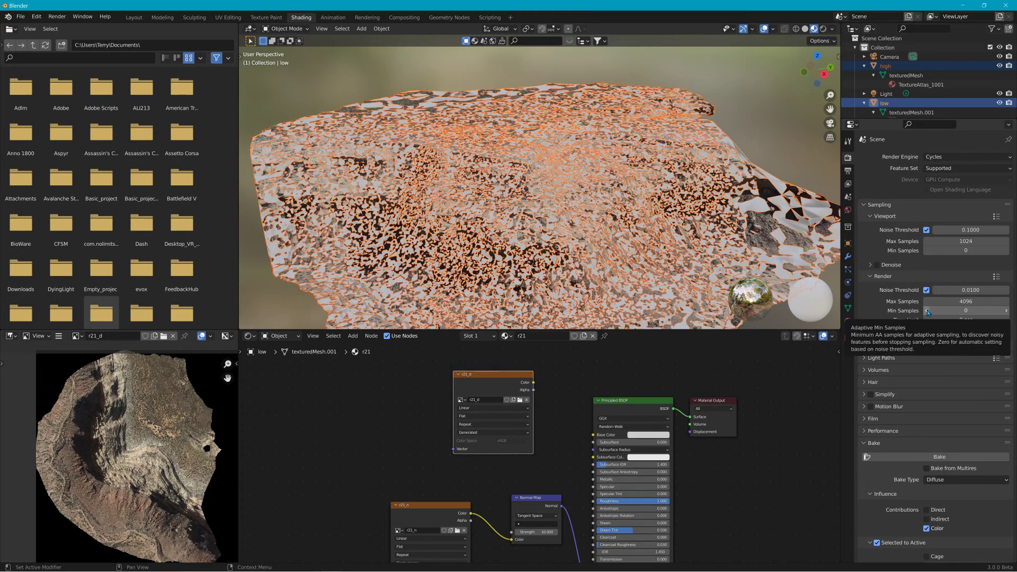
click(978, 301)
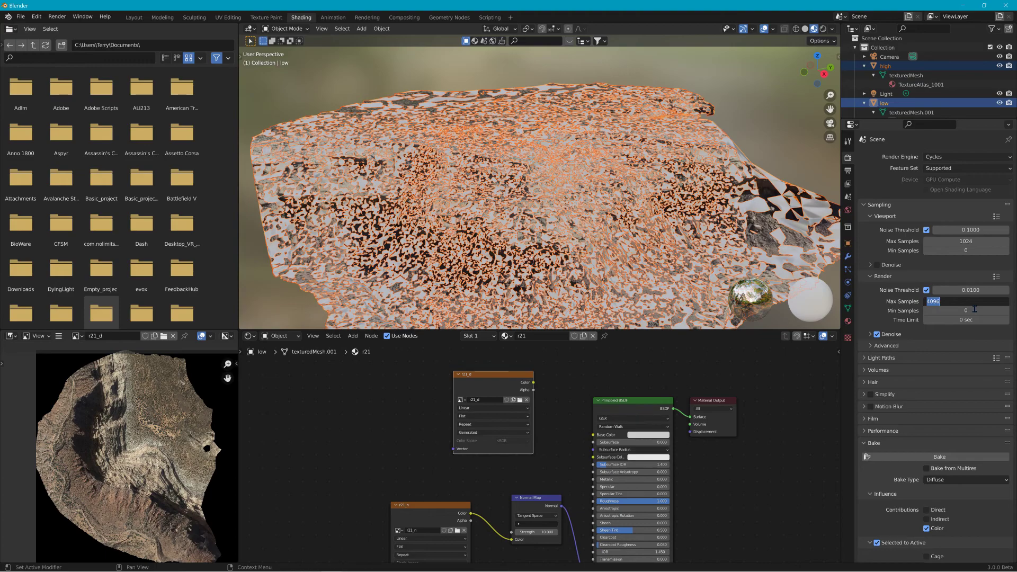
text(128)
key(Return)
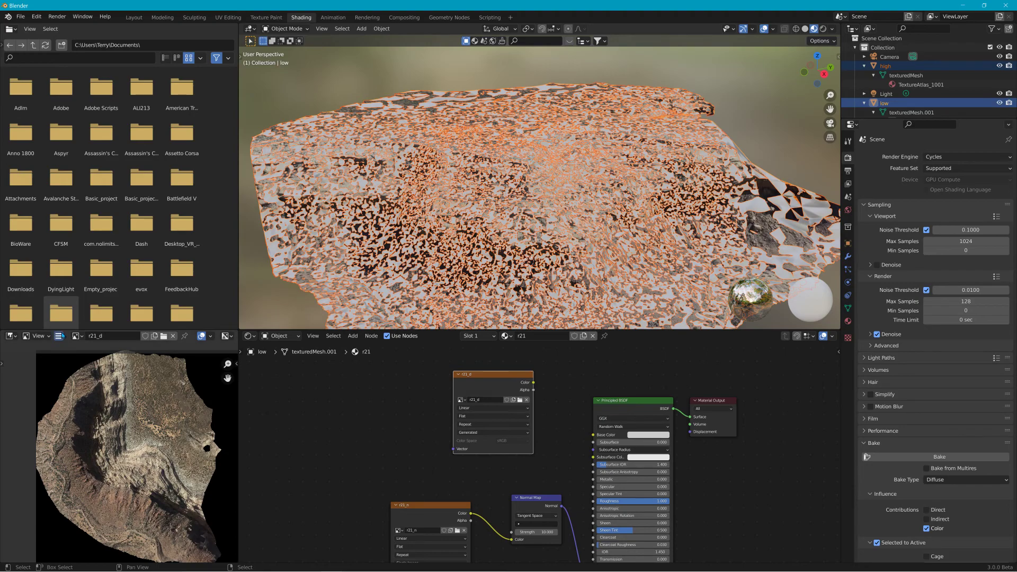
Save the baked diffuse image as r21_d.png in the art folder, in PNG format with 0% compression.
click(60, 336)
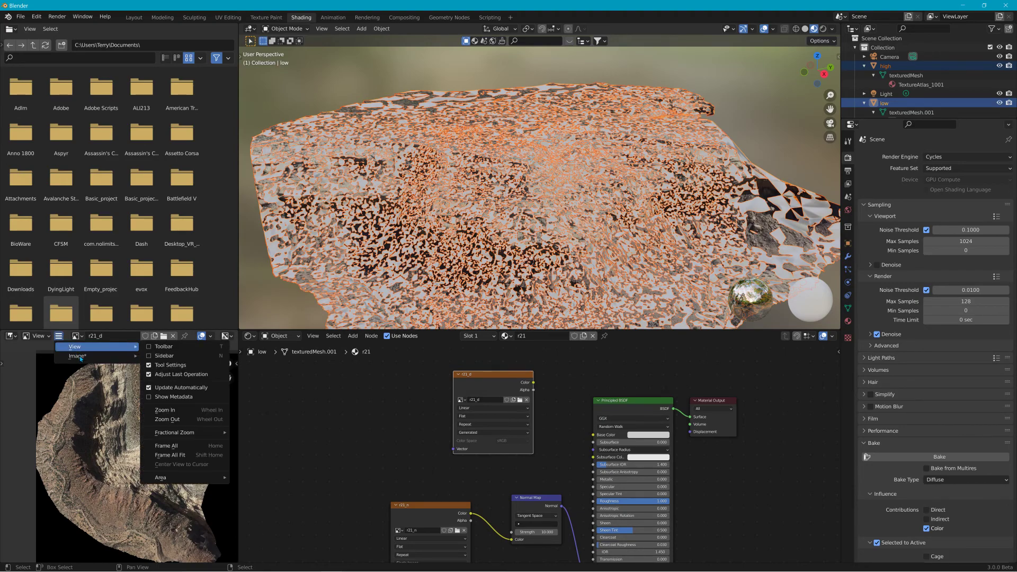
mouse_move(79, 356)
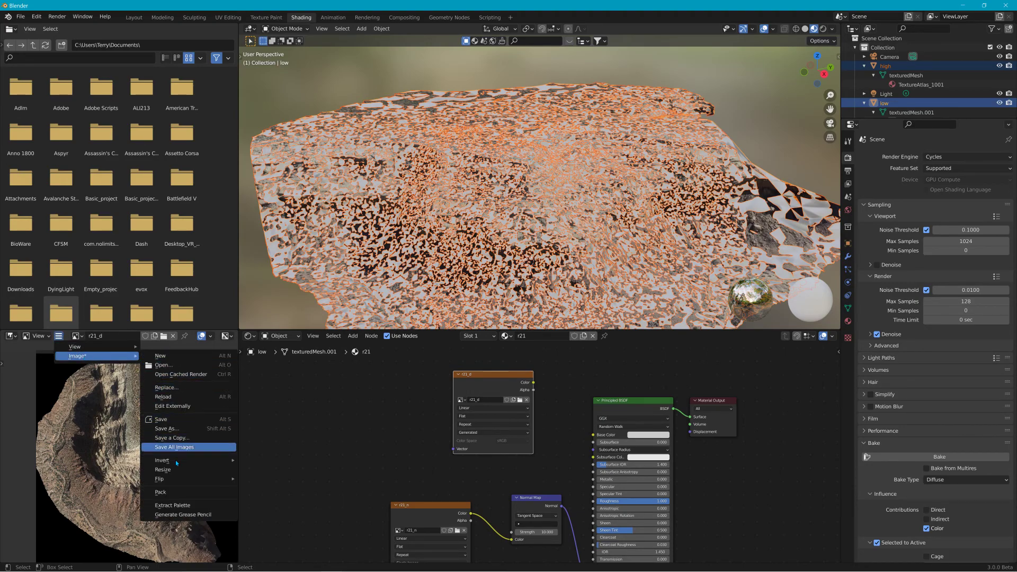
mouse_move(181, 466)
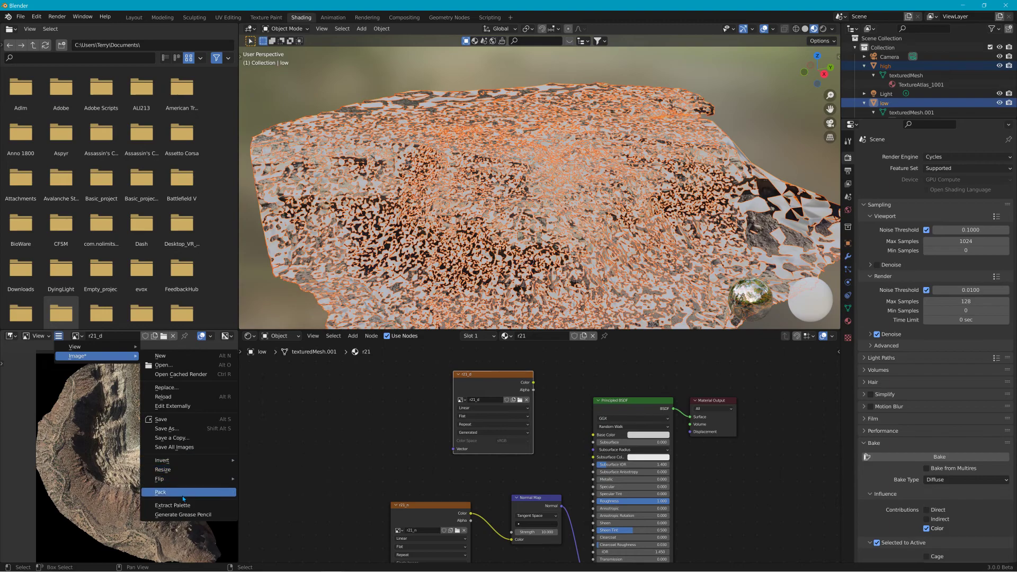
click(191, 439)
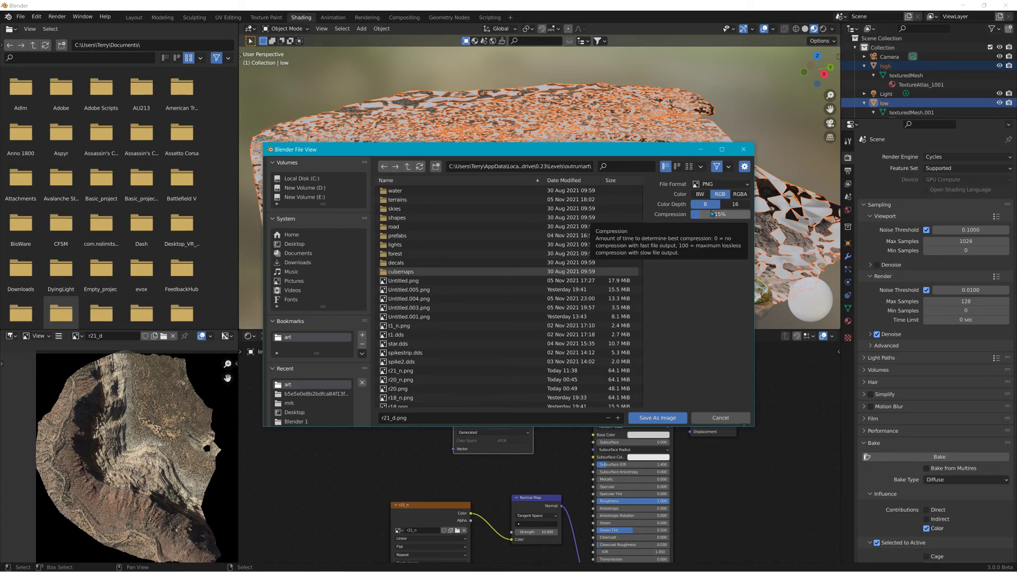
drag(719, 214, 662, 216)
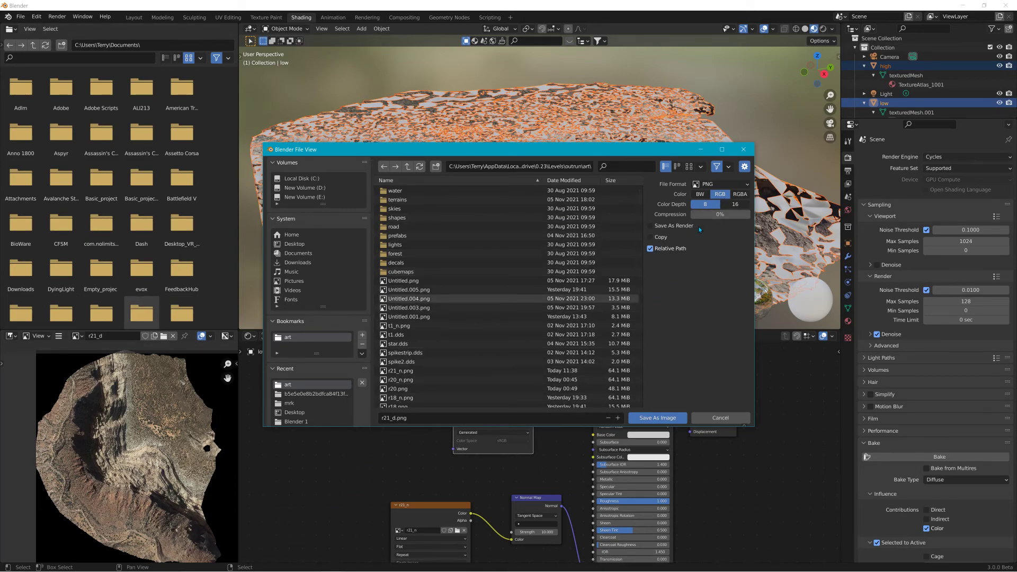
click(660, 419)
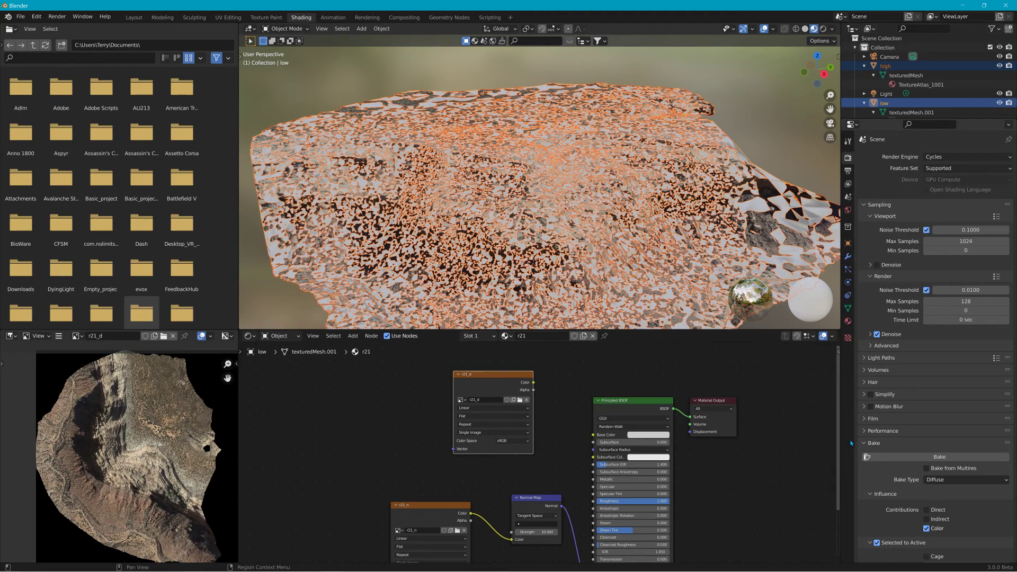
Bake the diffuse color from the high mesh to the low mesh again and inspect the r21_d texture's detail.
click(887, 455)
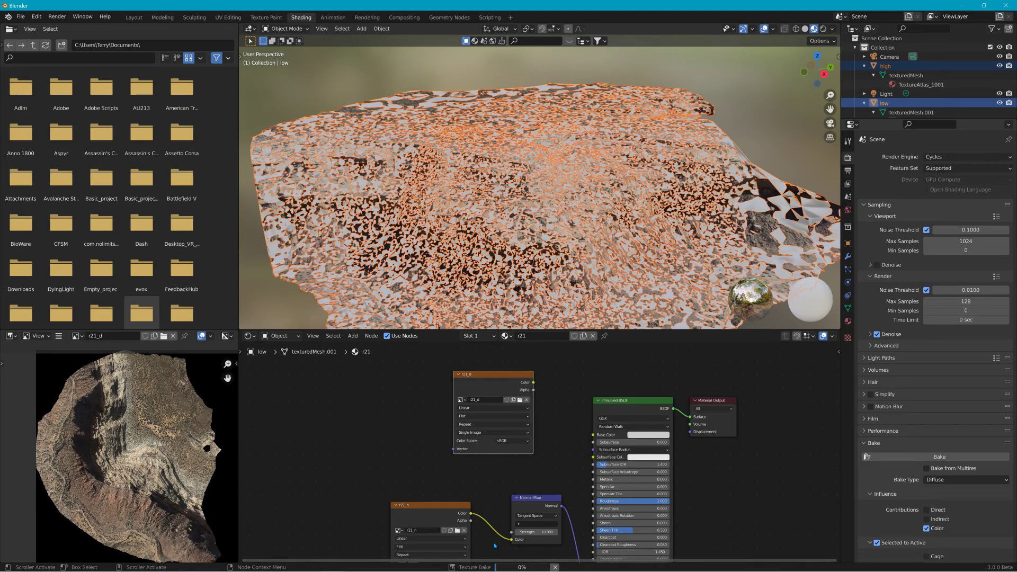
click(1002, 483)
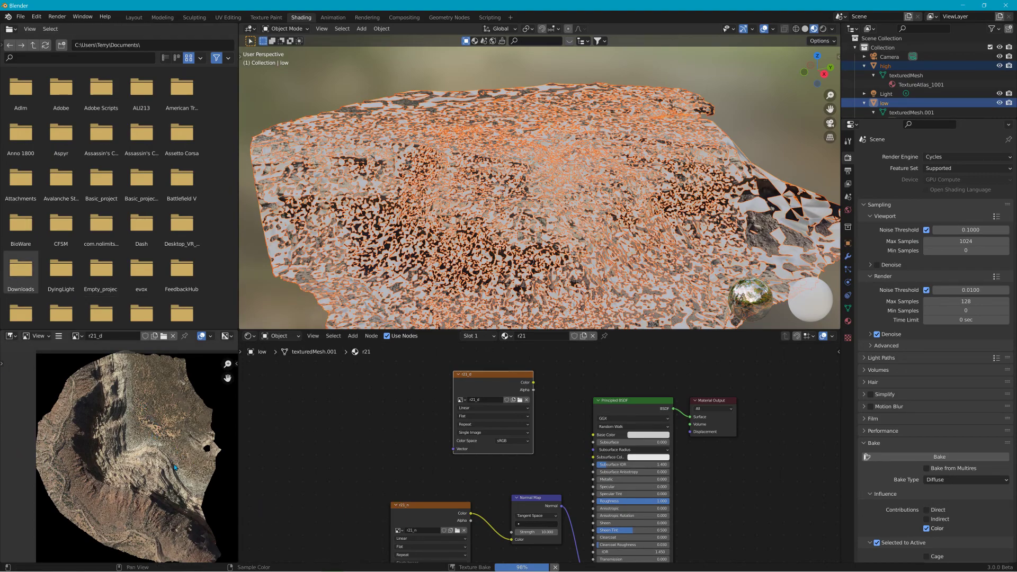
scroll(166, 469, up, 6)
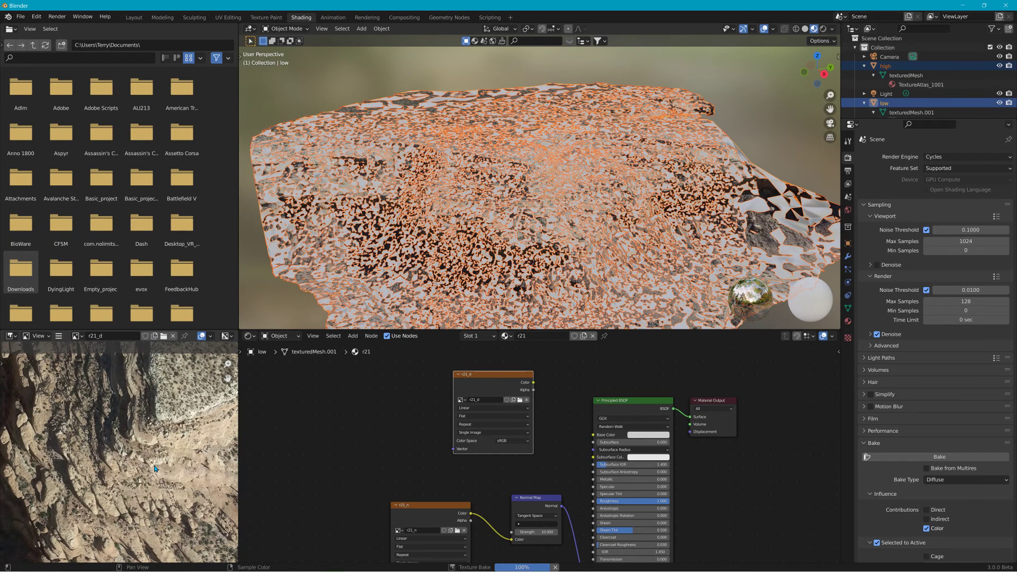
Examine the baked r21_d diffuse texture in the image editor, both up close and as a whole.
scroll(154, 469, up, 2)
scroll(154, 469, down, 8)
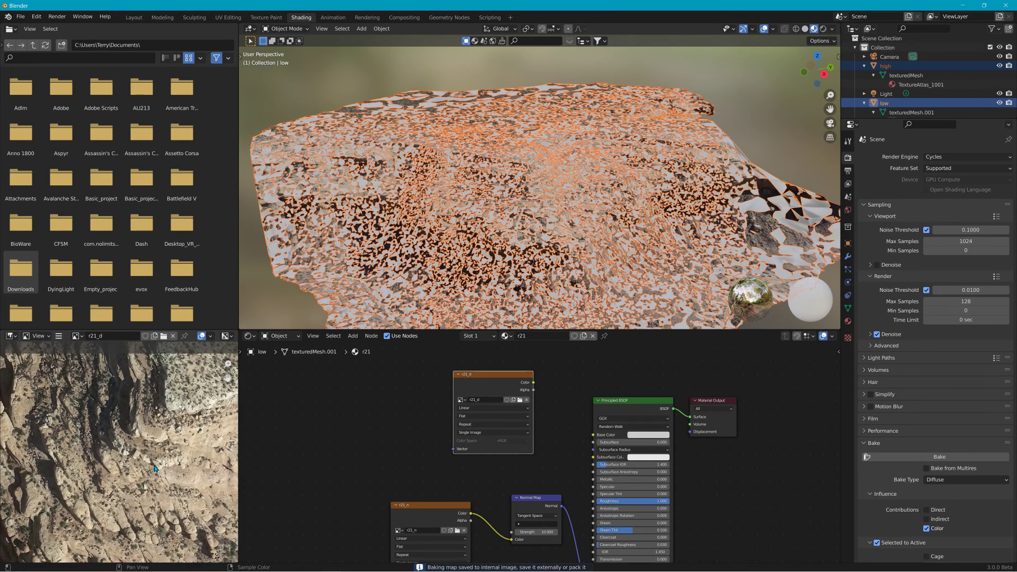
scroll(154, 469, down, 2)
scroll(154, 469, down, 1)
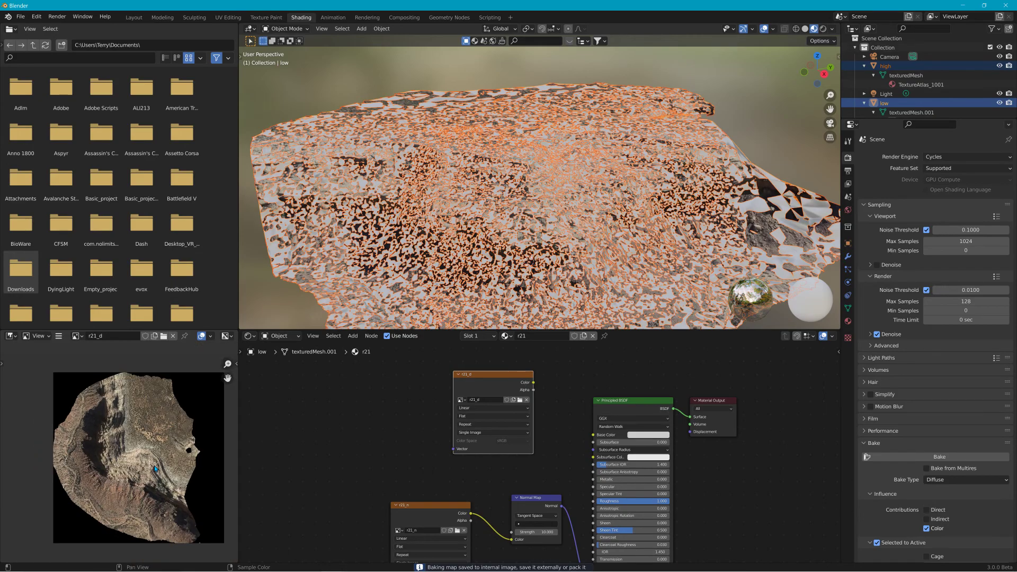
scroll(159, 491, up, 4)
scroll(159, 492, down, 5)
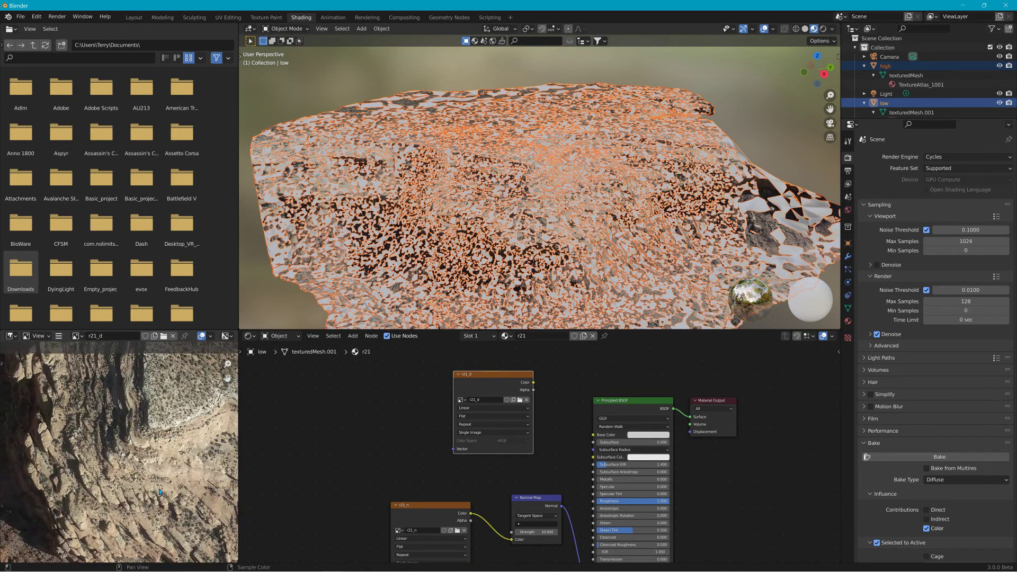
scroll(160, 492, up, 6)
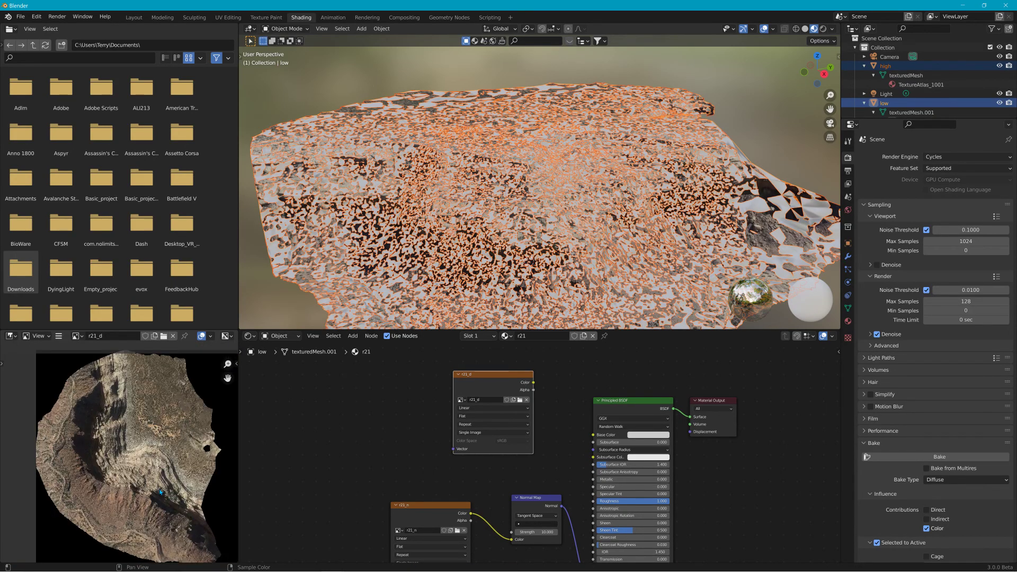
scroll(160, 491, down, 6)
Save the baked diffuse image as r21_d2.png in the art folder.
click(63, 338)
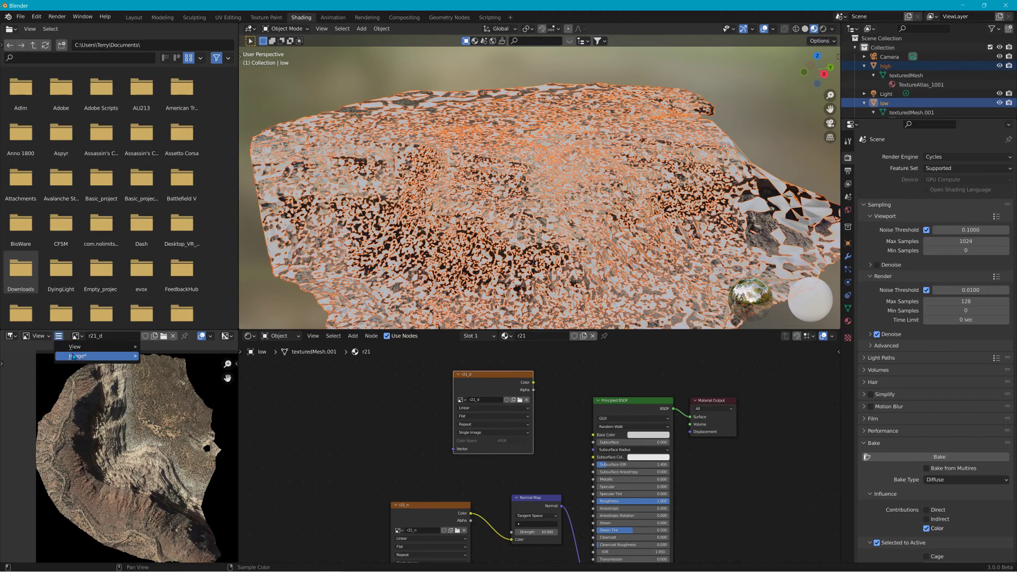
mouse_move(80, 356)
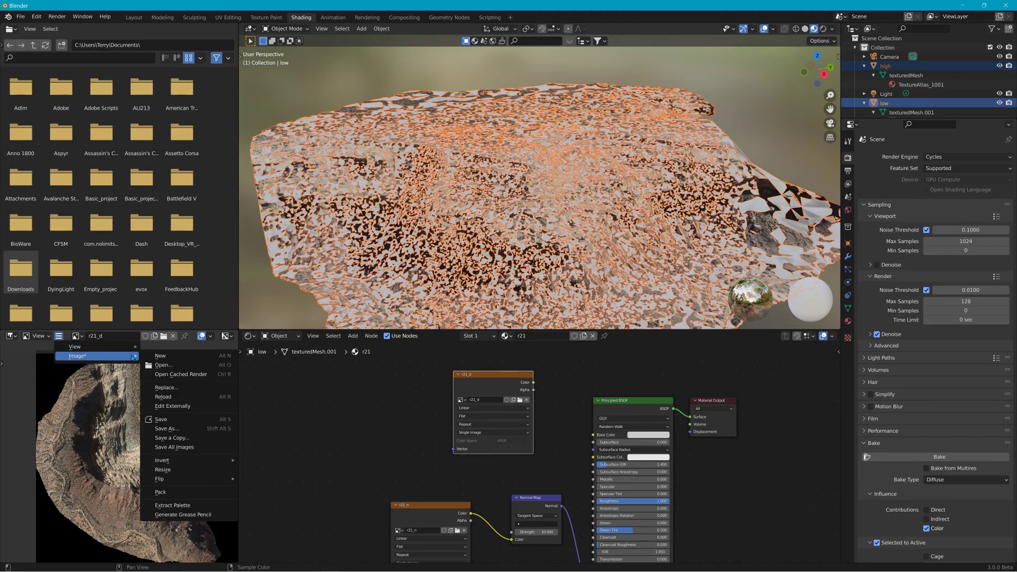
click(185, 428)
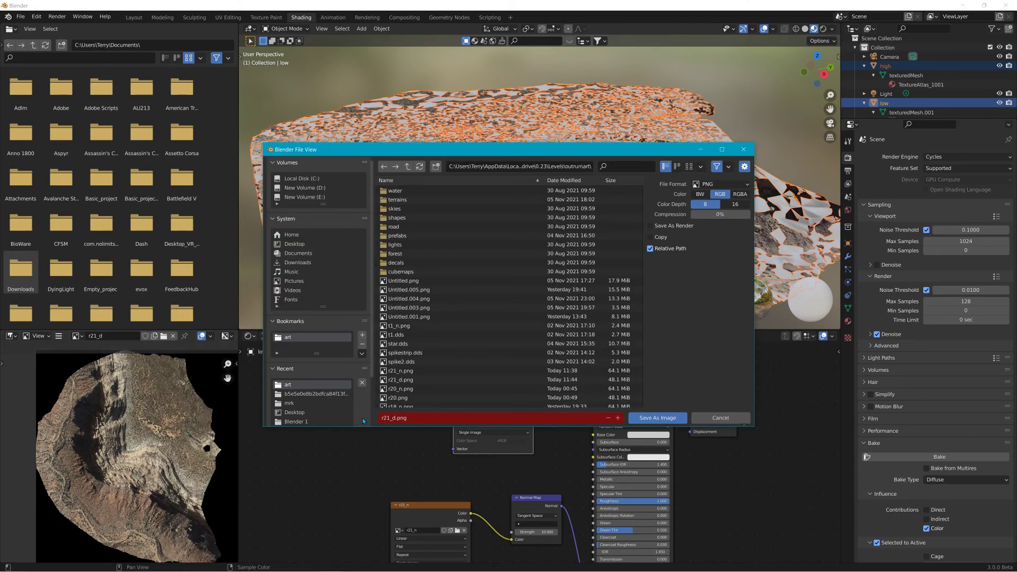
click(396, 419)
click(398, 420)
text(2)
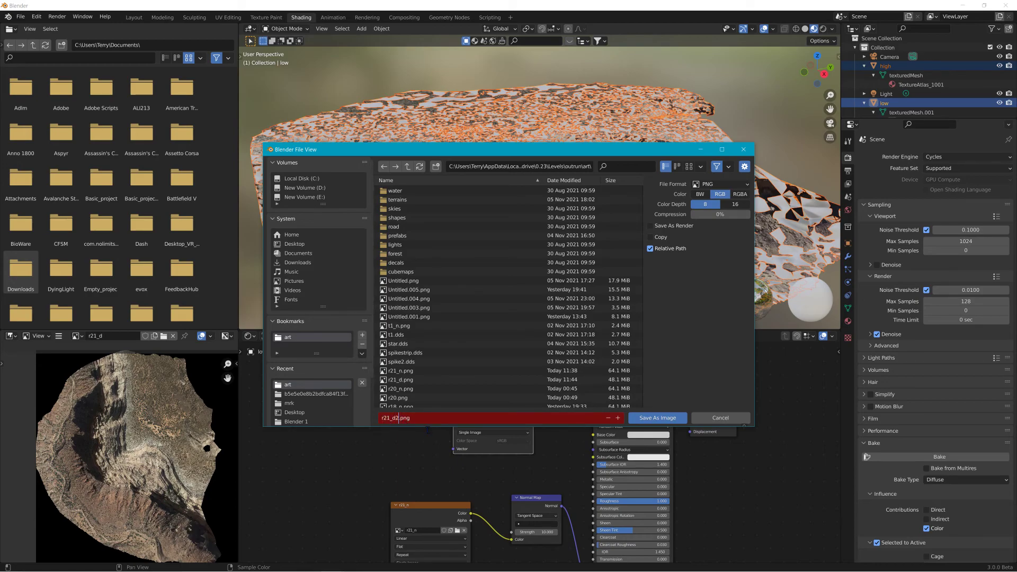
click(677, 417)
click(677, 416)
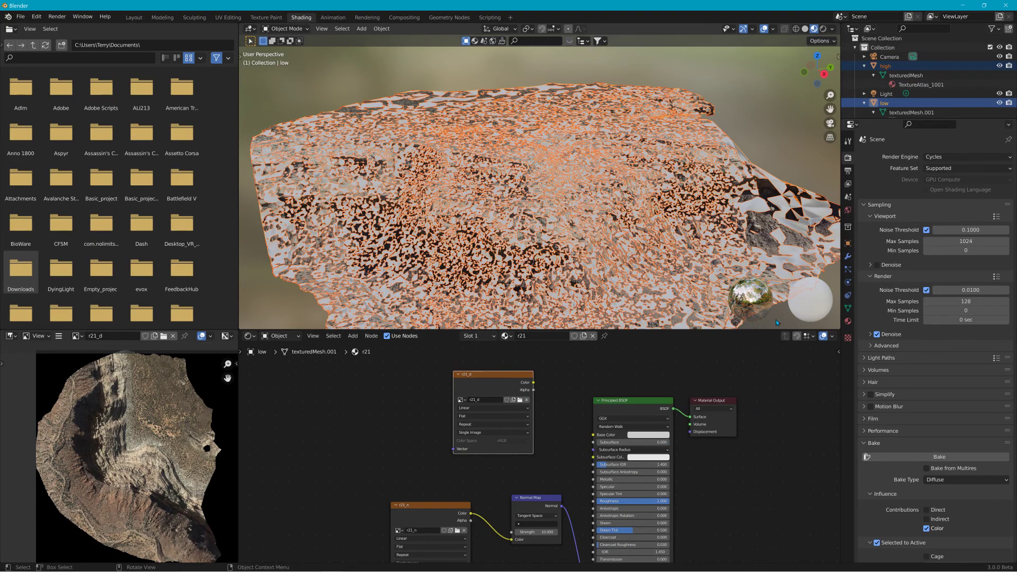
Hide the high mesh in the viewport and connect the r21_d texture's Color output to the Principled BSDF Base Color.
click(1000, 66)
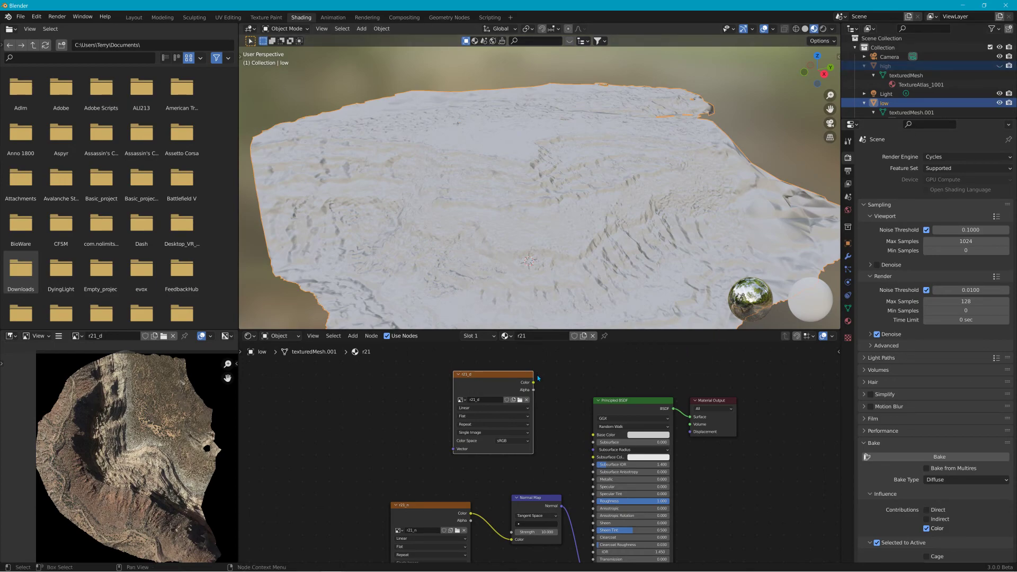
mouse_move(534, 382)
mouse_down()
mouse_move(567, 399)
mouse_move(593, 436)
mouse_up()
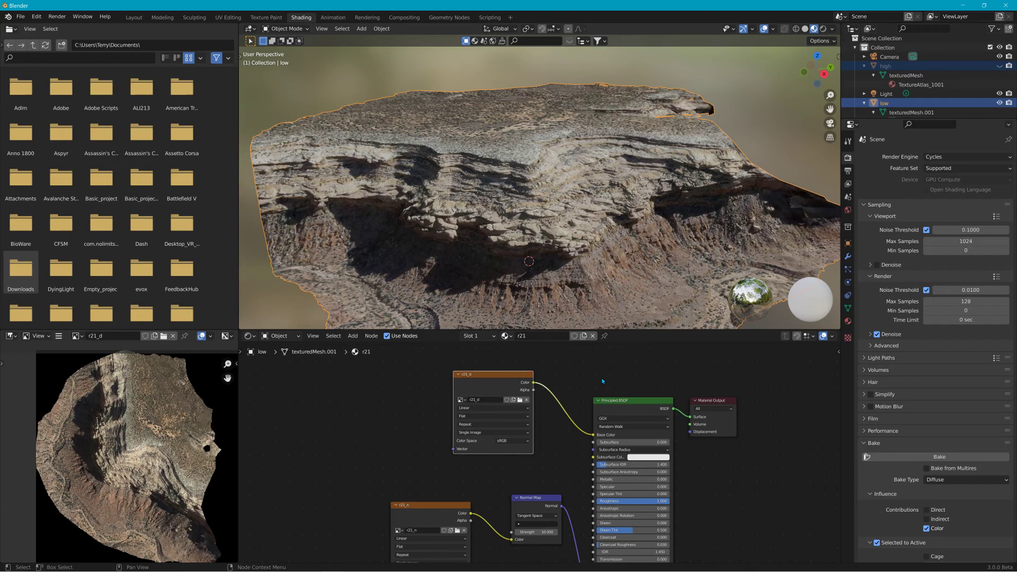
Set the Normal Map node's strength to 10.
click(542, 532)
text(10)
key(Return)
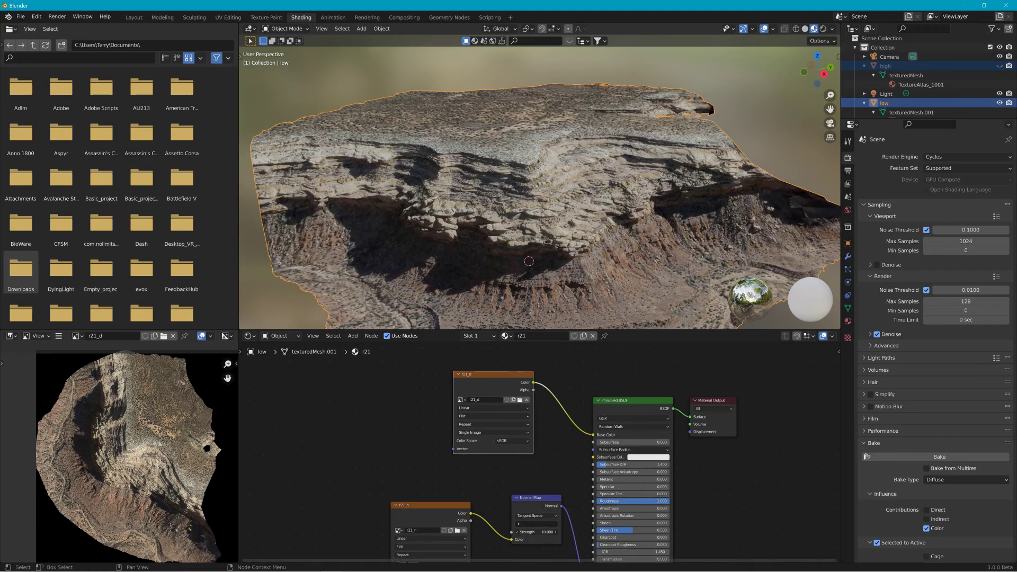
Compare the textured low mesh with the high mesh by toggling their visibility, ending with only the low mesh shown.
scroll(599, 238, up, 4)
mouse_move(625, 238)
middle_down()
mouse_move(605, 255)
mouse_move(567, 239)
mouse_move(635, 246)
middle_up()
scroll(605, 255, down, 4)
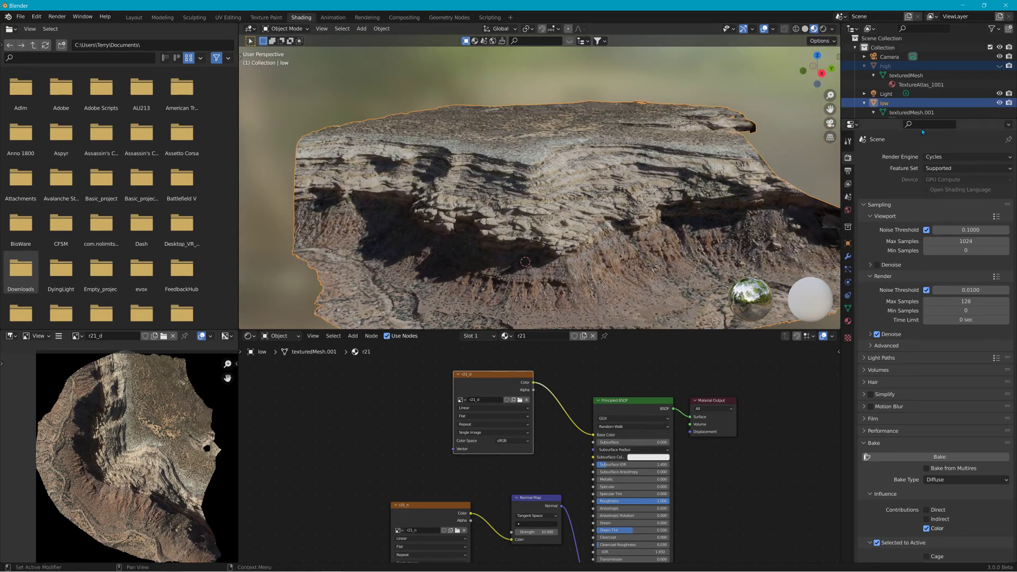
click(1001, 65)
click(1000, 103)
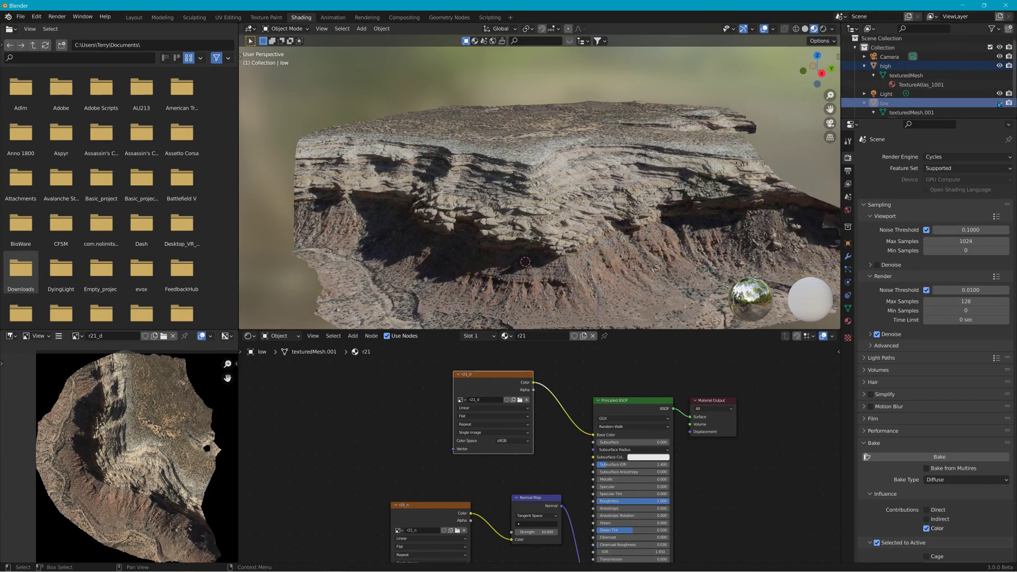
click(1000, 103)
click(1000, 66)
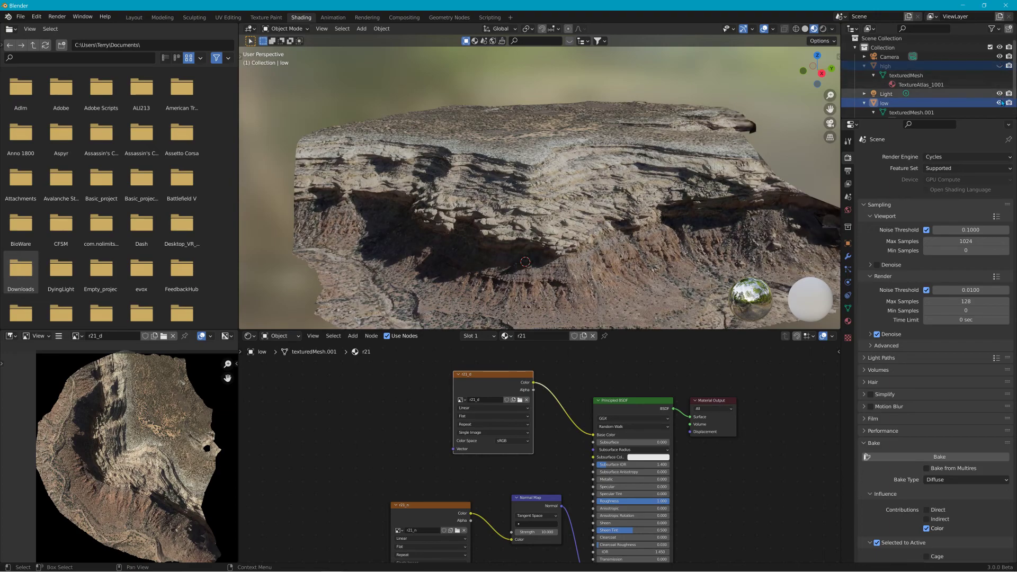
middle_drag(604, 209, 628, 202)
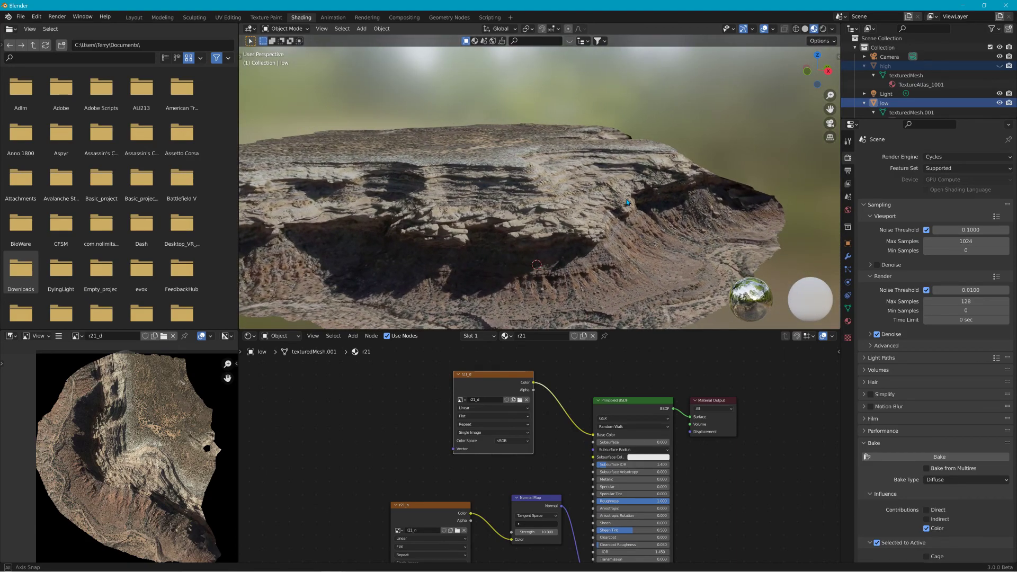
middle_drag(627, 202, 356, 97)
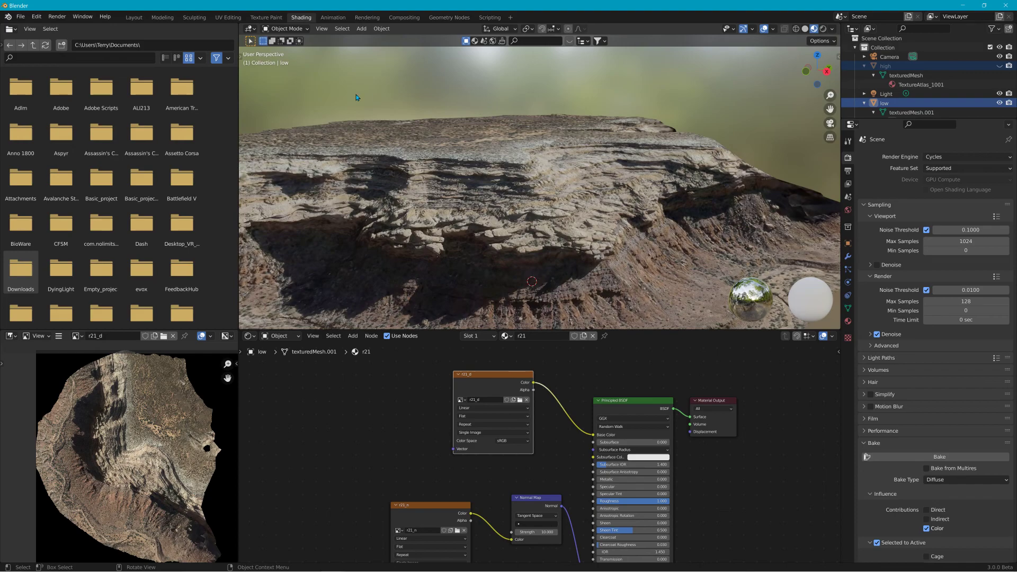
Switch to the Layout workspace and compare the low mesh in Solid and Material Preview shading, ending in Material Preview.
click(131, 18)
middle_drag(678, 236, 654, 239)
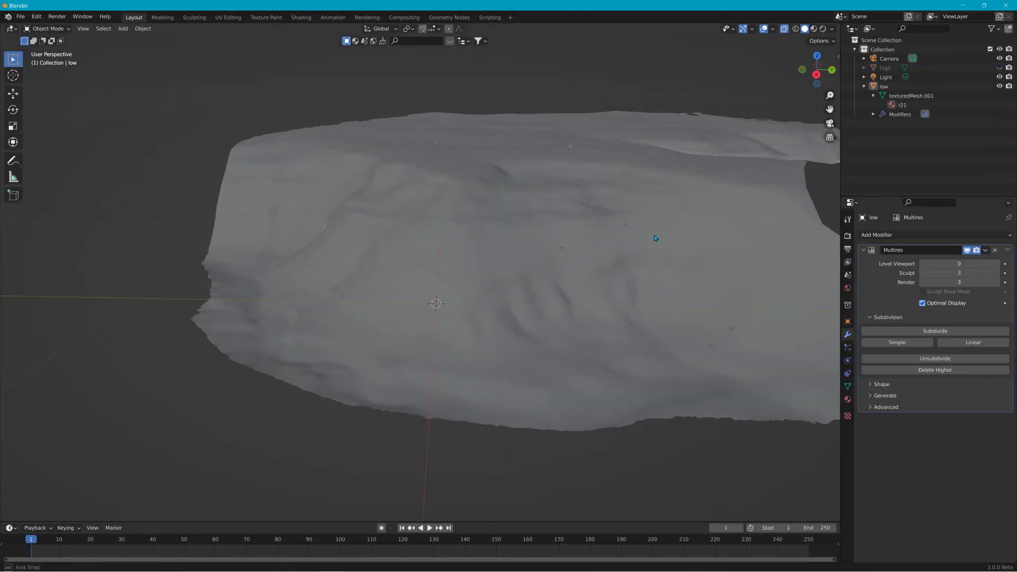
click(815, 30)
middle_drag(735, 77, 763, 84)
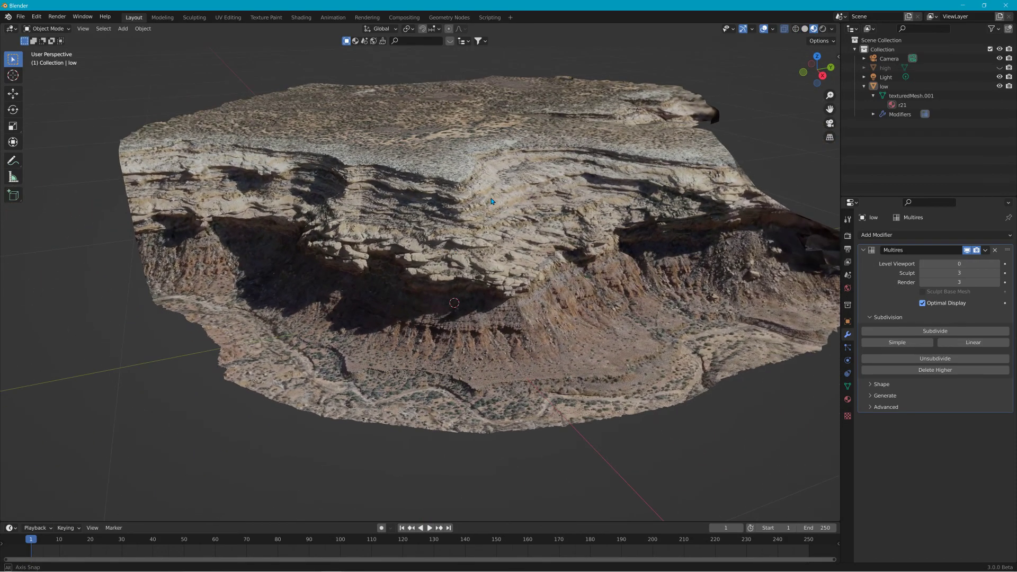
click(805, 30)
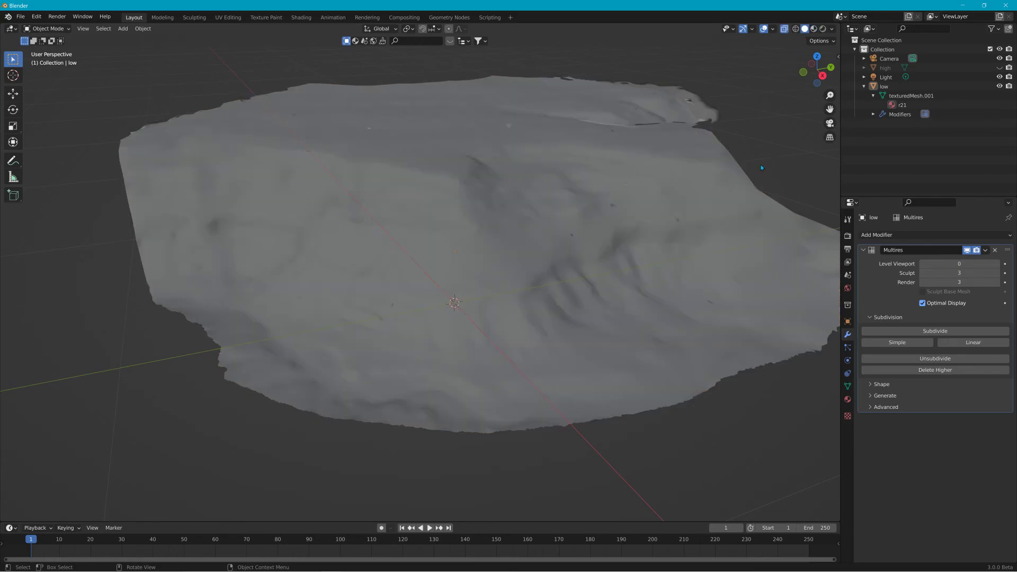
click(815, 30)
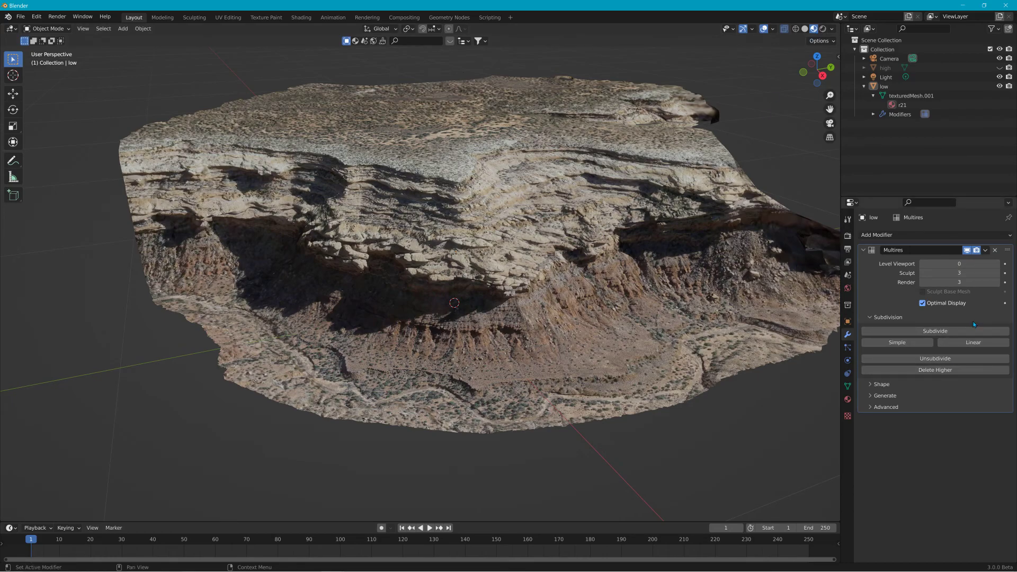
Apply the Multires modifier on the low mesh.
click(986, 252)
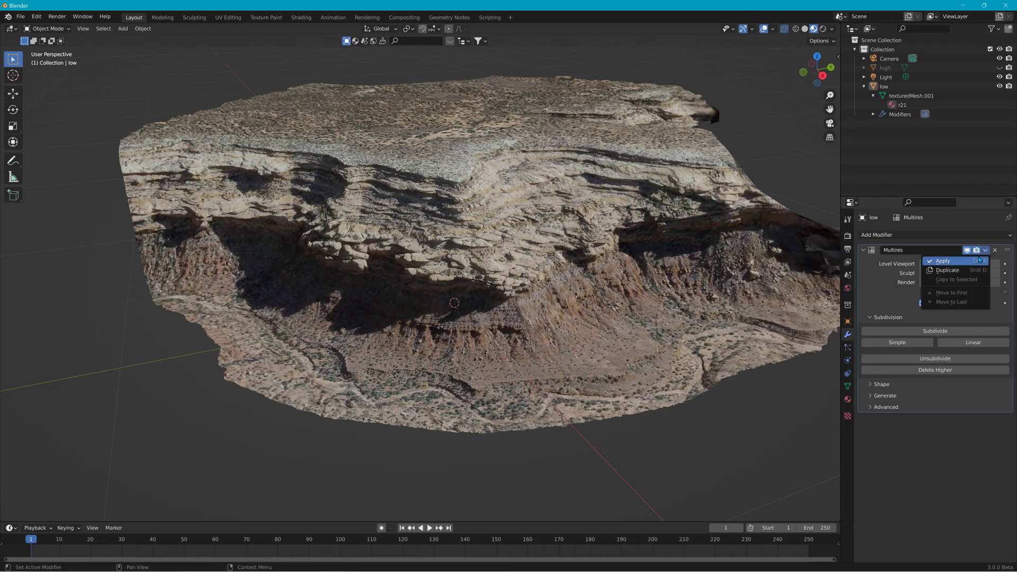
click(980, 260)
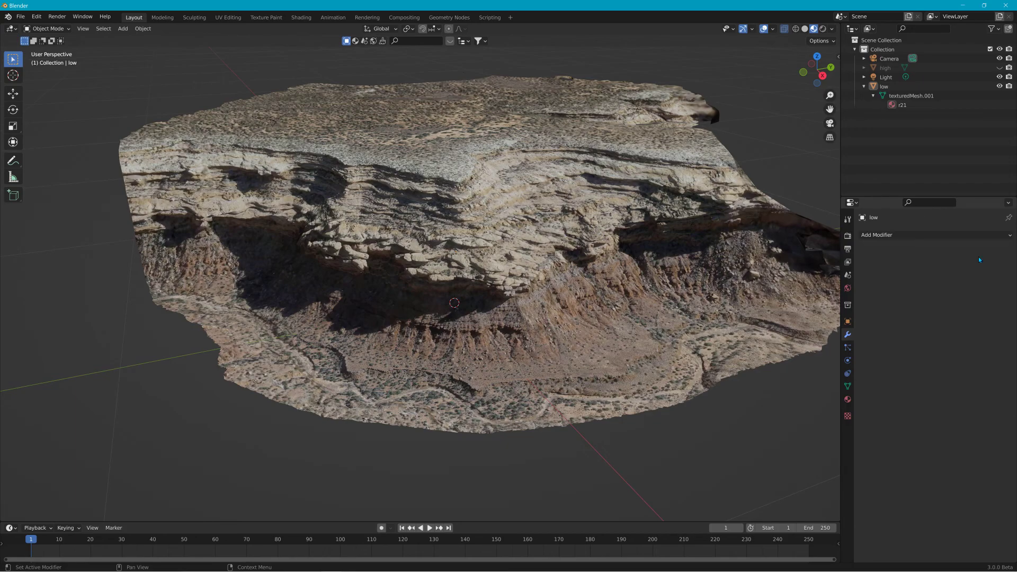
Delete the high mesh, the camera and the light from the scene collection.
click(890, 68)
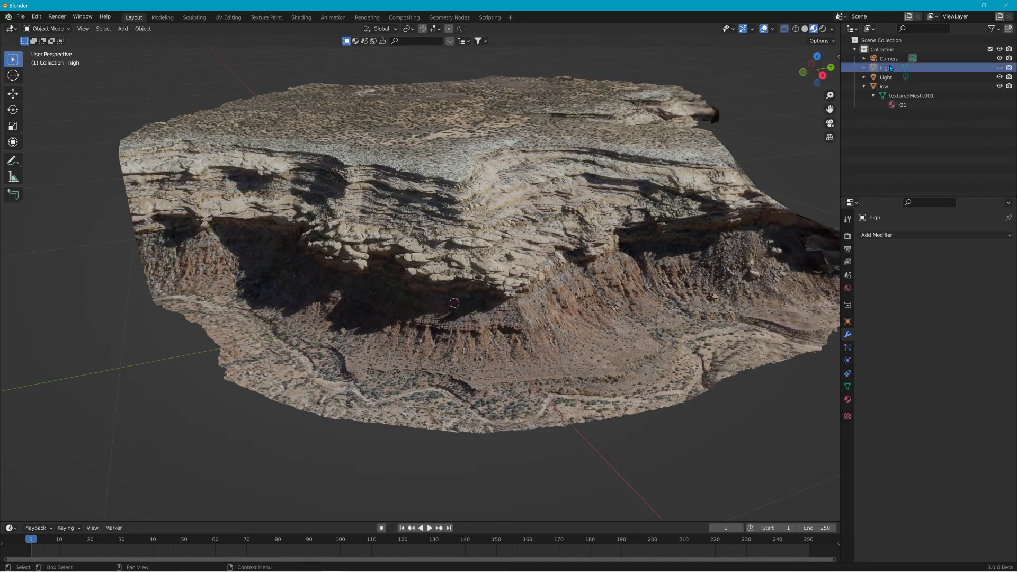
key(Delete)
click(888, 60)
key(Delete)
click(889, 61)
key(Delete)
Rename the low object to r21.
double_click(892, 59)
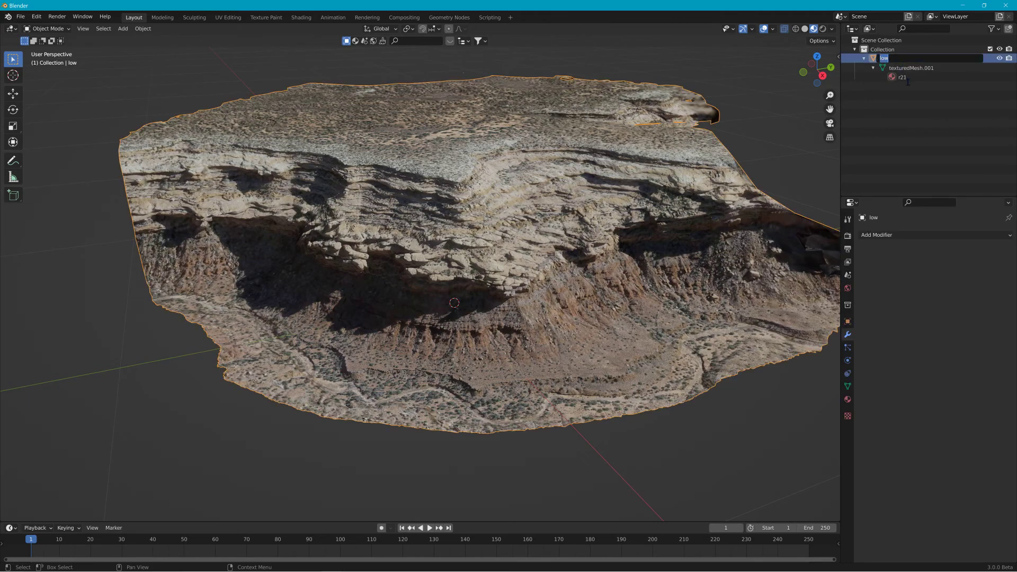
text(r21)
key(Return)
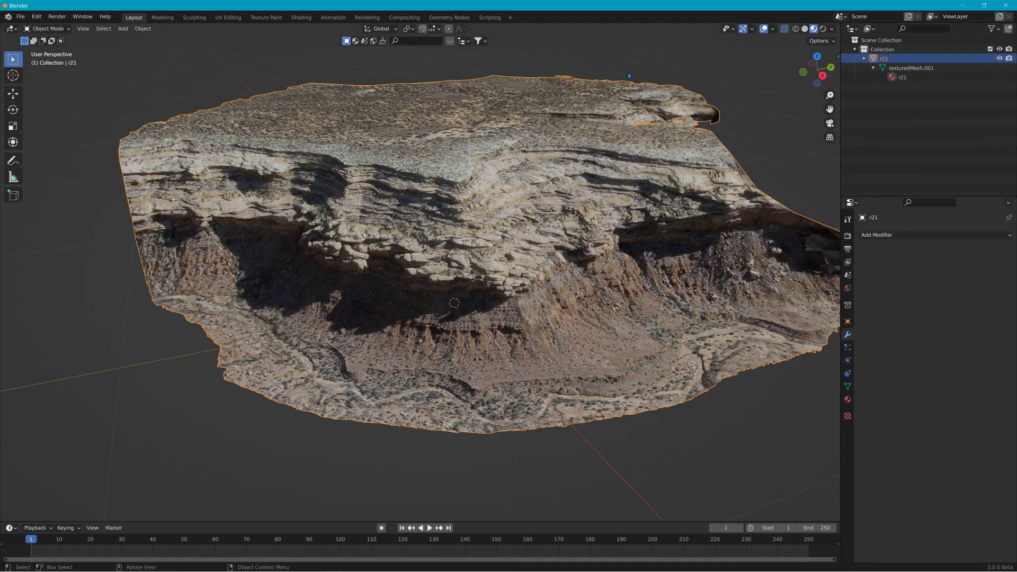
Import the Collada file For_Scale.dae from the Desktop folder into the scene.
scroll(333, 147, down, 5)
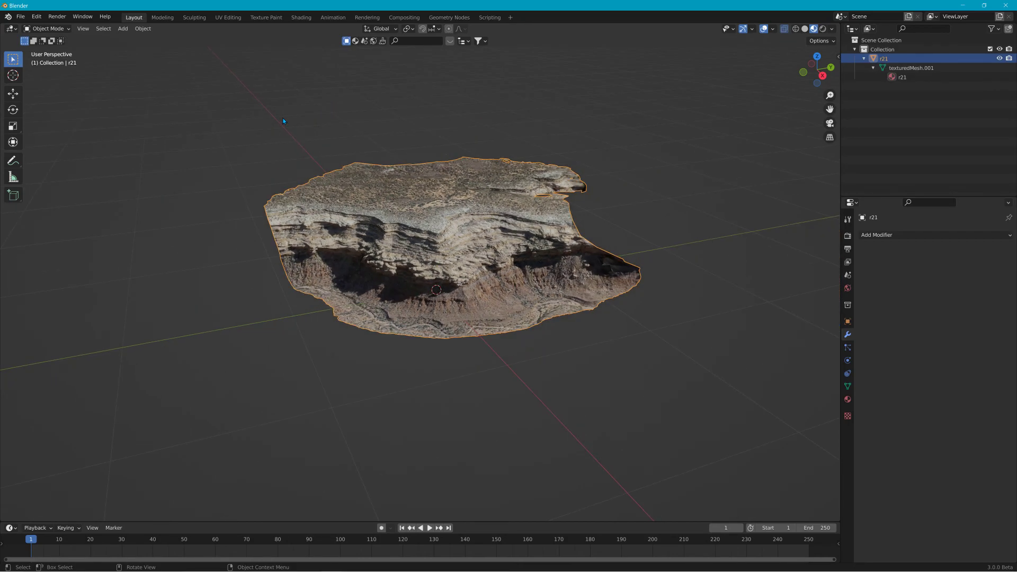
click(20, 17)
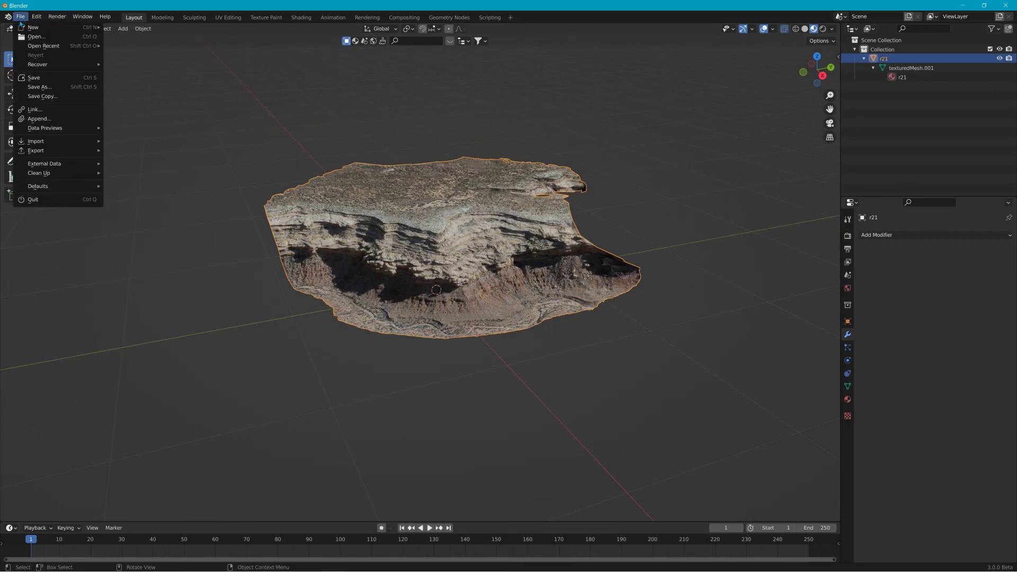
mouse_move(64, 141)
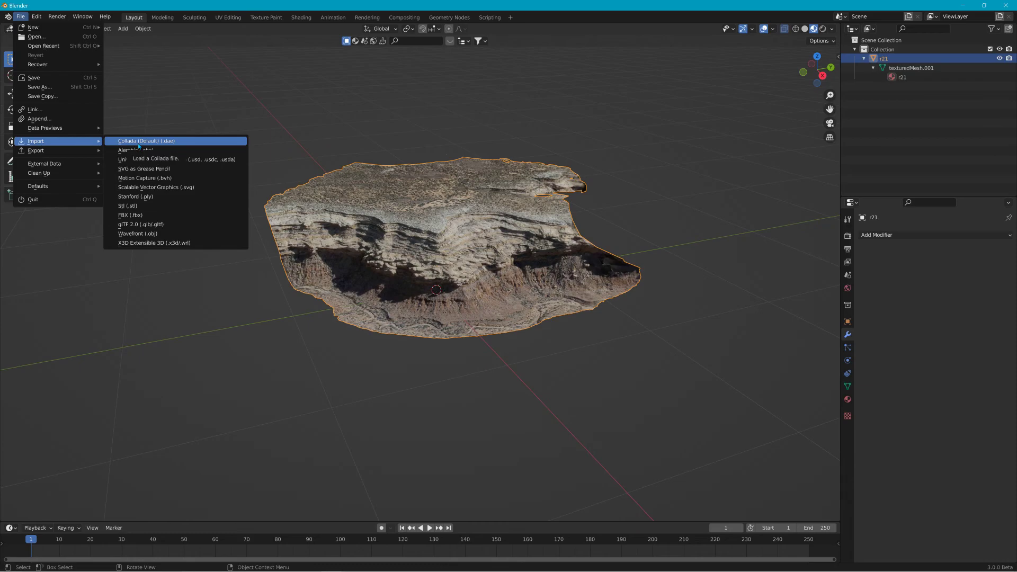
click(138, 144)
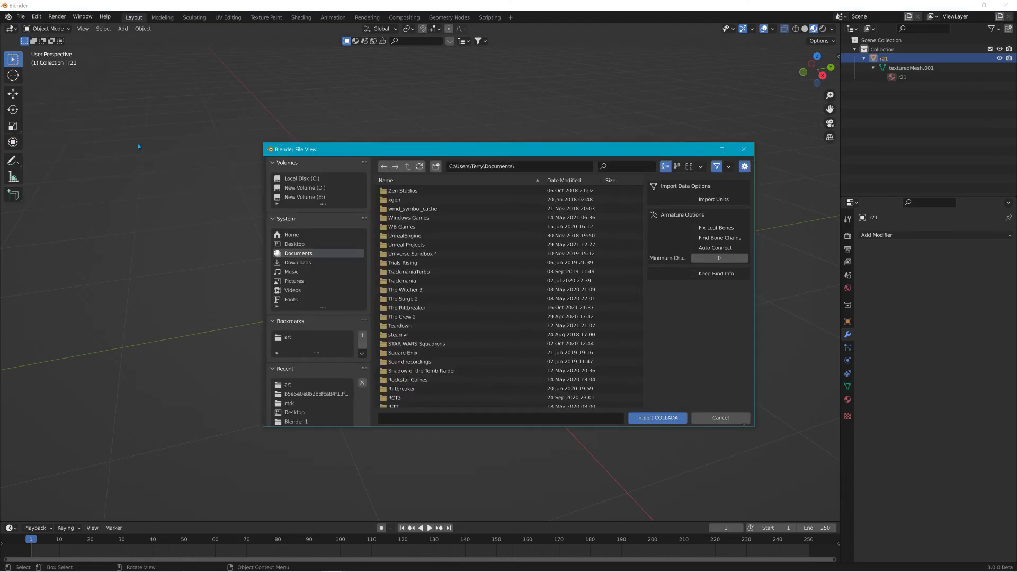
scroll(473, 372, down, 3)
scroll(473, 374, down, 8)
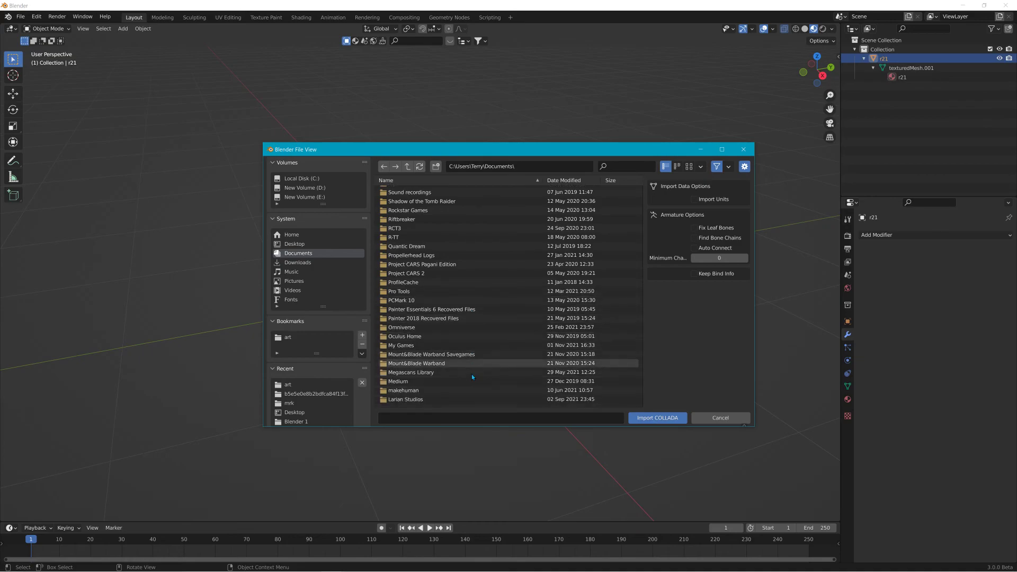
scroll(472, 374, down, 3)
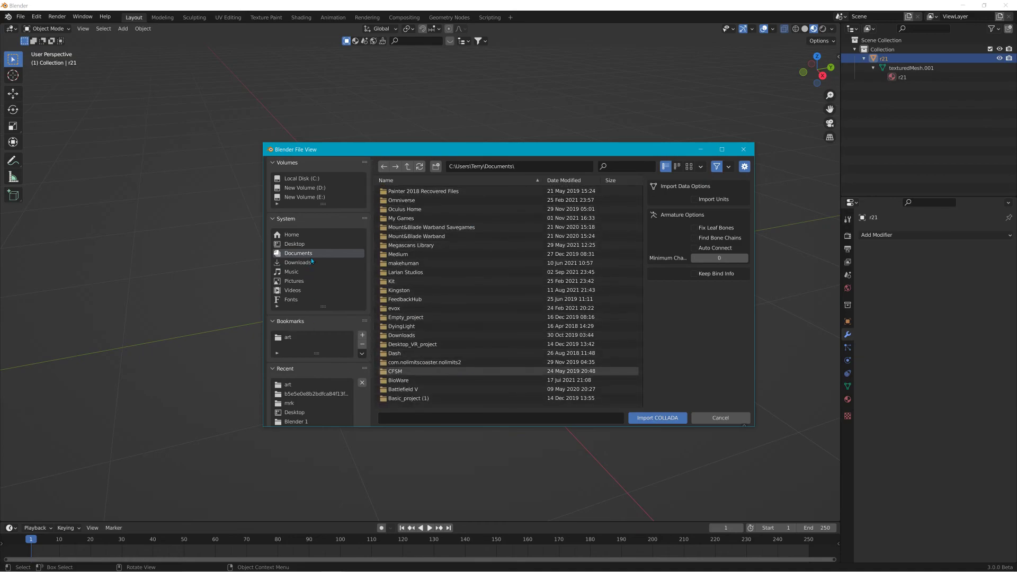
click(294, 412)
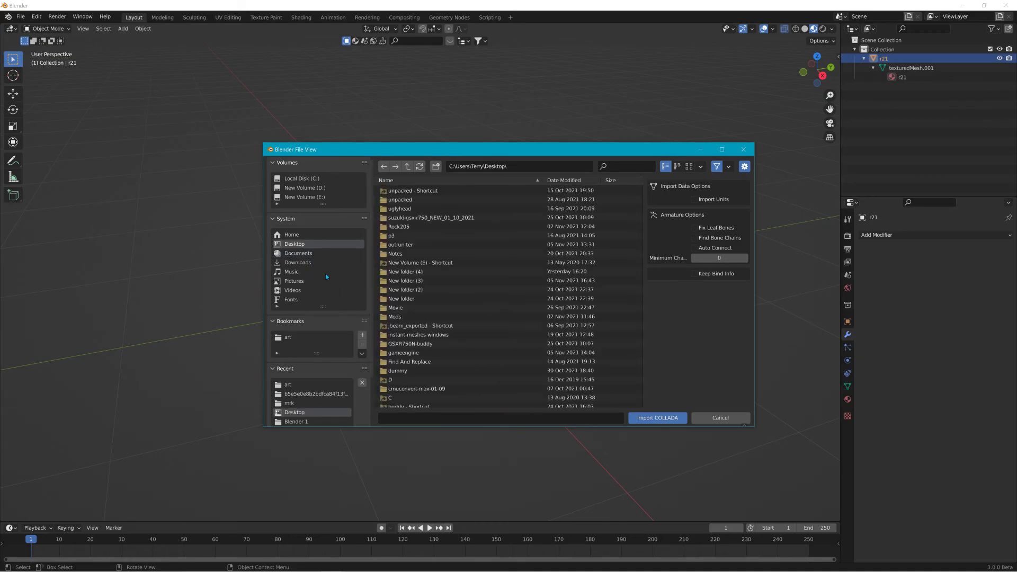
scroll(466, 376, down, 6)
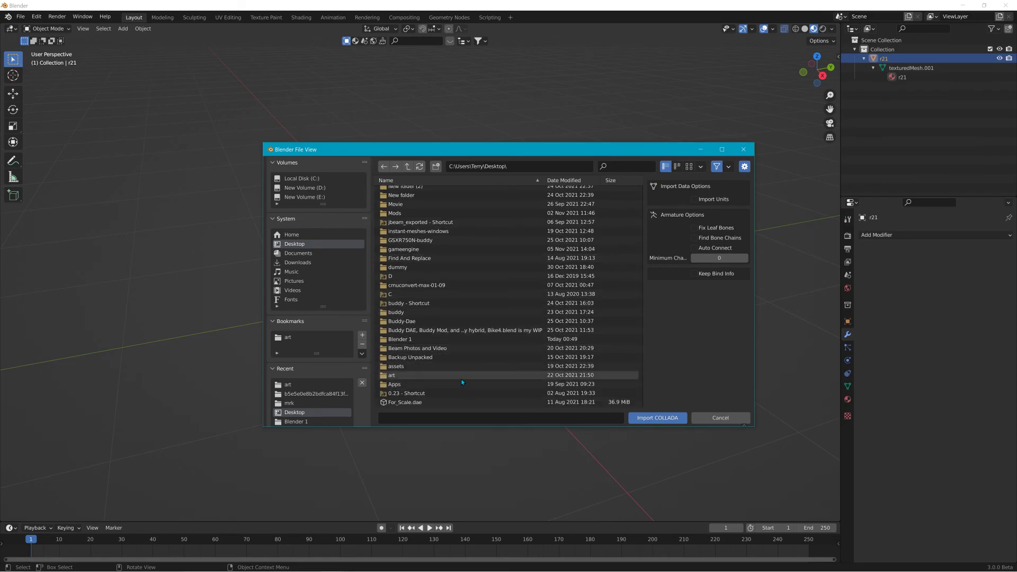
click(418, 402)
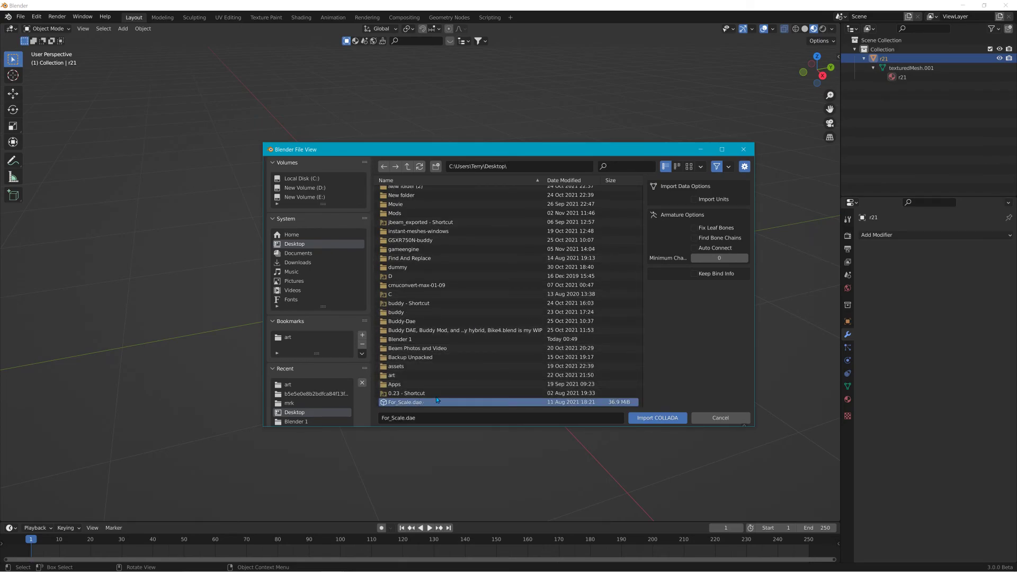
click(641, 416)
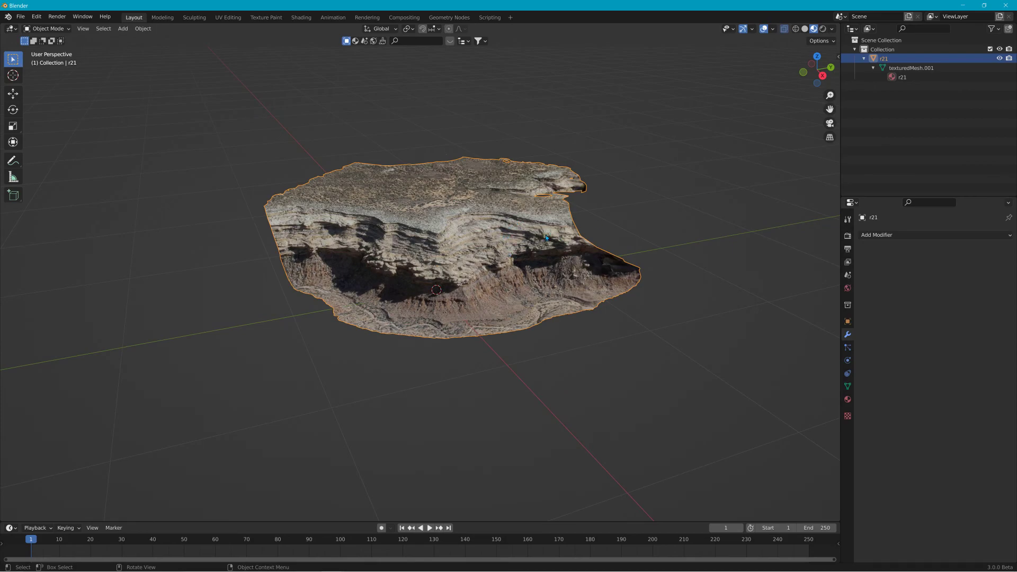
Scale the r21 cliff mesh up uniformly, using the imported vehicle as the size reference.
scroll(539, 250, down, 5)
middle_drag(527, 279, 609, 282)
click(408, 253)
key(s)
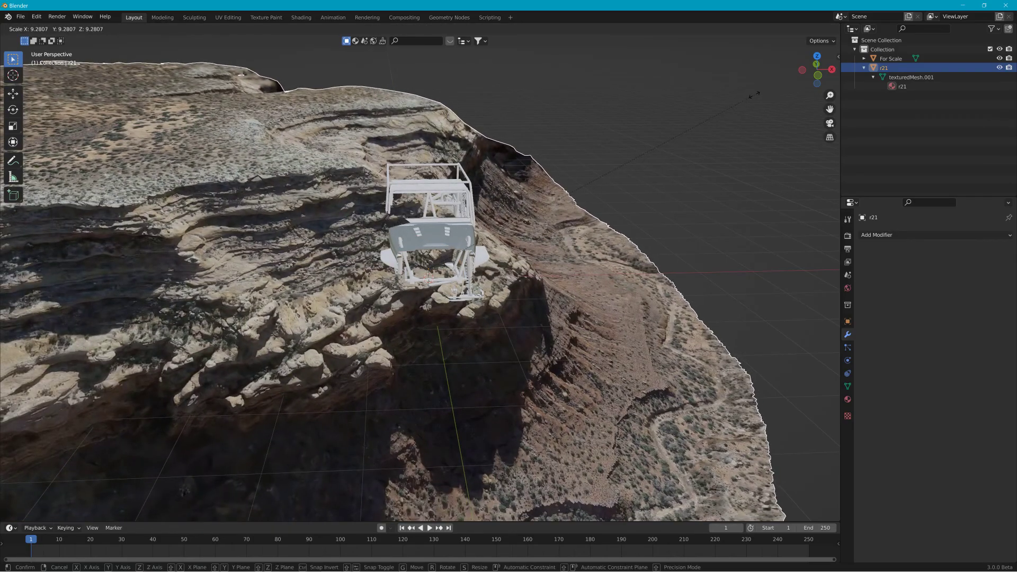
click(511, 294)
scroll(511, 291, up, 8)
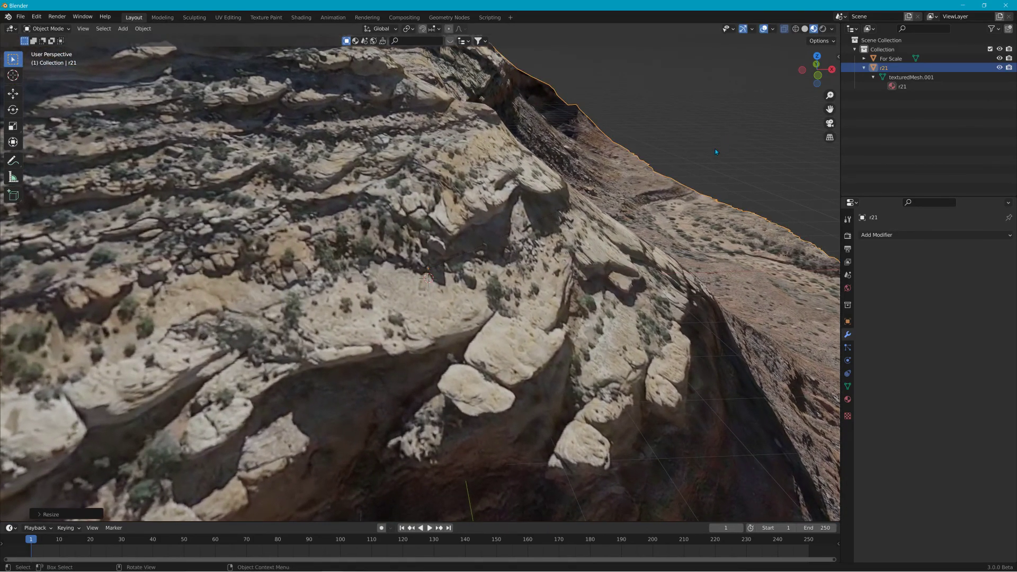
middle_drag(716, 151, 606, 193)
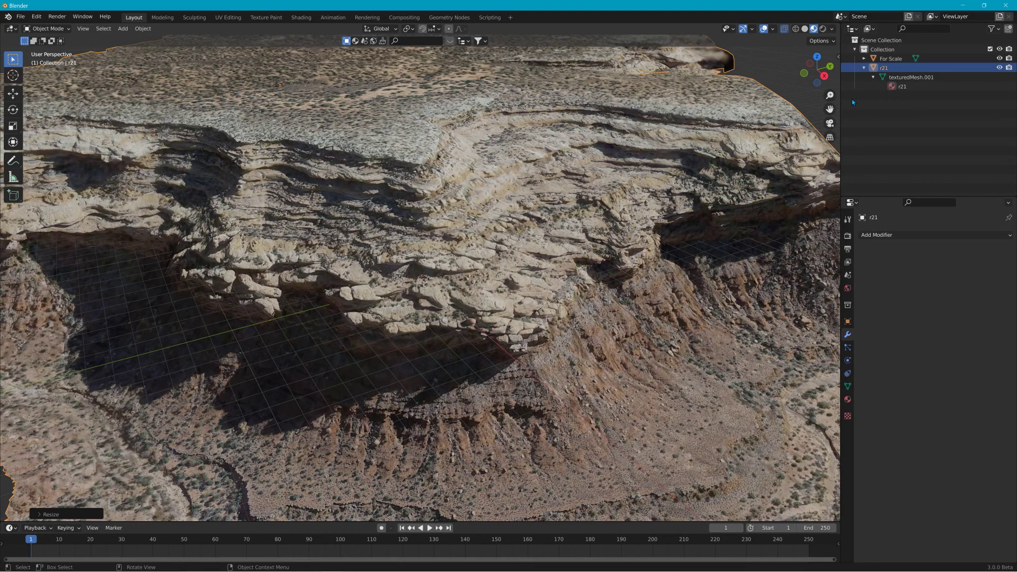
Move the For Scale vehicle onto the cliff's upper surface and adjust its scale.
click(890, 59)
key(g)
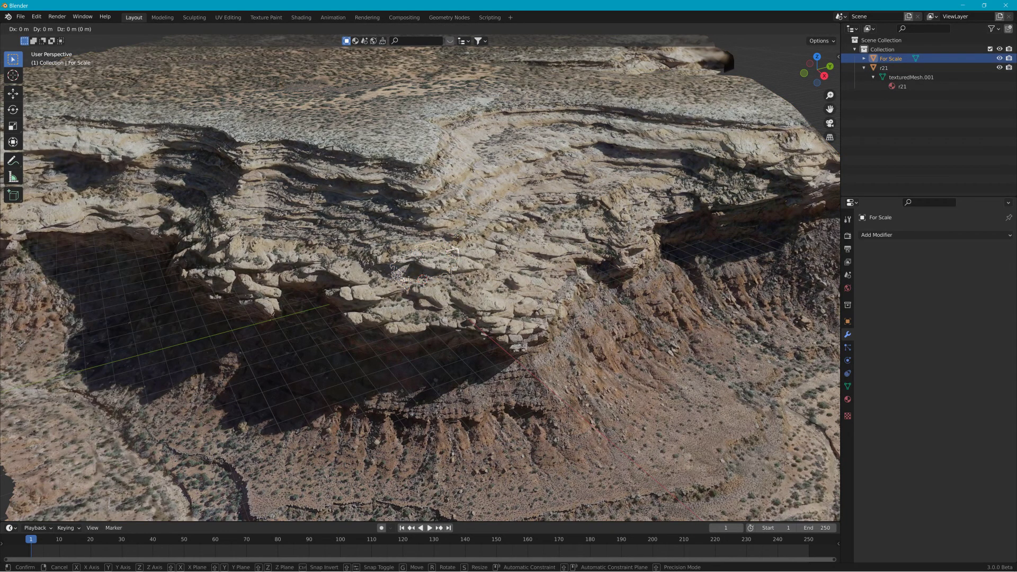
click(459, 114)
scroll(462, 190, down, 2)
middle_drag(462, 190, 511, 187)
key(s)
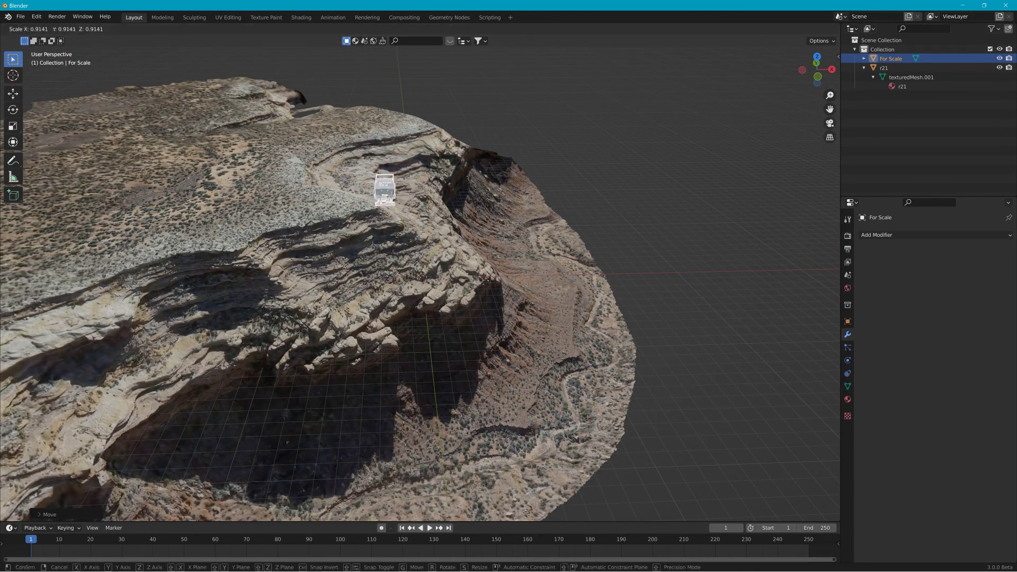
click(434, 196)
Select the r21 mesh and scale it up uniformly a second time relative to the vehicle.
middle_drag(434, 196, 469, 253)
click(470, 253)
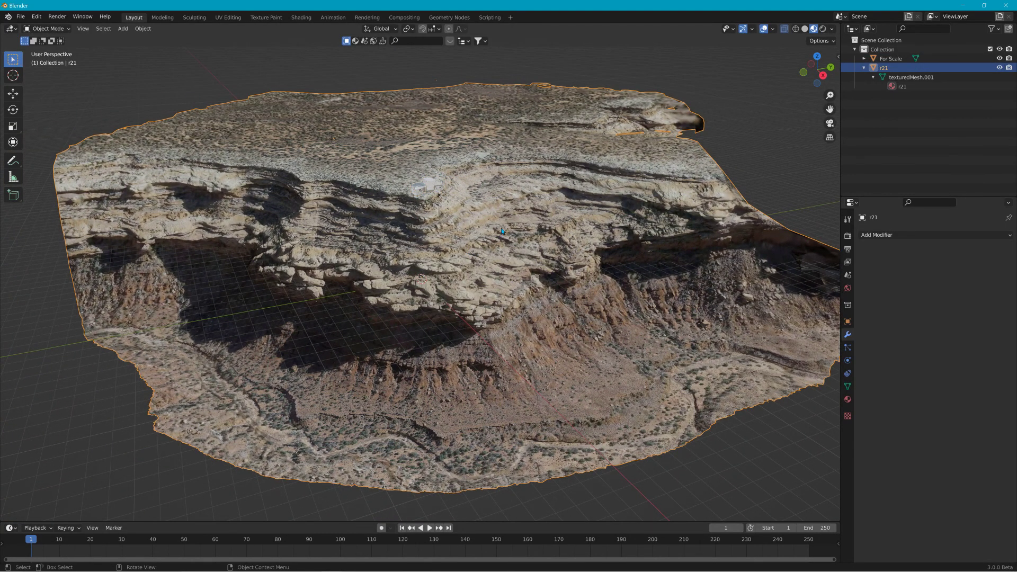
key(s)
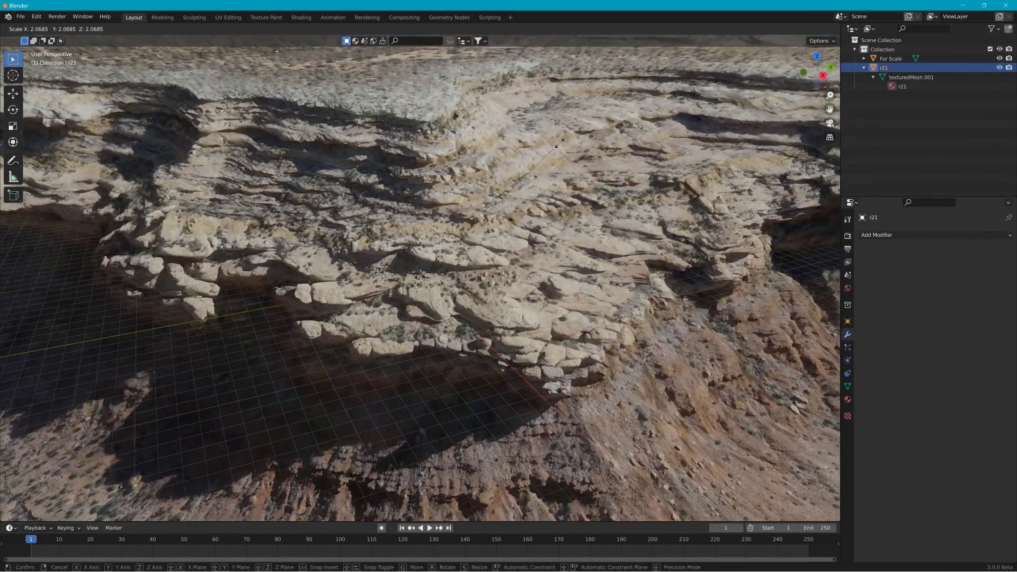
click(542, 178)
Delete the For Scale reference object from the scene.
scroll(540, 179, down, 6)
middle_drag(537, 181, 600, 178)
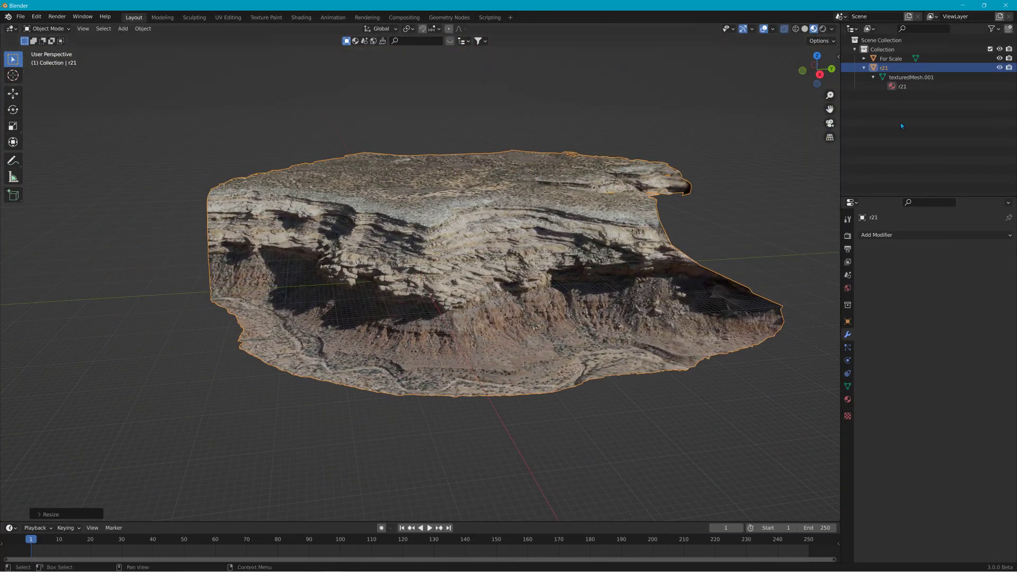
click(895, 58)
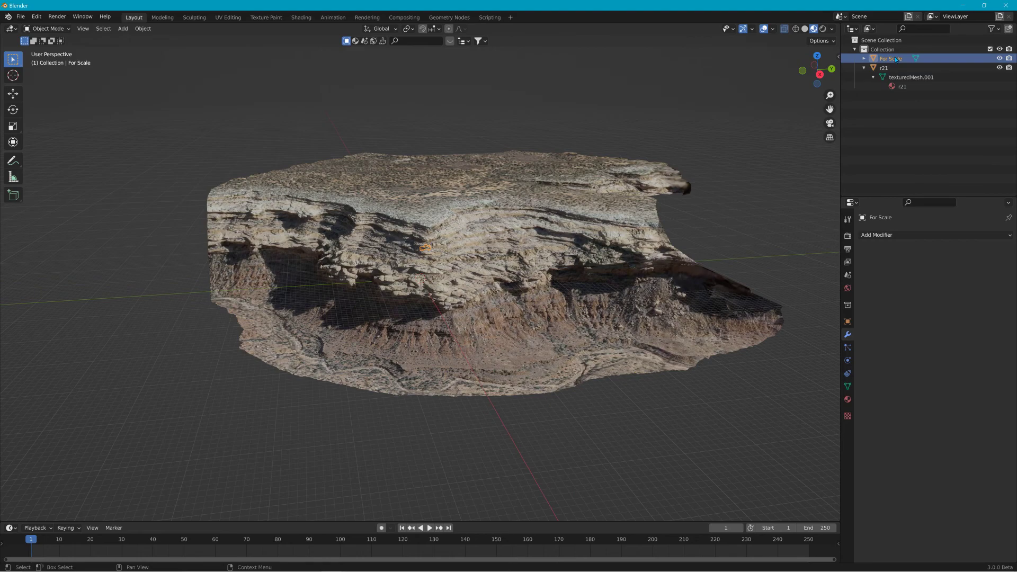
key(x)
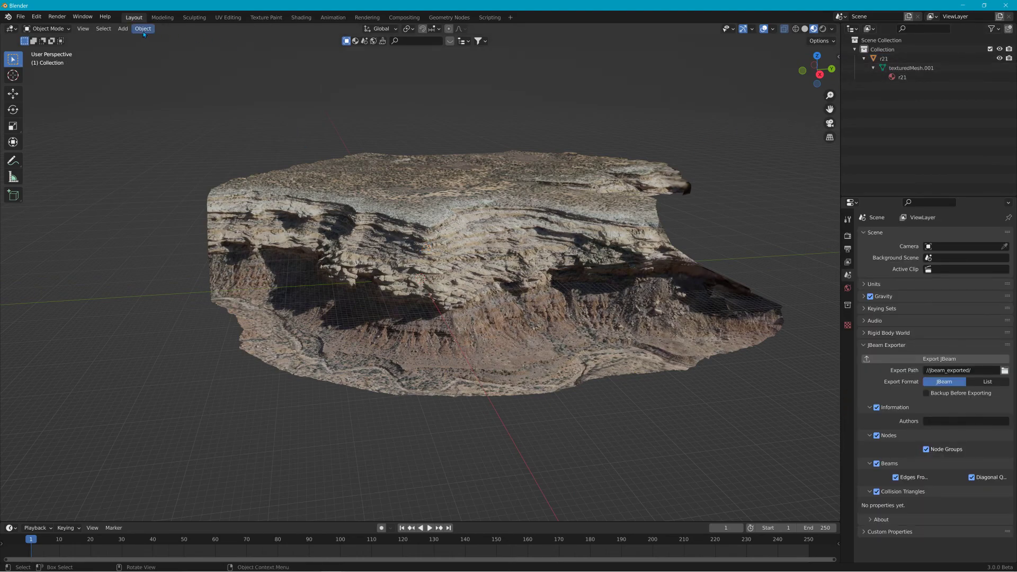
Add two Plain Axes empties to the scene.
click(123, 28)
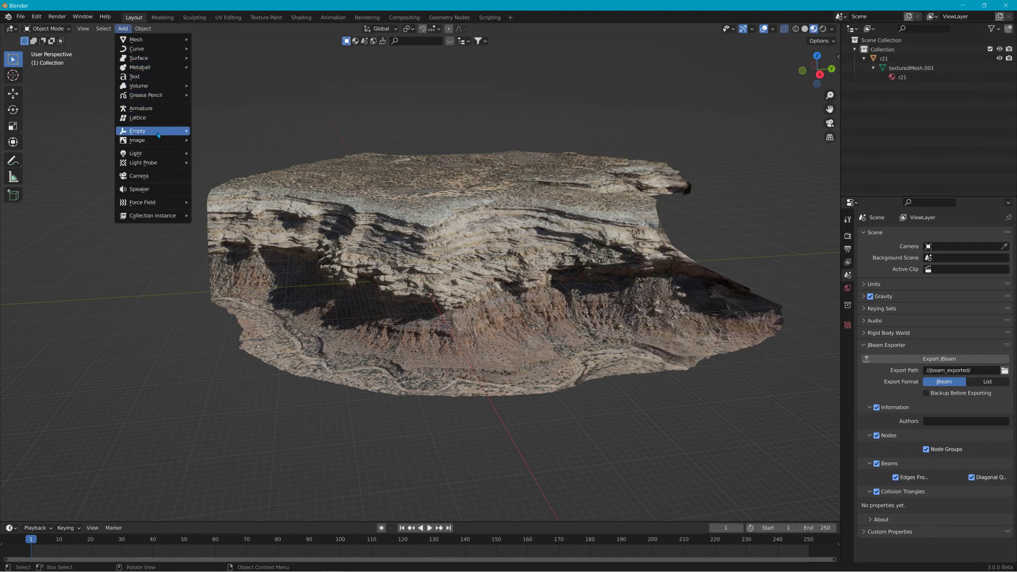
mouse_move(154, 131)
click(227, 133)
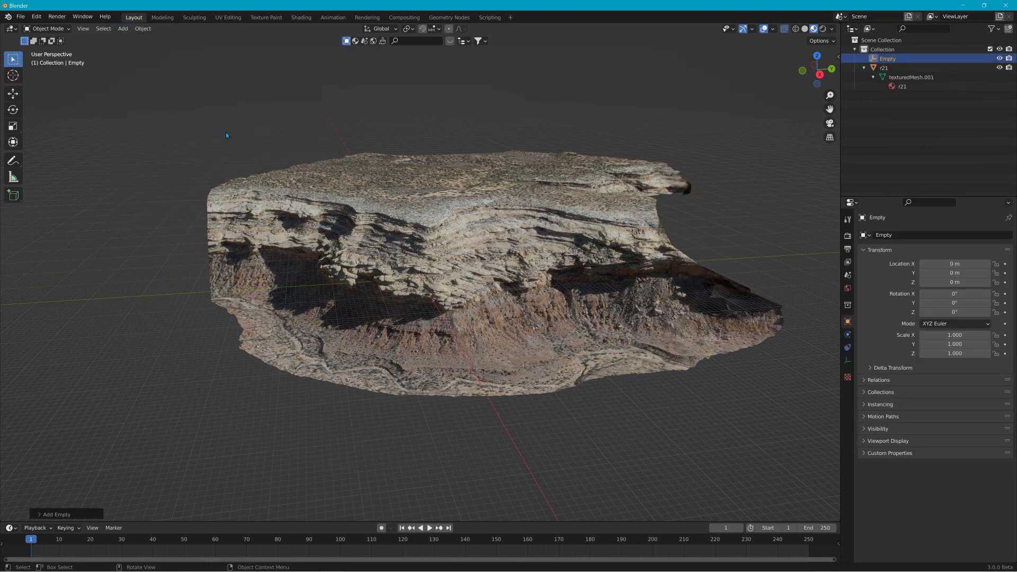
click(123, 29)
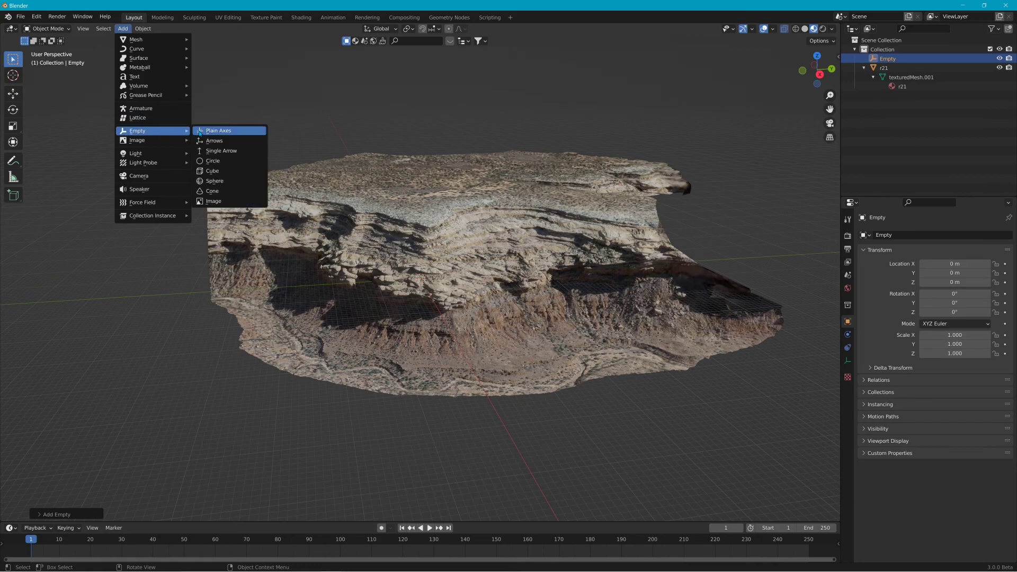
click(203, 132)
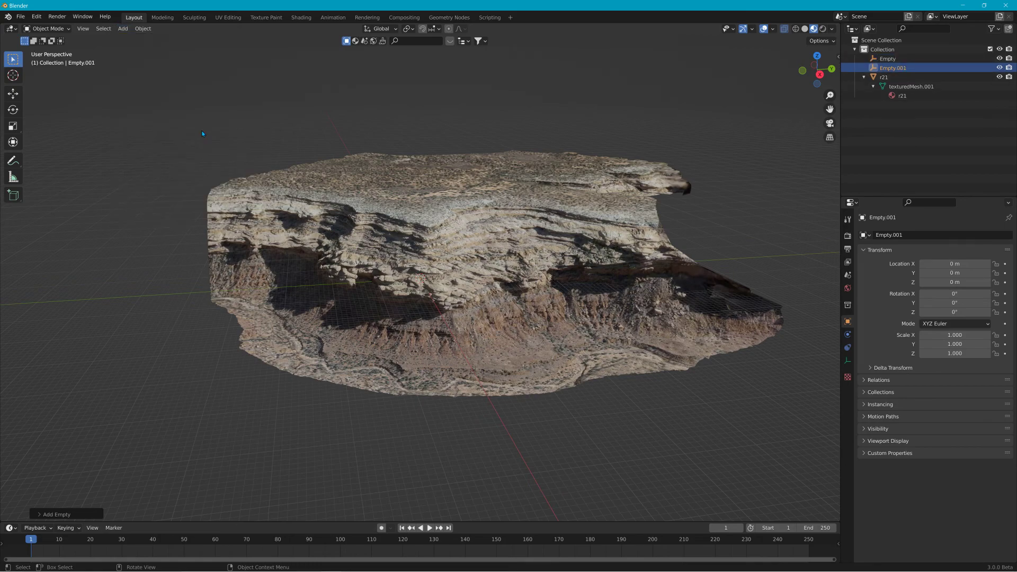
Rename the first empty base00 and the second empty start01.
double_click(888, 58)
text(b)
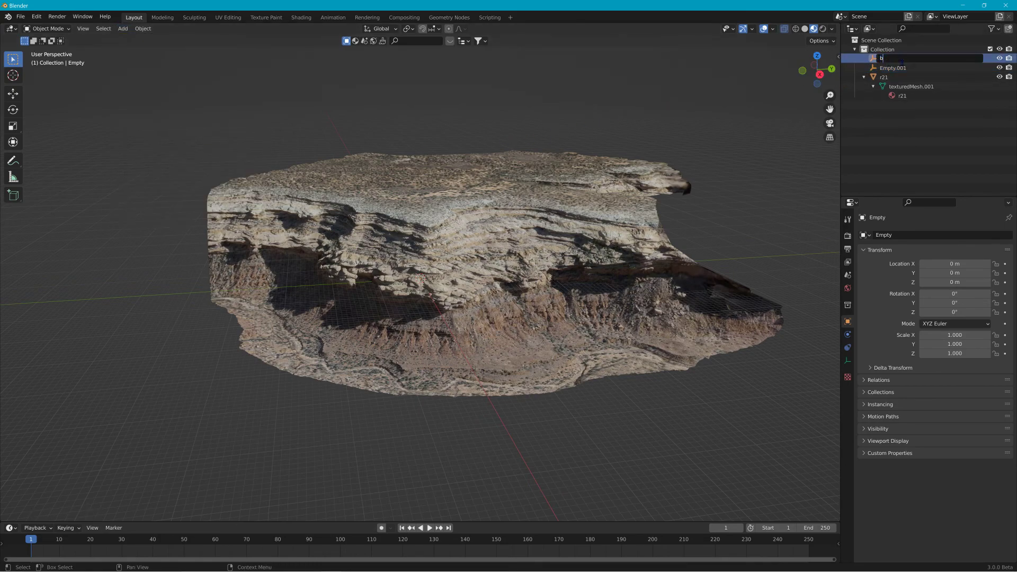
text(ase00)
key(Return)
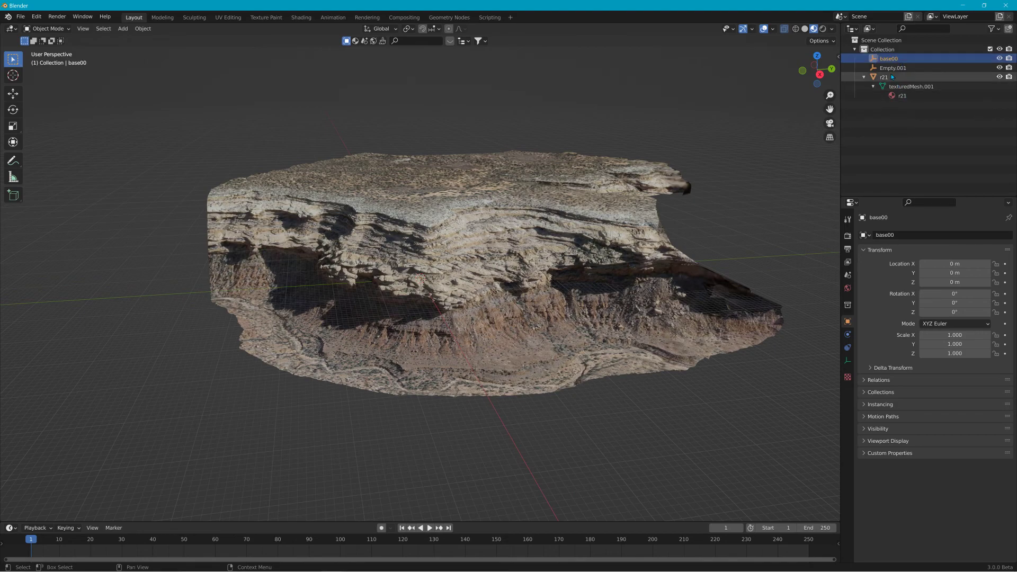
double_click(893, 68)
text(start01)
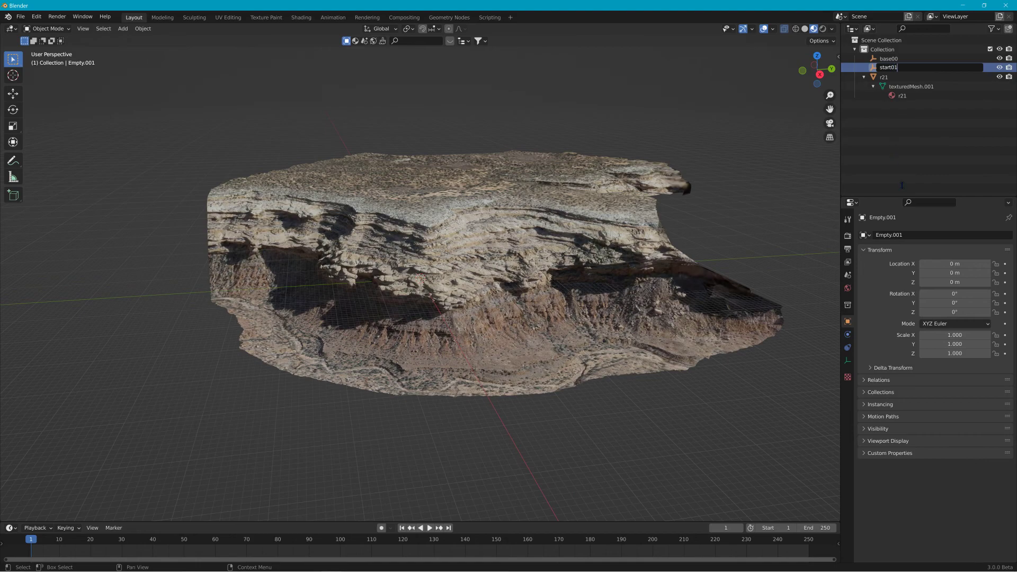
key(Return)
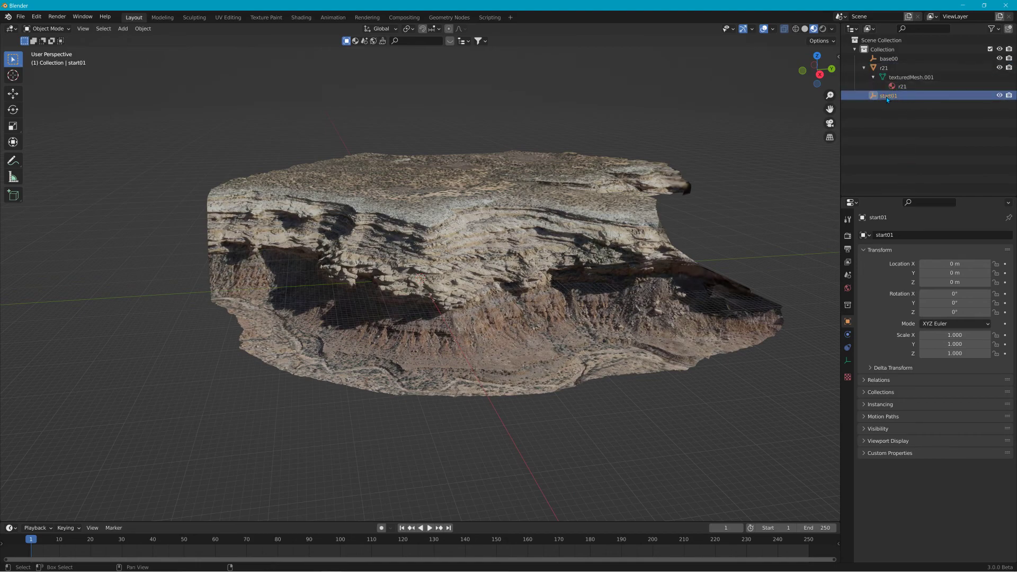
Parent start01 to base00 and r21 to start01 in the scene hierarchy.
drag(887, 98, 890, 62)
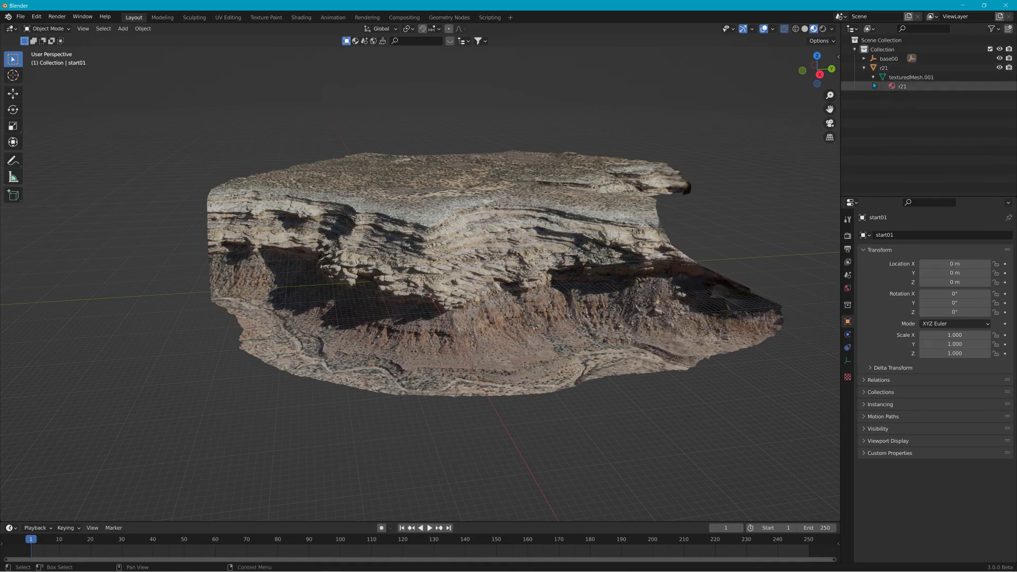
click(887, 78)
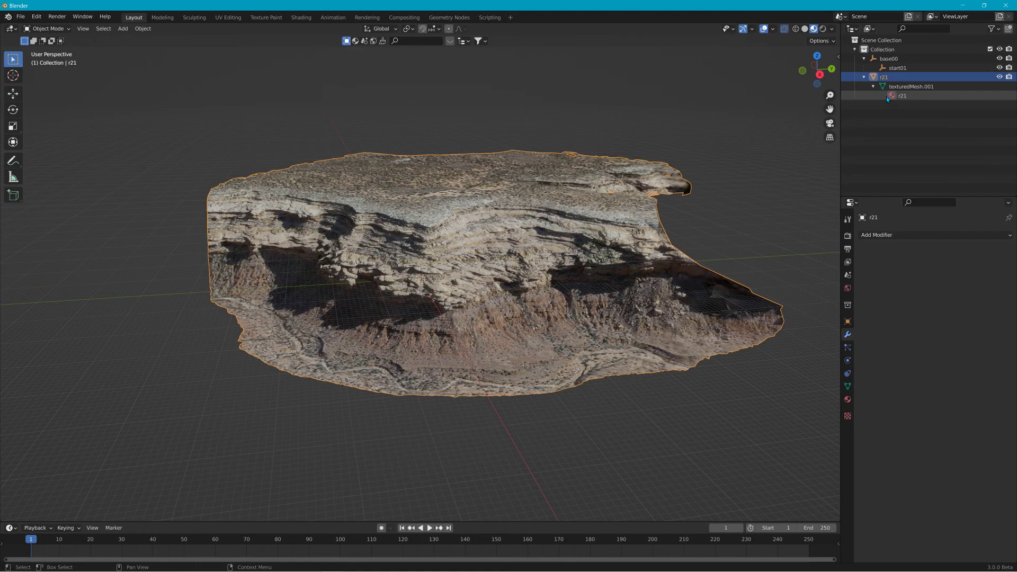
drag(885, 78, 905, 69)
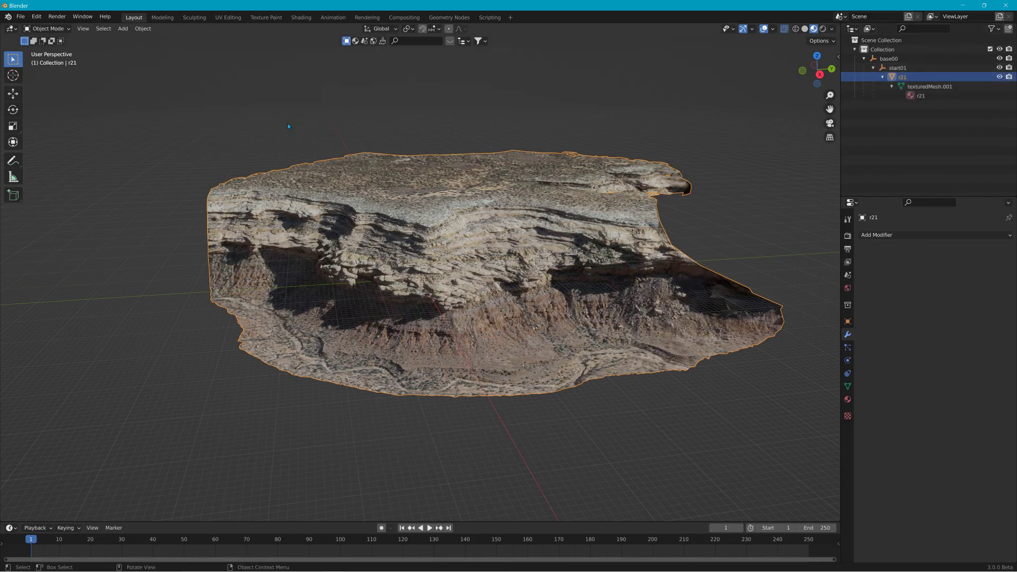
Apply the object transform on the r21 mesh.
click(139, 29)
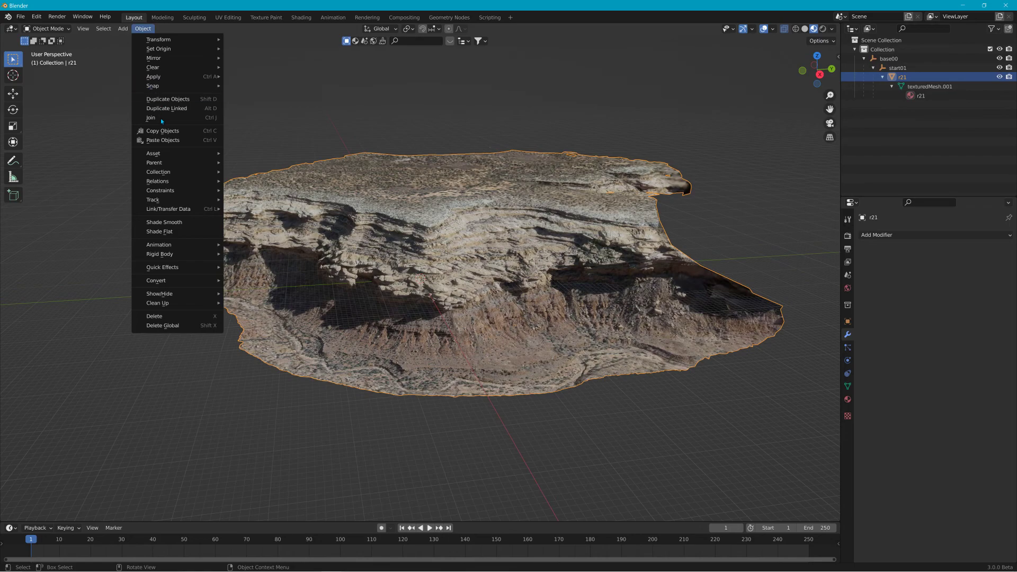
mouse_move(161, 157)
mouse_move(177, 78)
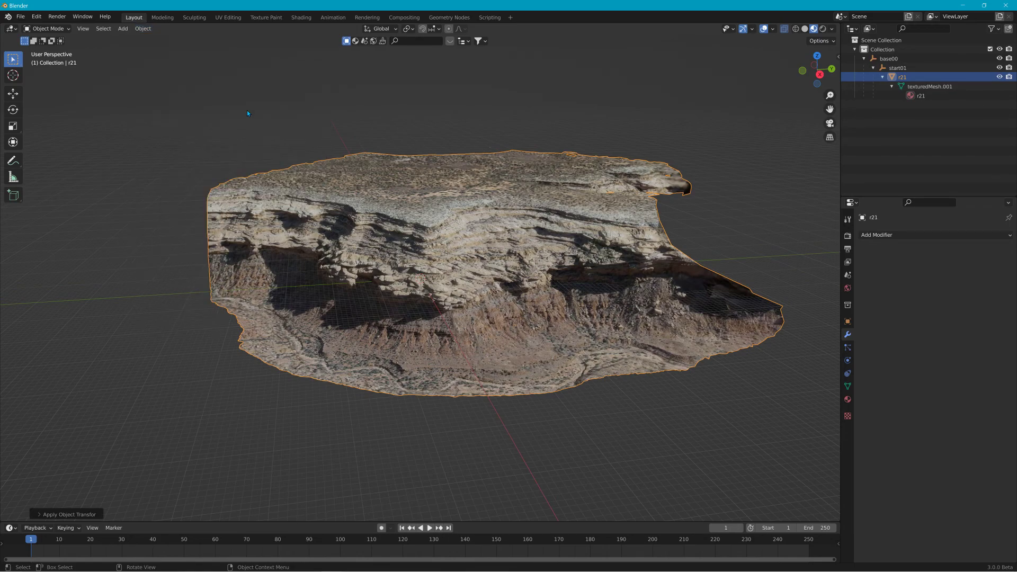
Tilt the r21 mesh slightly in the right orthographic view to level it with the ground line.
middle_drag(355, 185, 472, 168)
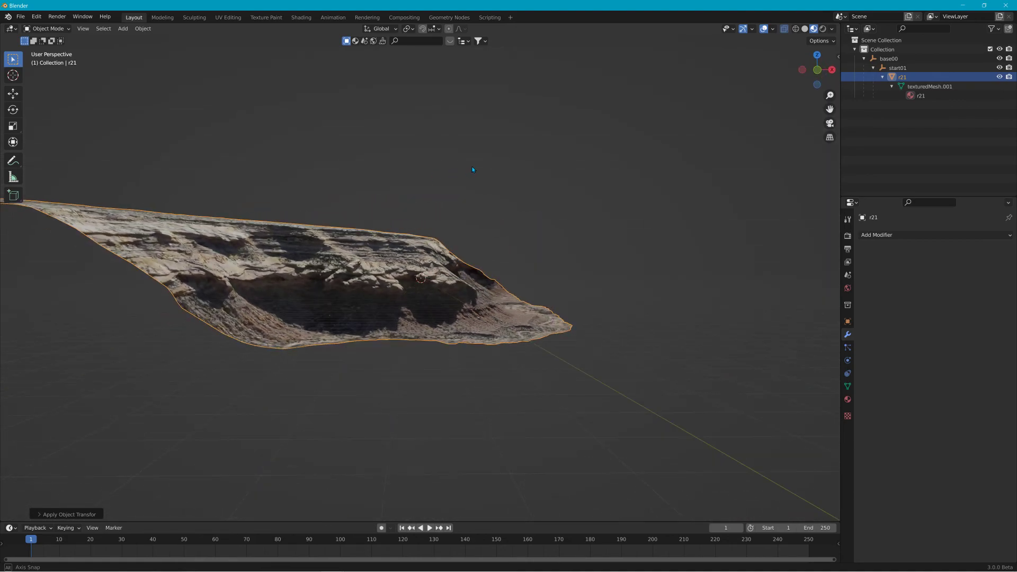
click(817, 70)
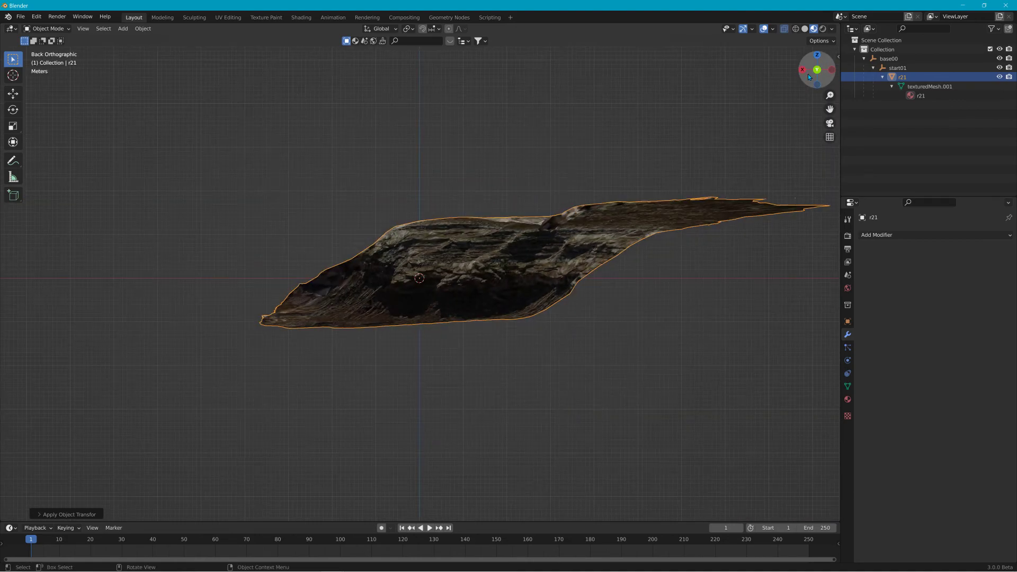
middle_drag(287, 284, 621, 209)
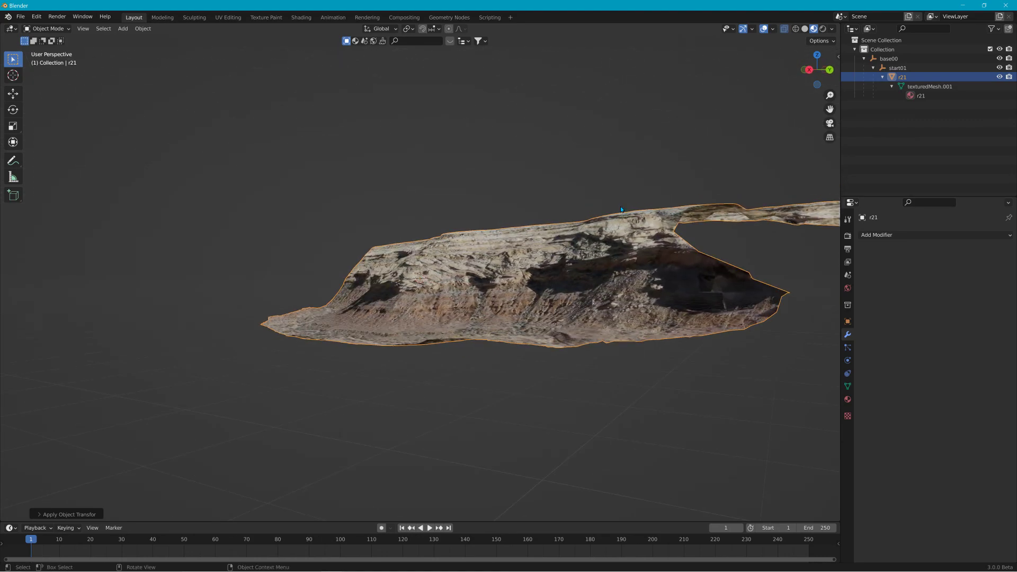
click(810, 70)
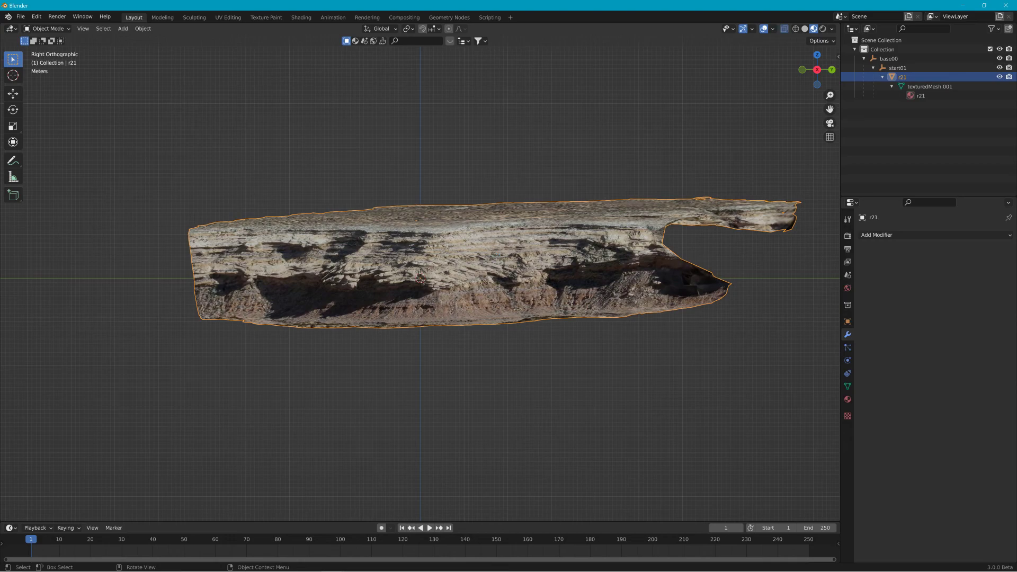
key(r)
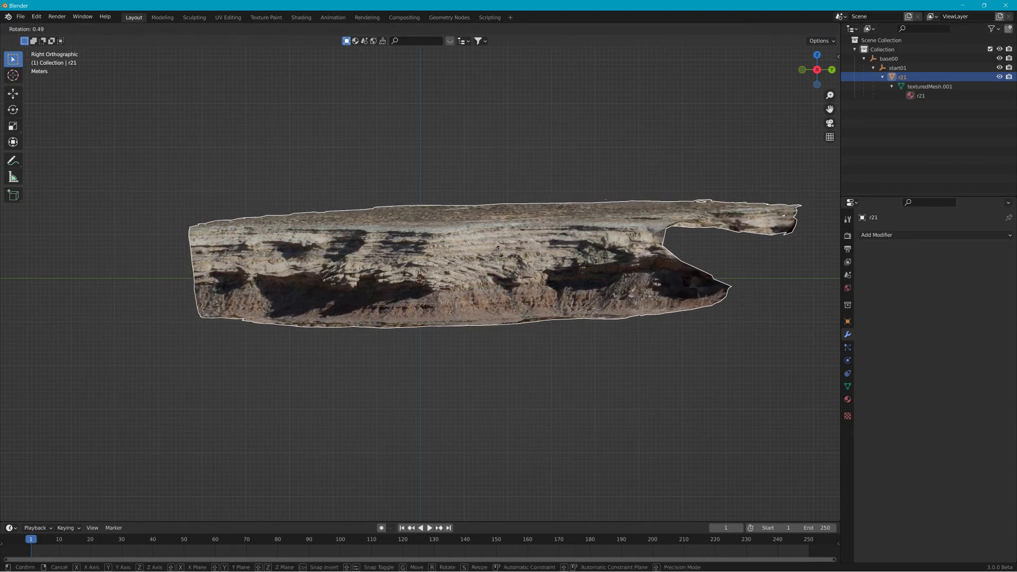
click(500, 253)
Raise the r21 mesh about 6 m along the global Z axis.
key(g)
key(z)
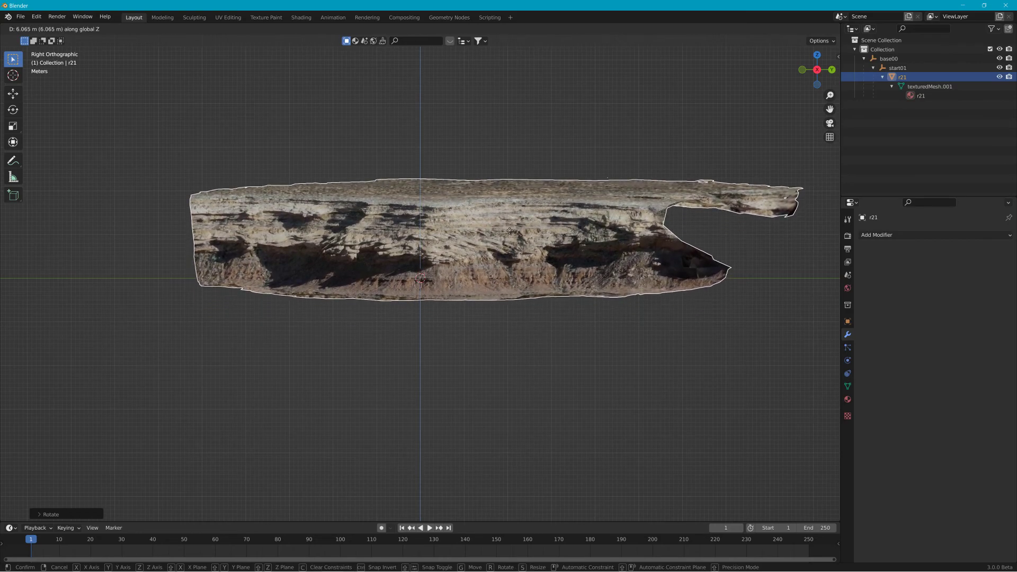
click(509, 229)
mouse_move(510, 229)
middle_down()
mouse_move(486, 252)
mouse_move(509, 222)
middle_up()
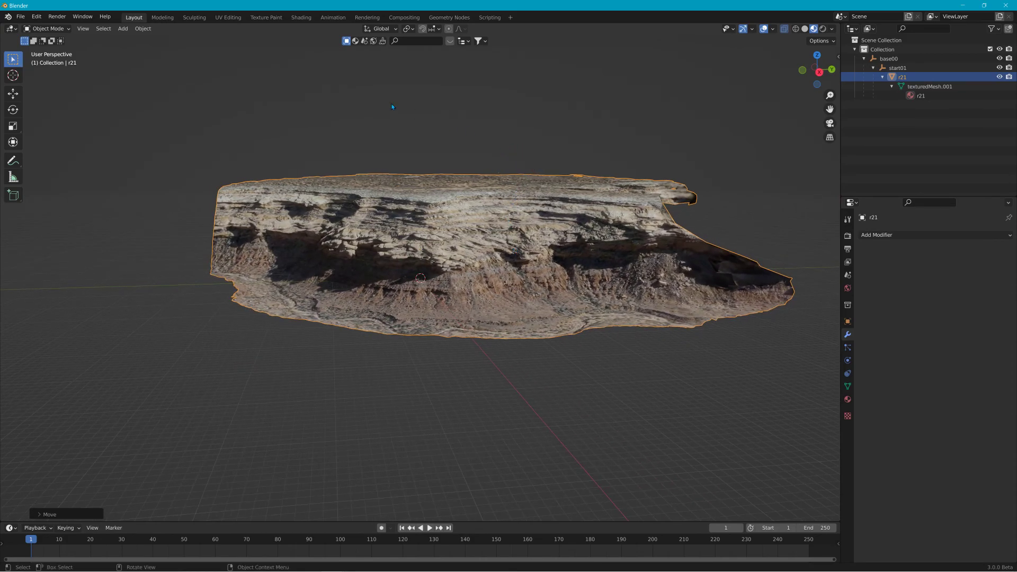
Export the scene in Collada format as r21.dae into the outrun level's art folder.
click(20, 16)
mouse_move(62, 148)
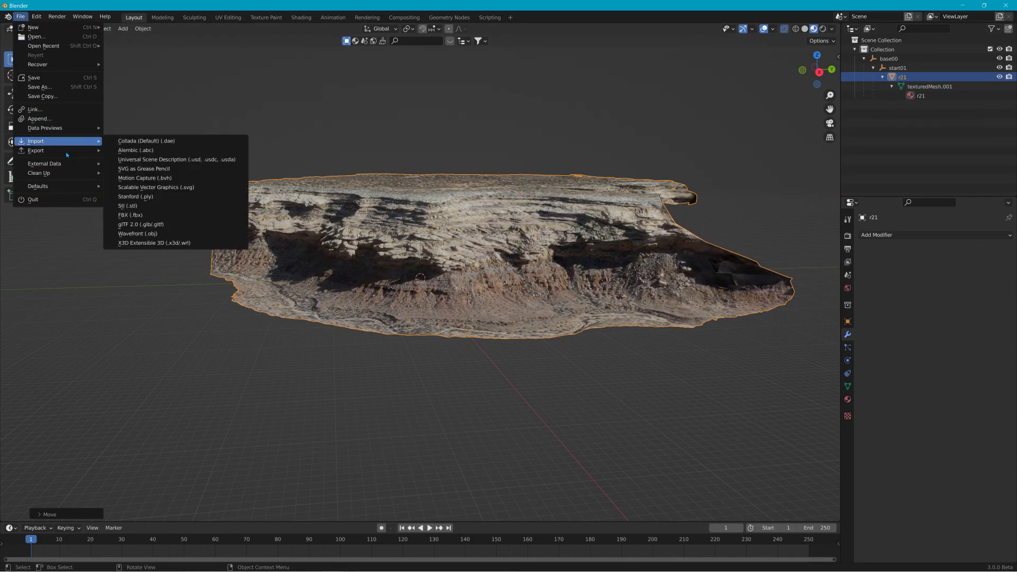
click(163, 151)
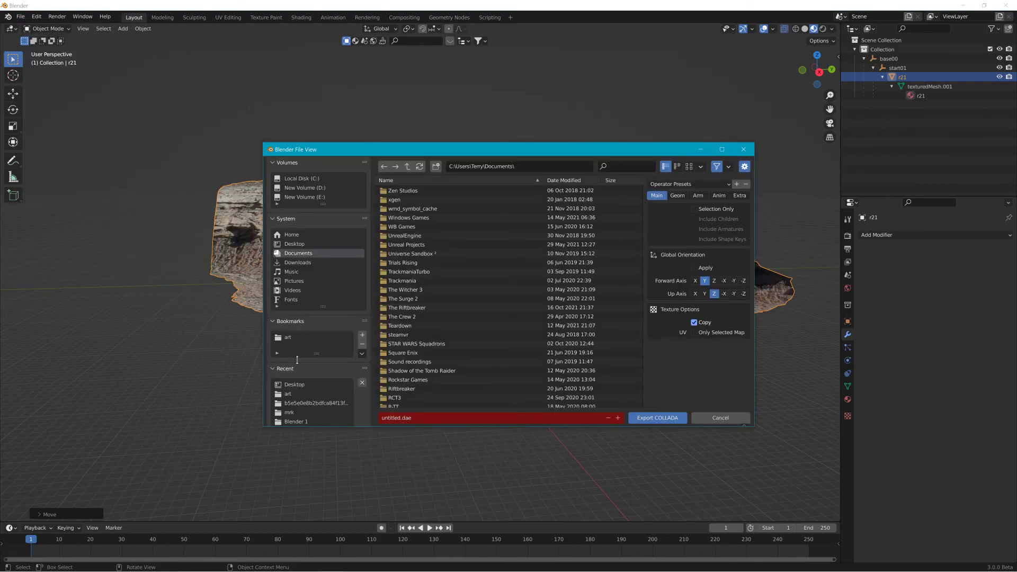
click(288, 394)
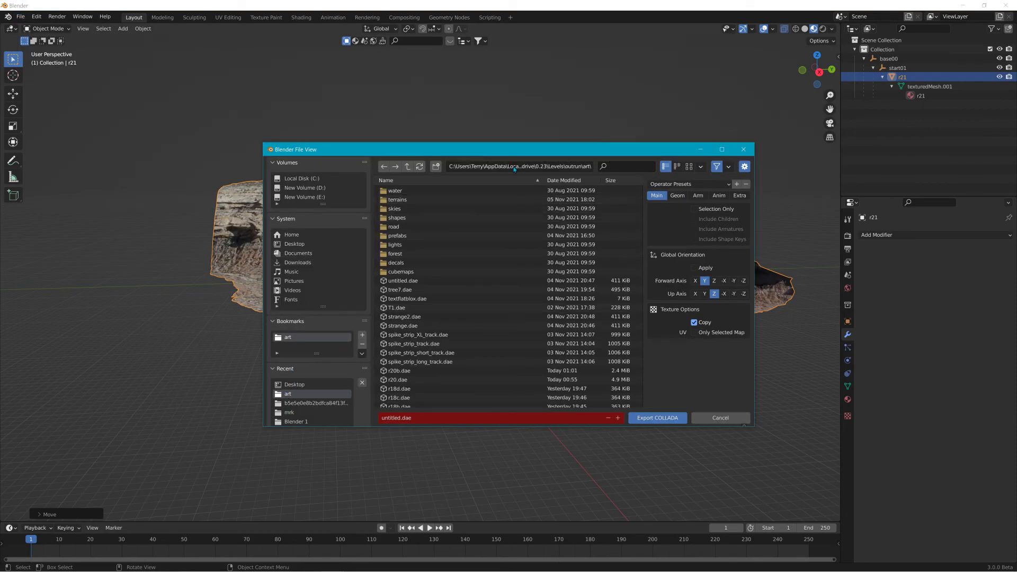
click(430, 418)
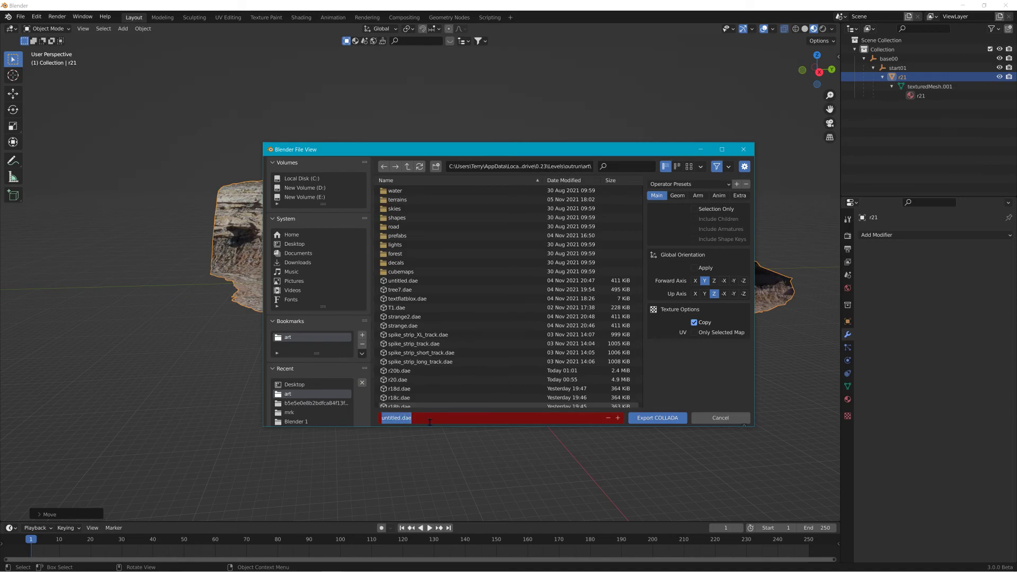
text(r21)
click(681, 196)
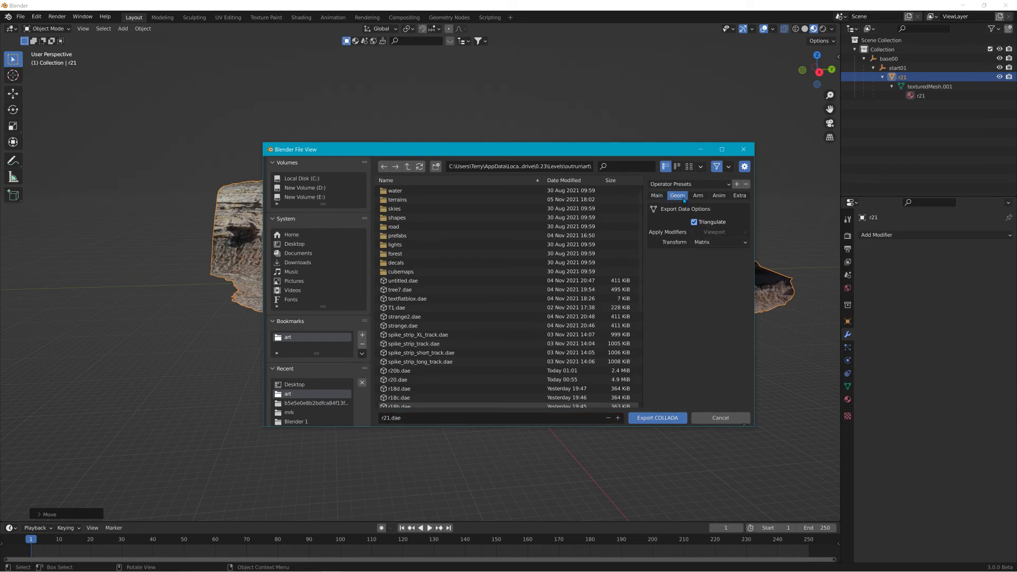
click(657, 196)
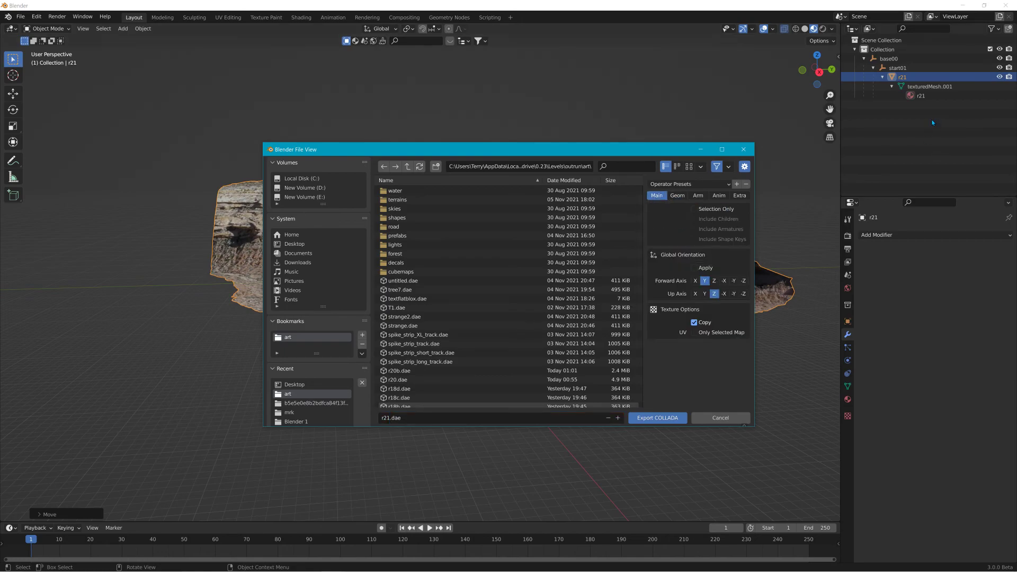
click(651, 419)
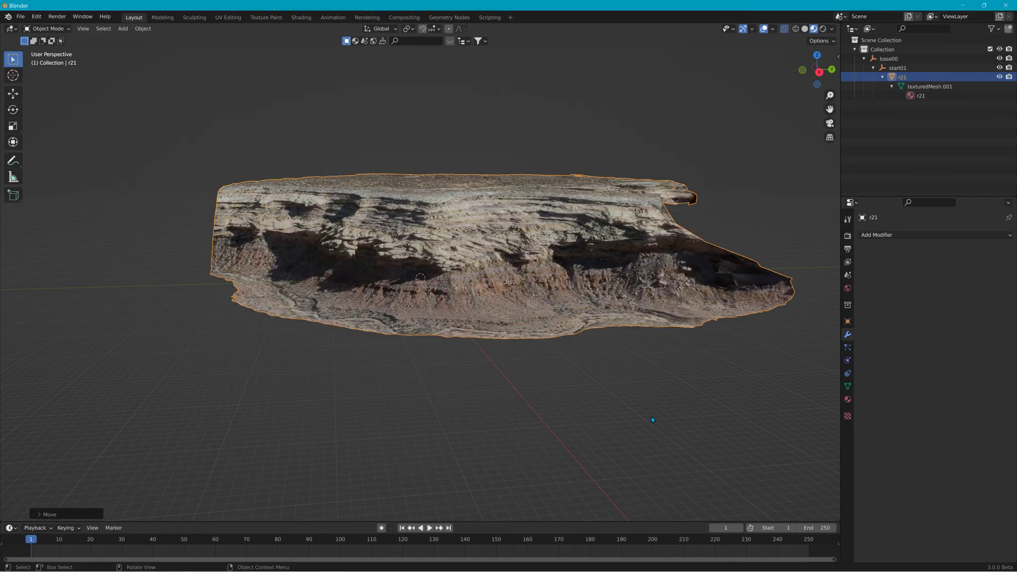
Minimize the open windows, switch to the Edge browser, search for "youtube" and open the YouTube site.
click(963, 7)
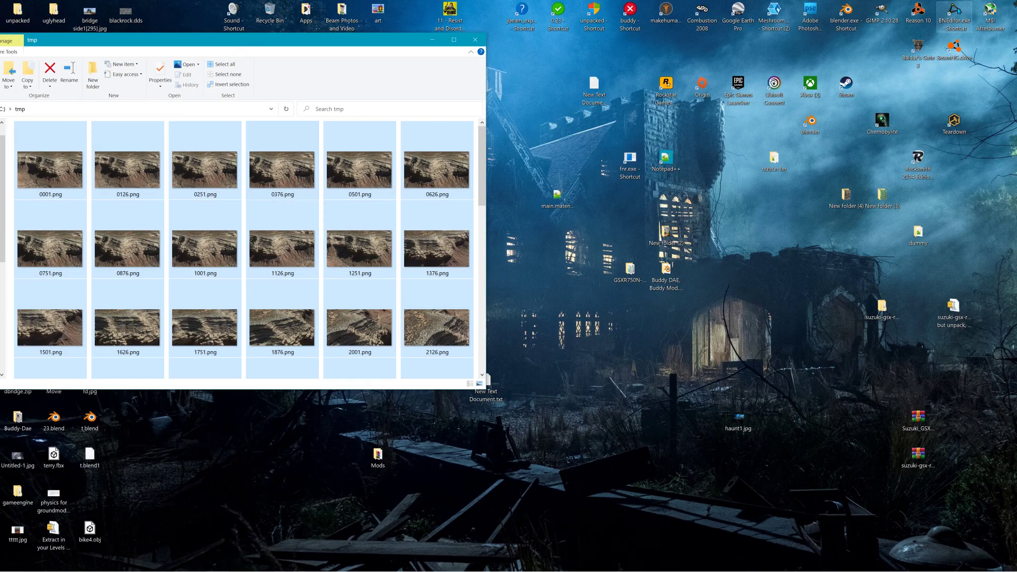
click(435, 43)
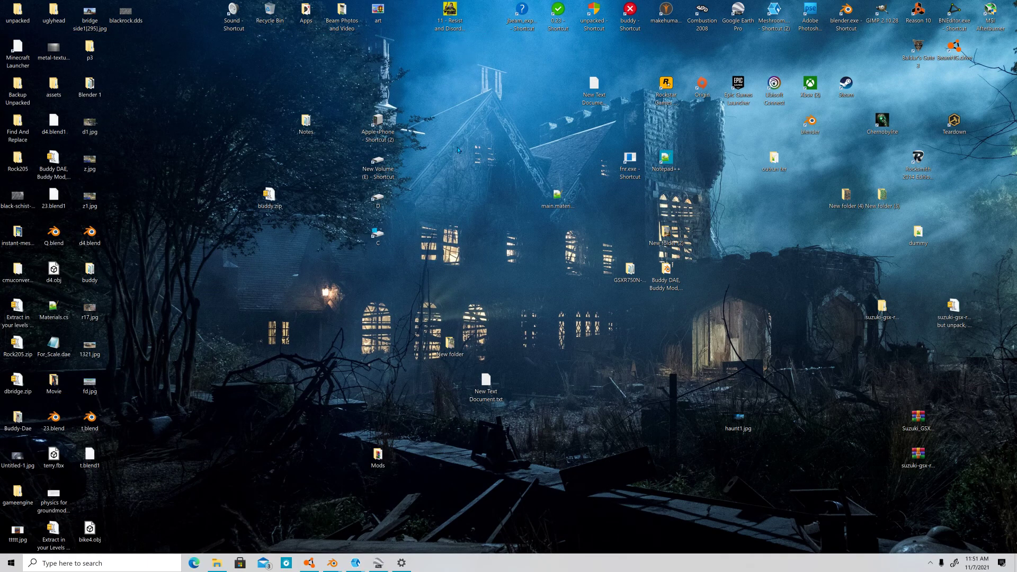
click(195, 563)
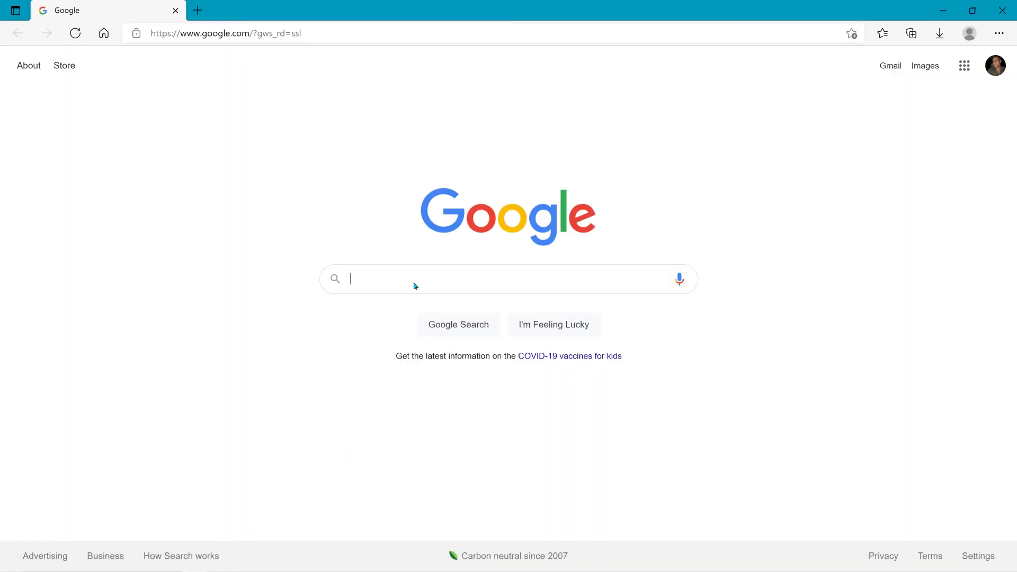
click(338, 37)
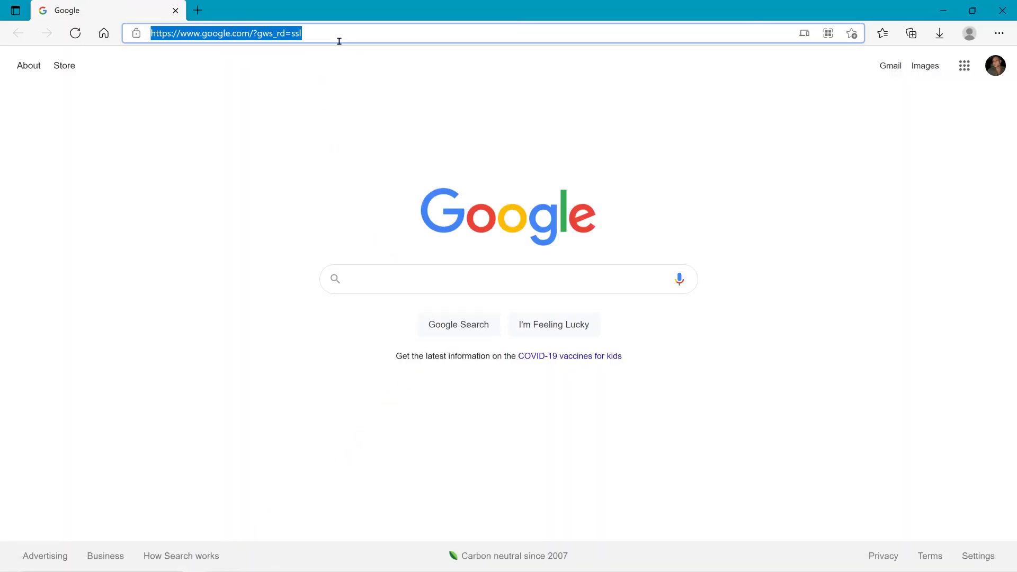
text(youtube)
key(Return)
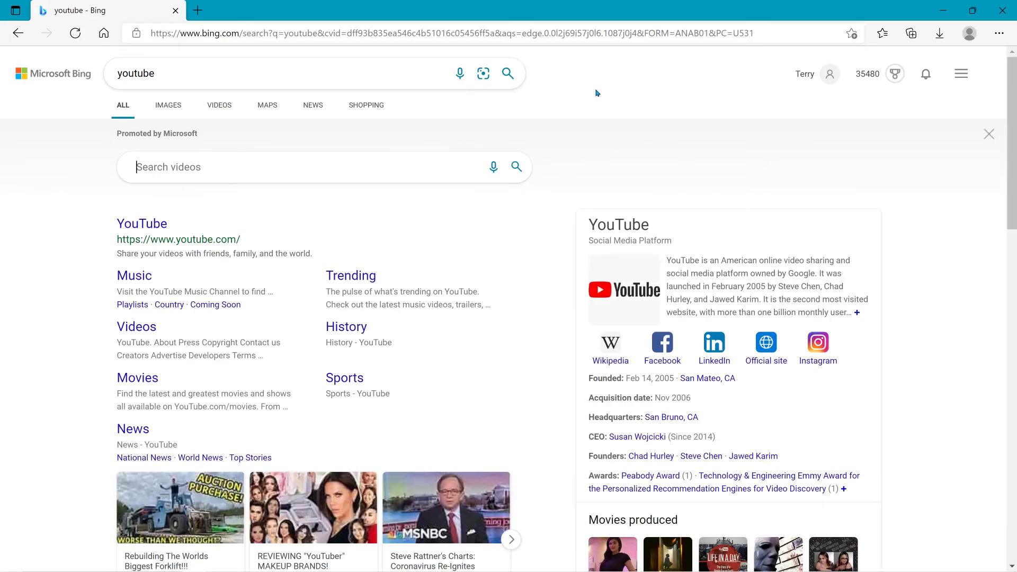
click(142, 225)
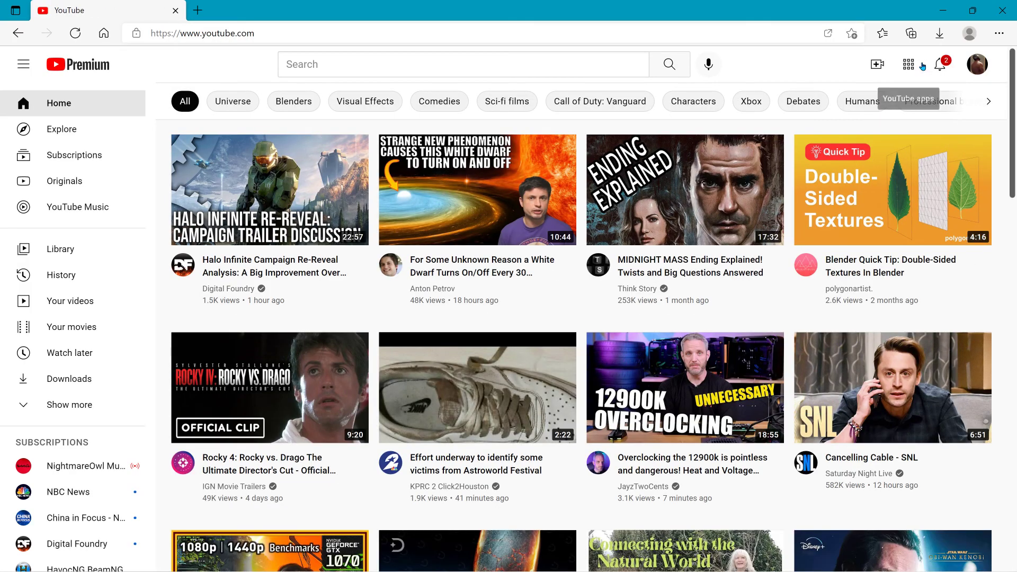
Read through the latest comments in the YouTube notifications and minimize the browser.
click(939, 64)
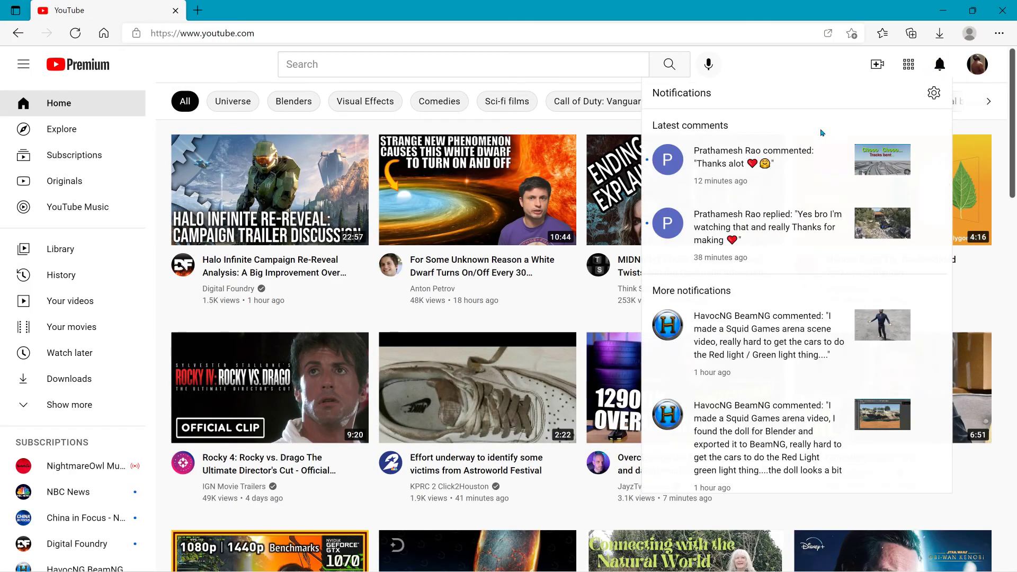
scroll(720, 207, down, 2)
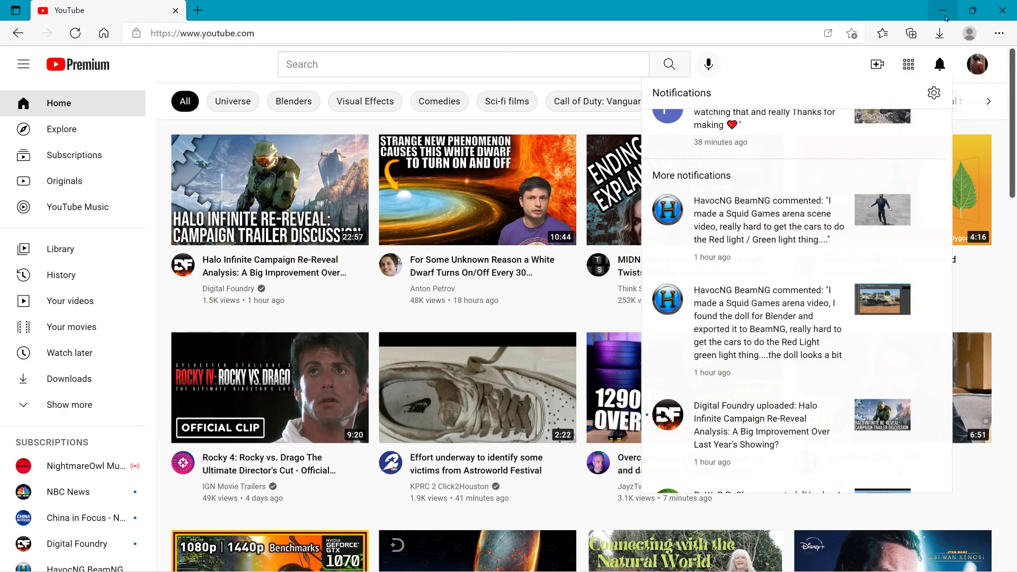
click(943, 11)
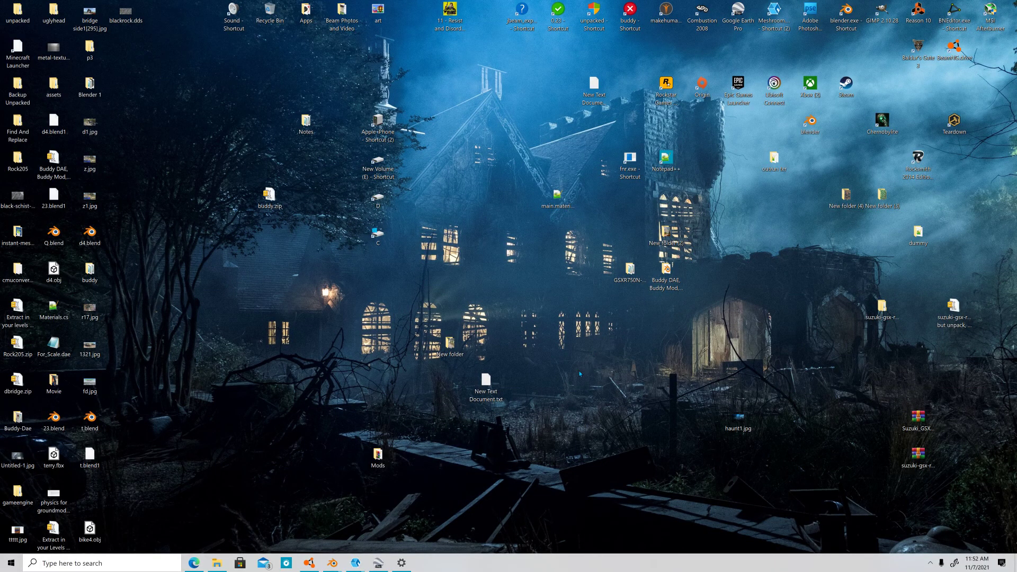
Switch to BeamNG.drive and maximize its window to show the open smallgrid level.
click(309, 565)
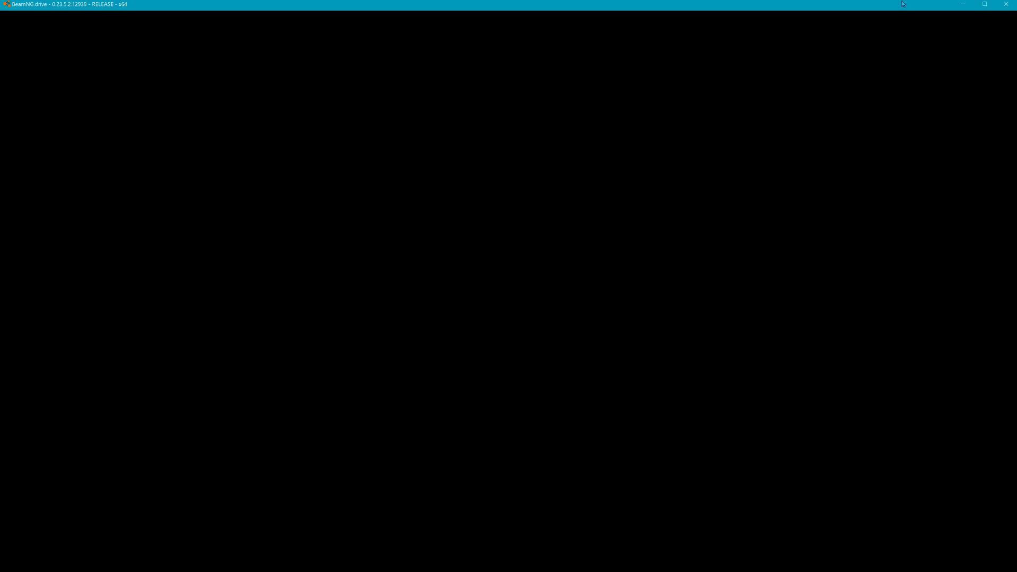
drag(903, 4, 895, 13)
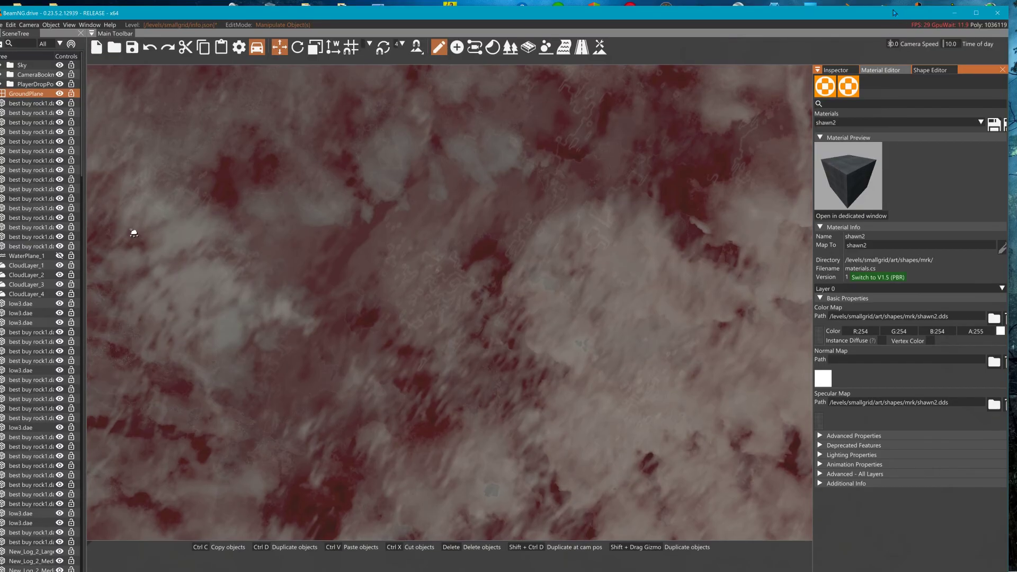
double_click(457, 16)
right_drag(512, 268, 371, 424)
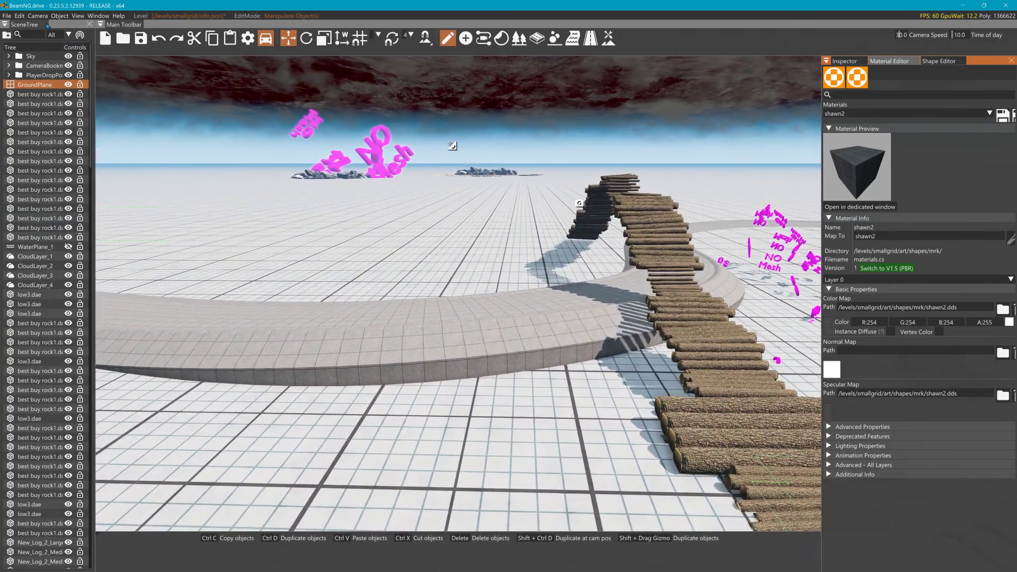
Exit the world editor and leave the current level without saving its changes.
click(6, 16)
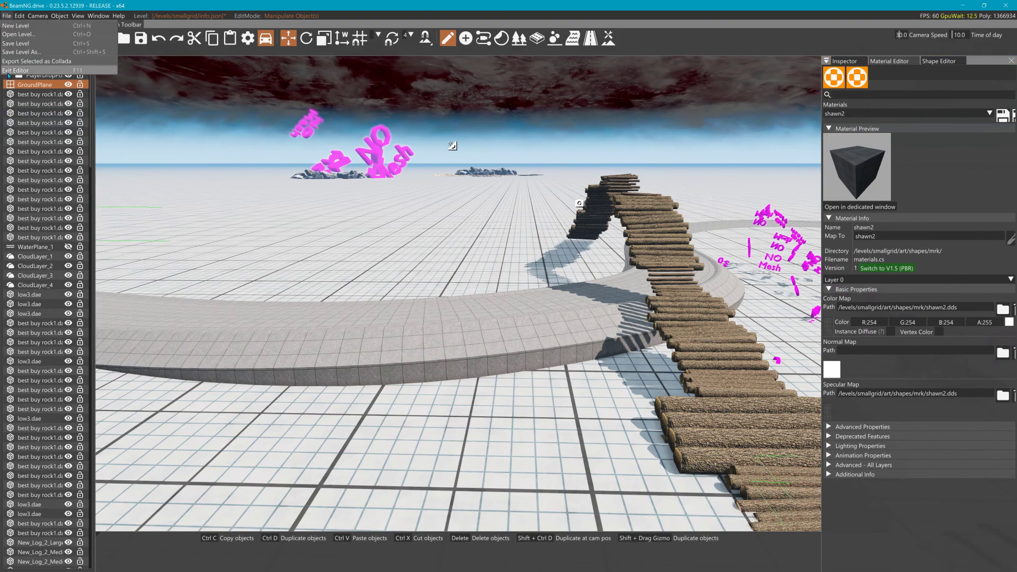
click(15, 70)
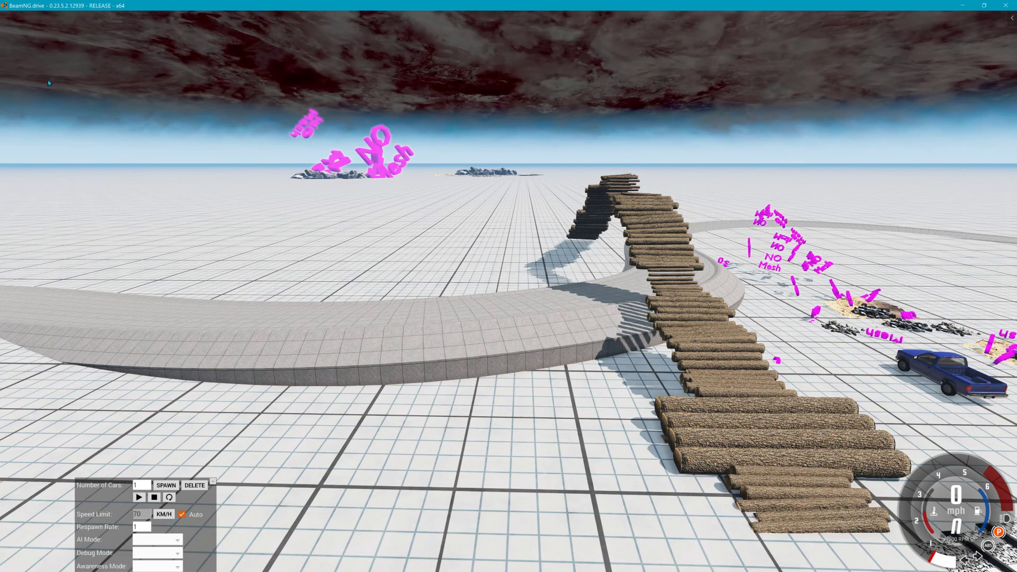
key(Escape)
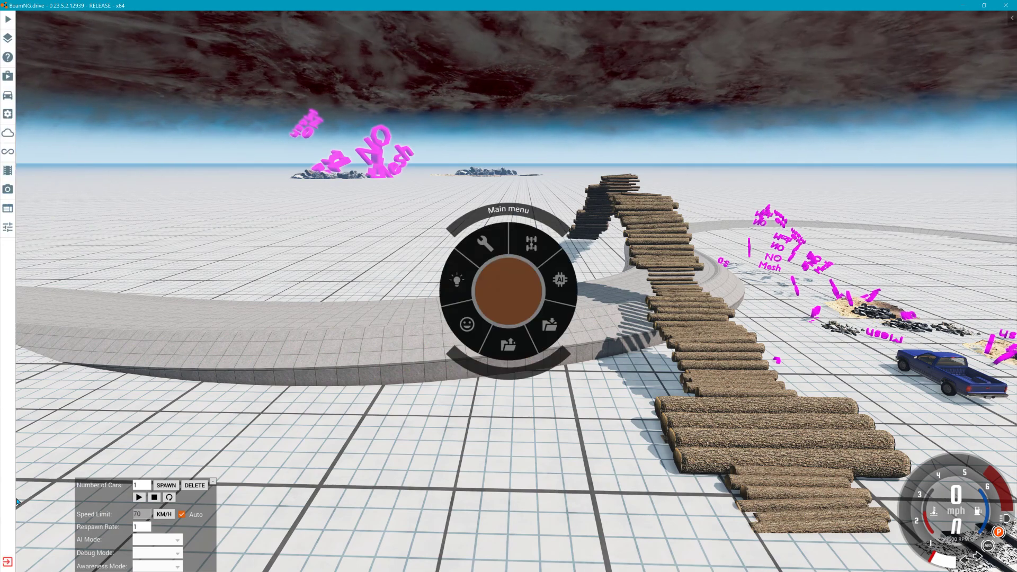
click(8, 561)
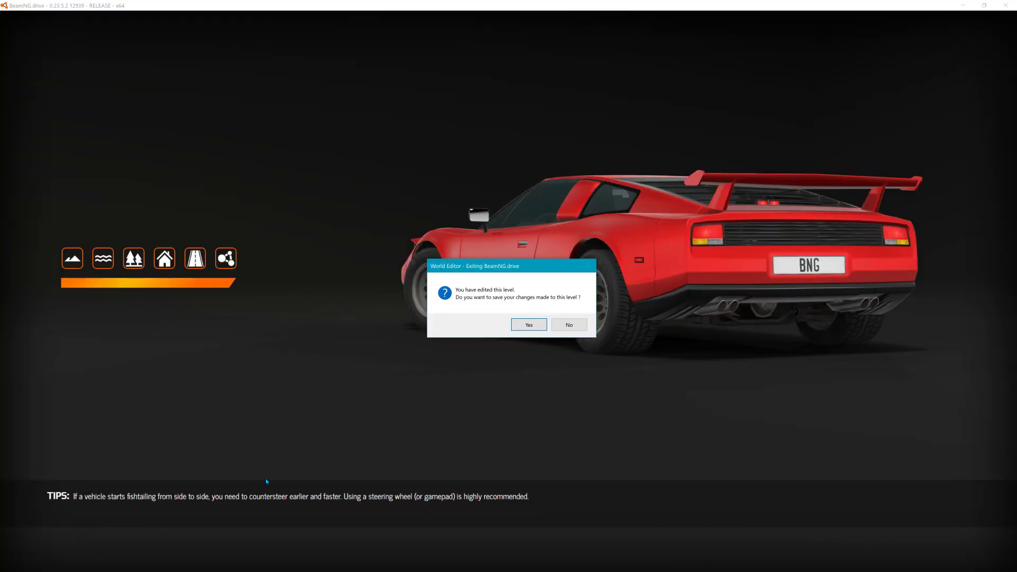
click(572, 325)
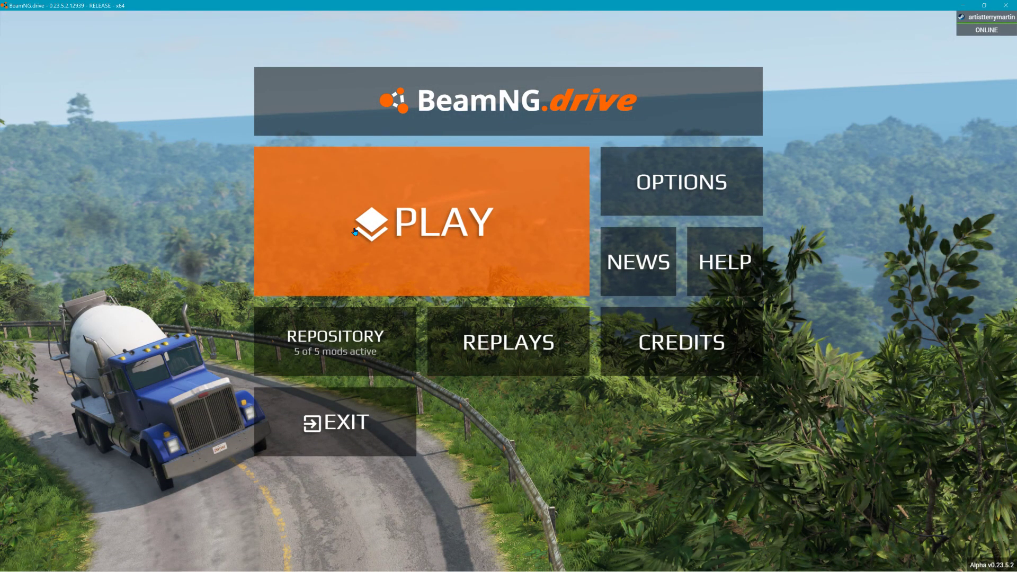
Start Freeroam on the outrun level and spawn at its default spawn_north point.
click(355, 232)
click(573, 225)
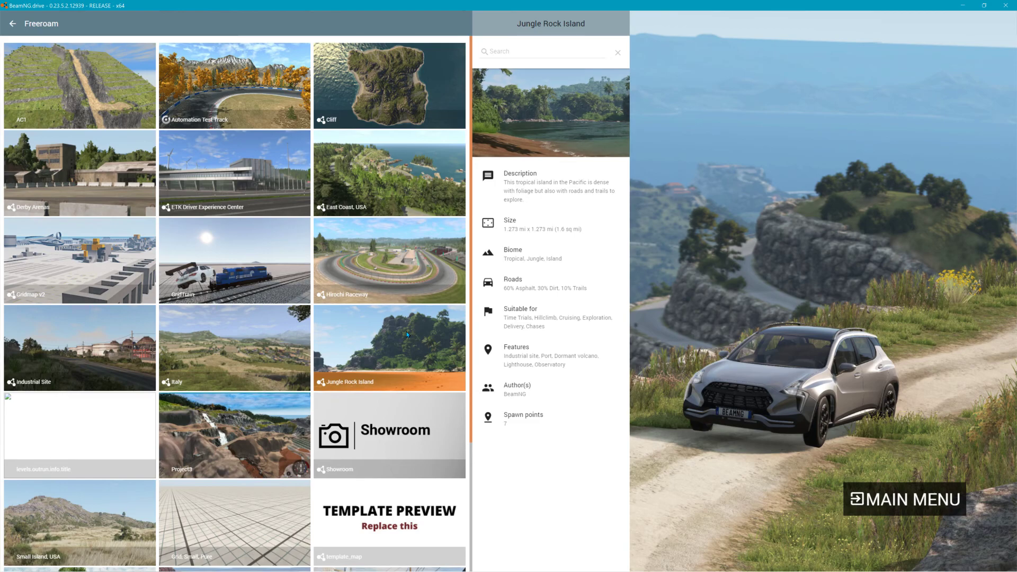
mouse_move(238, 416)
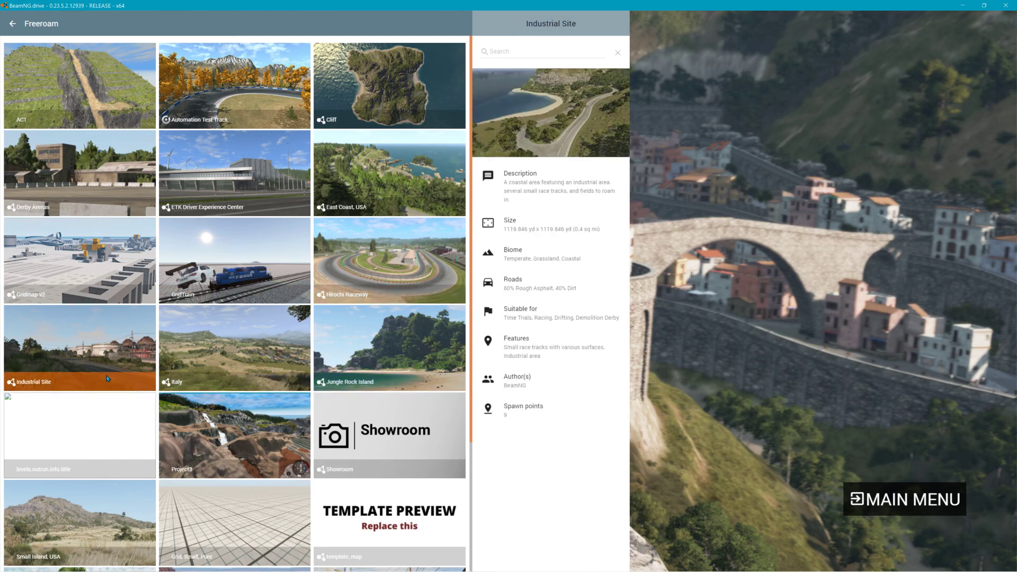
click(97, 419)
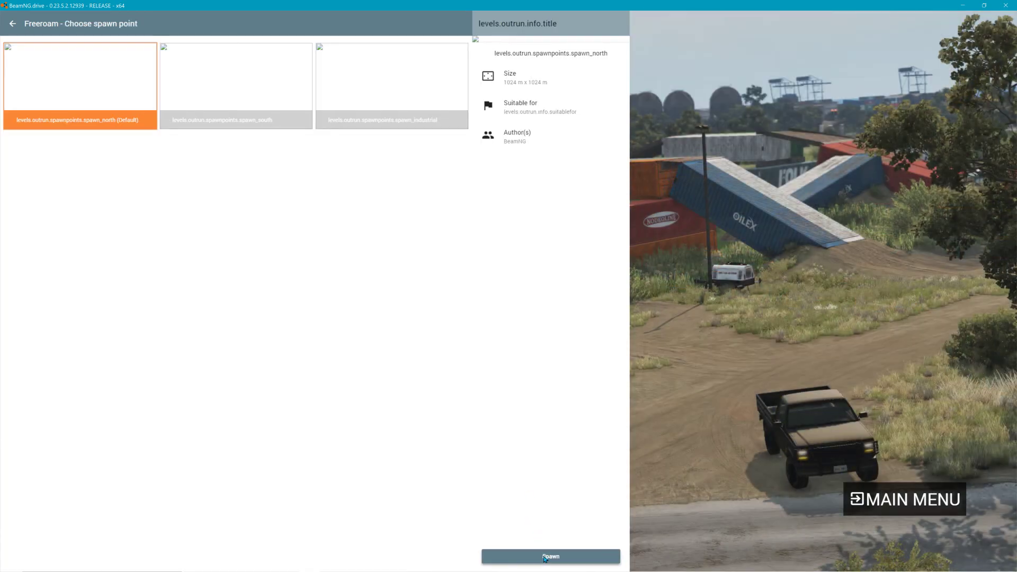
click(551, 553)
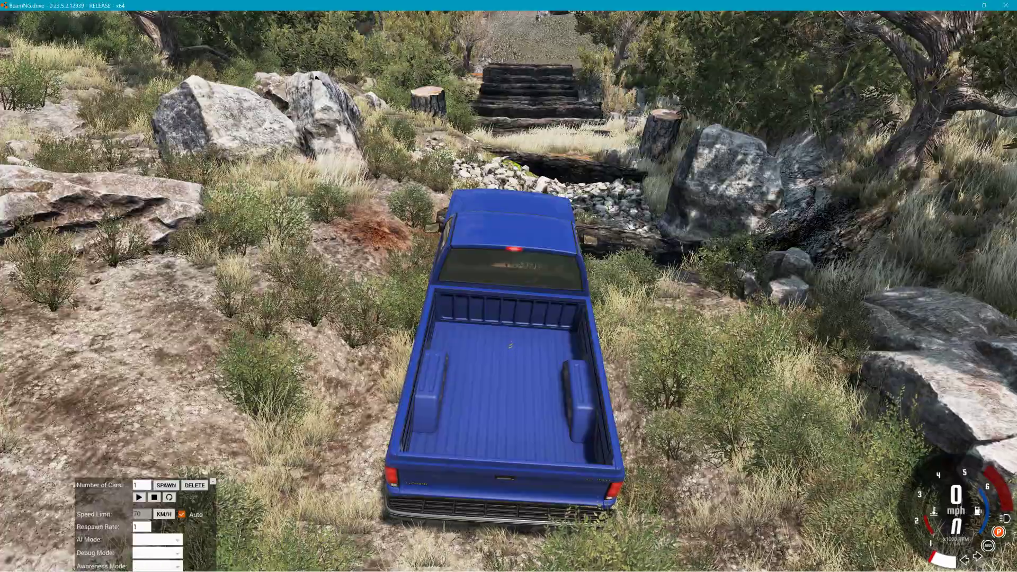
Switch to the free camera, fly it high above the outrun level, and open the world editor.
key(shift+c)
right_drag(508, 286, 781, 222)
key(w)
key(a)
key(d)
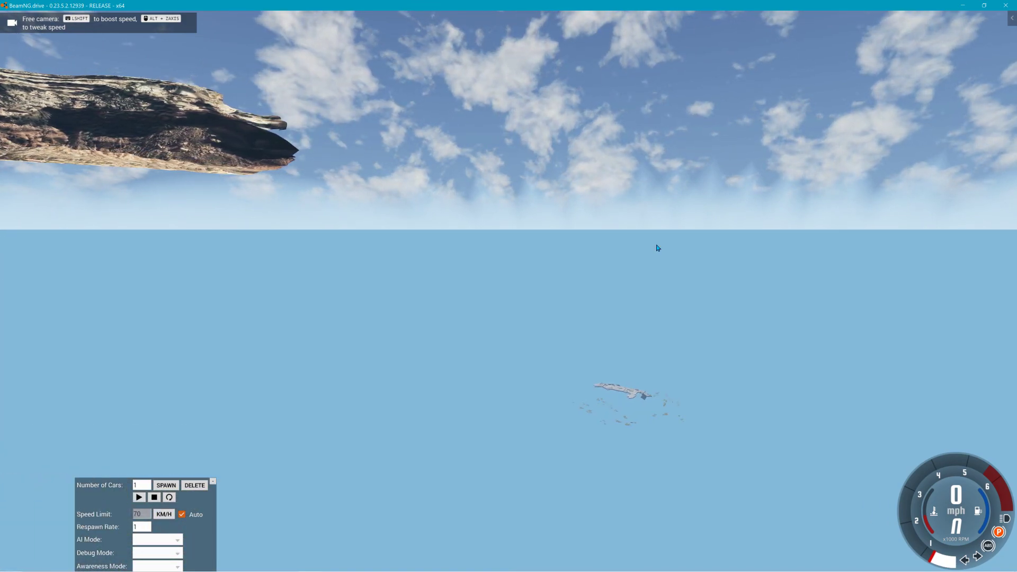
key(F11)
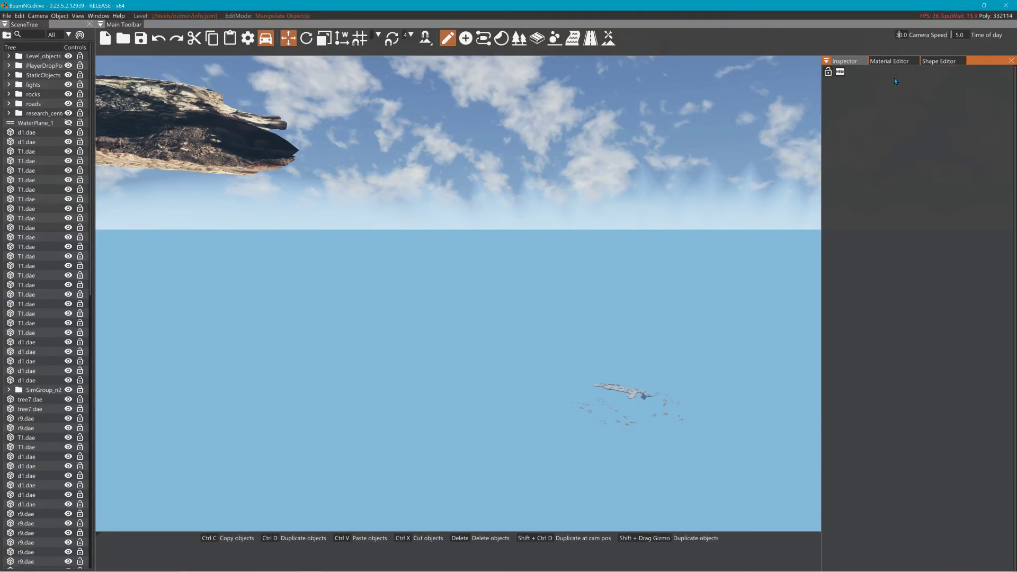
Start a new material in the Material Editor and enter r21 as its name.
click(899, 60)
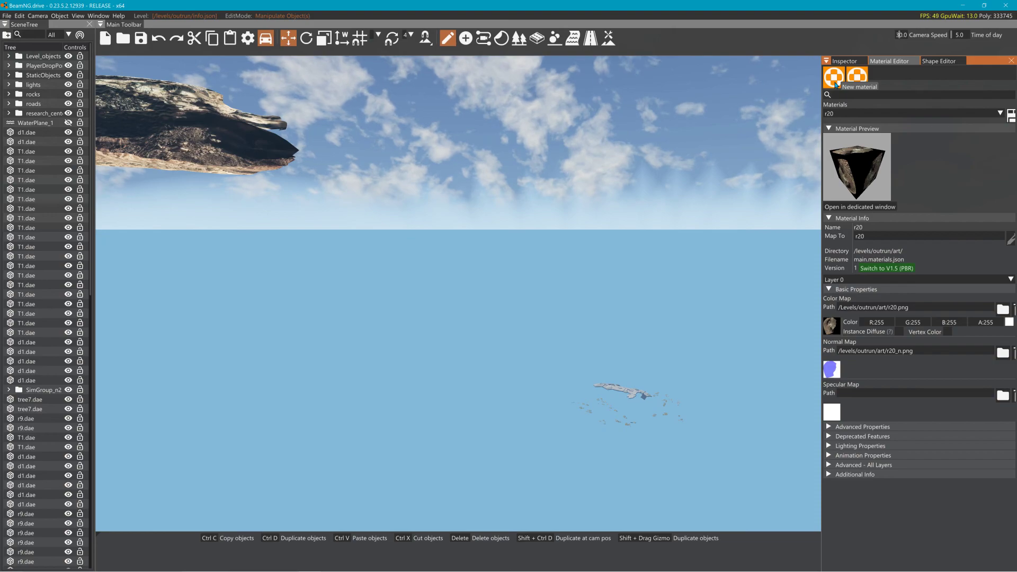
click(858, 78)
click(304, 93)
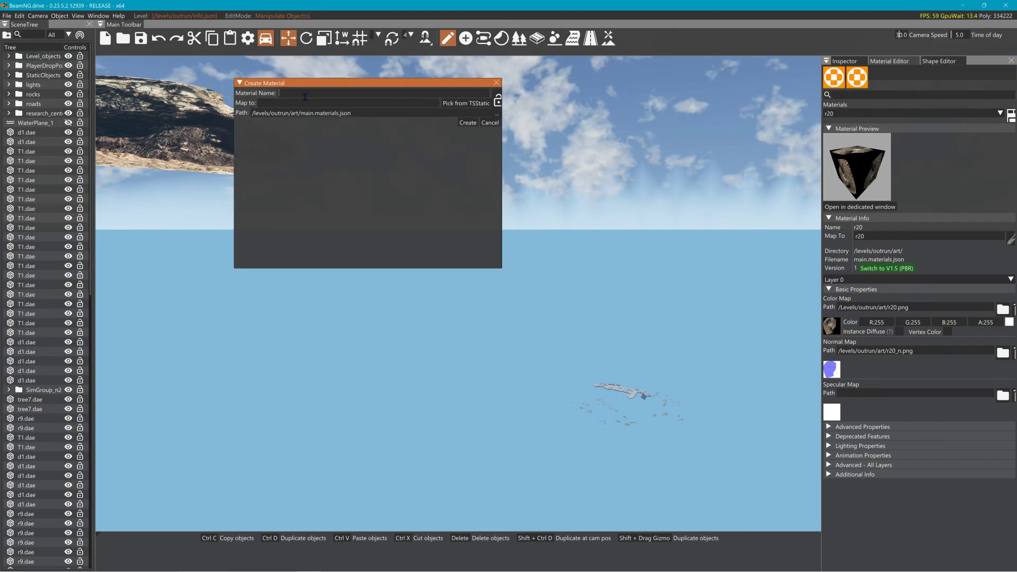
text(r21)
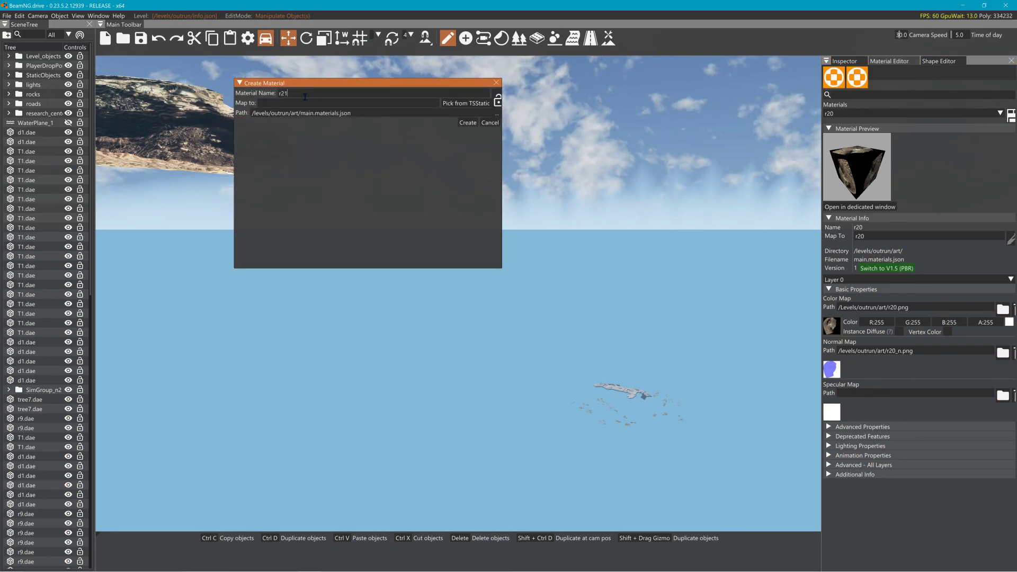
Switch to Blender and check the name of the material assigned to the r21 rock mesh.
key(alt+Tab)
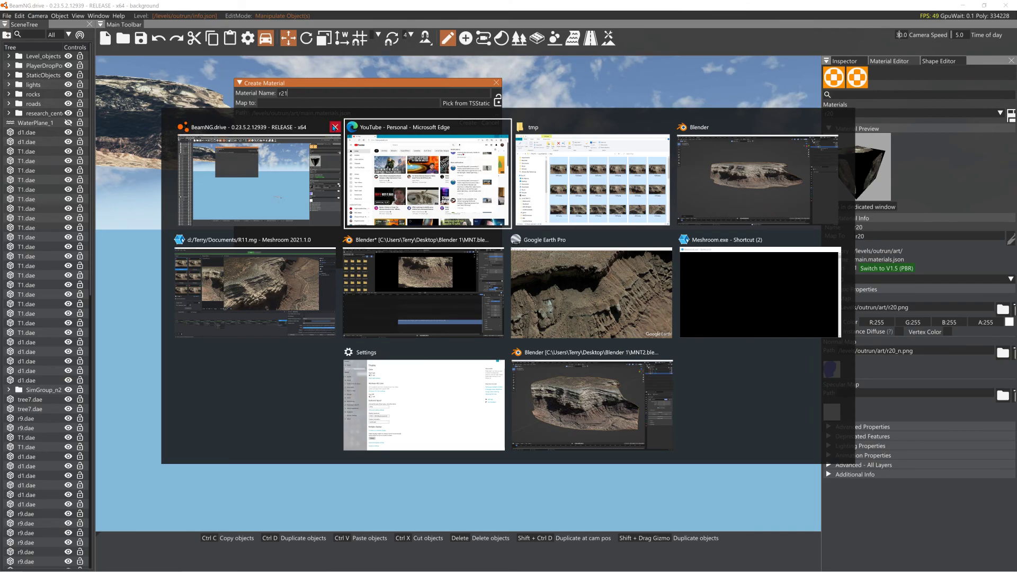
key(alt+Tab)
key(alt+Tab)
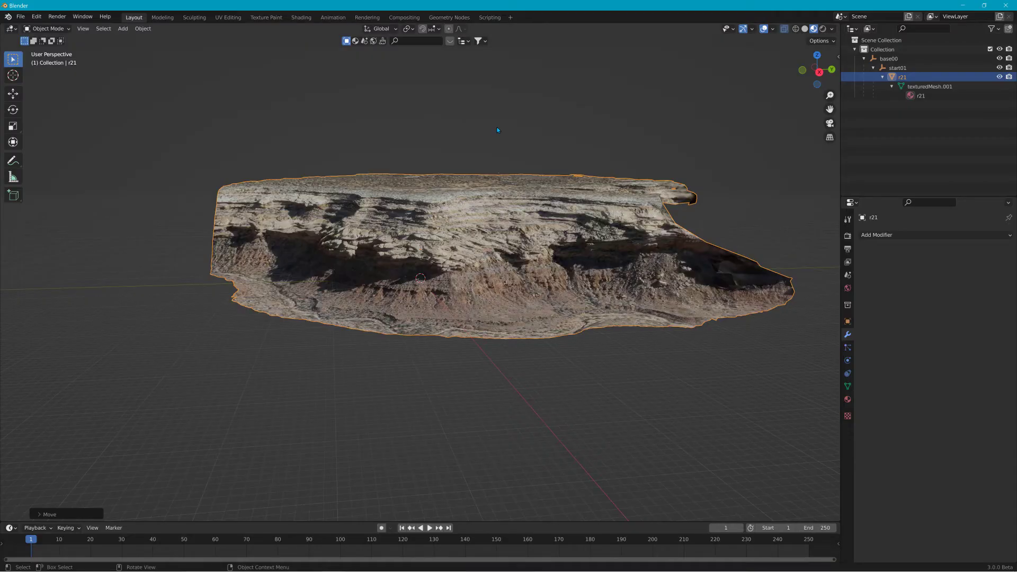
click(922, 96)
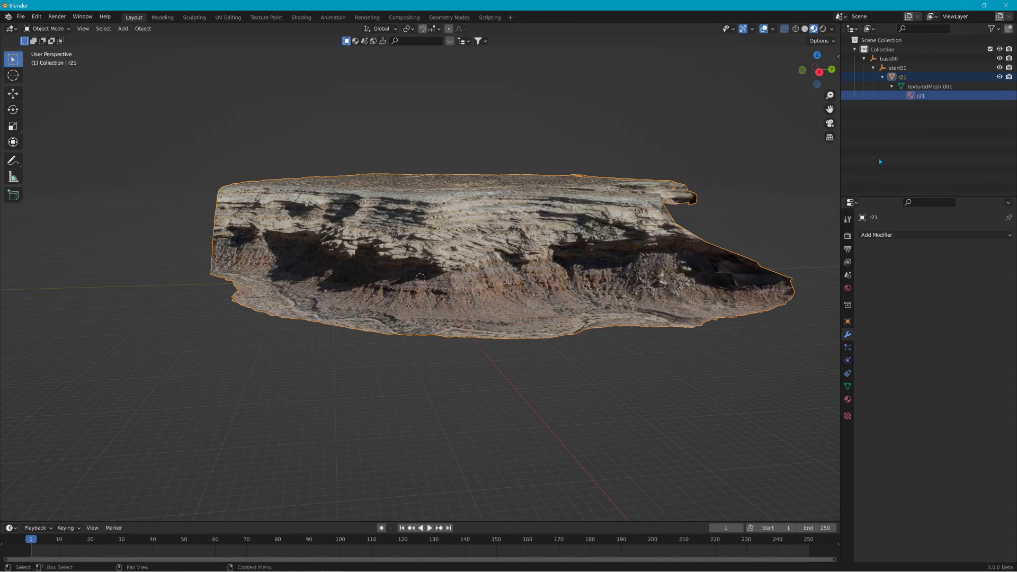
Return to BeamNG.drive, create the r21 material, and assign r21_d.png from the level's art folder as its color map.
key(alt+Tab)
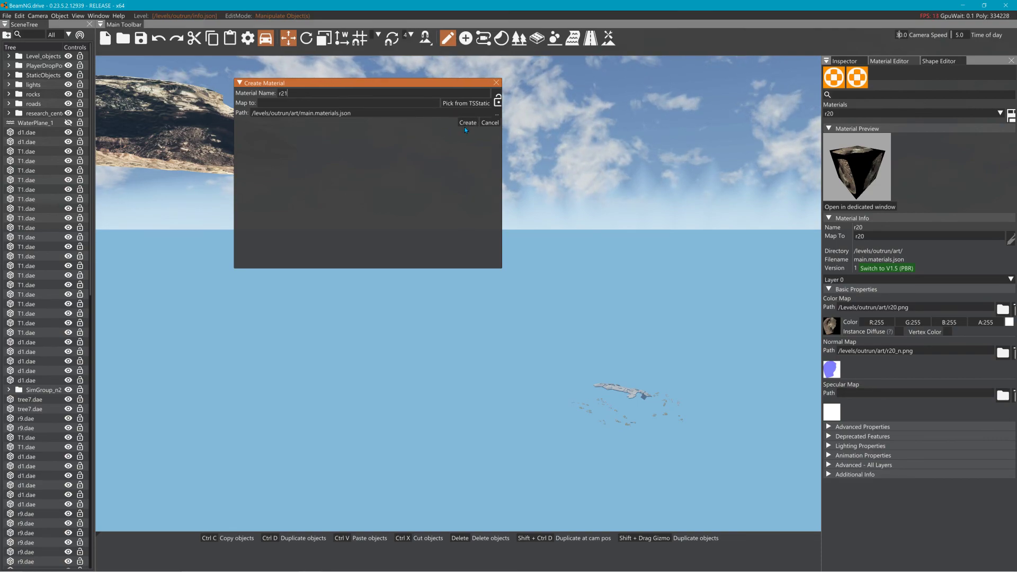
click(467, 123)
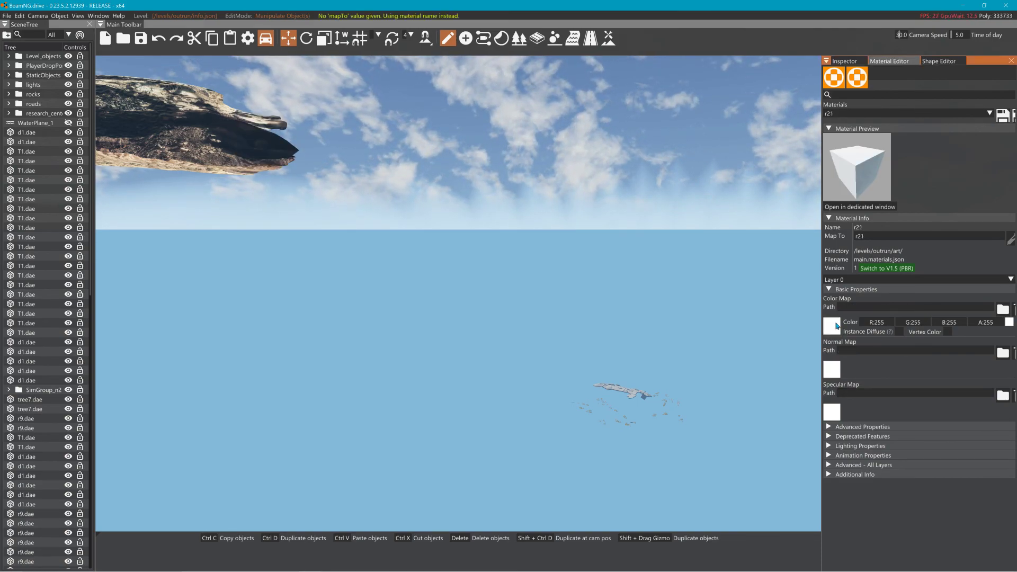
click(838, 325)
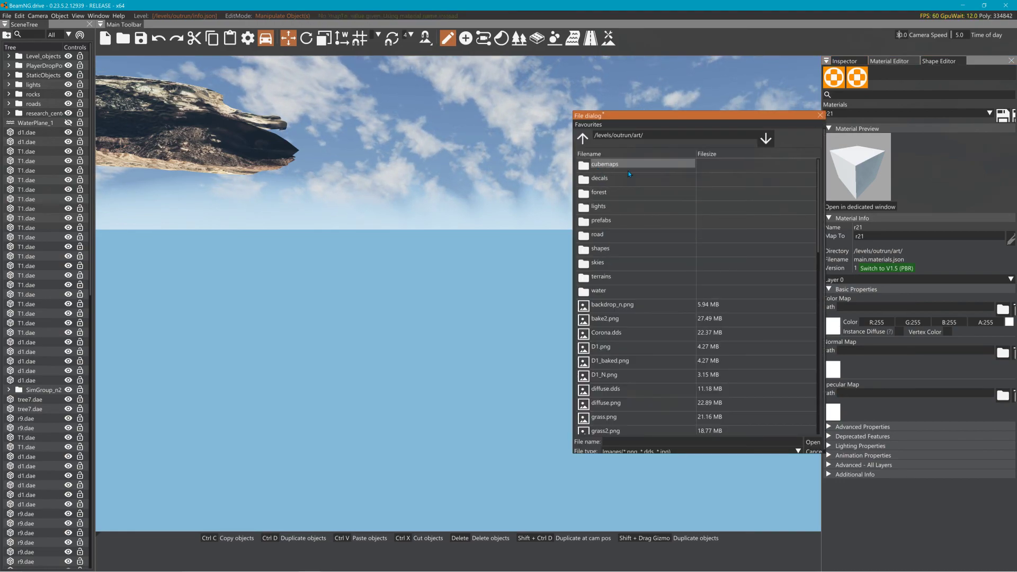
scroll(626, 318, down, 6)
scroll(627, 321, up, 2)
scroll(625, 318, down, 10)
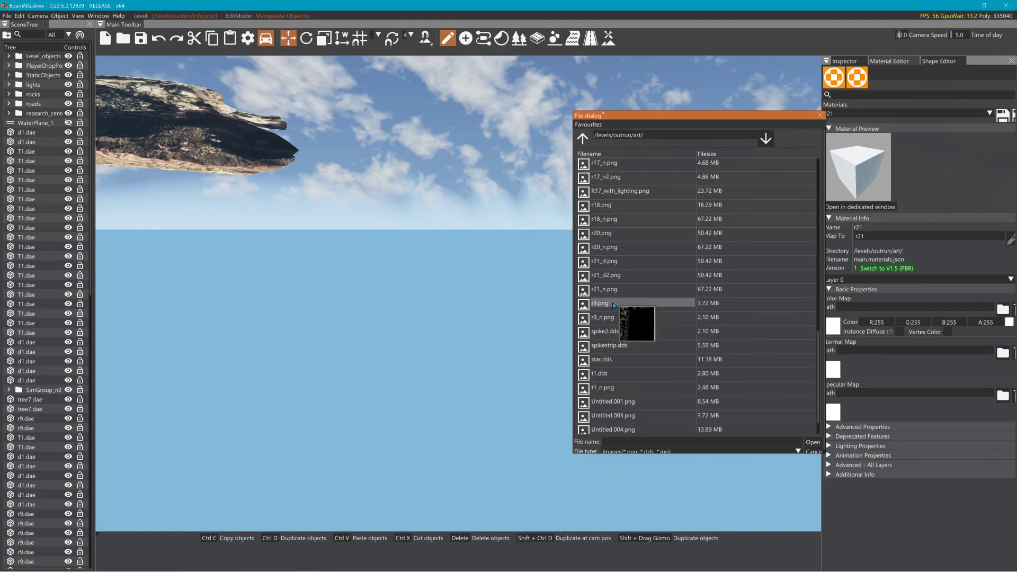
mouse_move(612, 266)
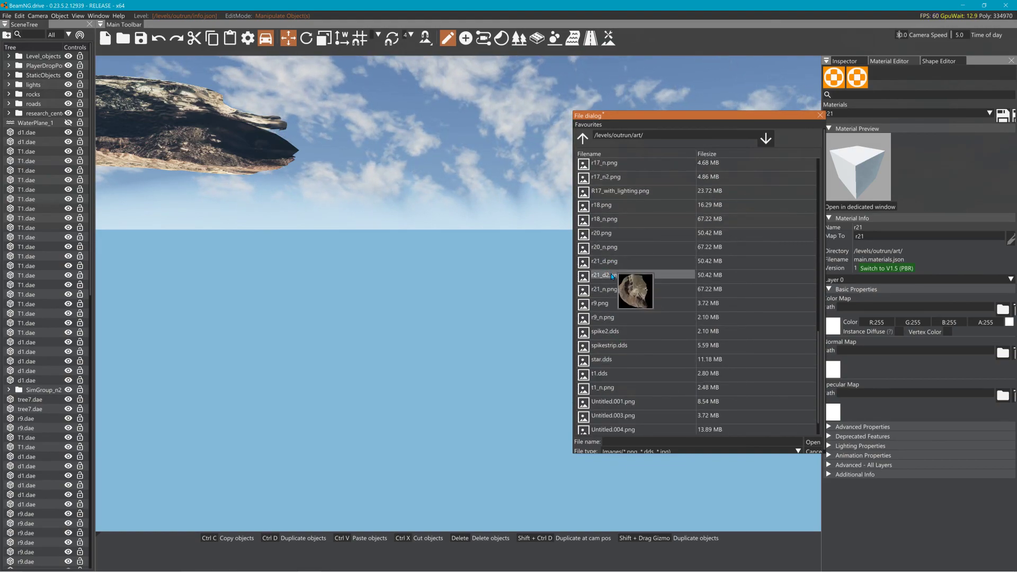
click(612, 262)
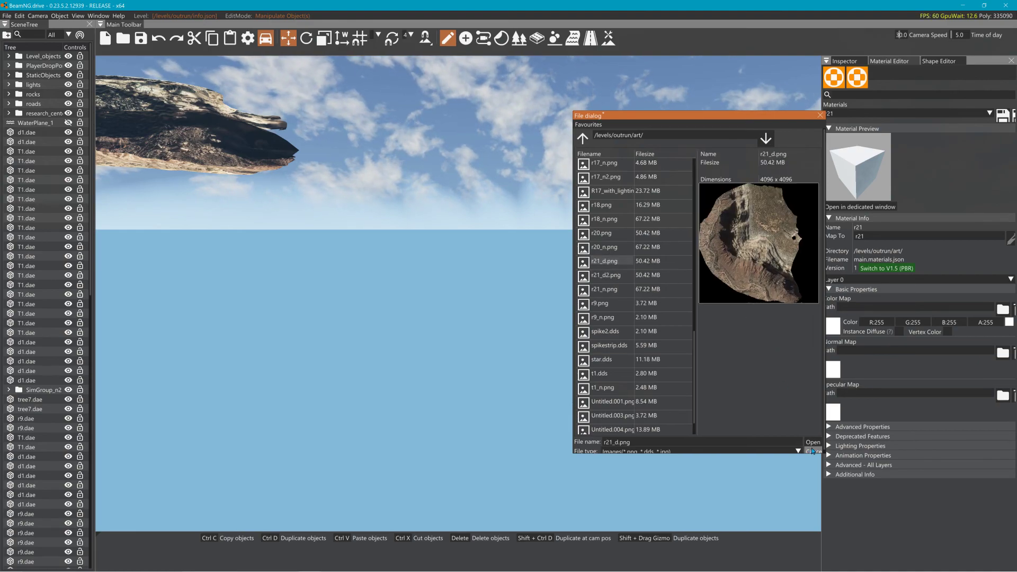
click(812, 445)
Assign r21_n.png as the normal map of the r21 material.
click(832, 371)
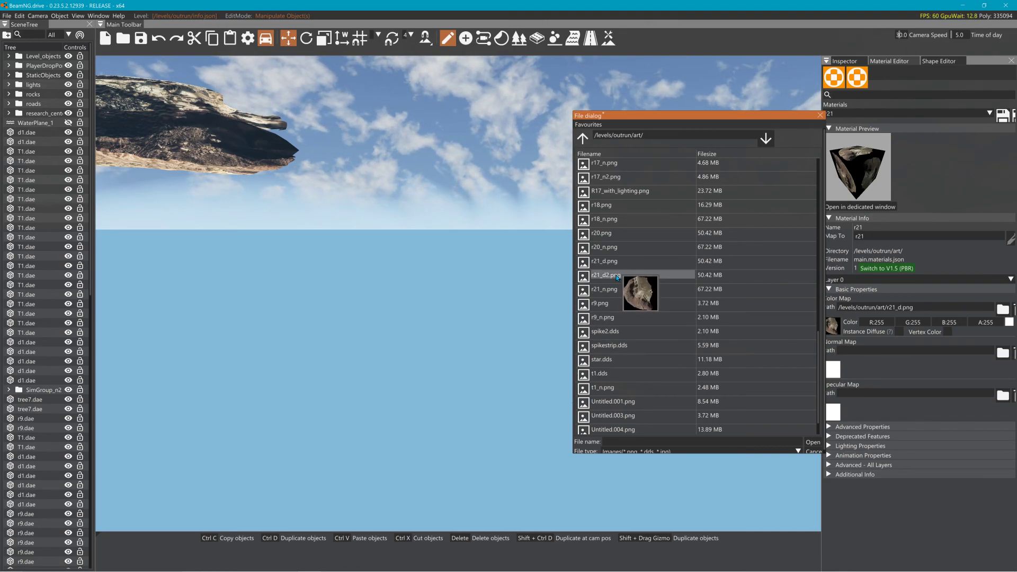
click(615, 289)
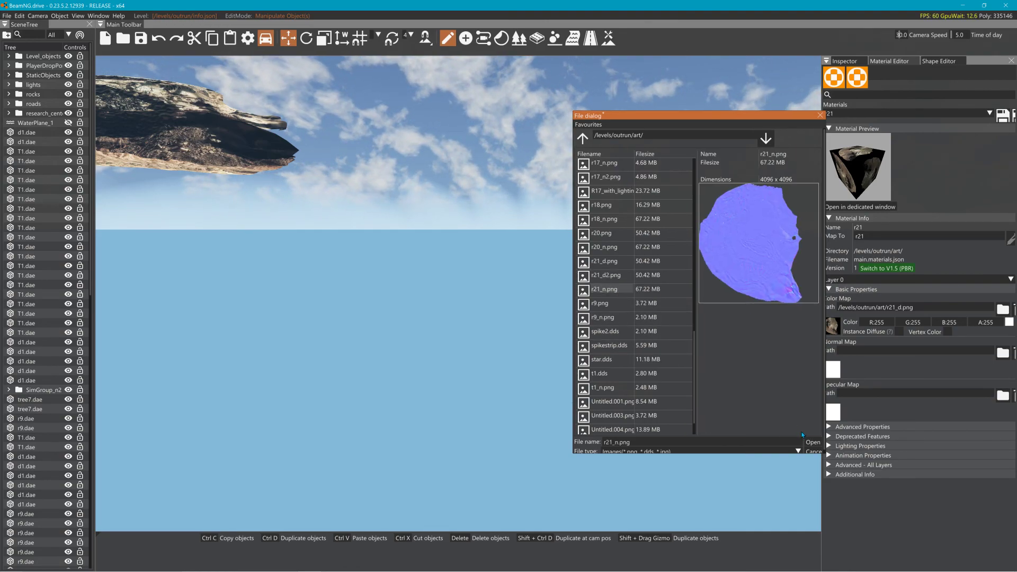
click(816, 443)
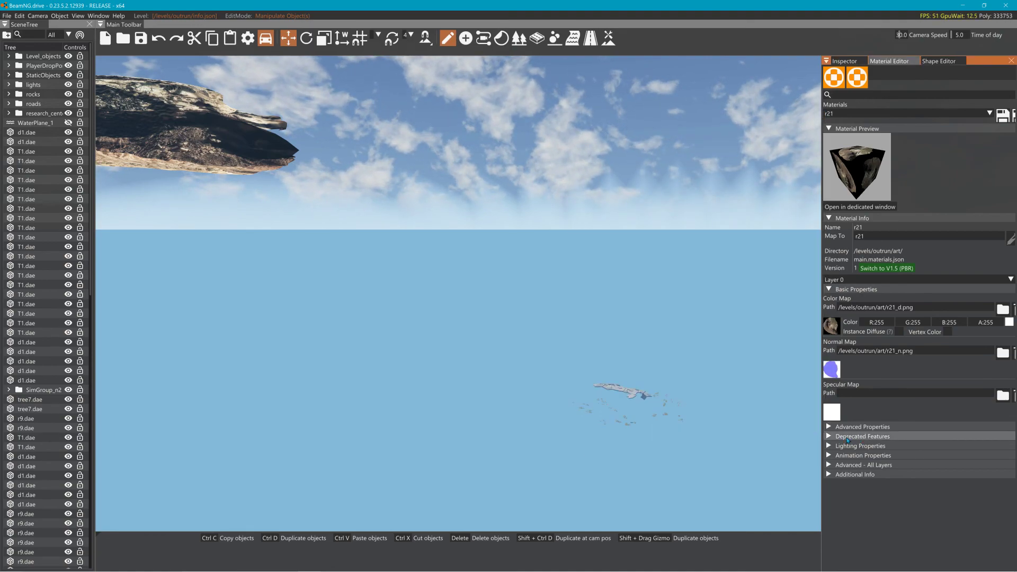
Set the r21 material's detail map scale to 1.00 in both directions.
click(856, 427)
scroll(911, 498, down, 2)
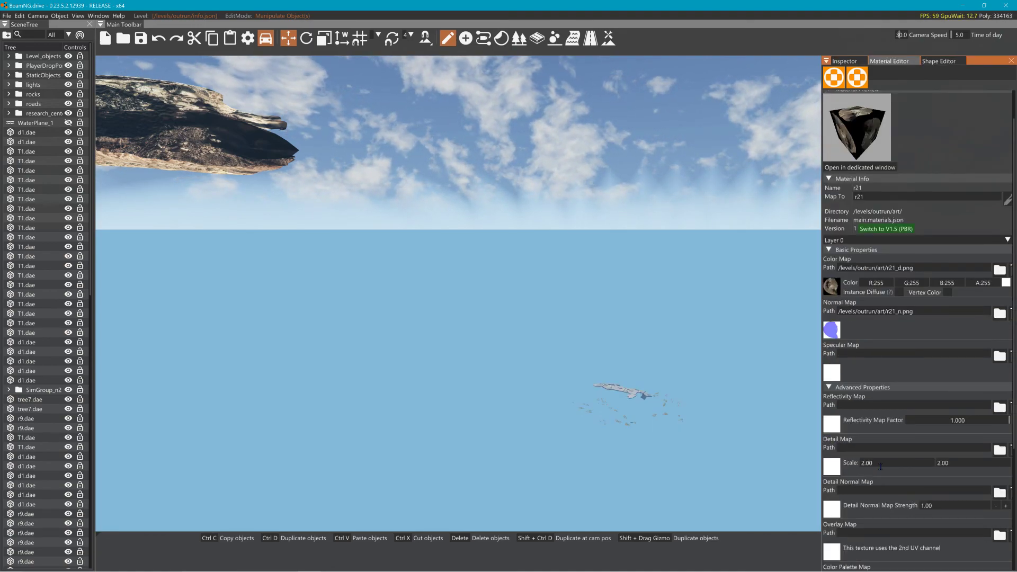
click(964, 468)
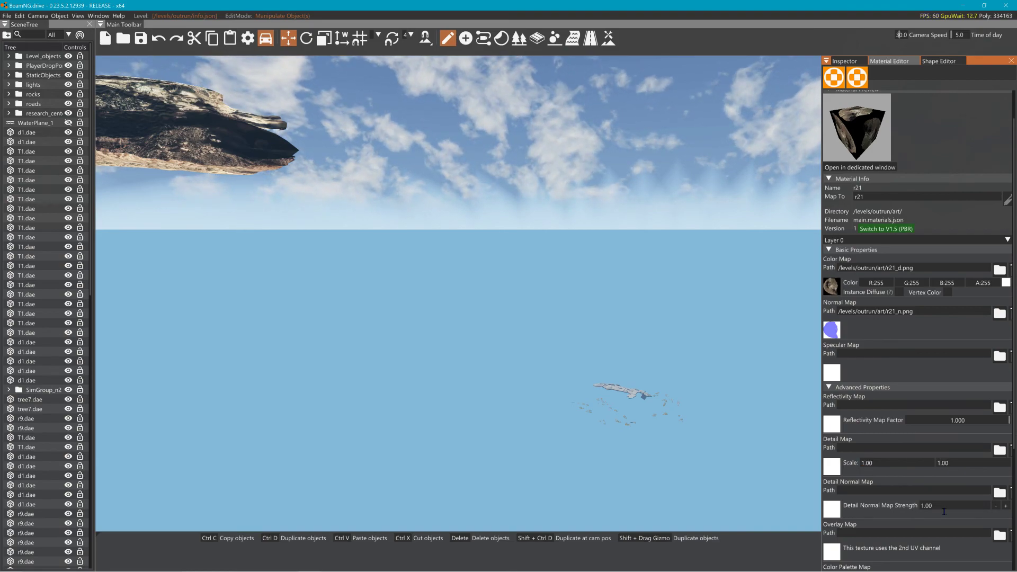
Assign r21_n.png as the r21 material's detail normal map and set its strength to 3.
click(831, 510)
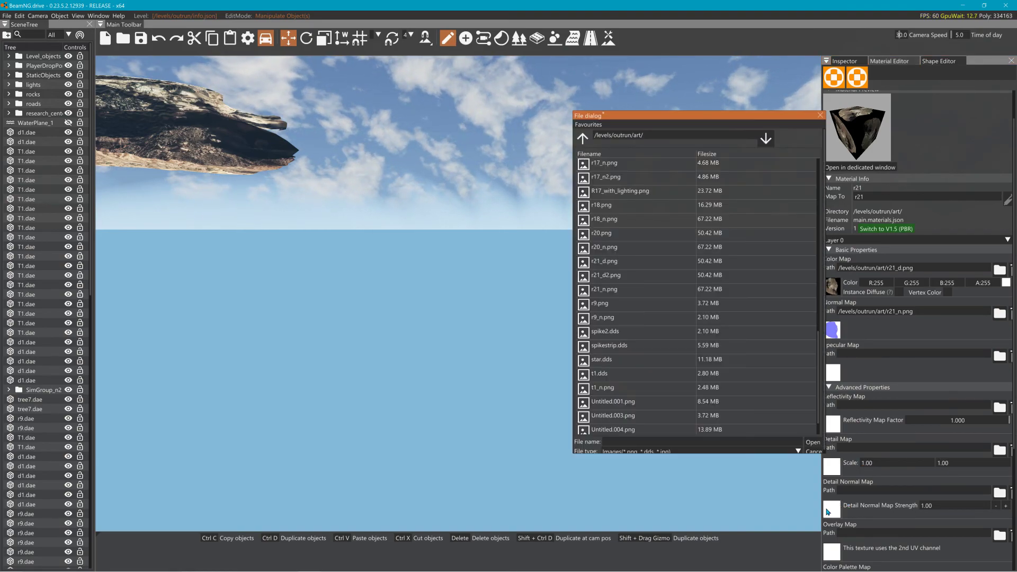
click(608, 289)
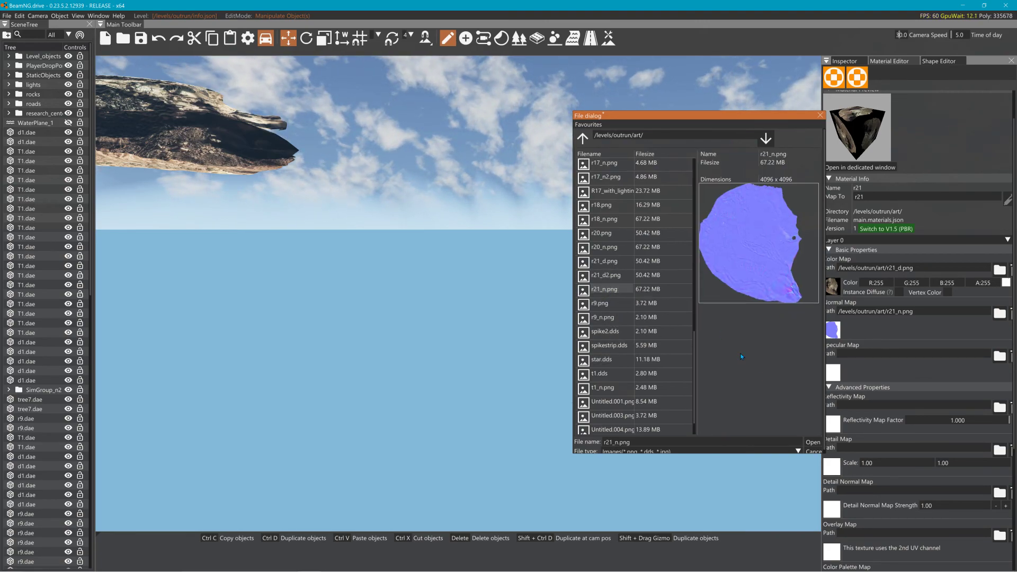
click(812, 443)
text(3)
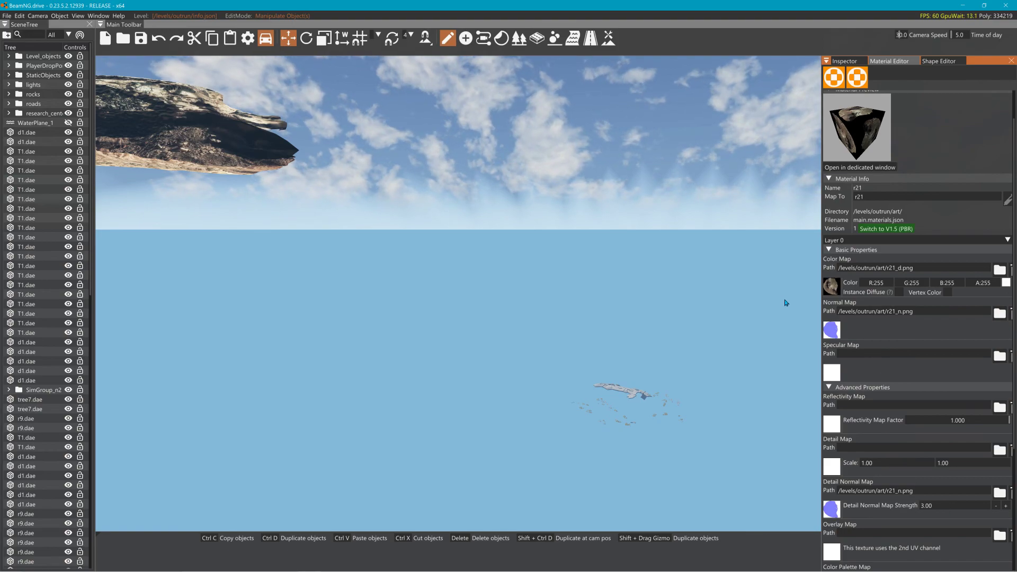
Enable anisotropic filtering in the r21 material's lighting properties.
scroll(867, 356, down, 10)
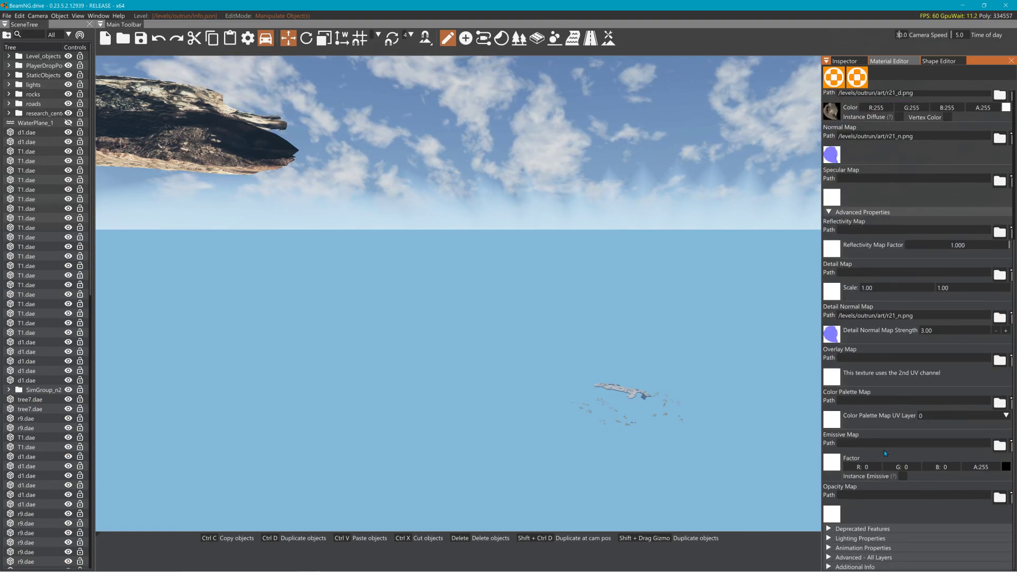
click(853, 539)
scroll(852, 545, down, 5)
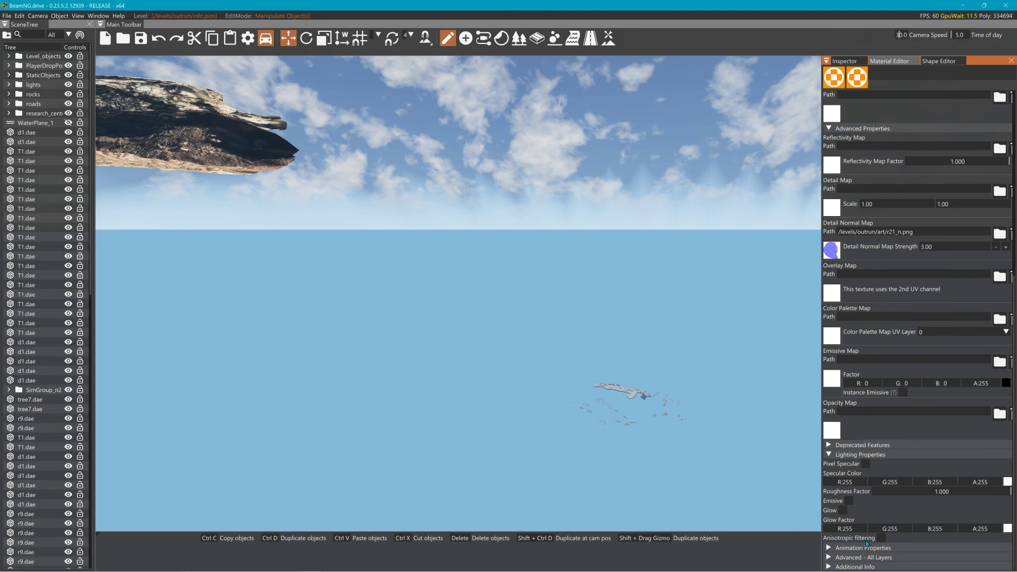
click(882, 538)
Enable receiving shadows and double-sided rendering for the r21 material and save the material.
click(859, 557)
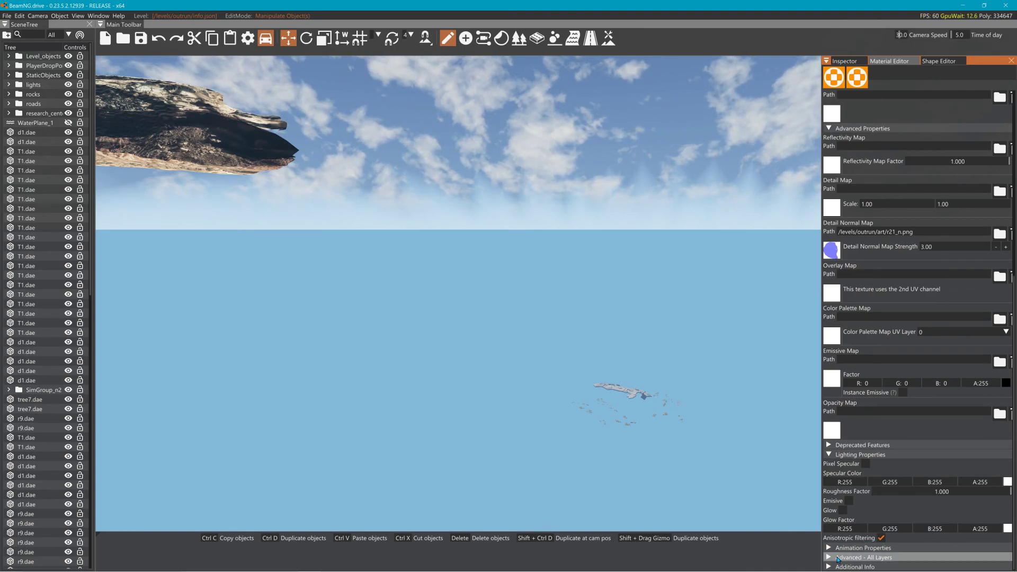
scroll(866, 547, down, 3)
click(906, 518)
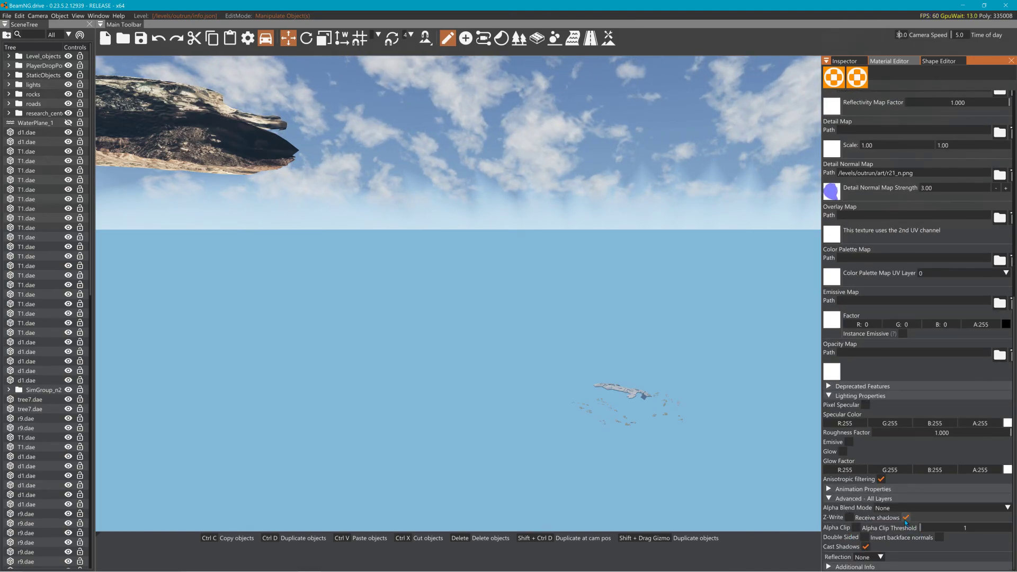
click(865, 539)
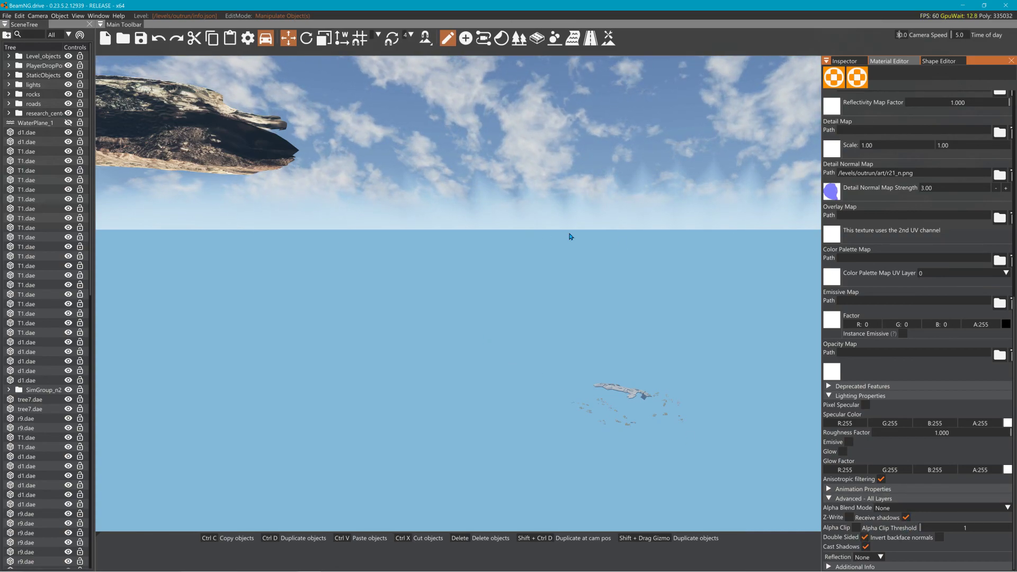
scroll(889, 261, up, 15)
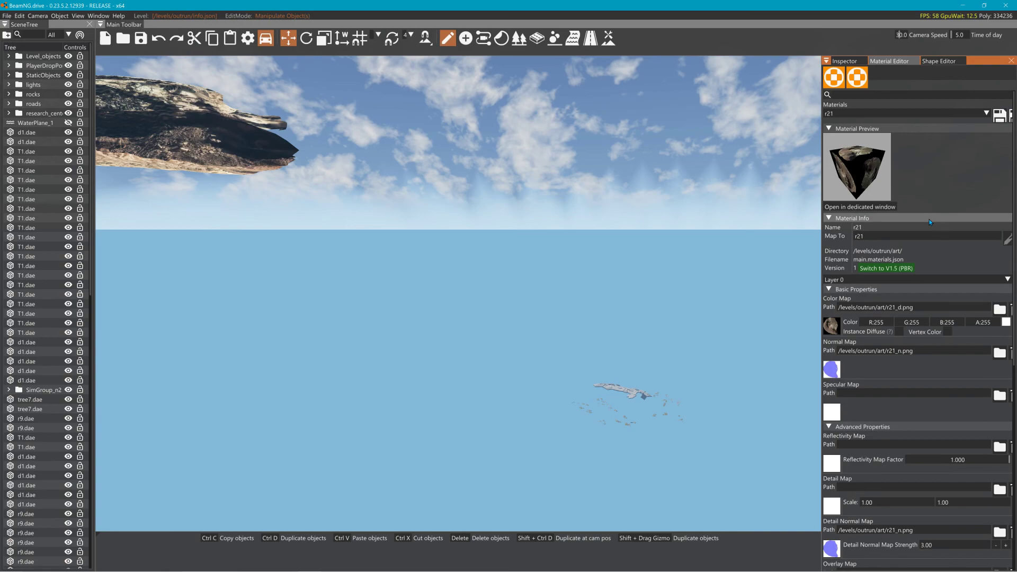
click(1000, 119)
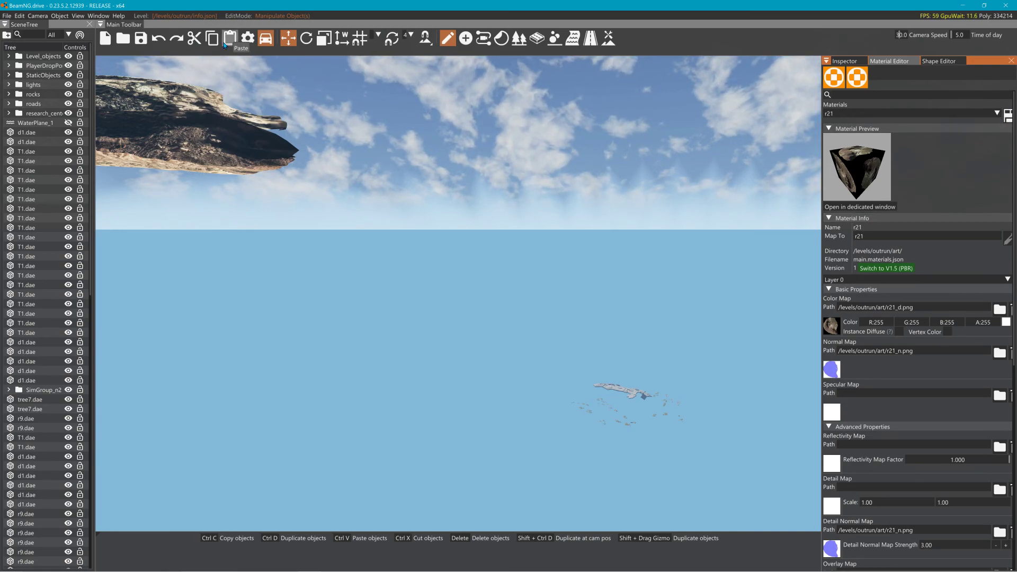
Open the Asset Browser and filter its assets with the saved filter for all models.
click(98, 16)
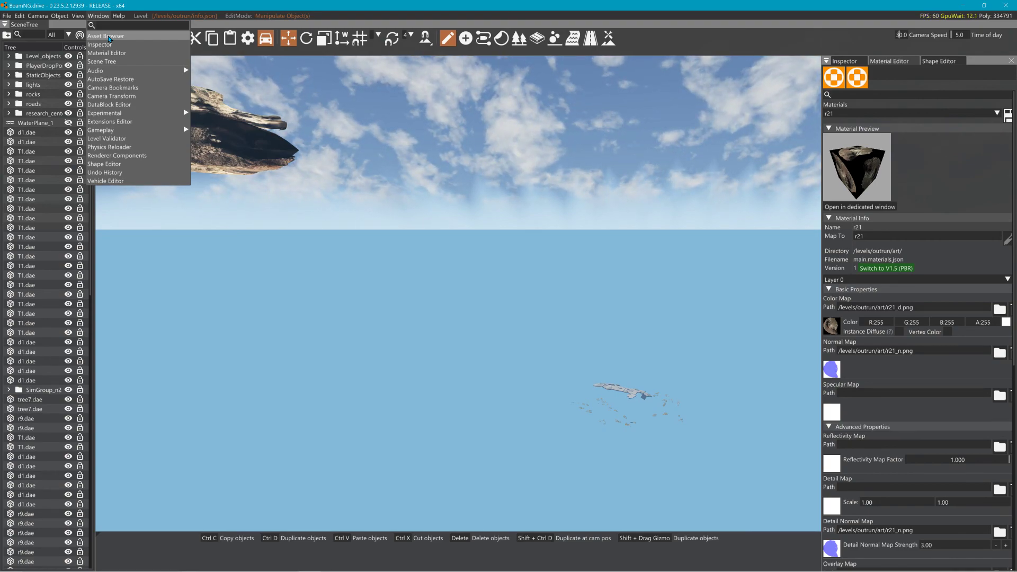
click(109, 36)
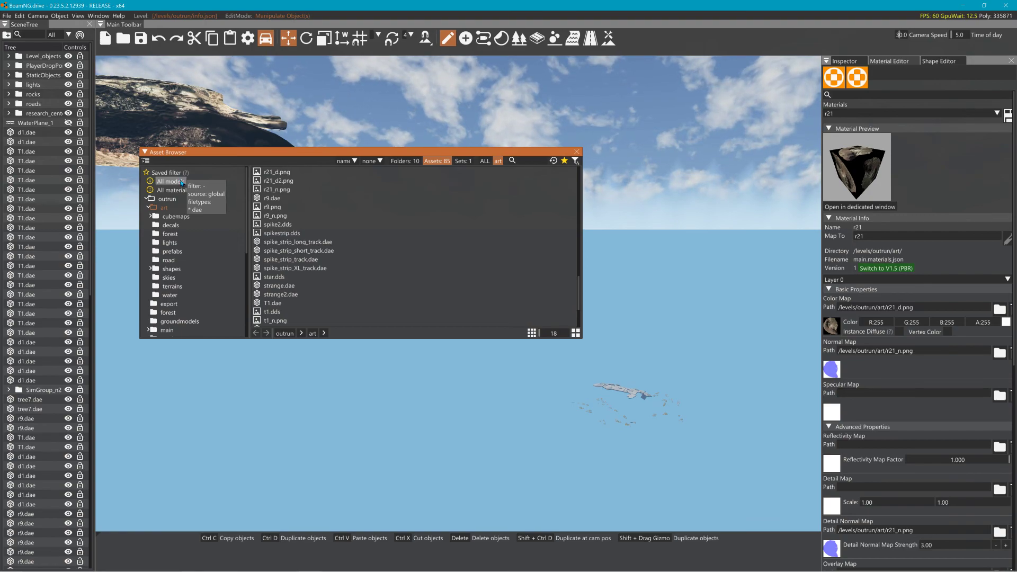
click(182, 183)
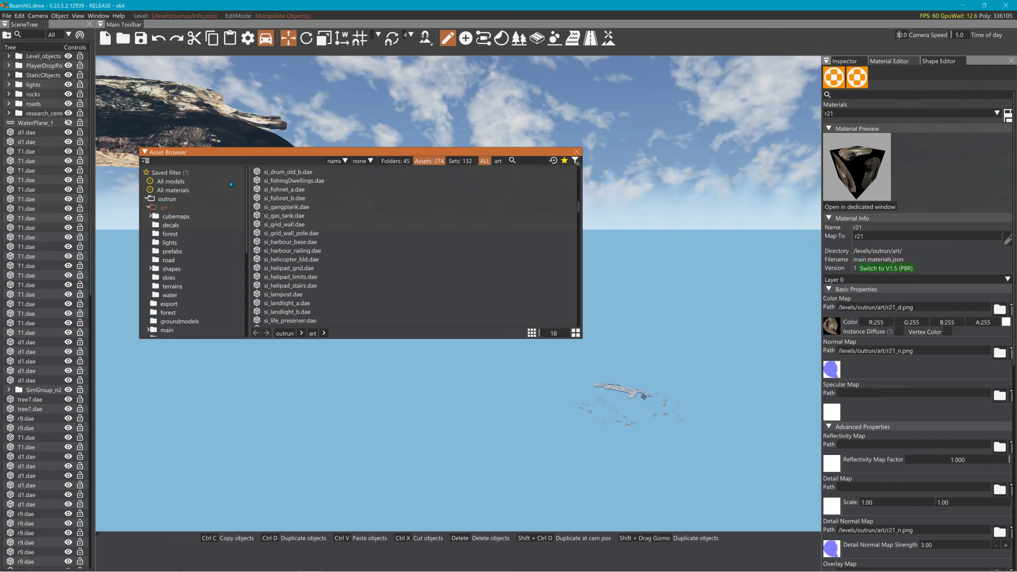
Place the r21.dae model in the scene near the distant rock formation and close the Asset Browser.
scroll(354, 217, up, 3)
scroll(354, 217, down, 1)
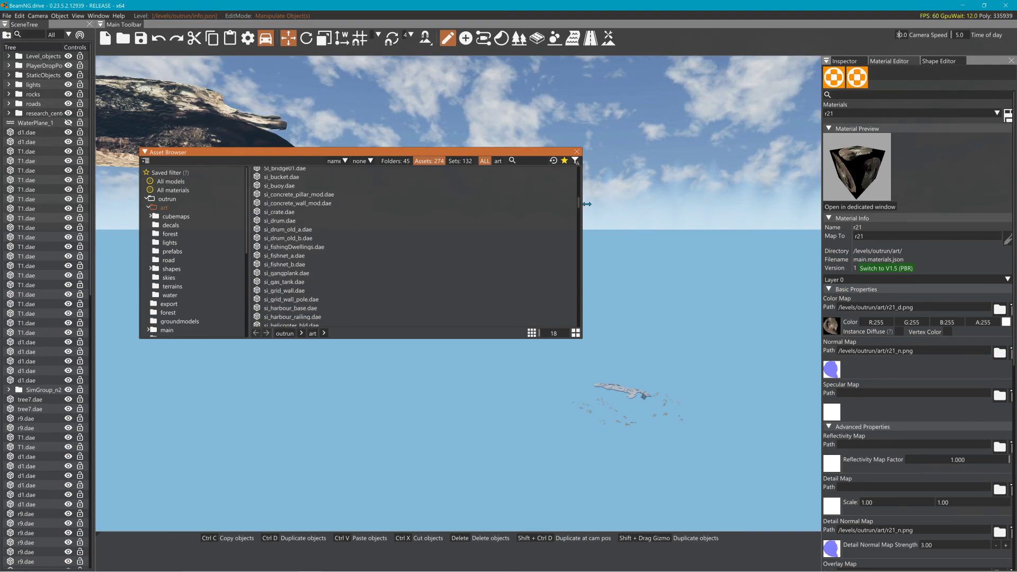
drag(579, 203, 576, 183)
drag(274, 232, 608, 398)
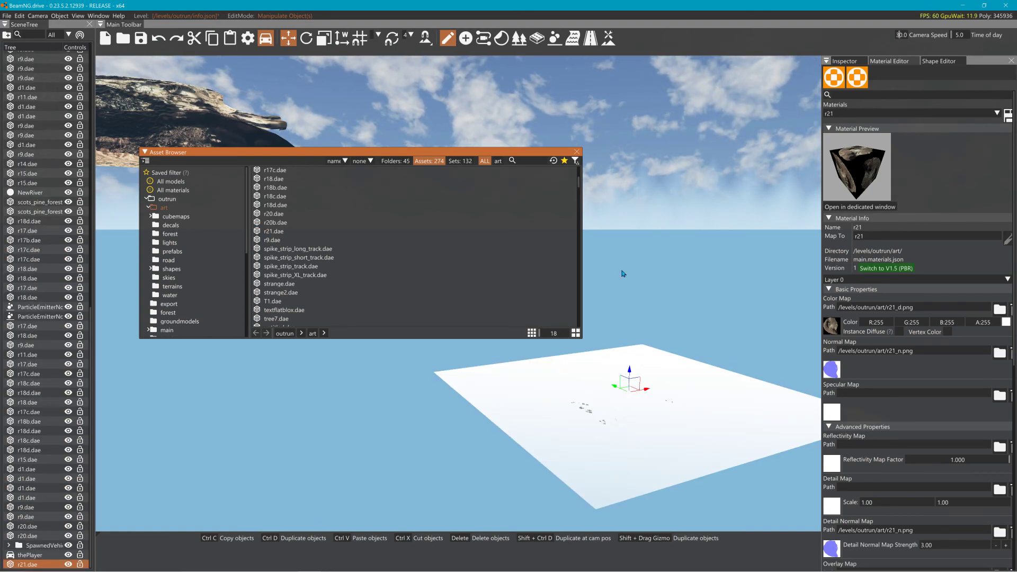
click(577, 153)
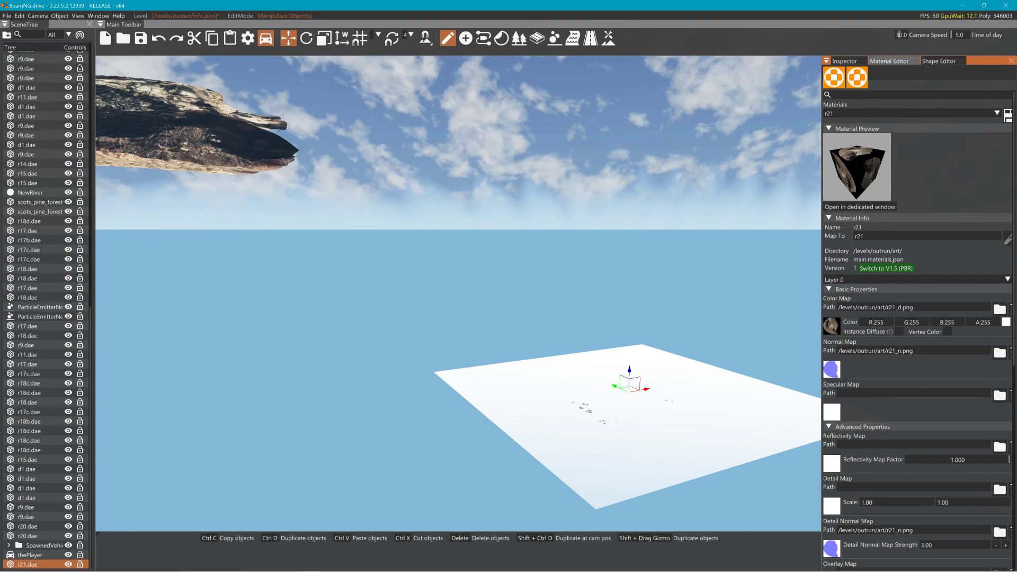
Move r21.dae away from its placed spot with the gizmo and clear the selection.
drag(635, 371, 593, 333)
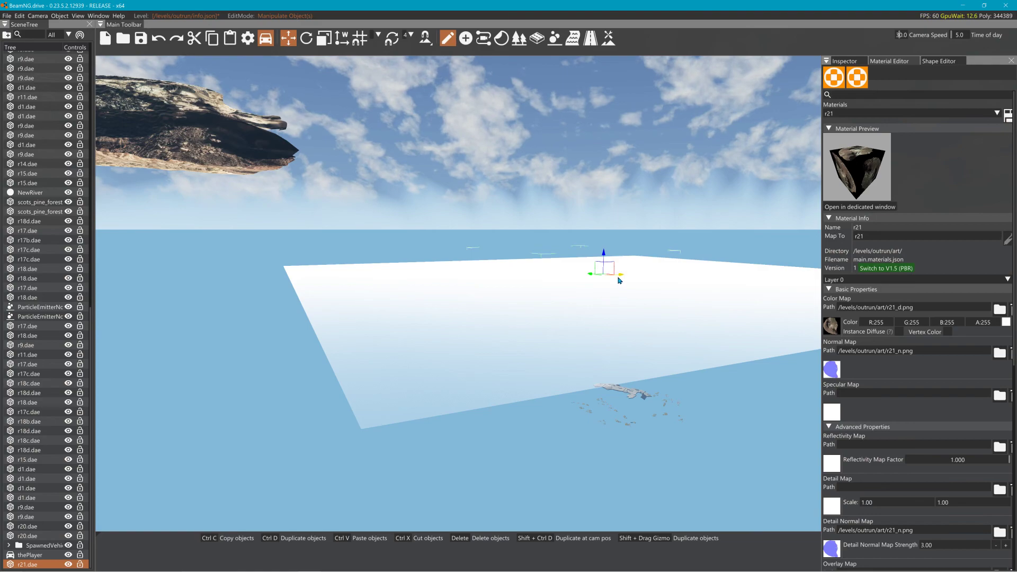
drag(618, 280, 552, 326)
key(Delete)
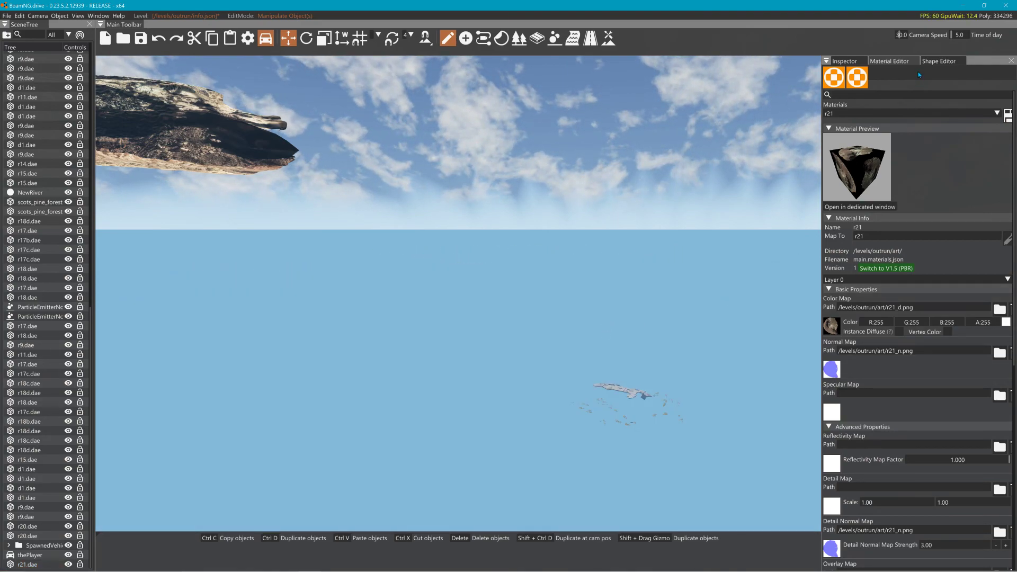
Select r21.dae in the scene tree and enable its dynamic and isRenderEnabled options in the Inspector.
click(845, 61)
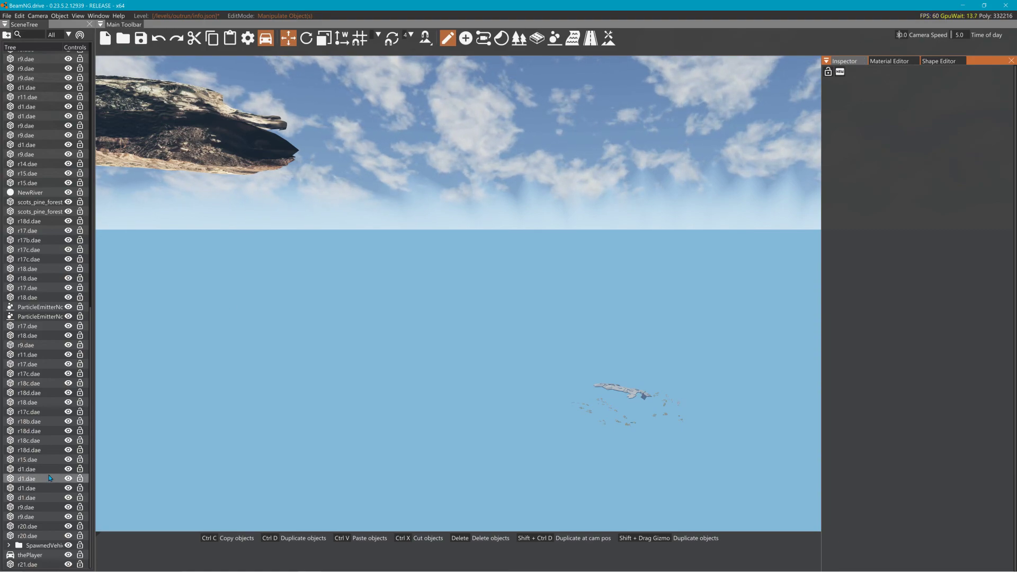
click(29, 565)
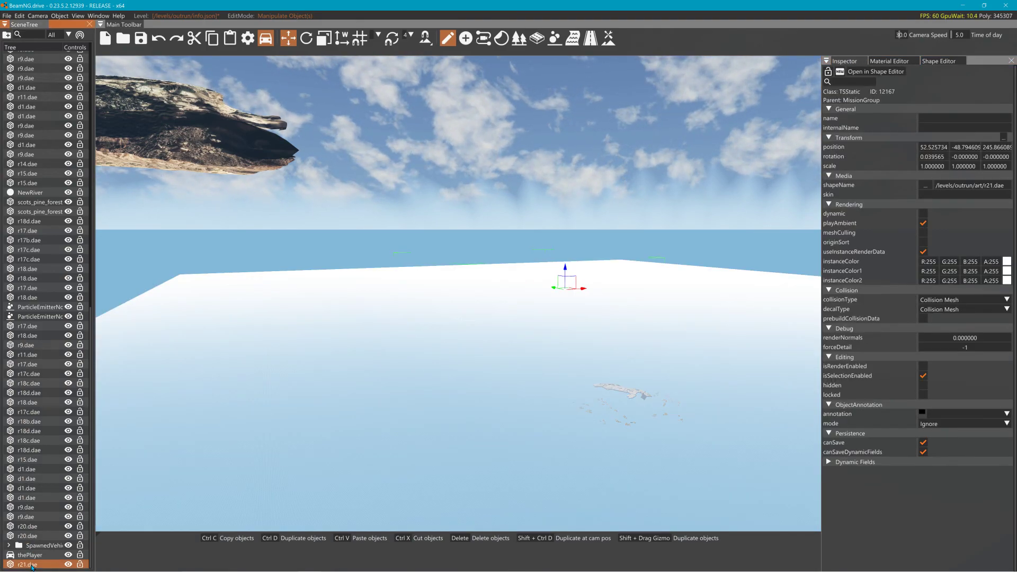
click(924, 213)
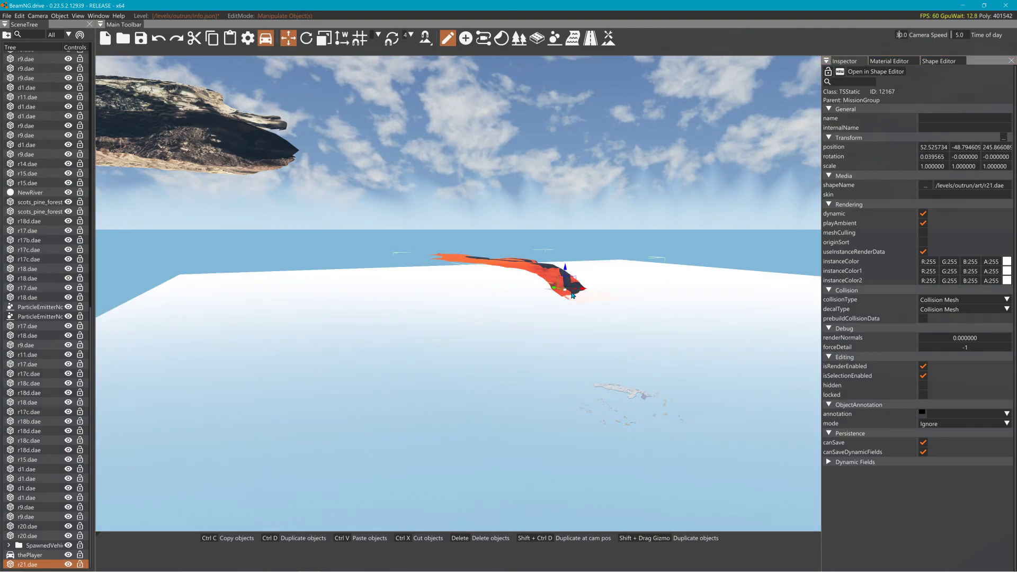
Rotate r21.dae to about 130 degrees around its vertical axis and move it to about -94.8, -220.2, 264.6.
key(2)
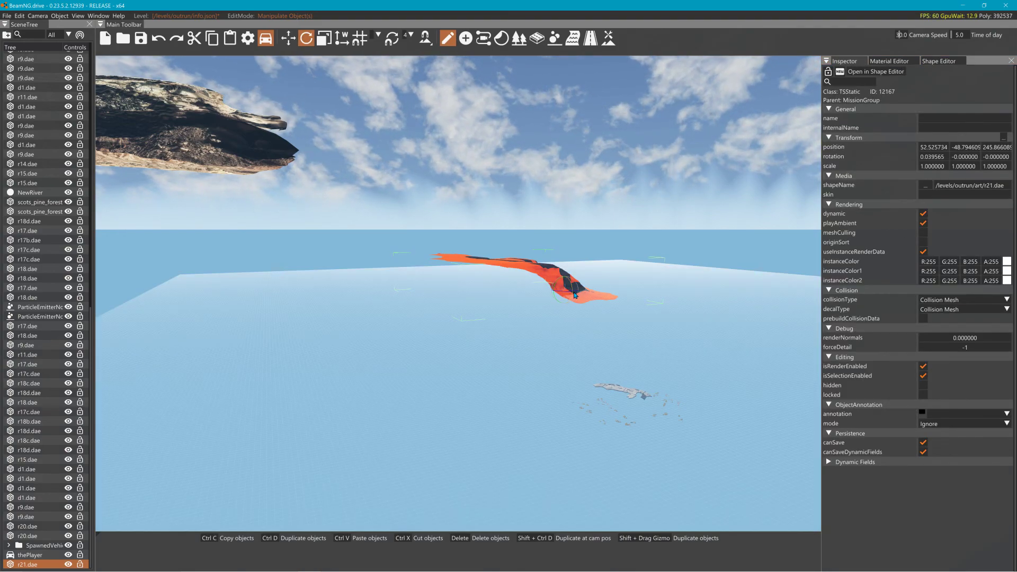
drag(572, 296, 532, 303)
key(1)
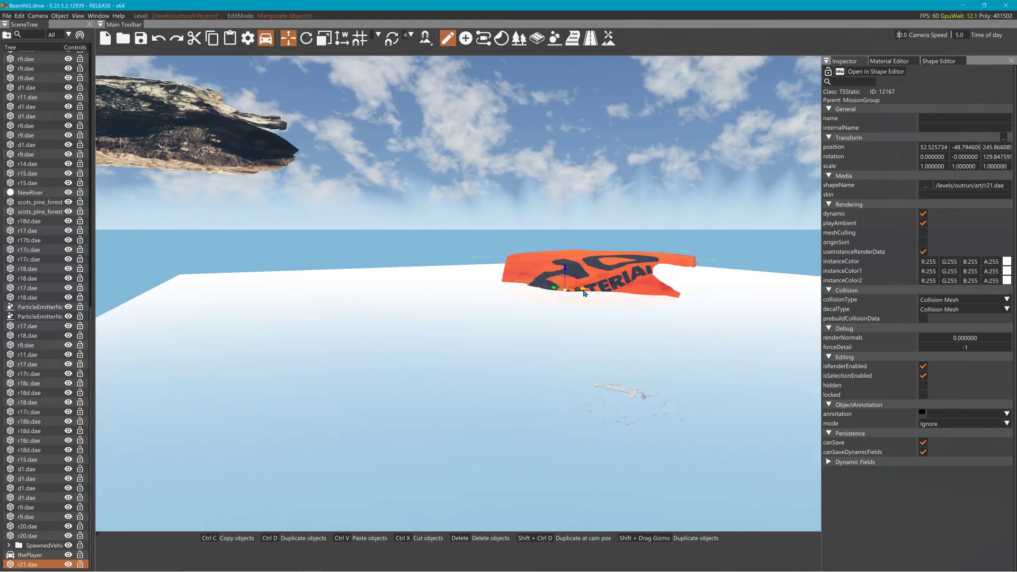
drag(585, 293, 349, 366)
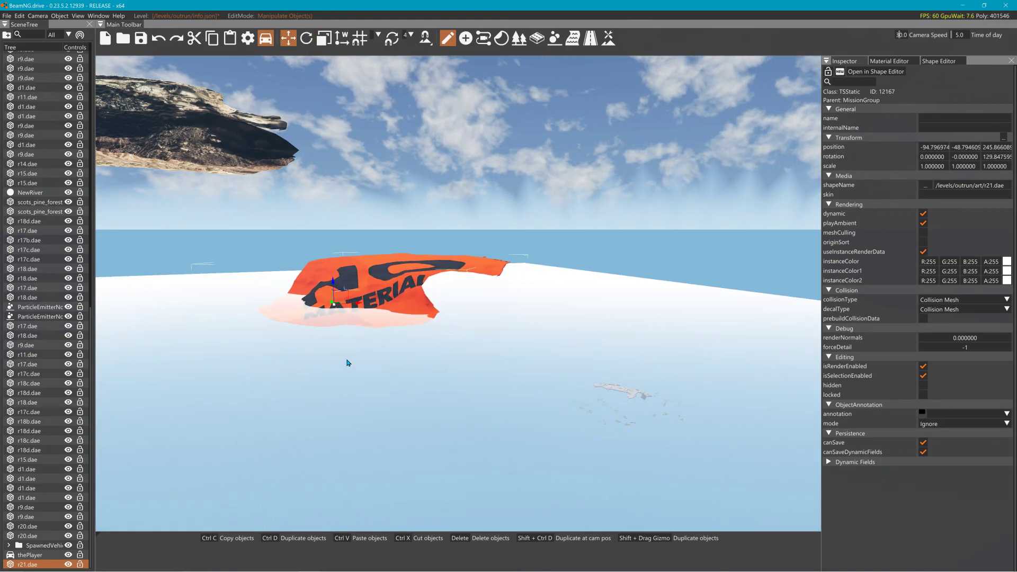
drag(331, 306, 371, 343)
click(330, 305)
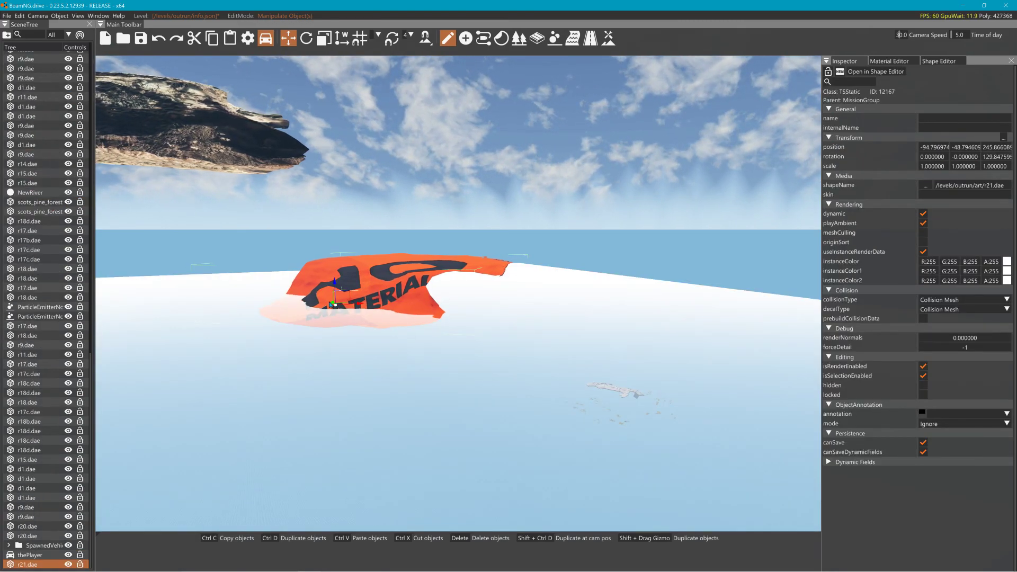
drag(329, 305, 452, 329)
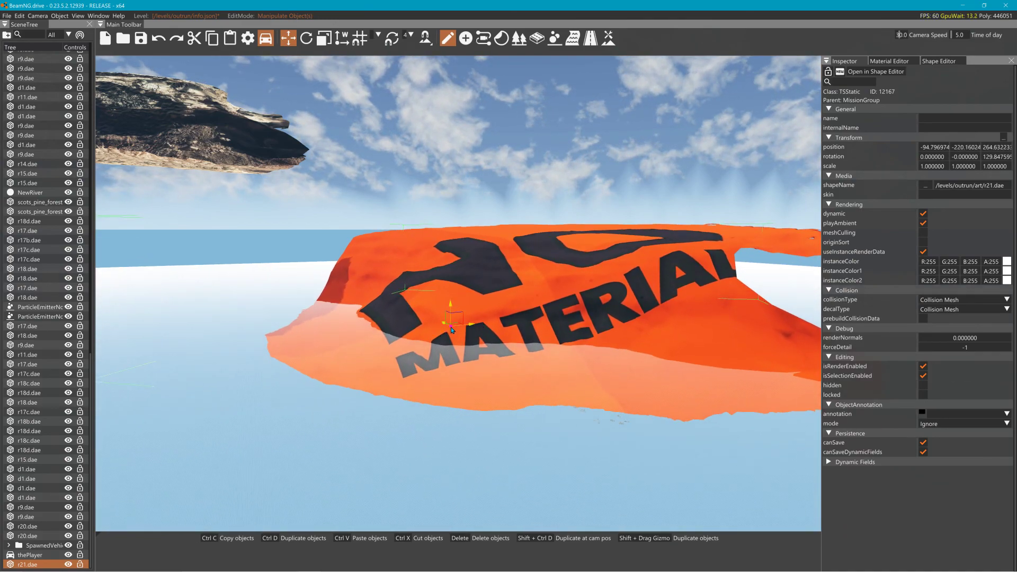
Check r21.dae in the Shape Editor and its material in the Material Editor, and save the level.
click(930, 62)
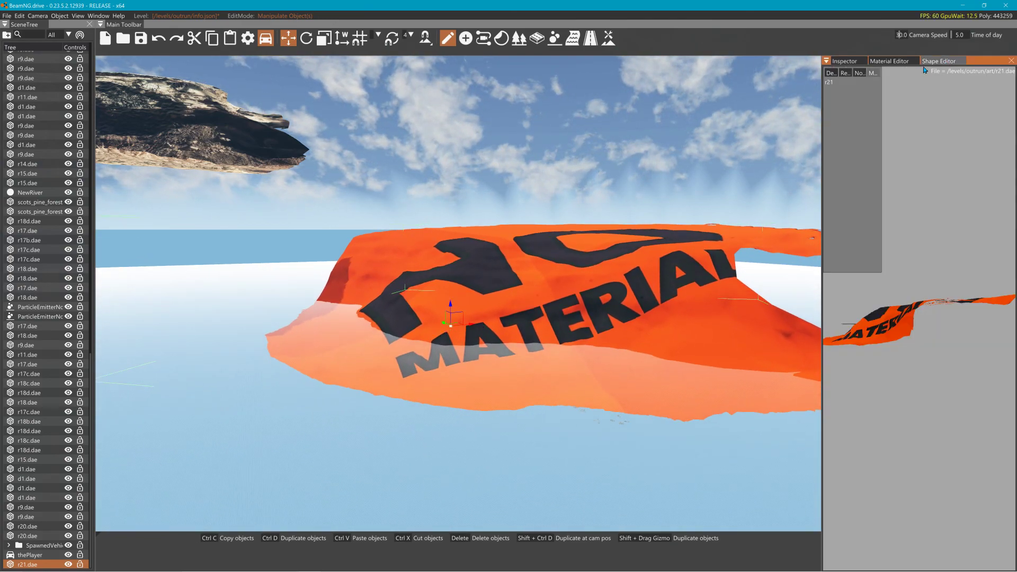
click(890, 61)
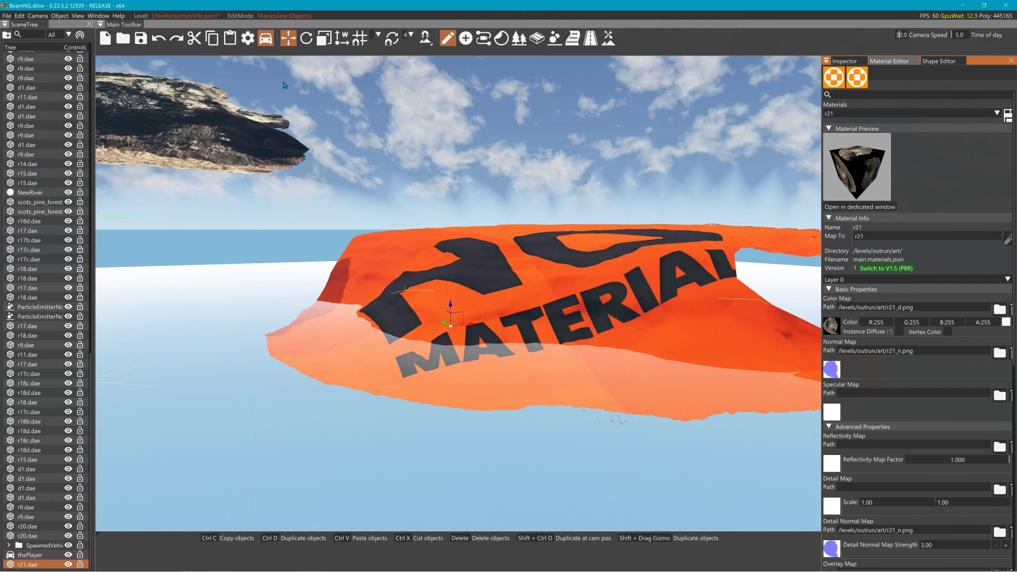
click(141, 38)
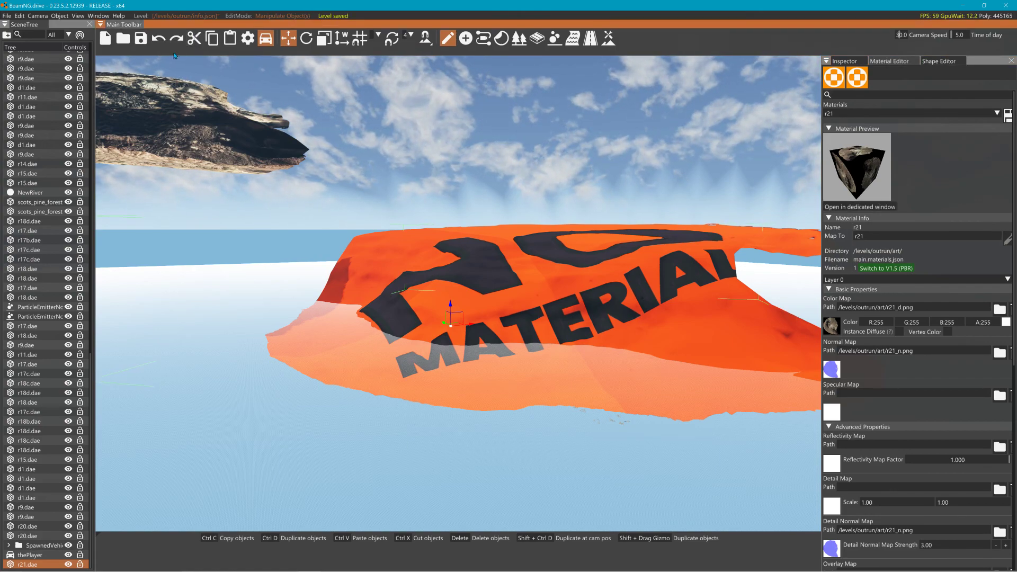
Open the Asset Browser, regenerate the outrun art folder's asset data and refresh its directory and assets.
click(98, 16)
click(105, 36)
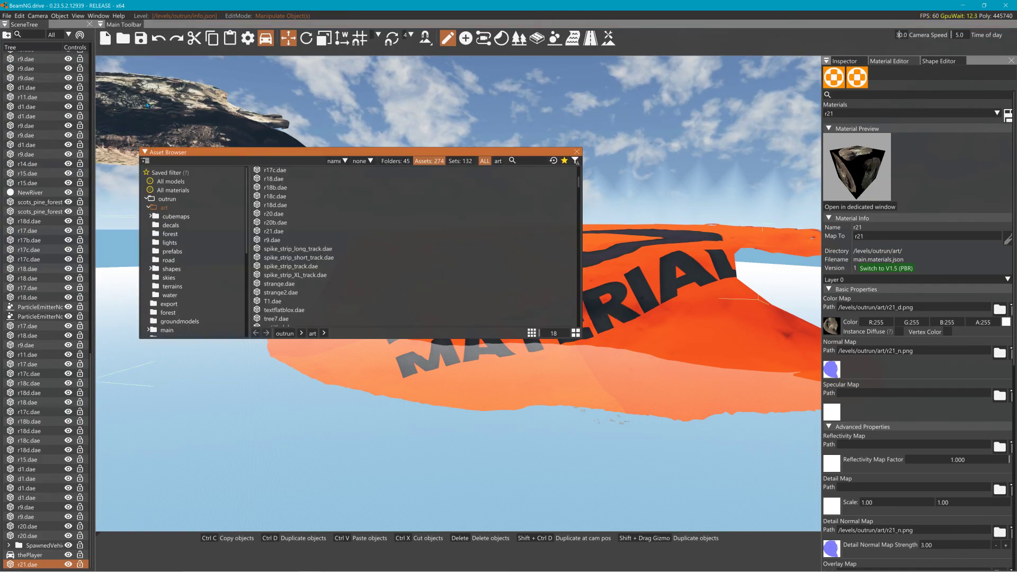
right_click(165, 210)
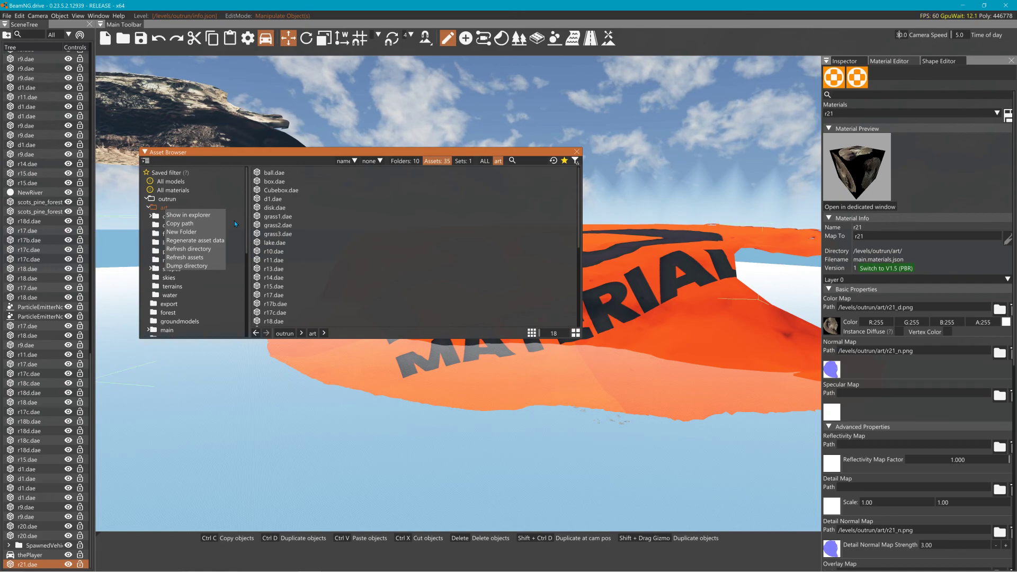
click(205, 240)
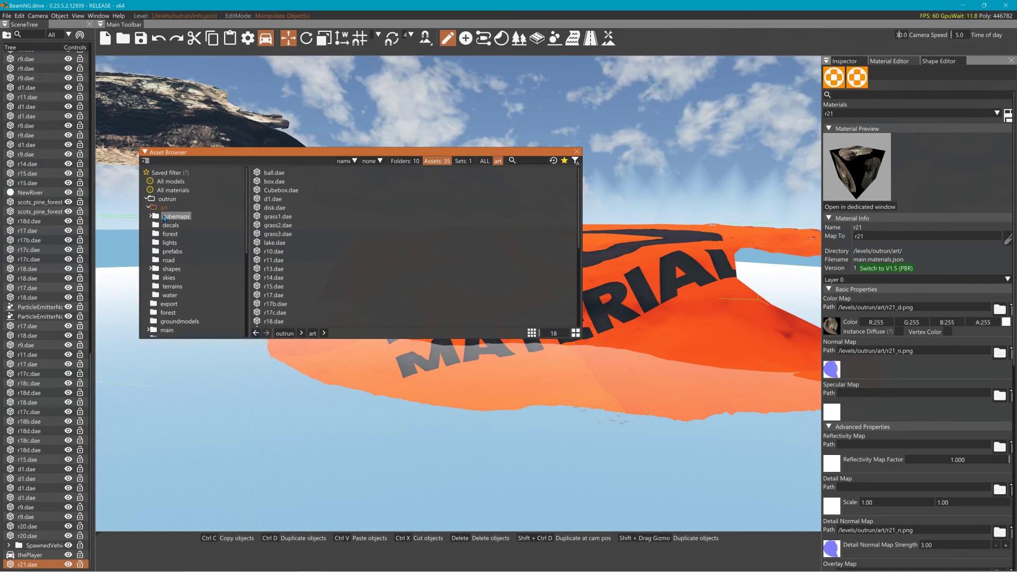
right_click(165, 209)
click(205, 247)
right_click(163, 208)
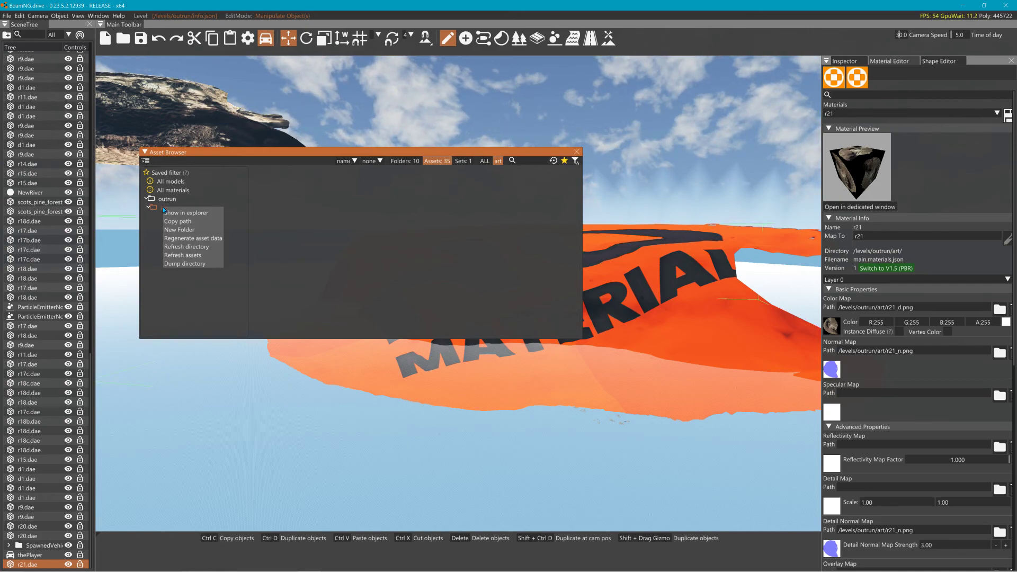
click(197, 256)
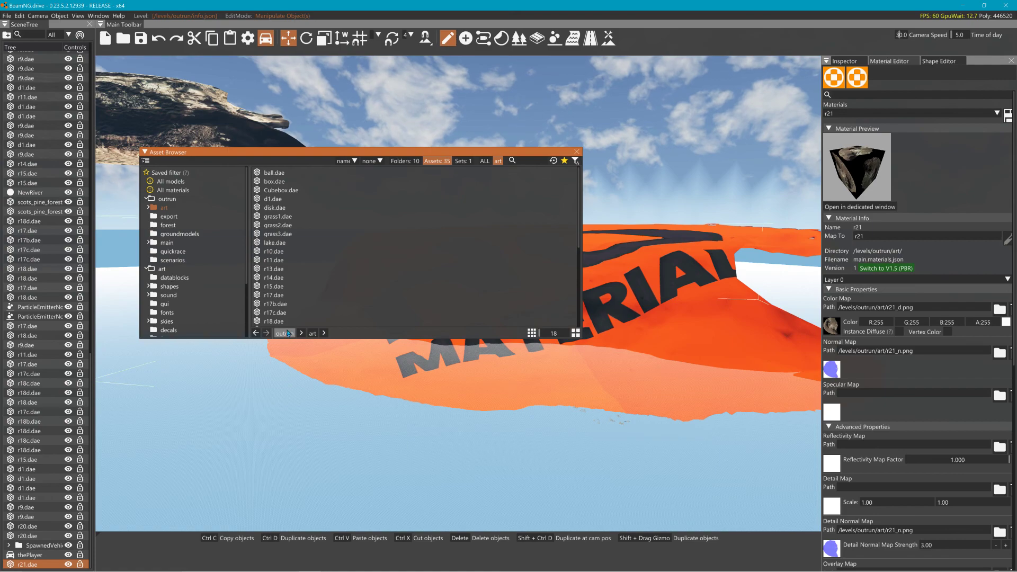
Check the r21.dae asset in the outrun art folder and close the Asset Browser.
scroll(285, 316, down, 2)
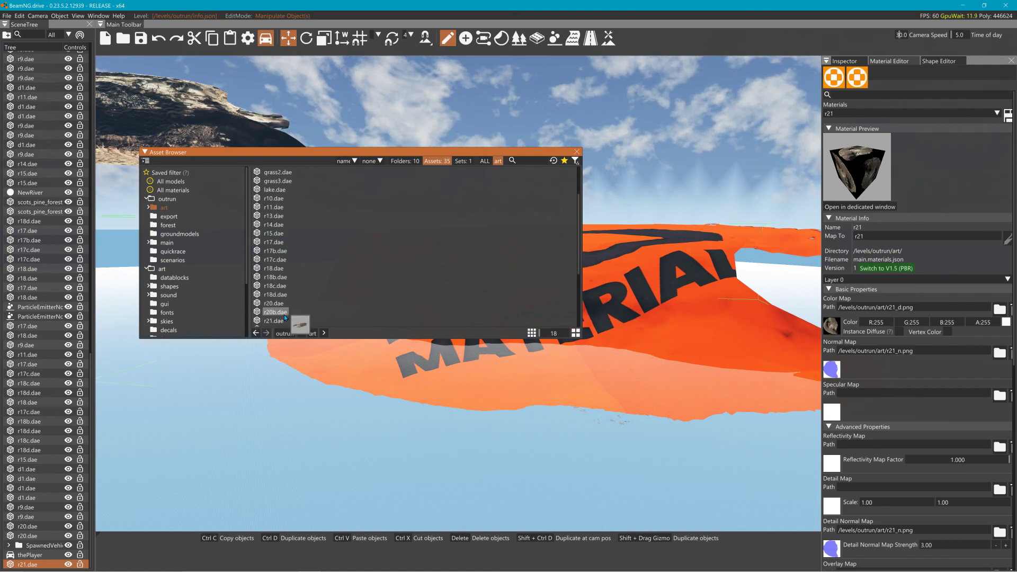
click(277, 321)
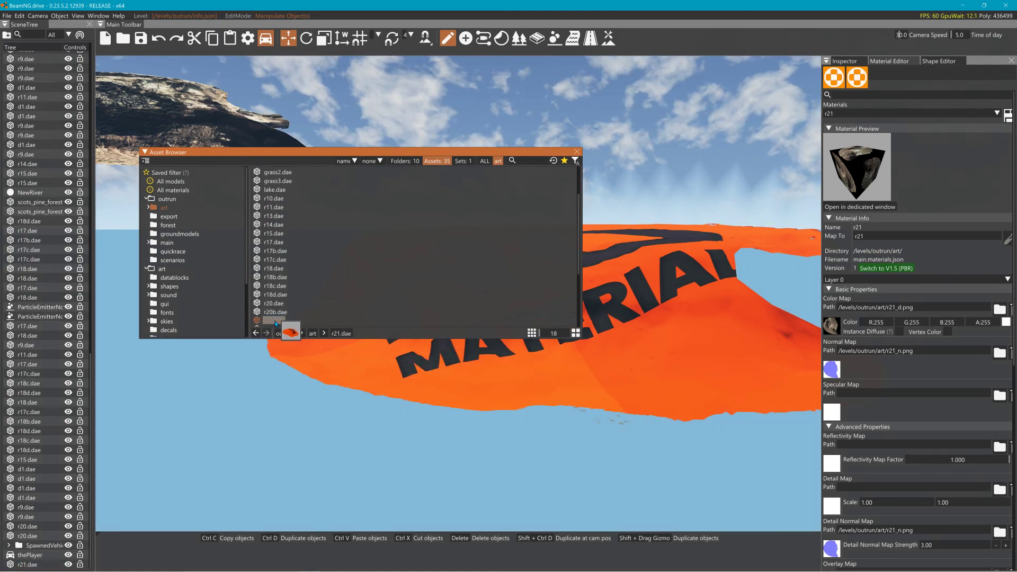
click(578, 152)
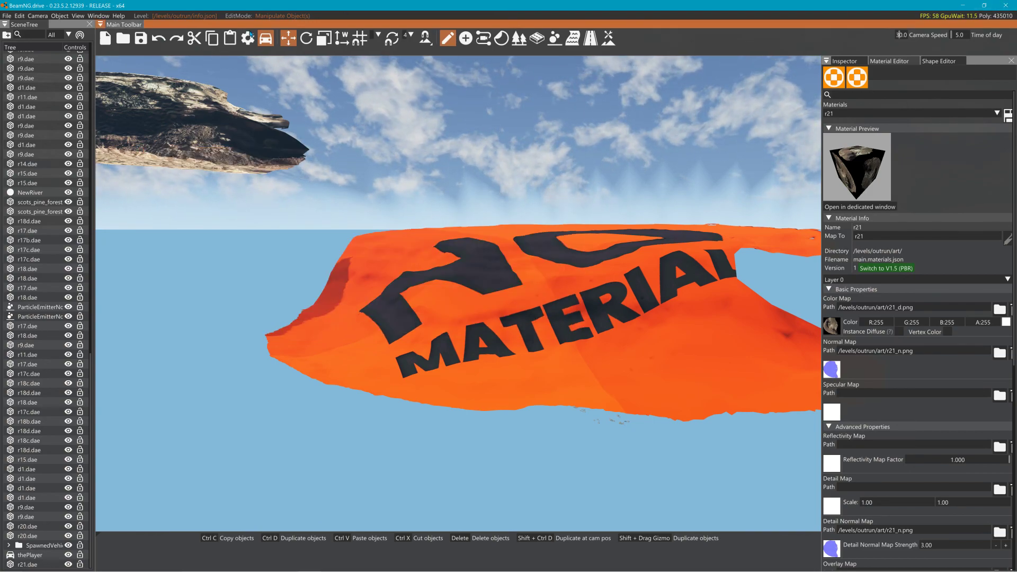
Save the level and restart BeamNG.drive from the desktop.
click(140, 38)
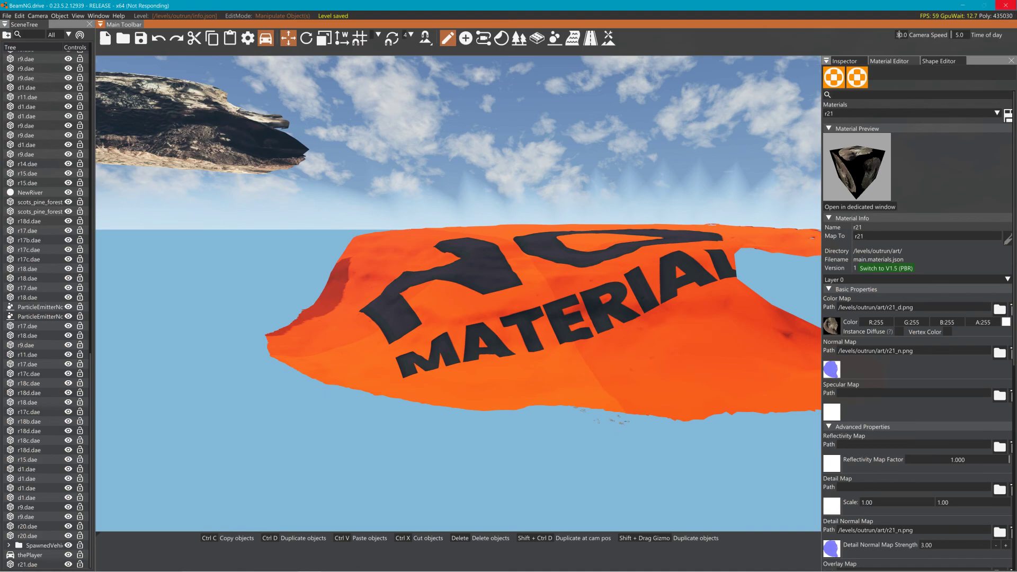
click(1004, 5)
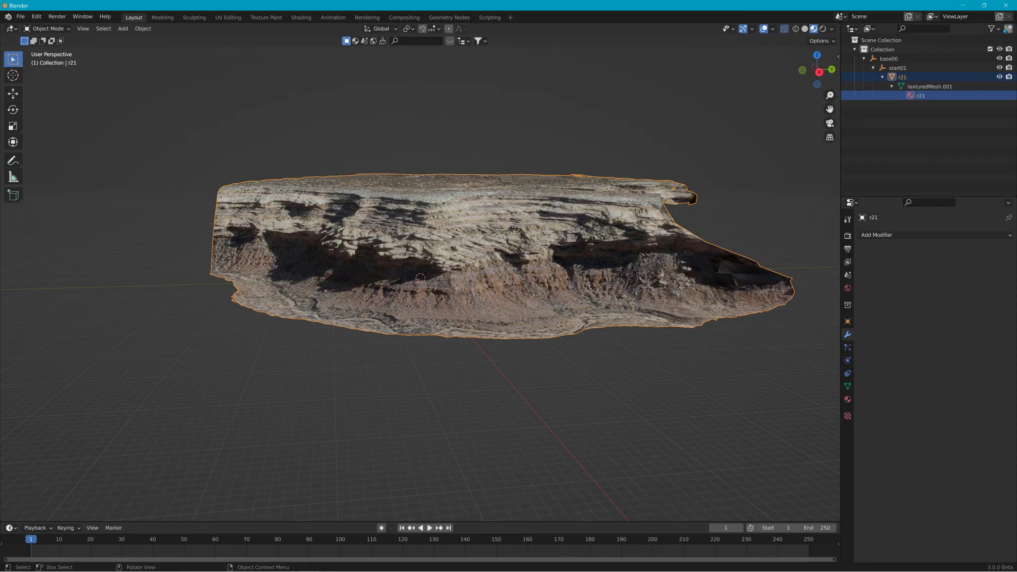
click(964, 5)
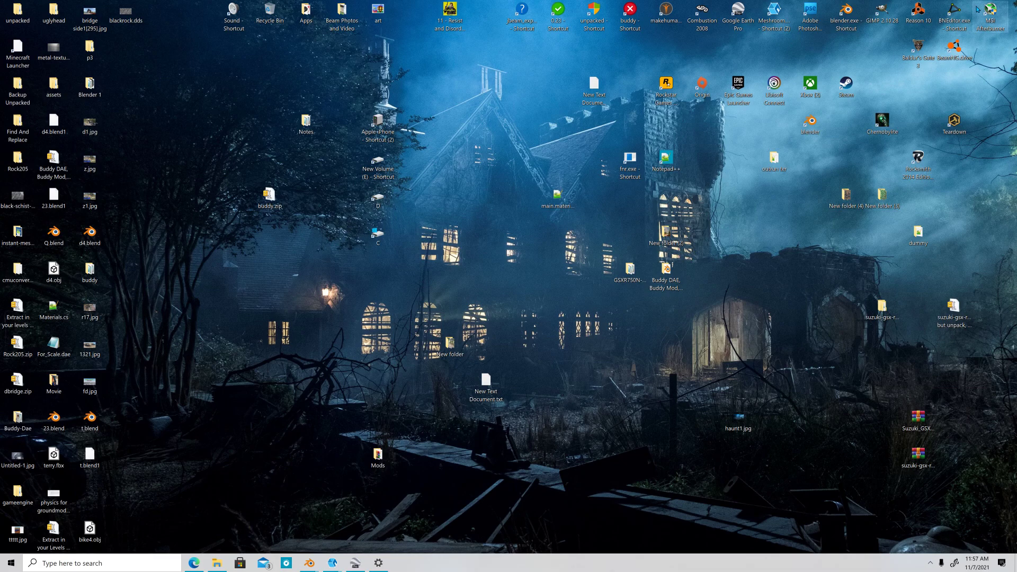
double_click(958, 46)
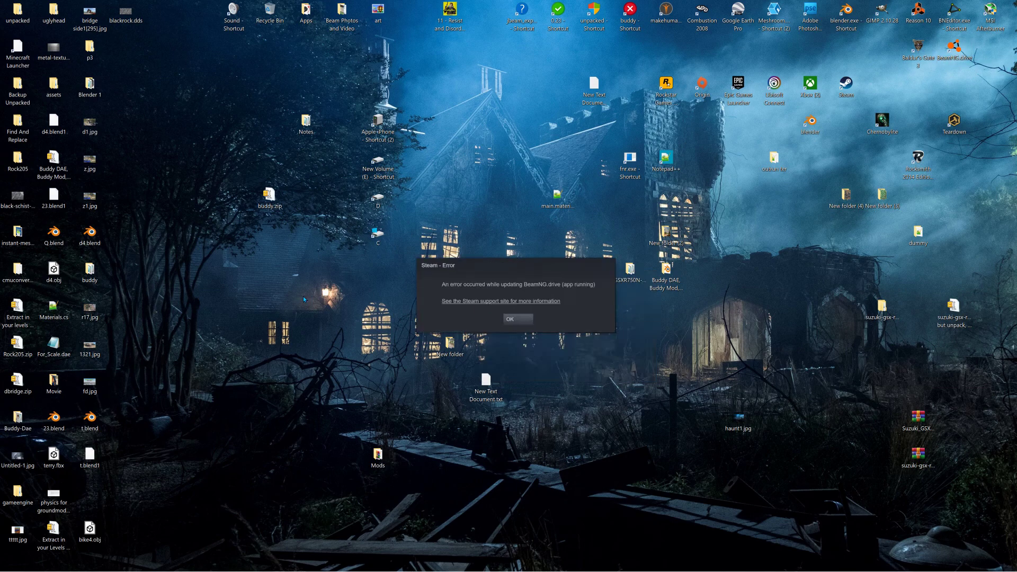
click(509, 319)
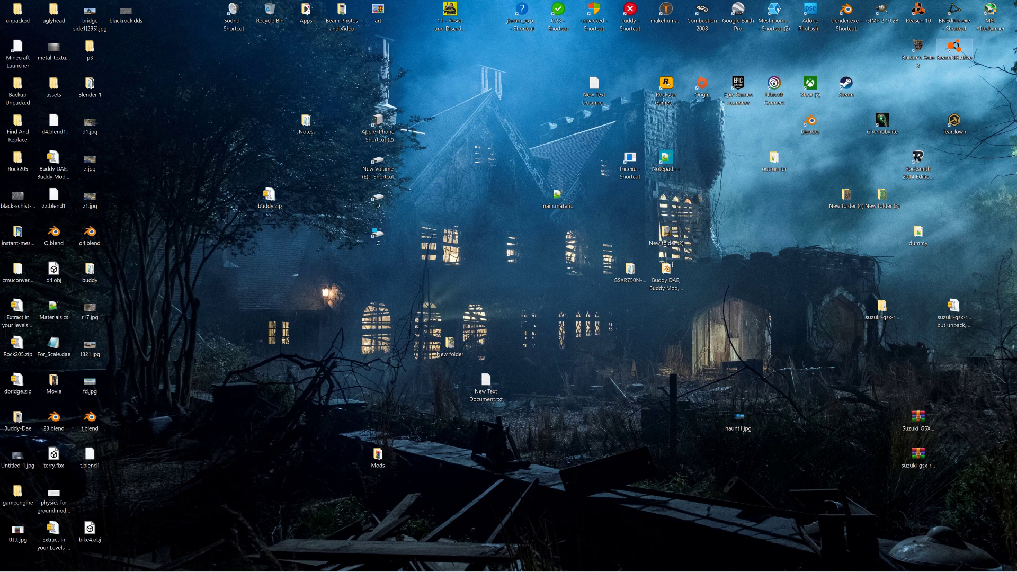
double_click(956, 48)
click(488, 264)
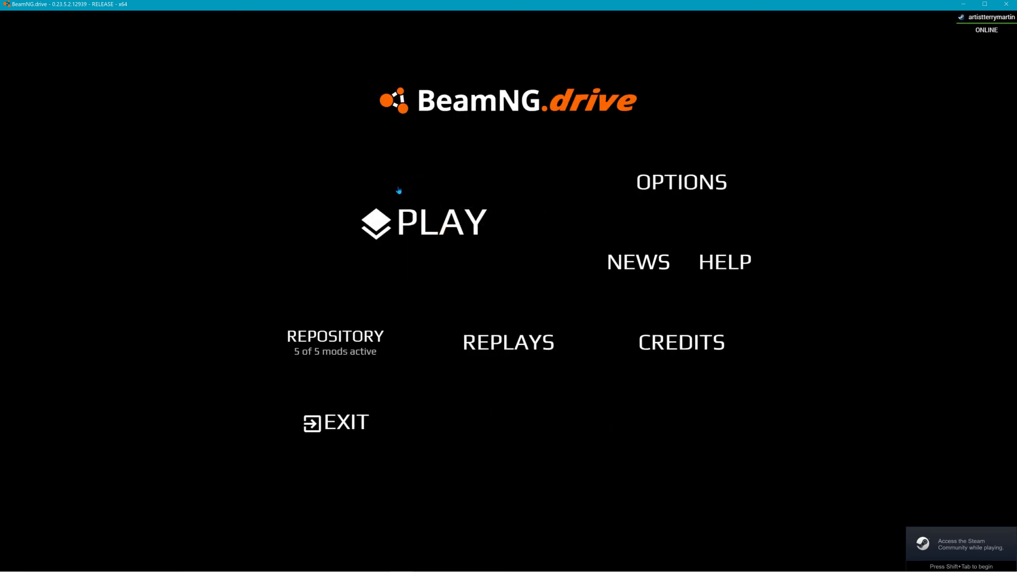
Load the outrun level in Freeroam at the default spawn_north spawn point.
click(444, 265)
click(586, 258)
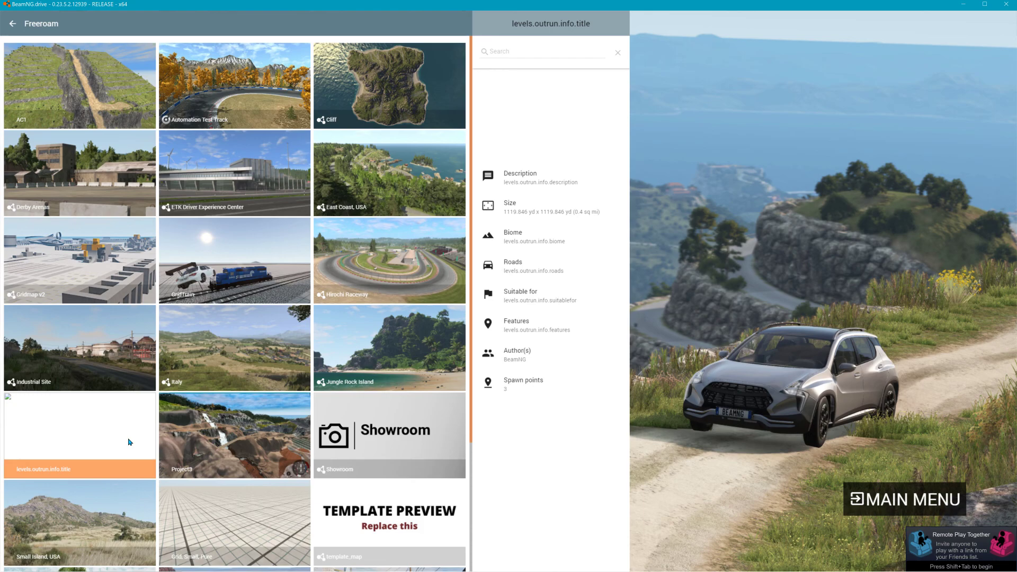
click(120, 442)
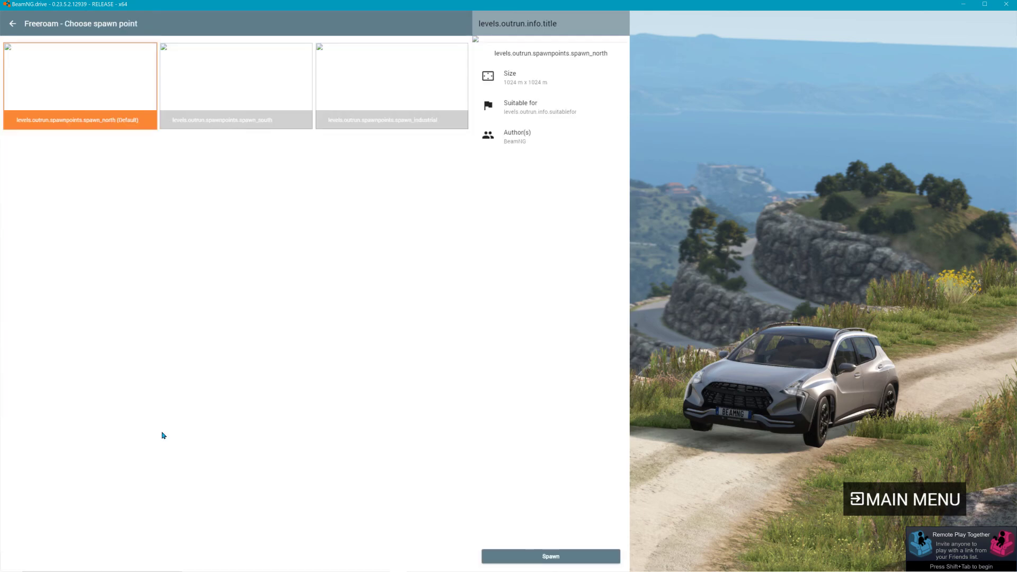
click(575, 556)
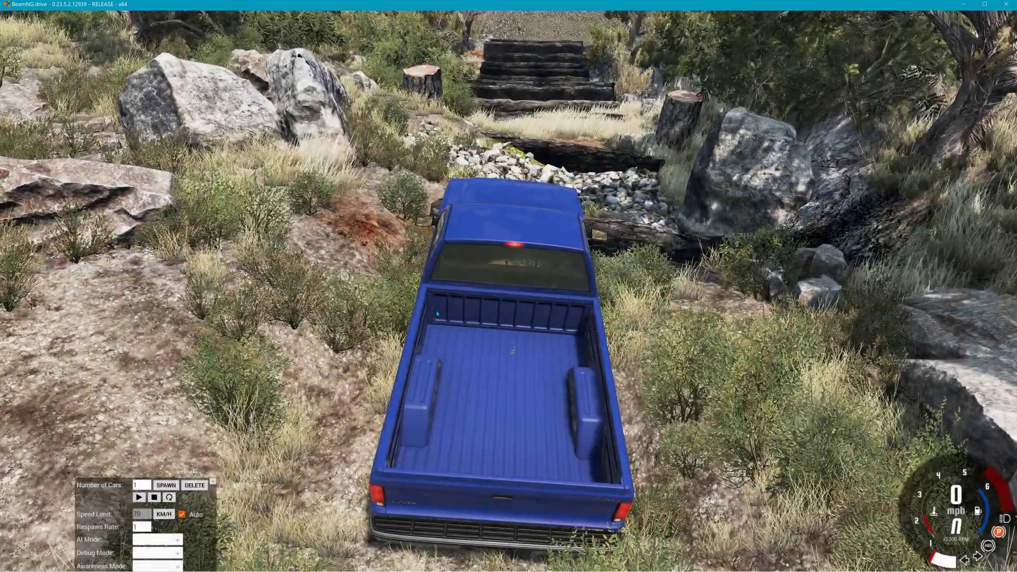
Fly the free camera to the r21 rock and examine its textured surface.
key(shift+c)
right_drag(437, 314, 705, 291)
key(w)
key(w)
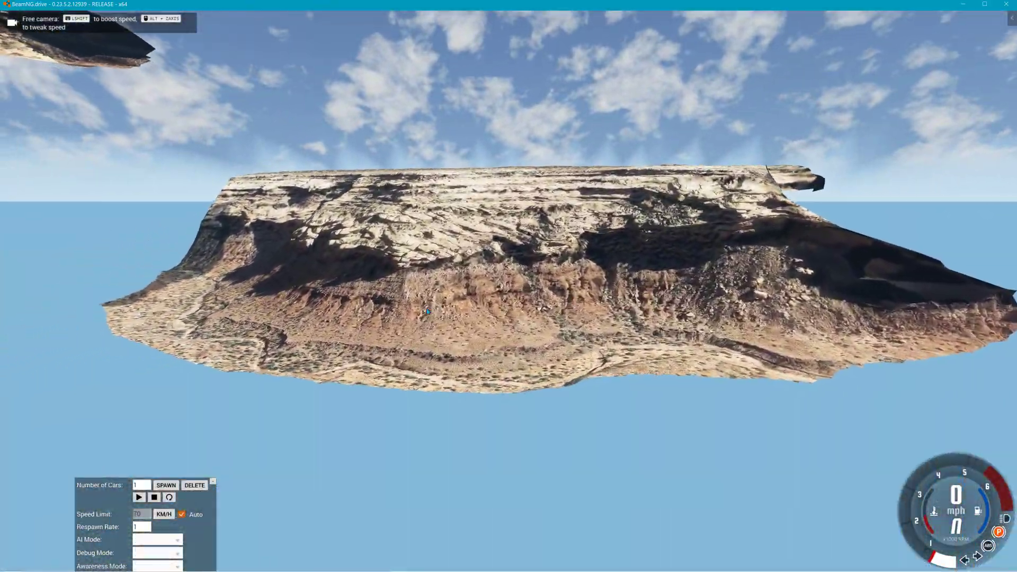
key(w)
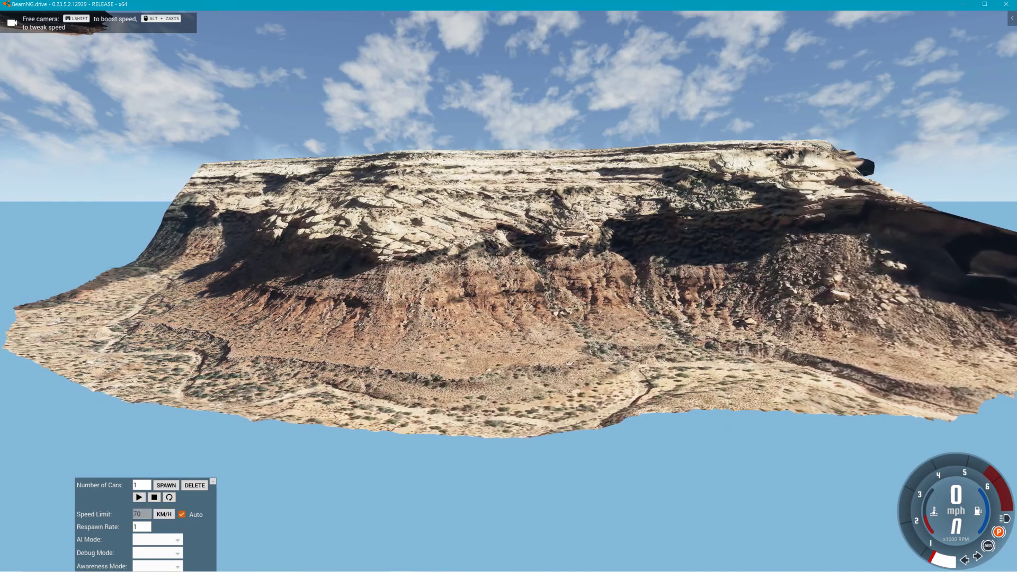
mouse_move(428, 312)
right_down()
mouse_move(530, 311)
mouse_move(559, 291)
mouse_move(448, 313)
right_up()
key(a)
key(d)
key(d)
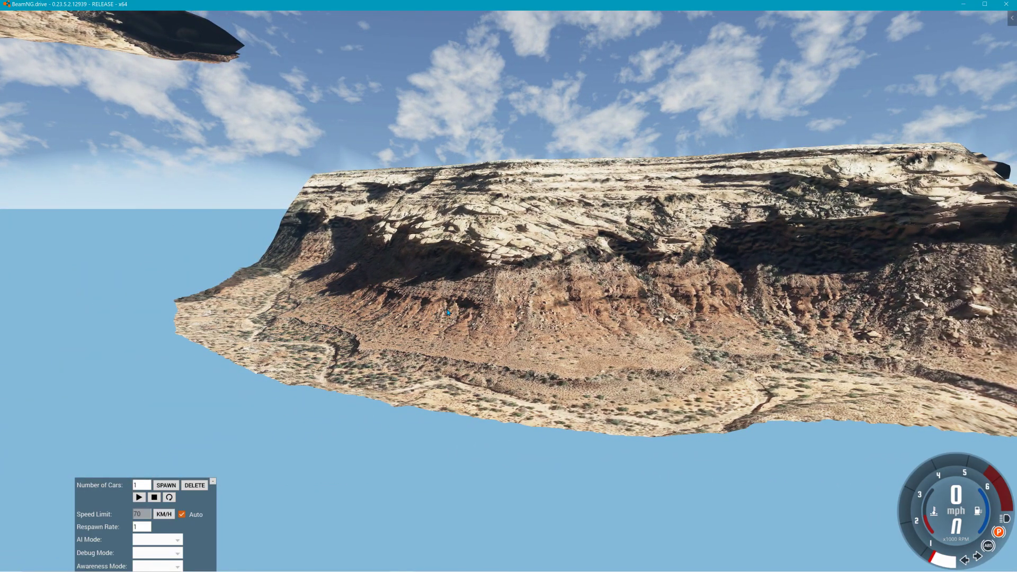
Reopen the world editor and bring up the r21 material in the Material Editor.
key(F11)
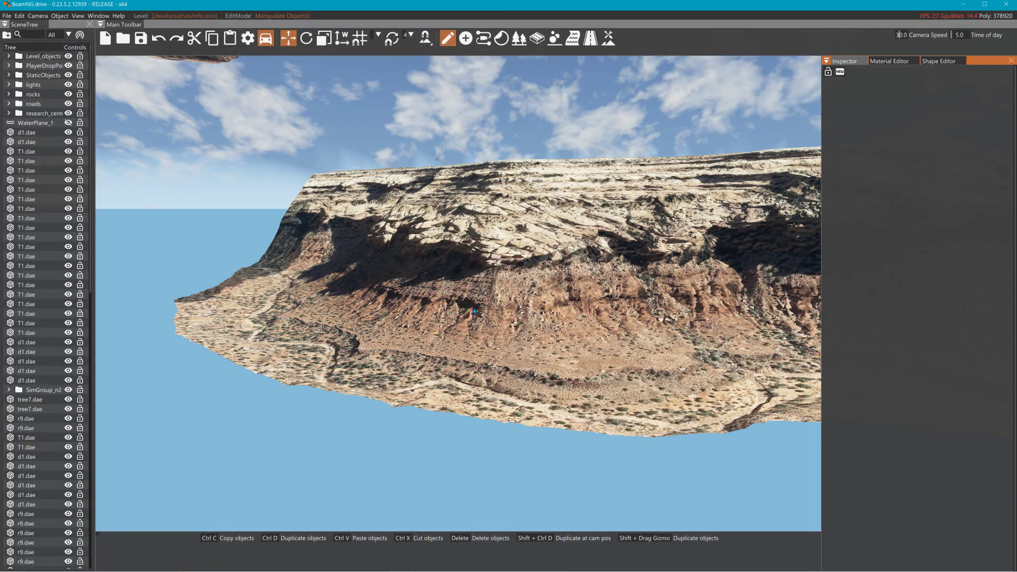
click(892, 62)
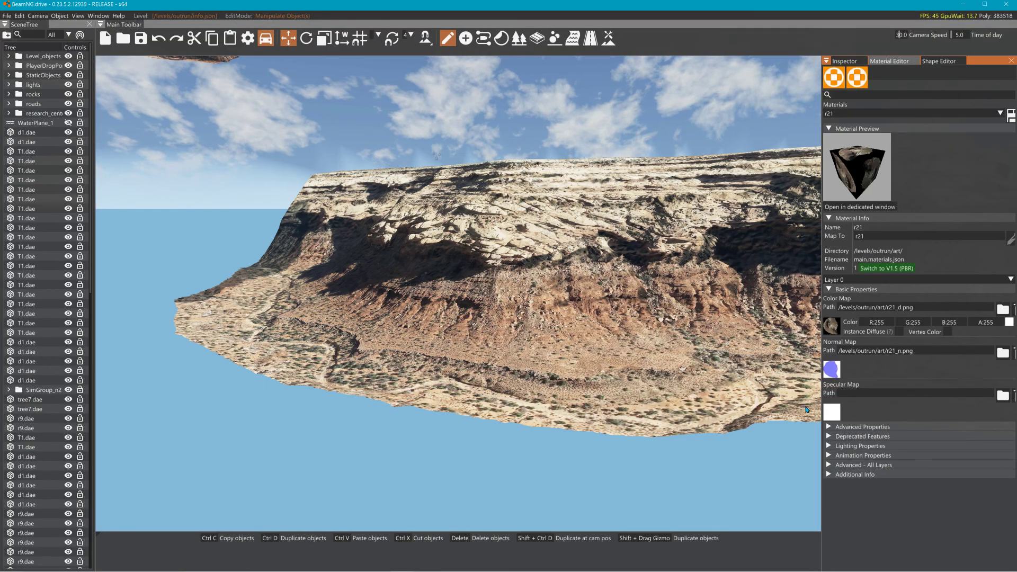
Try detail normal map strengths of 10, 5 and 0 in the r21 material's advanced properties.
click(862, 428)
scroll(926, 485, down, 4)
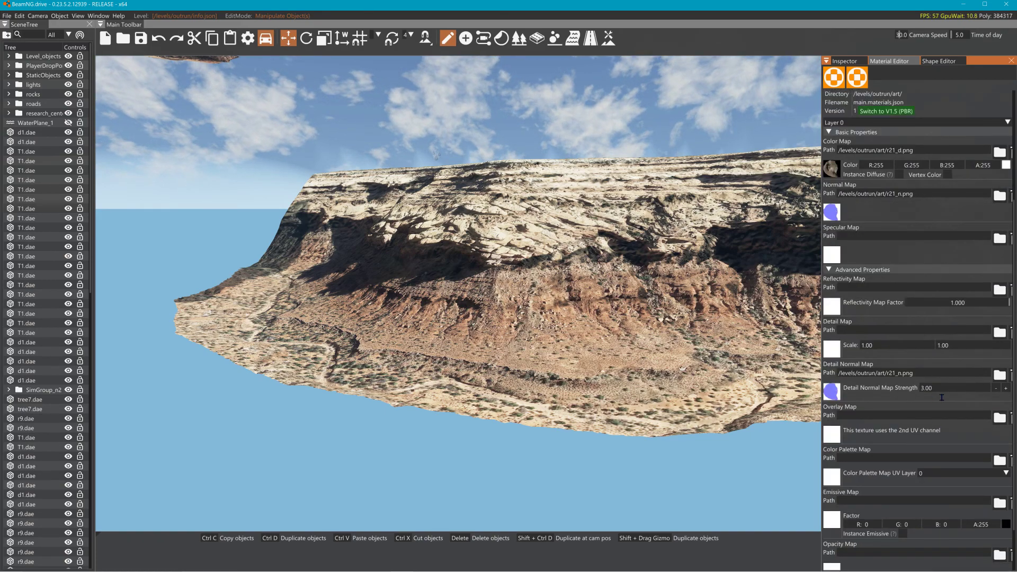
text(10)
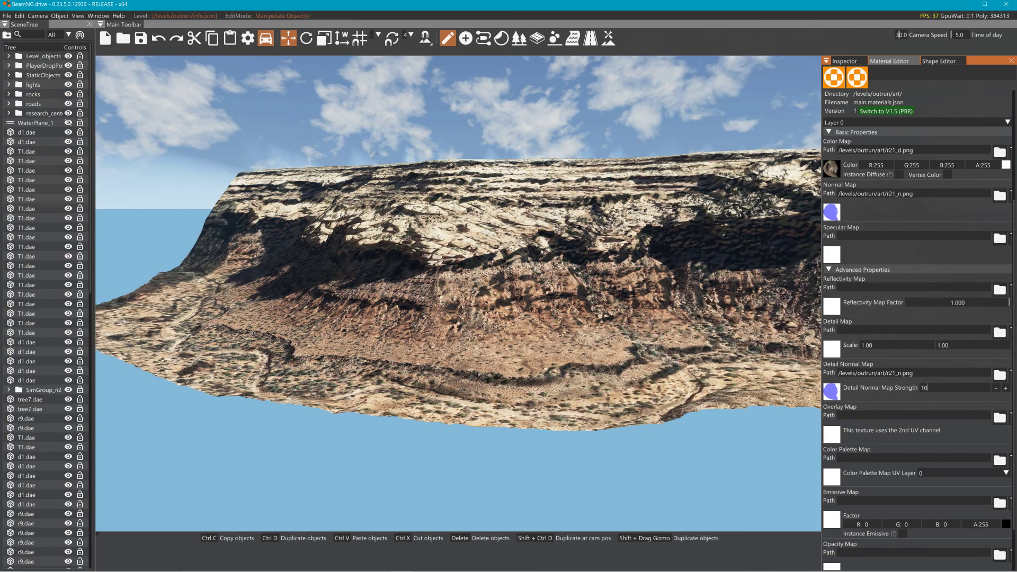
right_drag(673, 351, 702, 351)
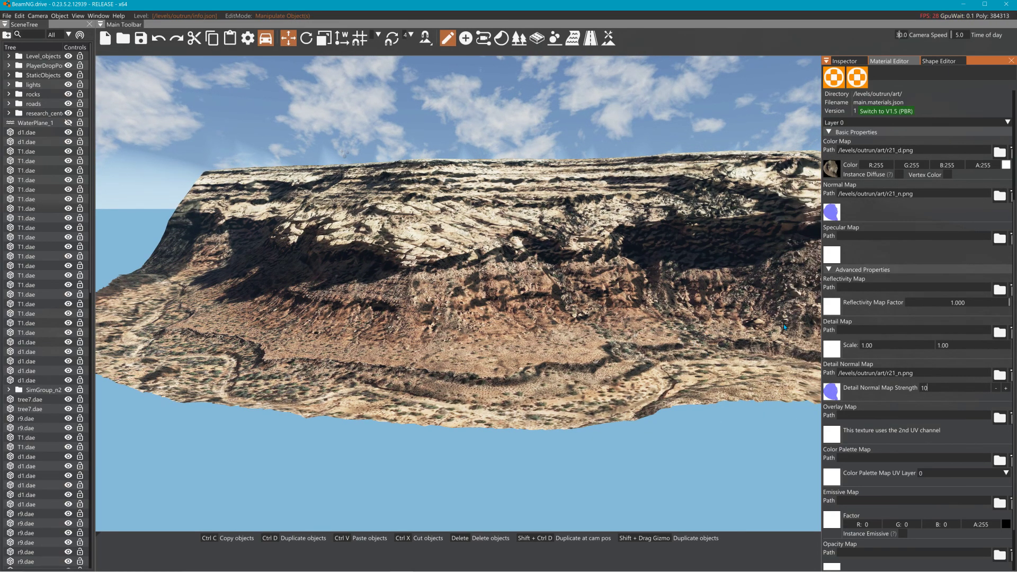
key(Return)
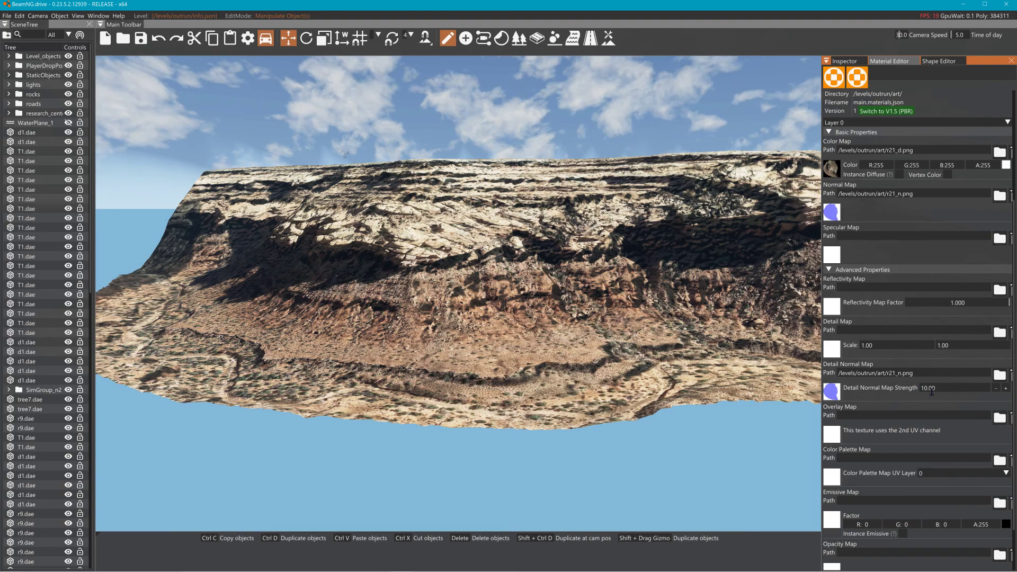
click(915, 387)
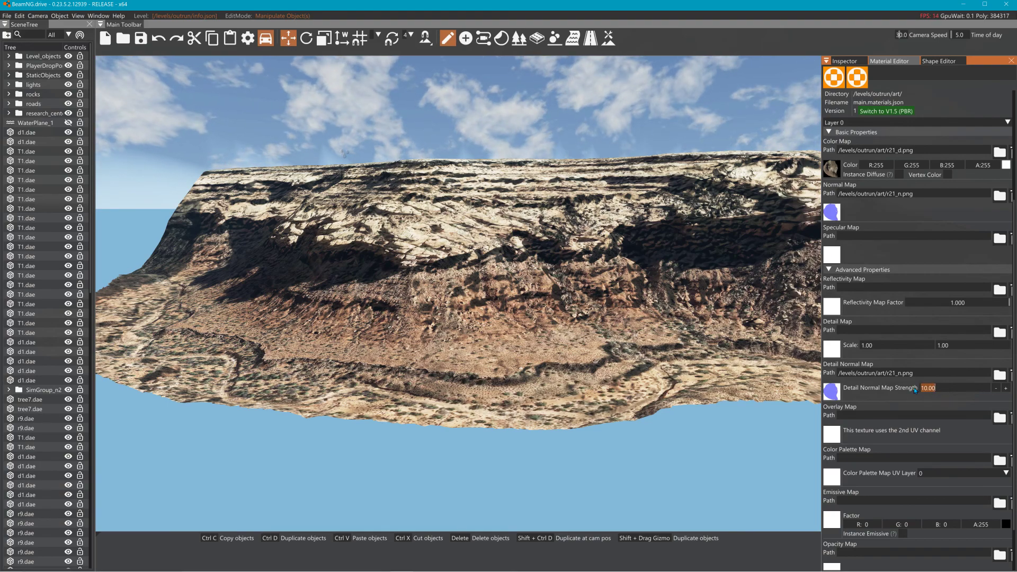
text(5)
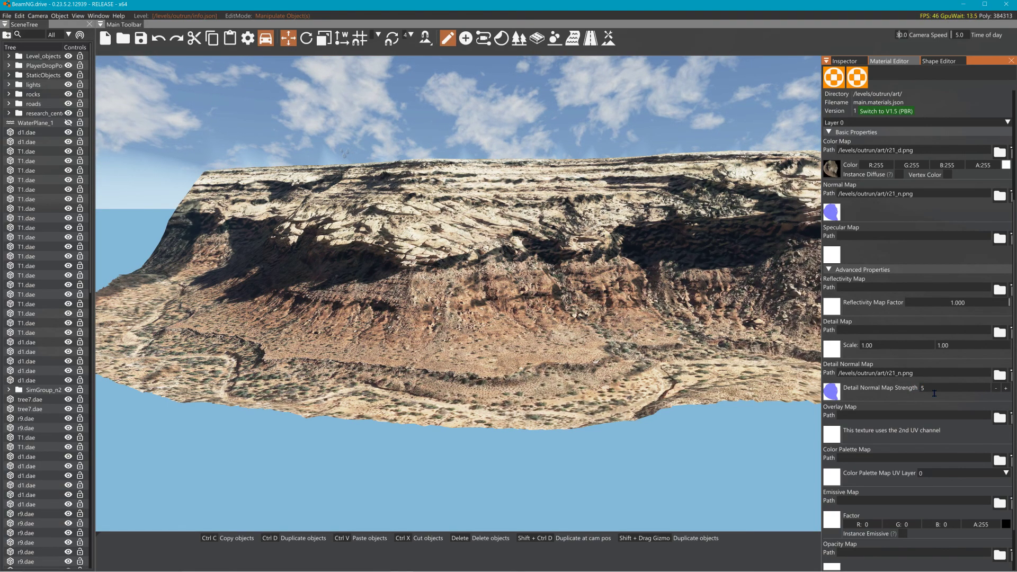
key(BackSpace)
text(0)
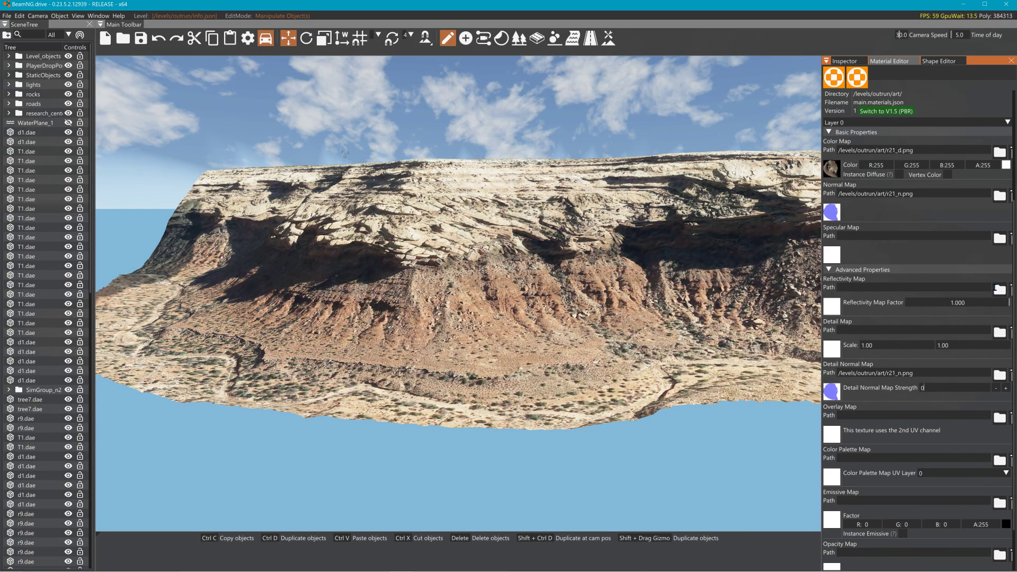
Clear the r21 material's normal map and reassign r21_n.png from the /levels/outrun/art/ folder.
click(1012, 194)
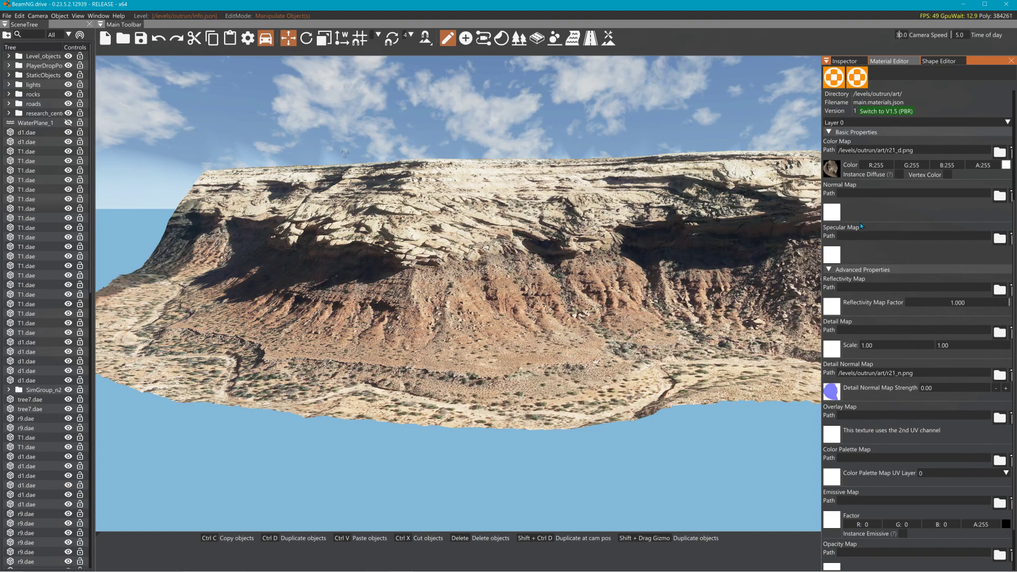
click(838, 217)
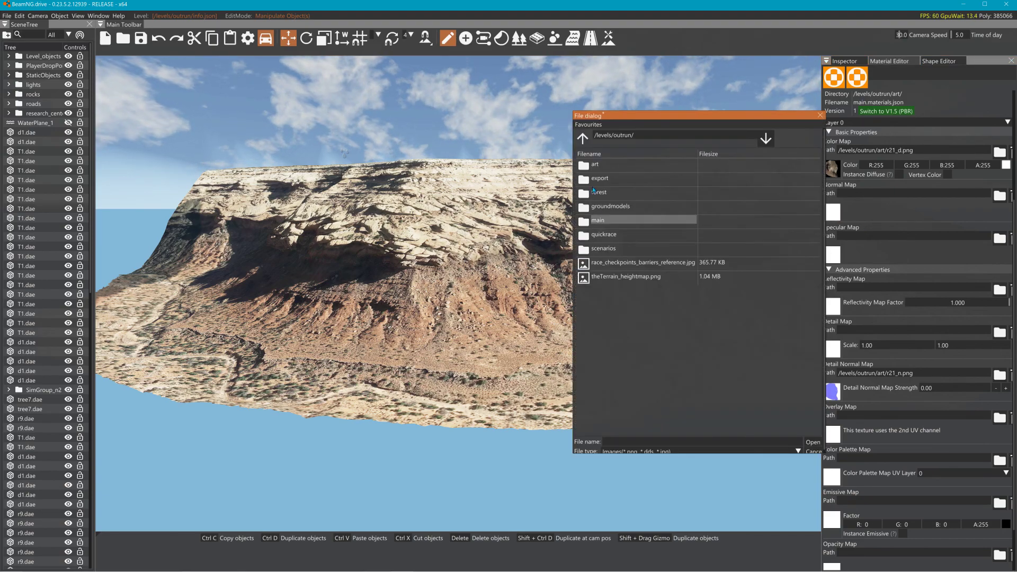
double_click(595, 164)
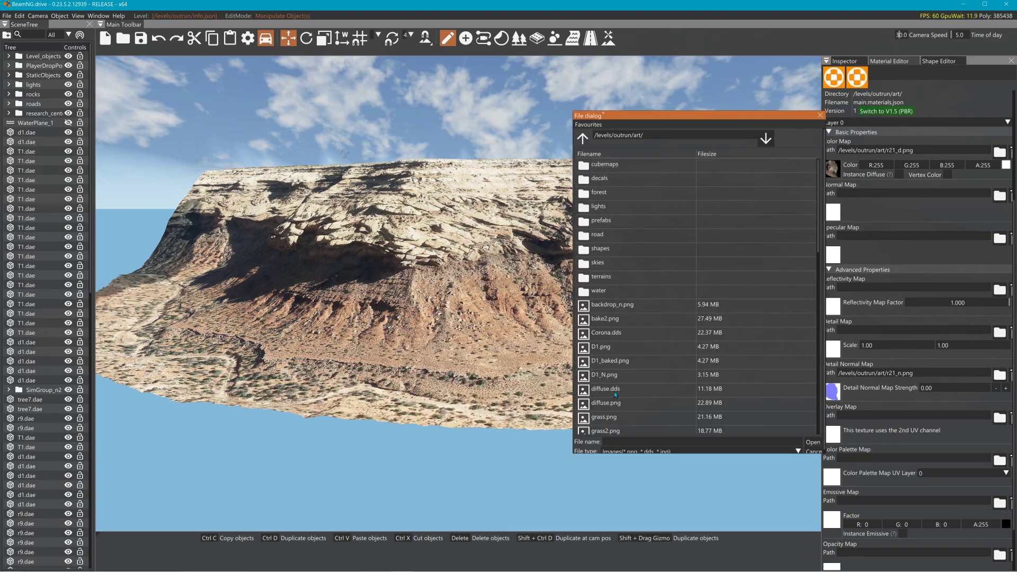
scroll(617, 403, down, 10)
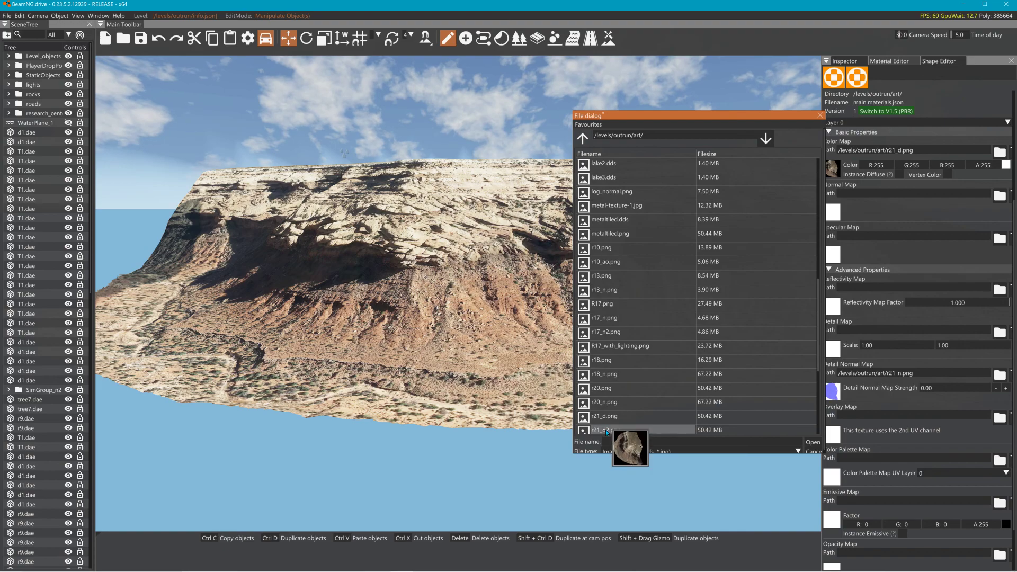
scroll(608, 407, down, 1)
click(606, 407)
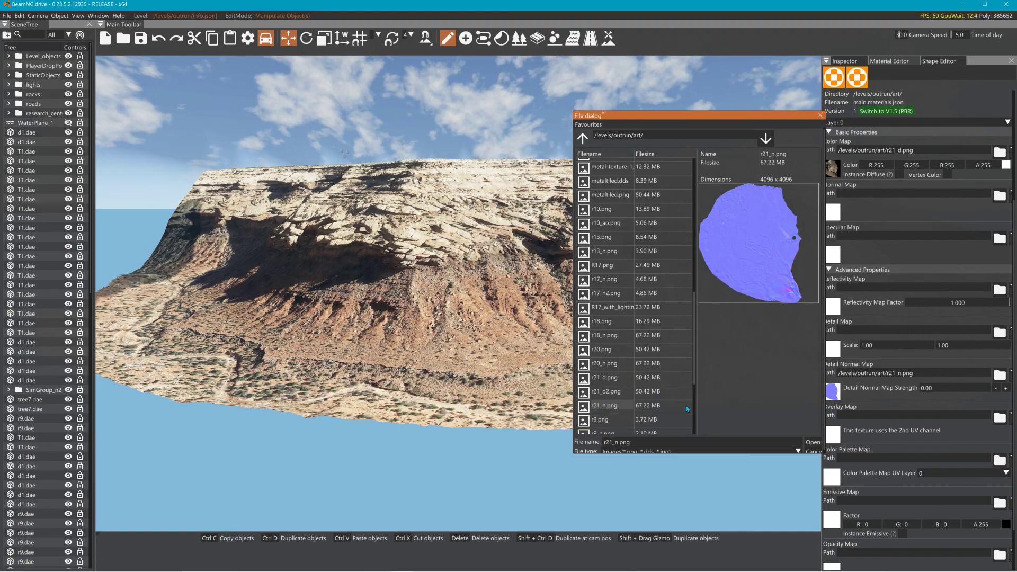
click(814, 443)
Test detail normal map strengths of 3, 32 and 6 on the r21 material and settle on 5.
double_click(933, 391)
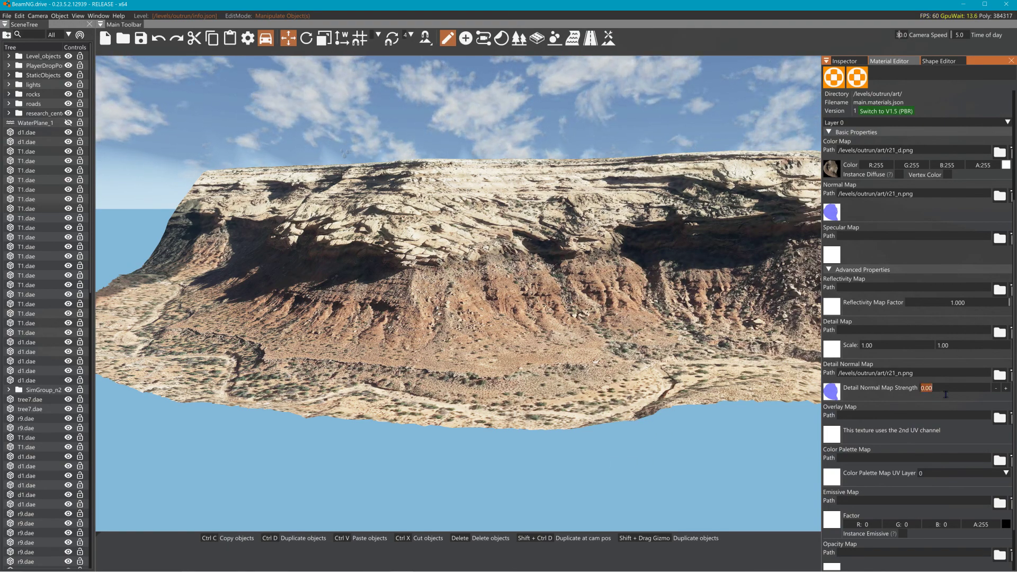
text(5)
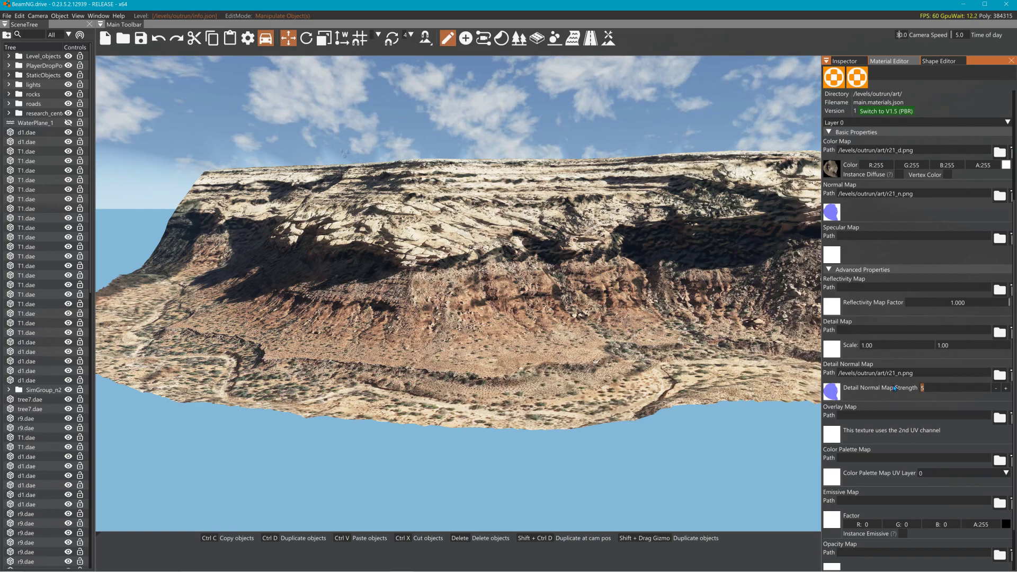
text(2)
key(BackSpace)
text(3)
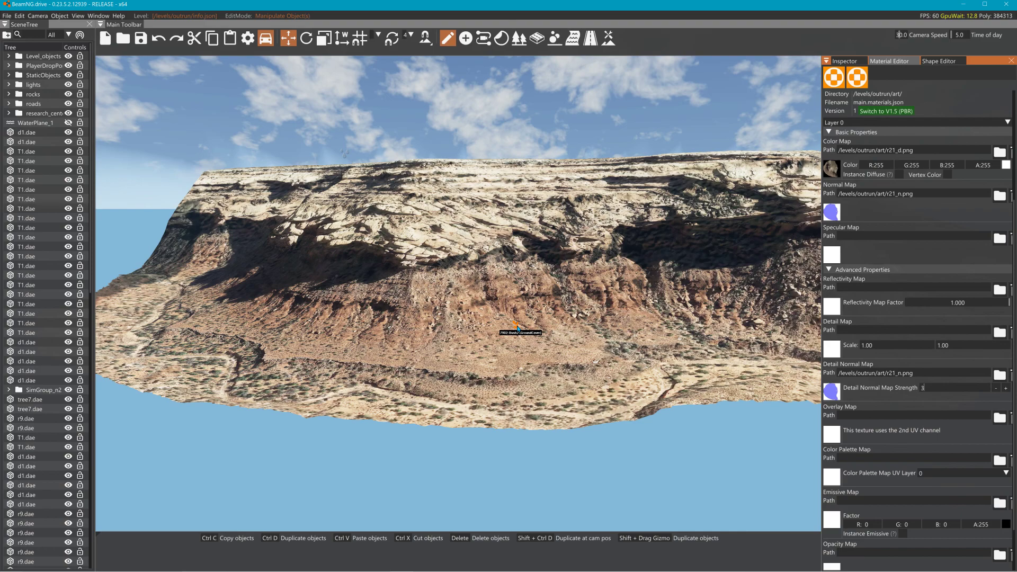
text(2)
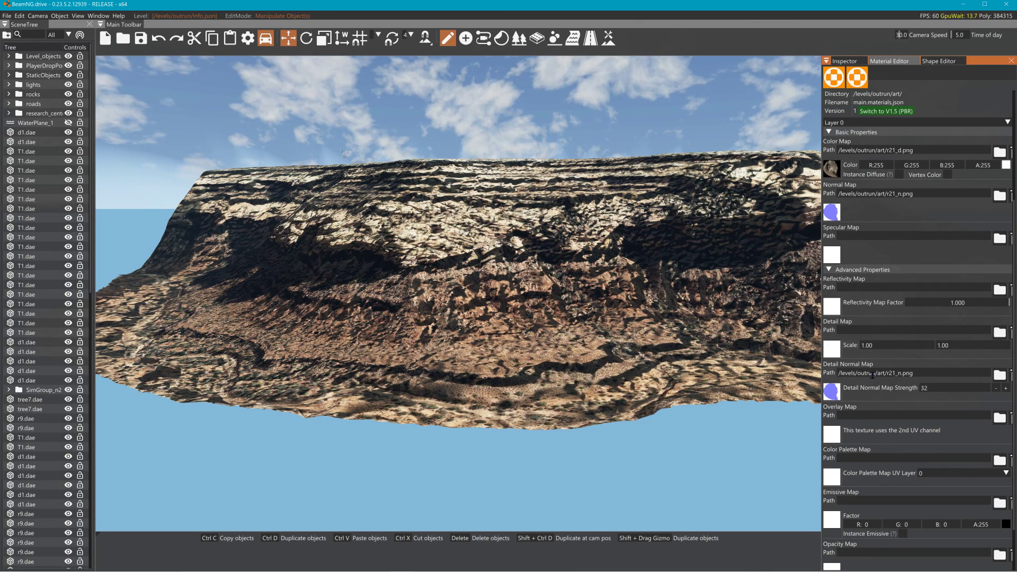
key(BackSpace)
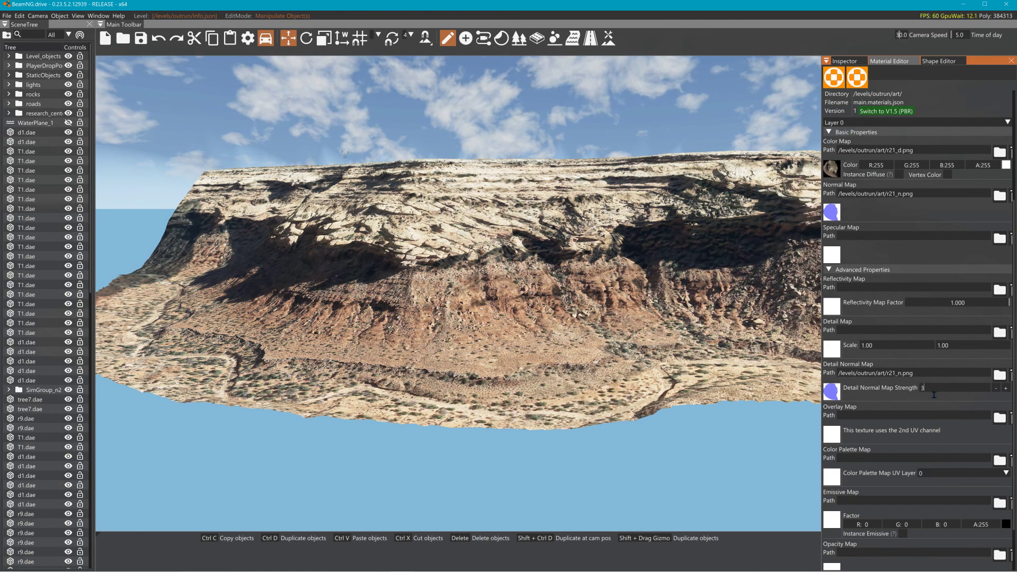
key(BackSpace)
text(6)
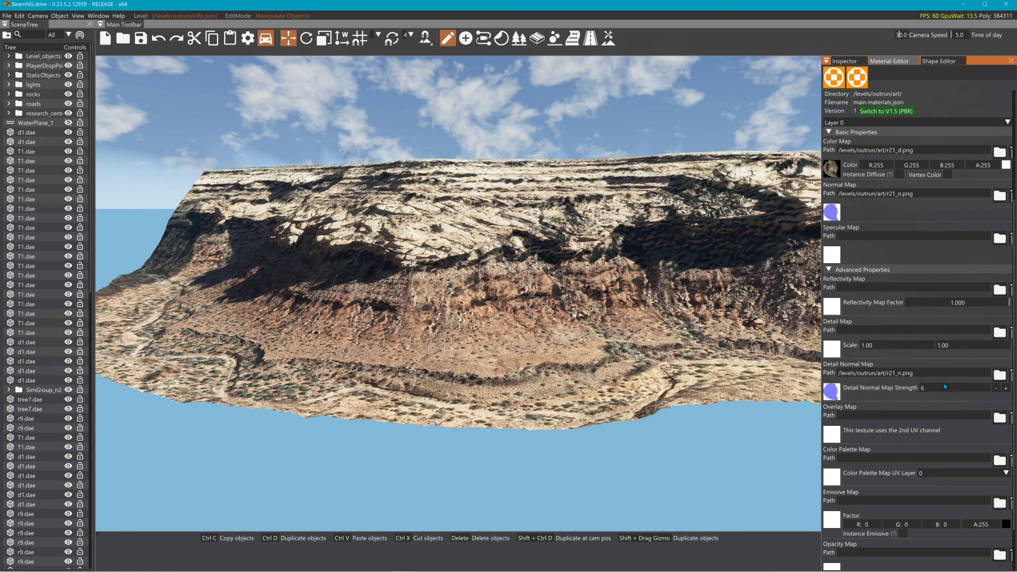
key(BackSpace)
text(5)
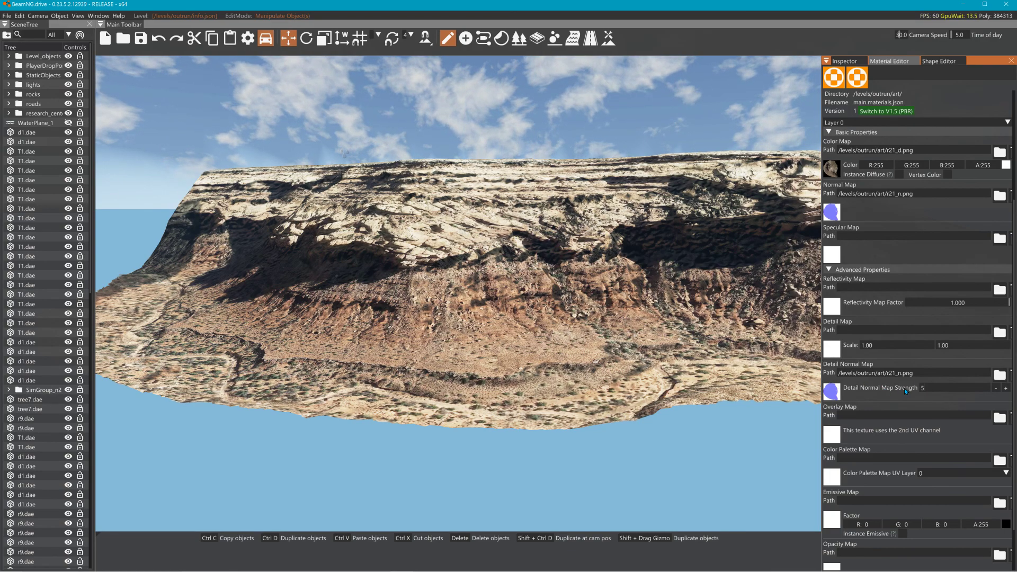
Select the r21.dae rock in the scene and rotate it slightly with the rotate gizmo.
click(509, 353)
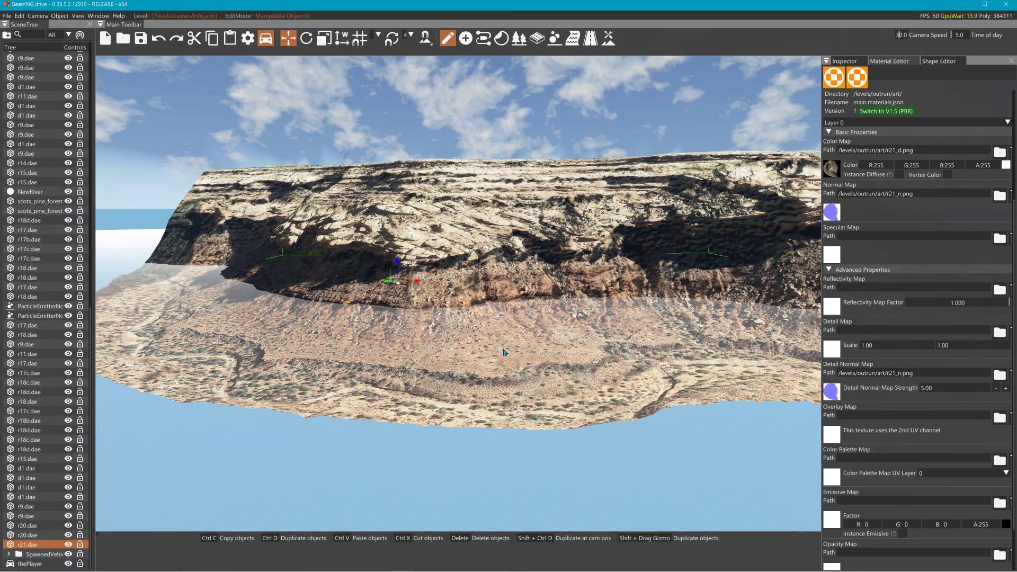
key(2)
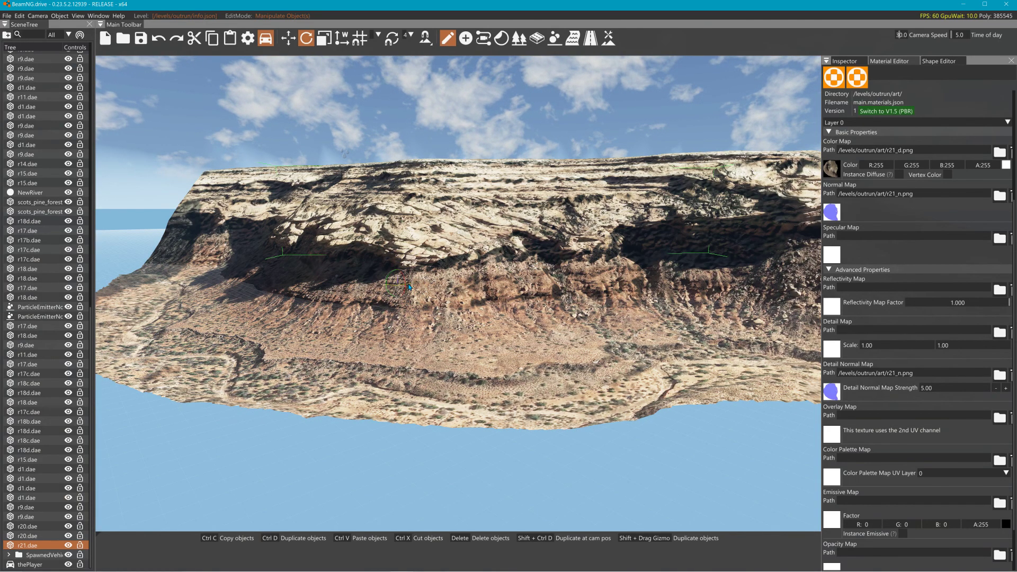
mouse_move(402, 284)
mouse_down()
mouse_move(427, 290)
mouse_move(409, 300)
mouse_up()
Fly the camera back over the terrain and examine how the r21 cliff looks behind the landscape.
right_drag(409, 300, 349, 279)
key(w)
key(w)
key(s)
key(a)
key(s)
key(w)
key(s)
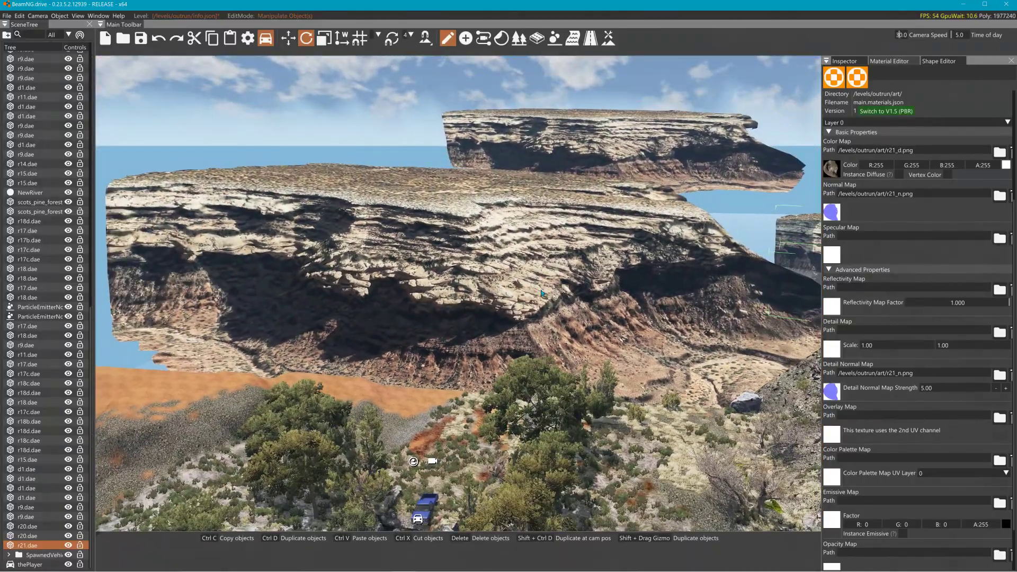
Select the r20.dae cliff to compare its material settings and inspect the canyon walls along the river.
click(518, 295)
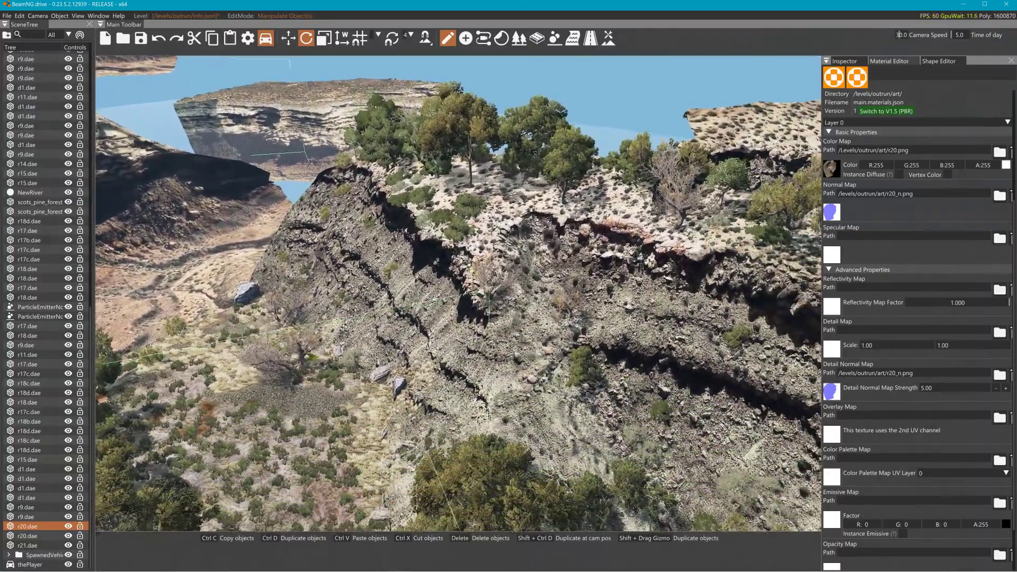
key(s)
right_drag(518, 295, 570, 295)
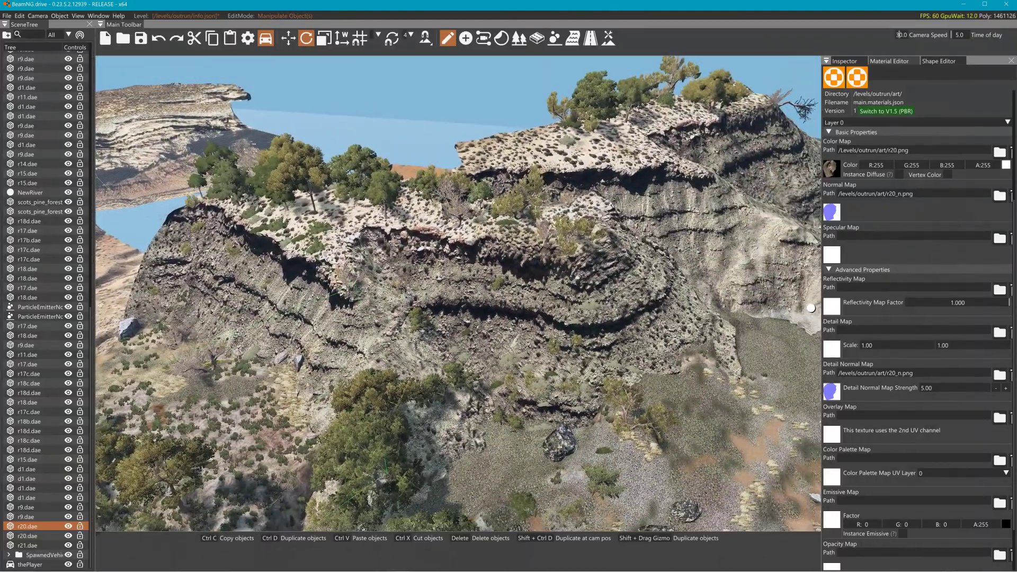
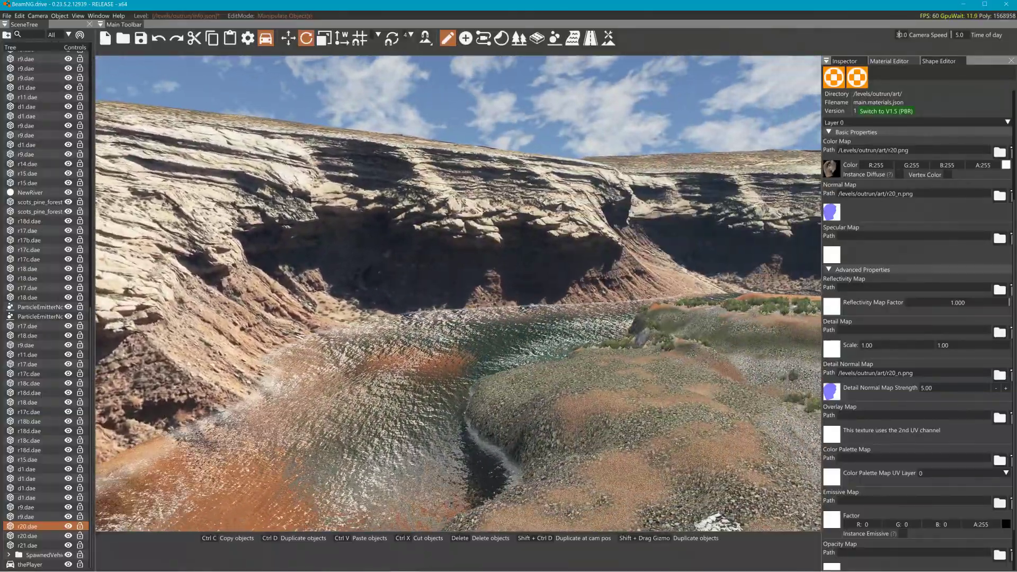
right_drag(458, 294, 537, 294)
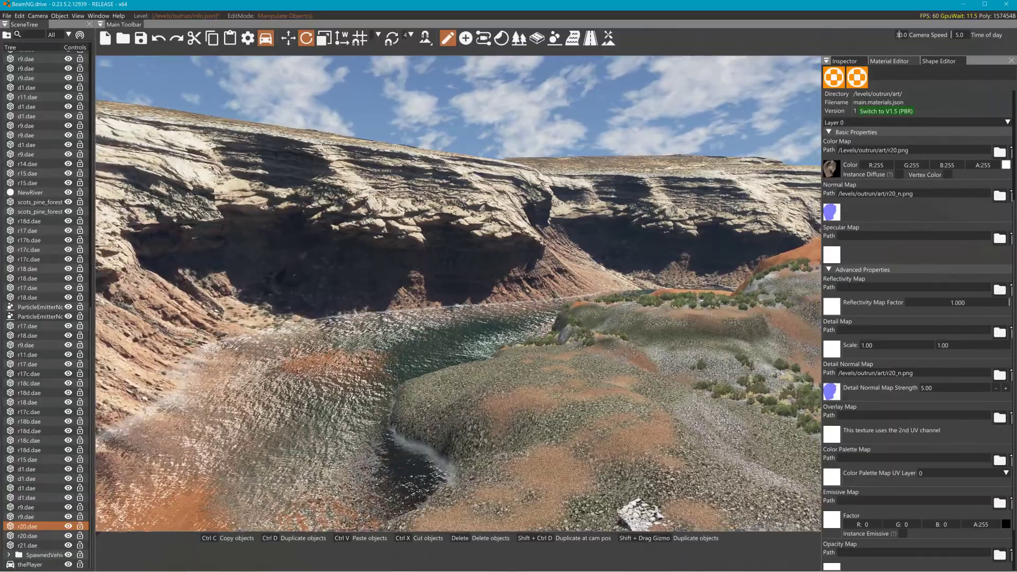
click(688, 211)
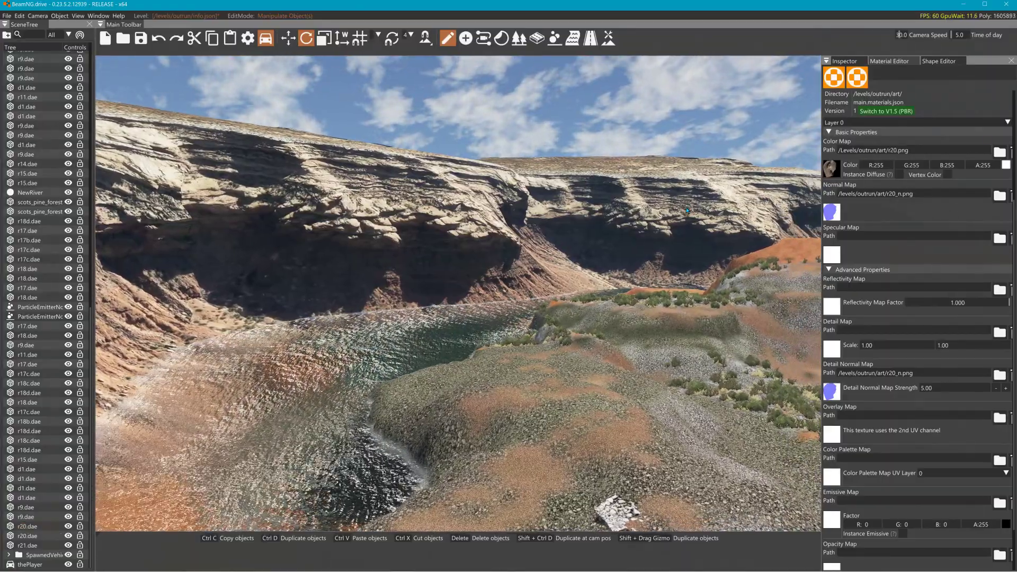
right_drag(692, 210, 692, 180)
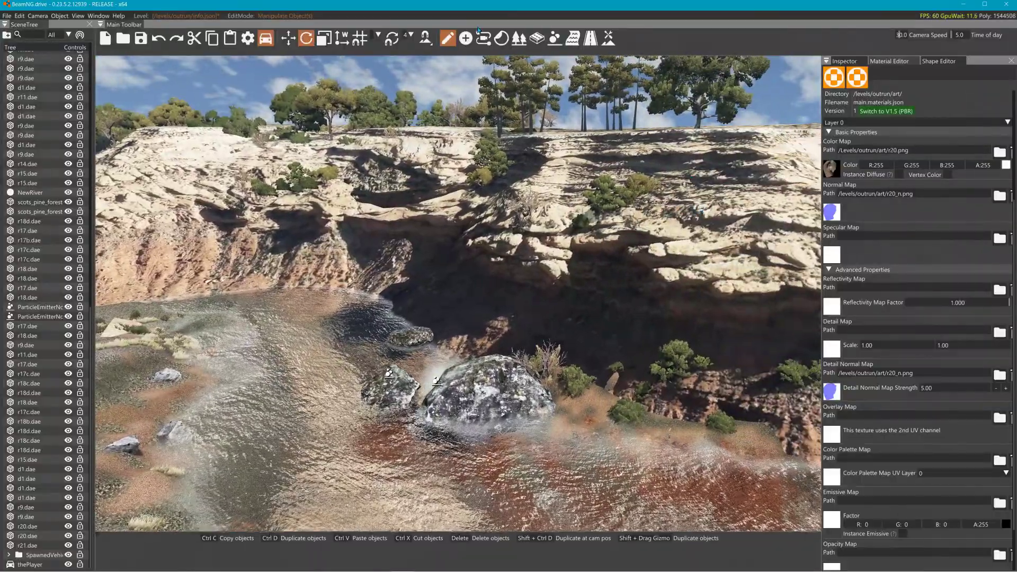
Select r14.dae in the scene tree and set its material's detail normal map strength to 6.
click(39, 391)
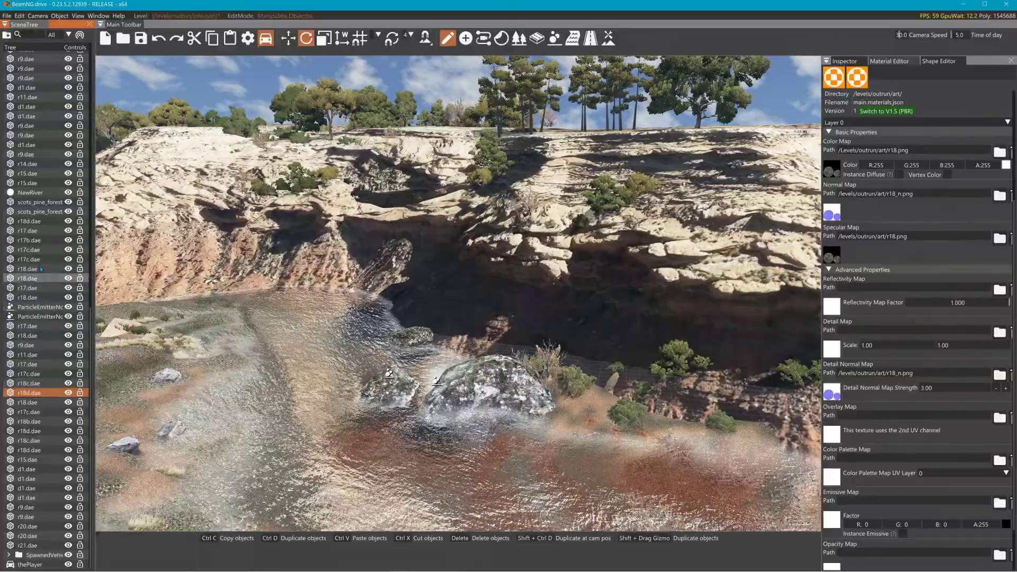
click(45, 167)
right_drag(483, 244, 578, 247)
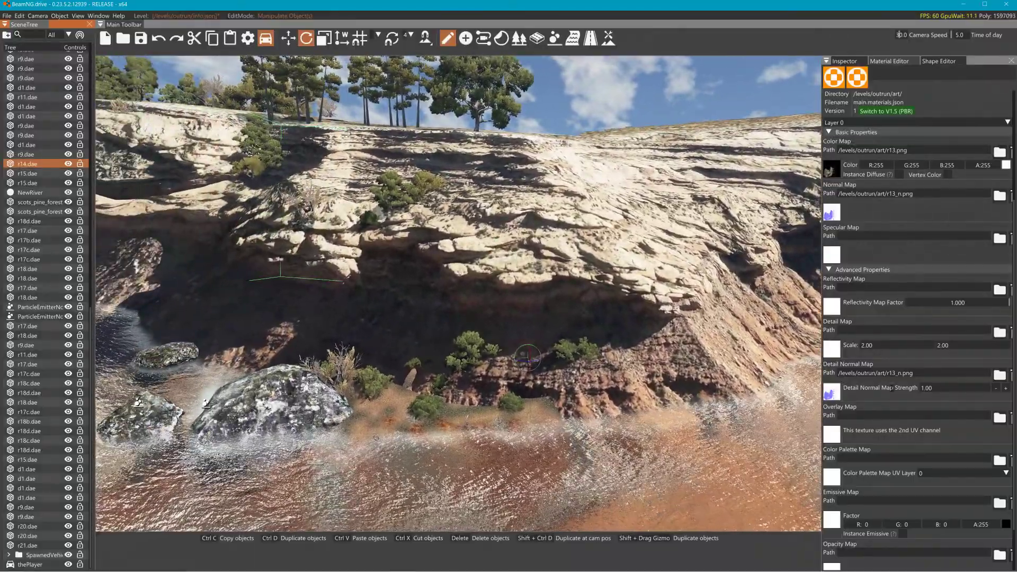
click(950, 399)
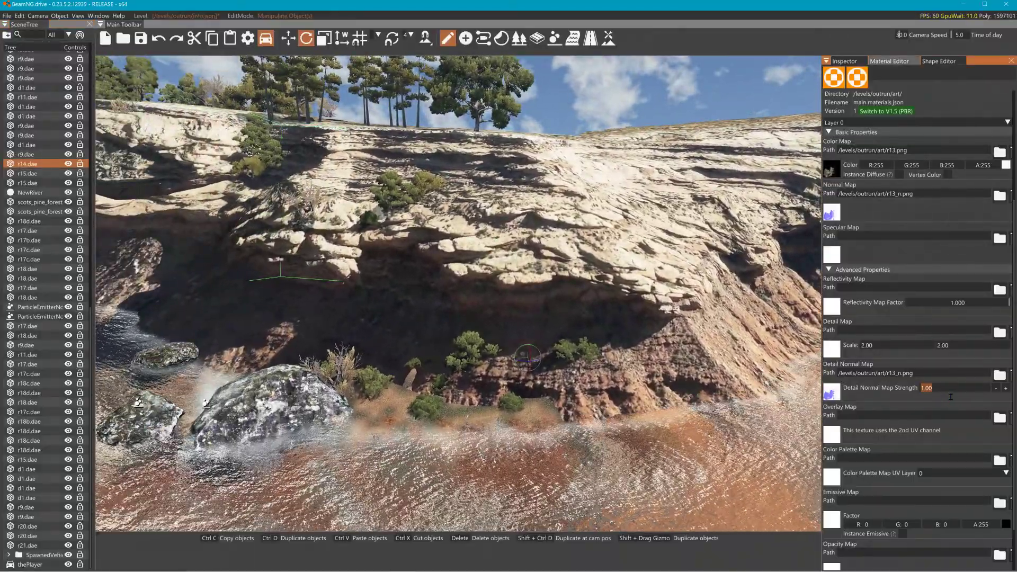
text(5)
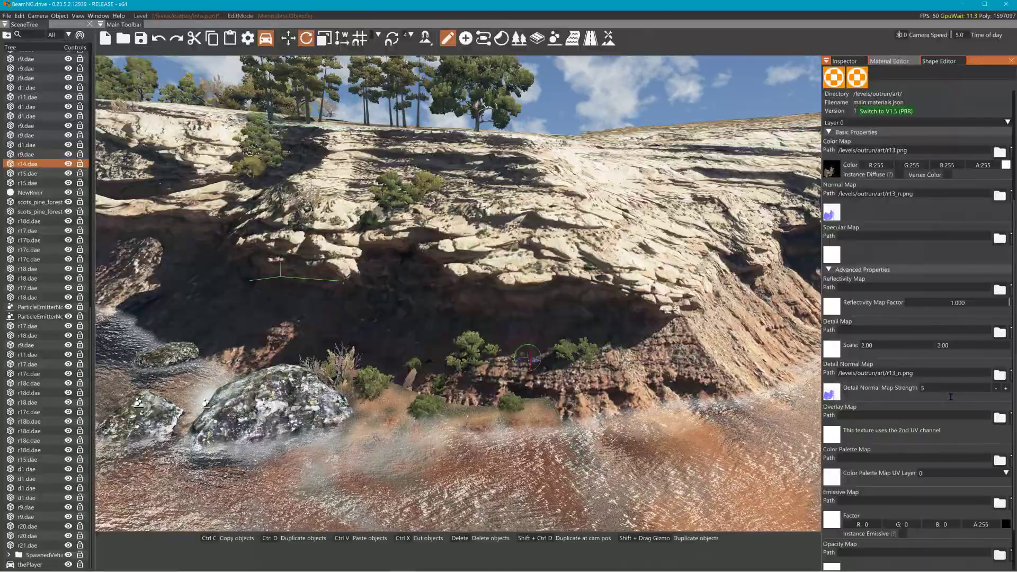
right_drag(761, 369, 691, 378)
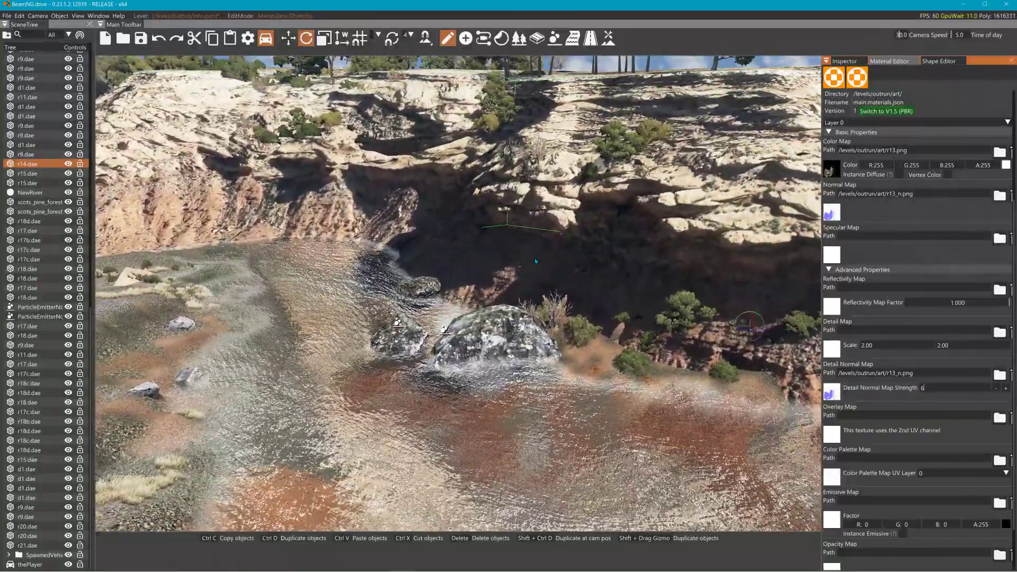
Fly back to the tree-covered cliff and select r20.dae to bring up its material.
click(535, 267)
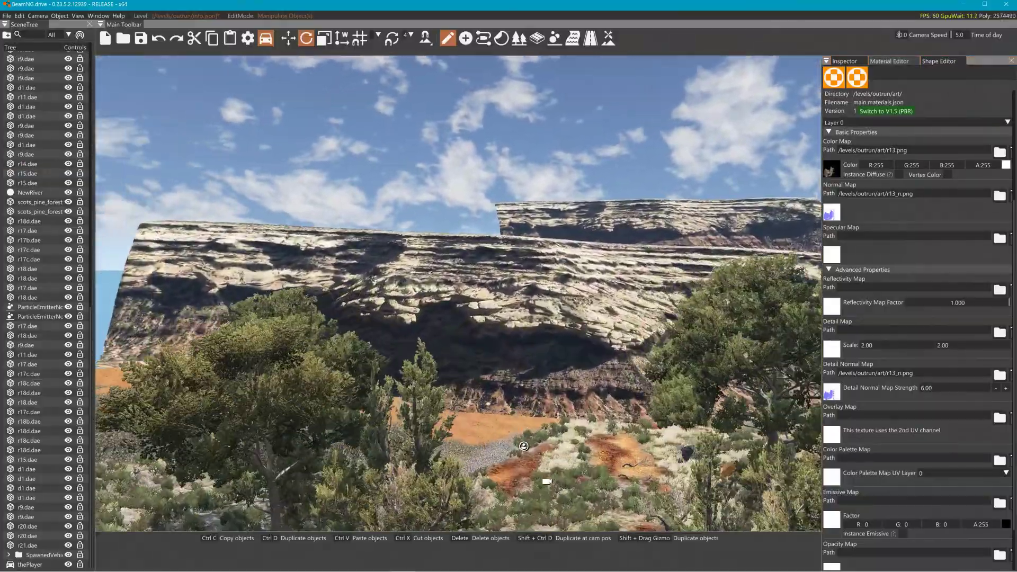
key(w)
click(461, 297)
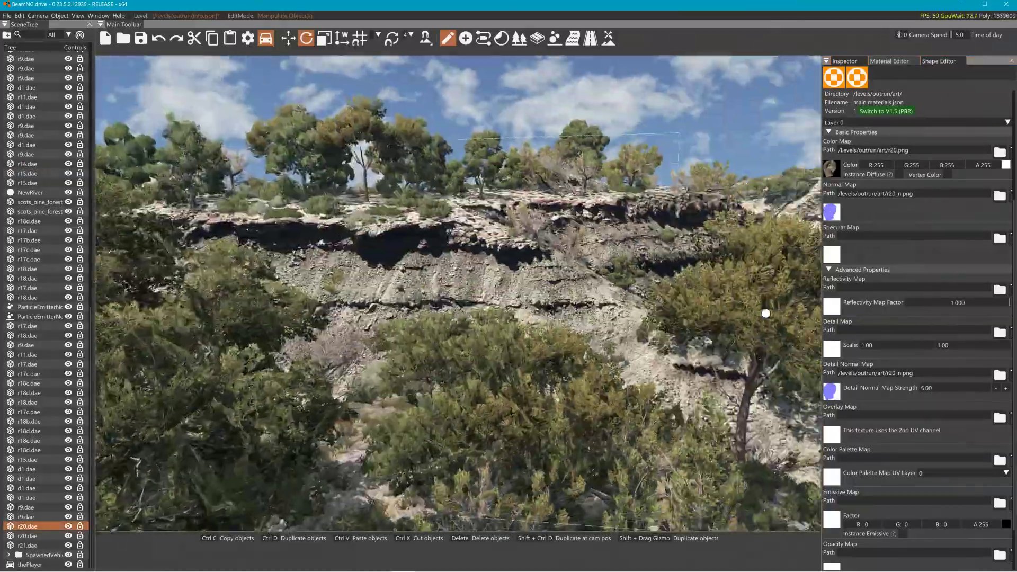
Set the detail normal map strength of the r18.dae boulder's material to 0 and remove its normal map.
right_drag(461, 296, 570, 299)
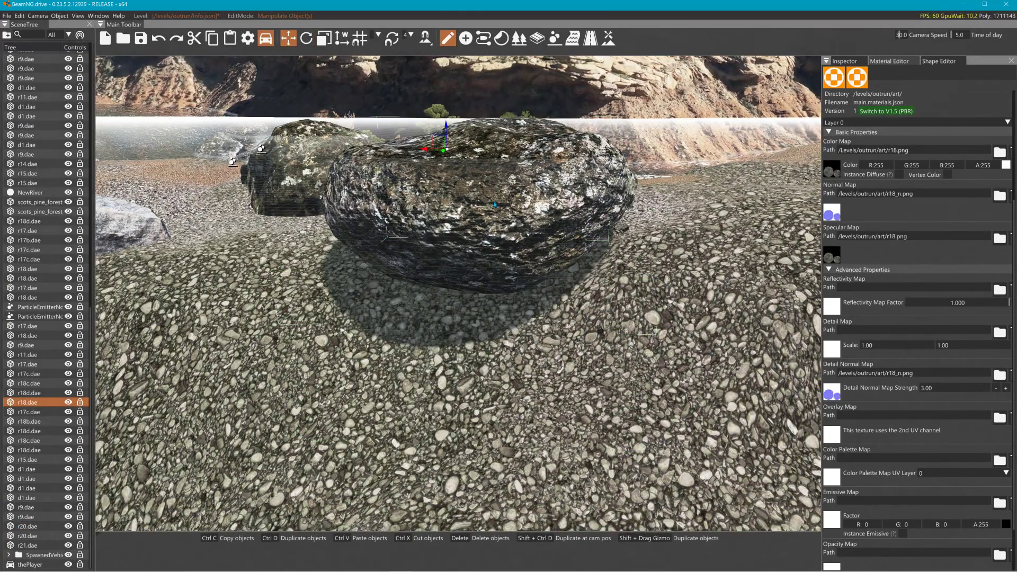
key(2)
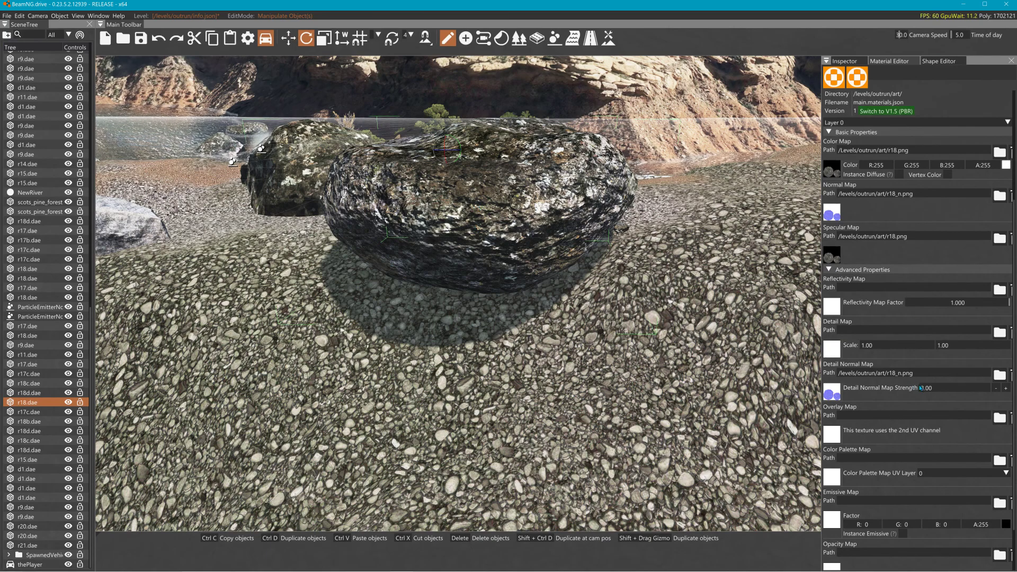
double_click(938, 393)
text(0)
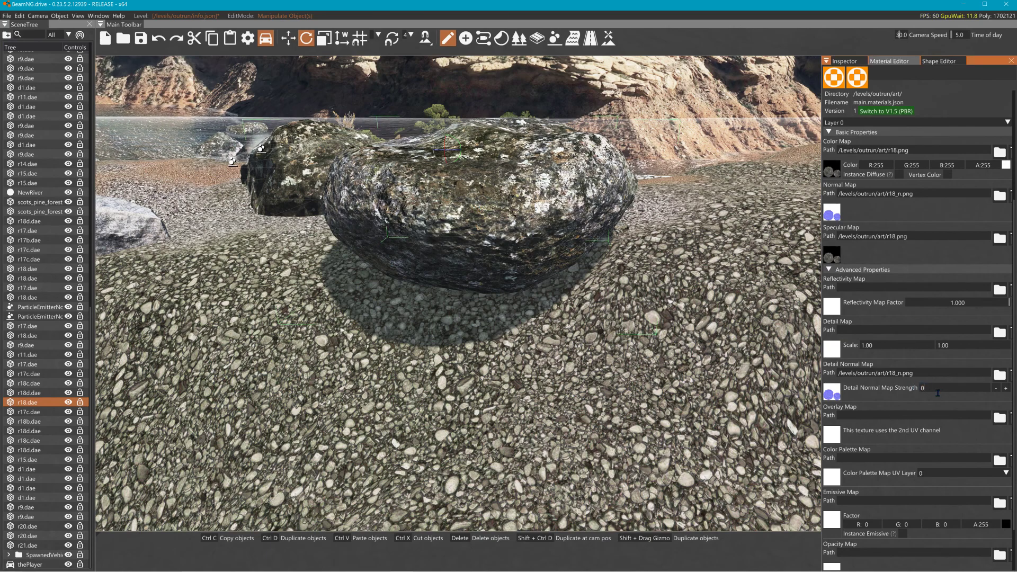
click(1012, 195)
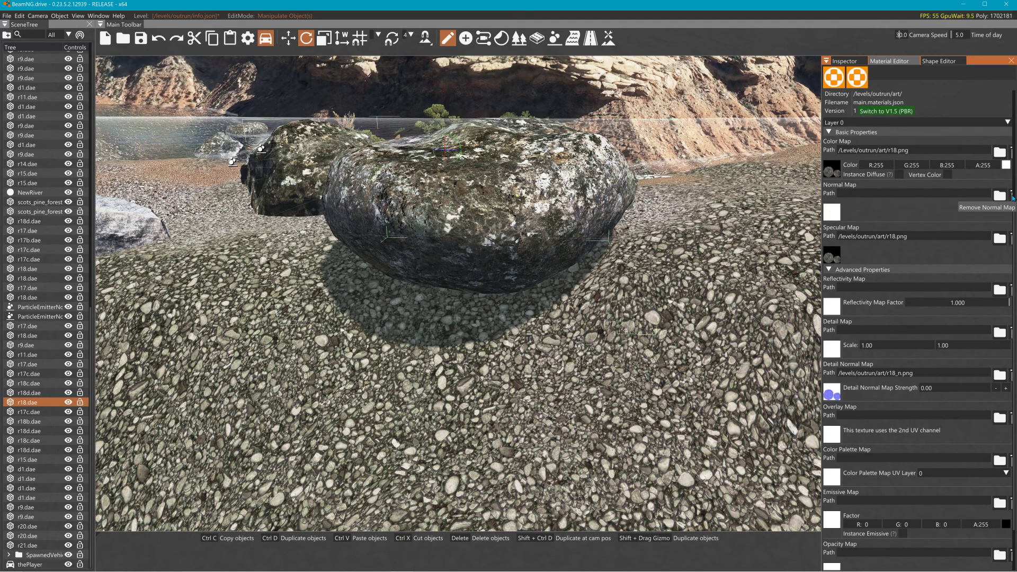
Undo the last edits to the r18.dae boulder and set its material's detail normal map strength to 5.
key(ctrl+z)
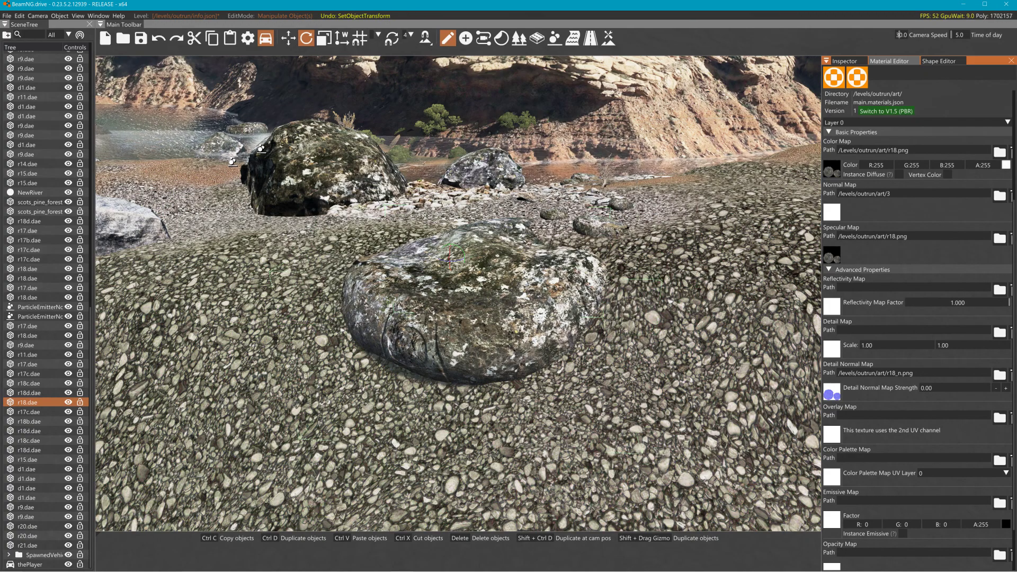
key(ctrl+z)
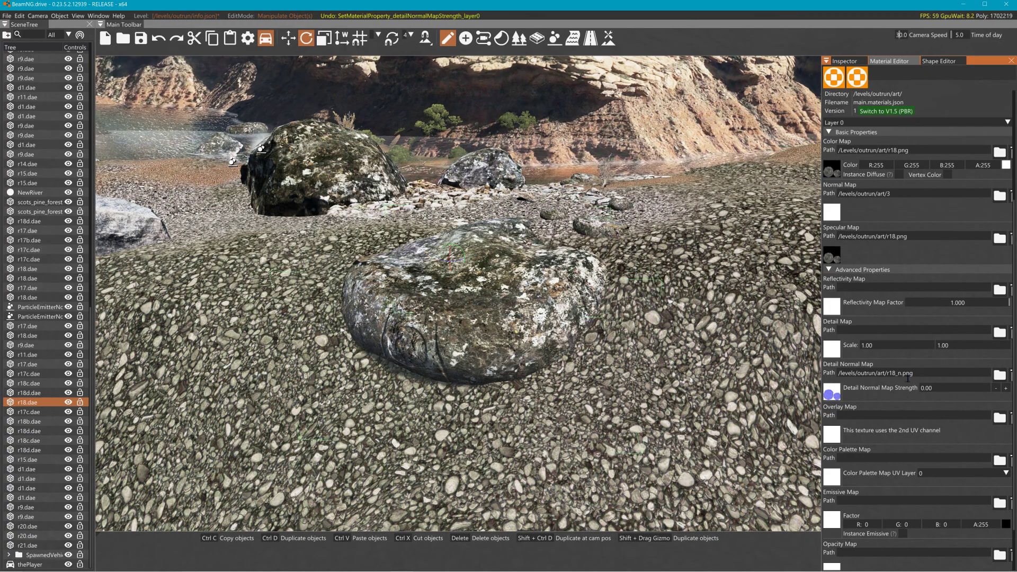
click(930, 388)
text(5)
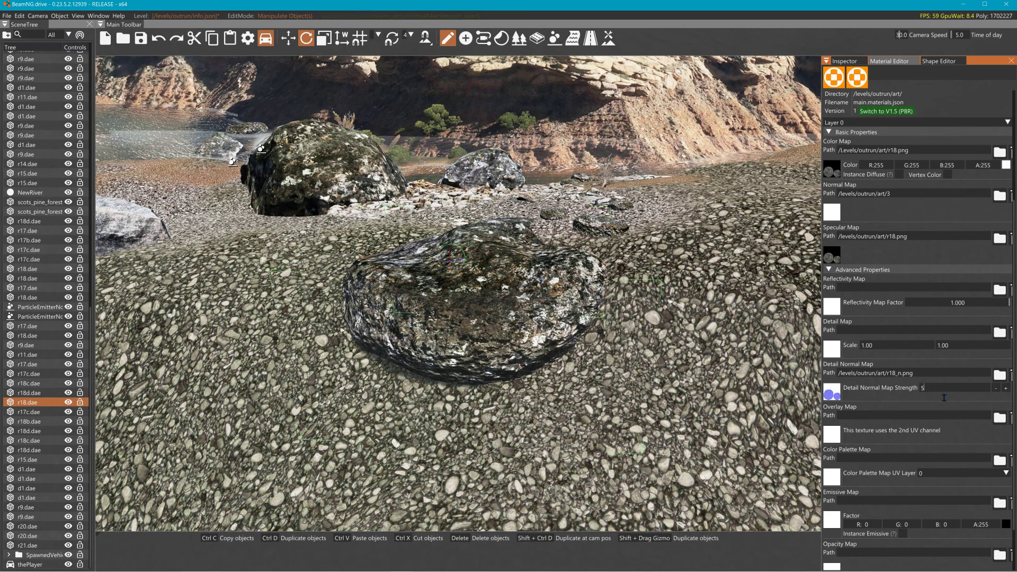
text(1)
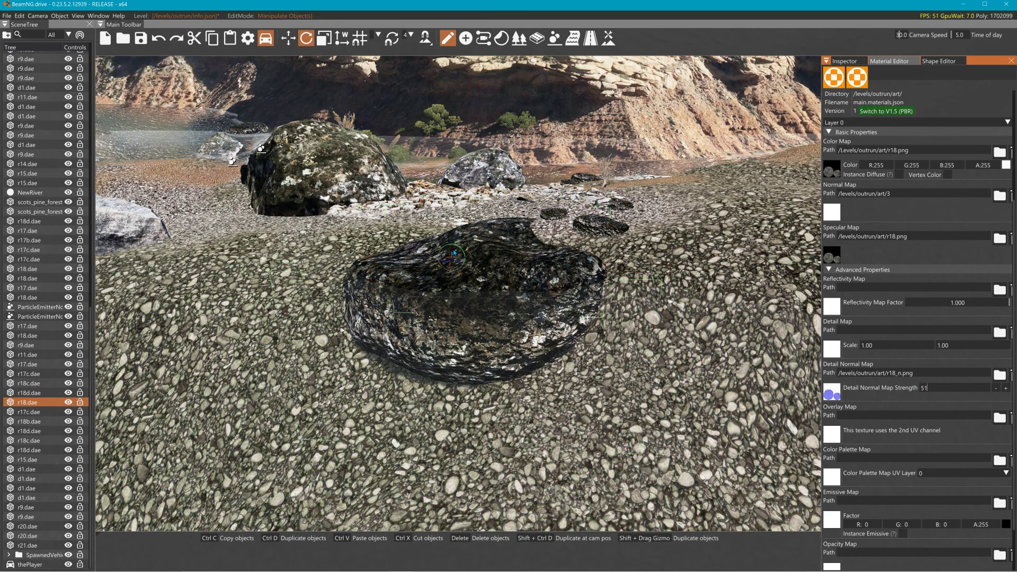
drag(948, 389, 893, 382)
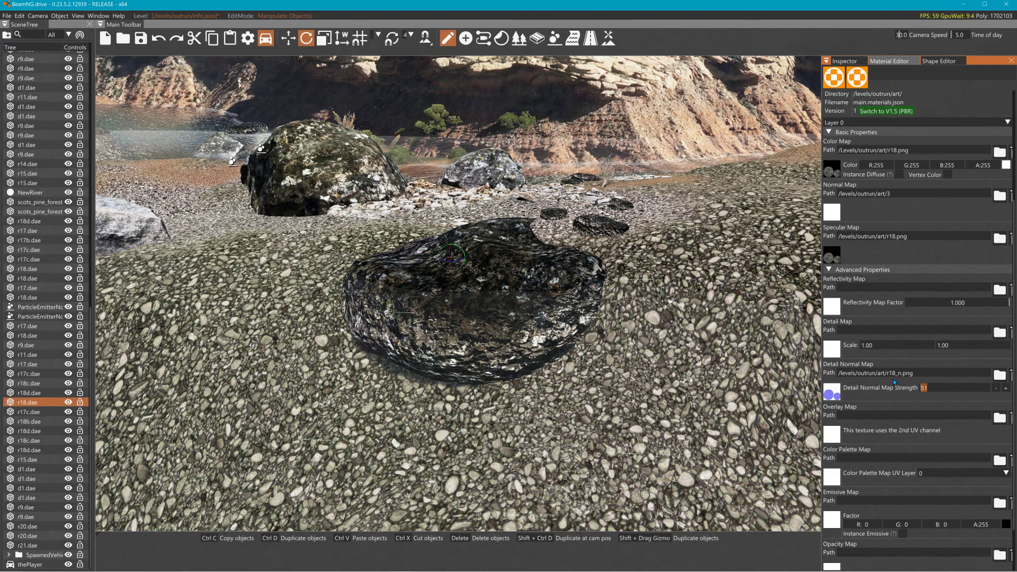
text(51)
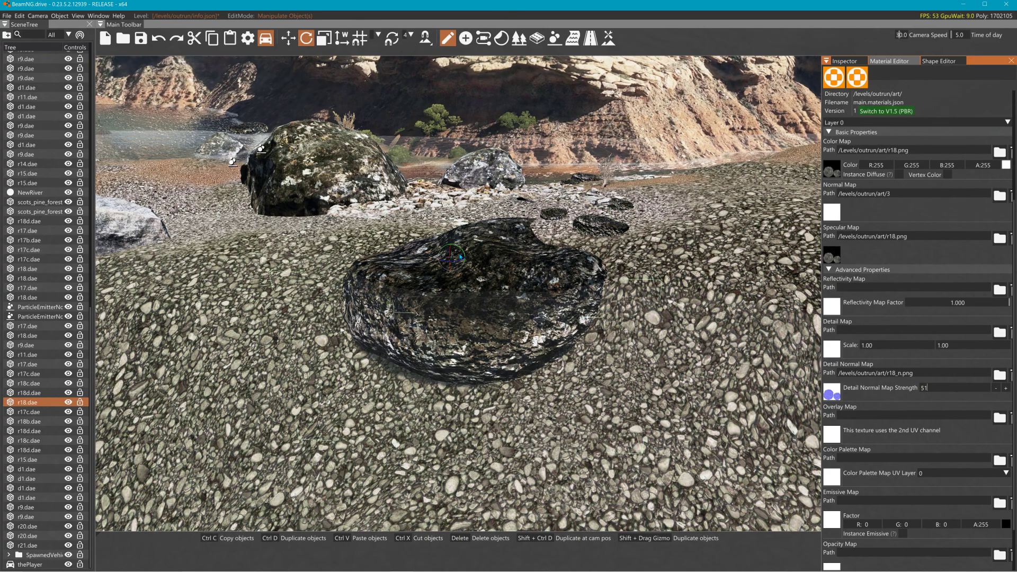
key(BackSpace)
key(Return)
Select the r18c.dae rock on the gravel bank and raise it above the ground.
right_drag(636, 323, 609, 275)
key(w)
click(452, 229)
key(1)
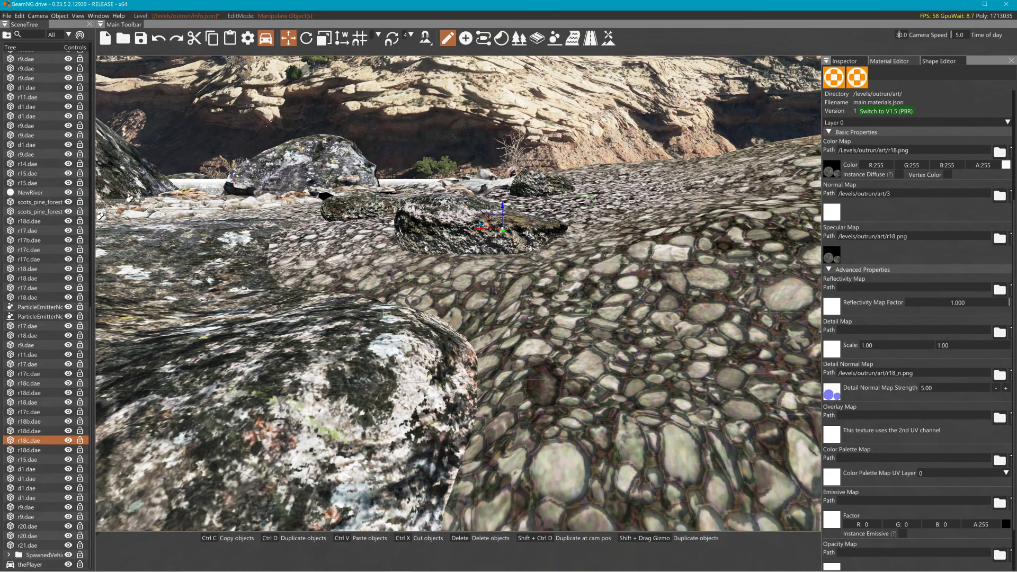
drag(502, 207, 506, 174)
right_drag(506, 176, 507, 182)
key(2)
Try detail normal map strength 0 on the r18c.dae rock's material and put it back to 5.
key(w)
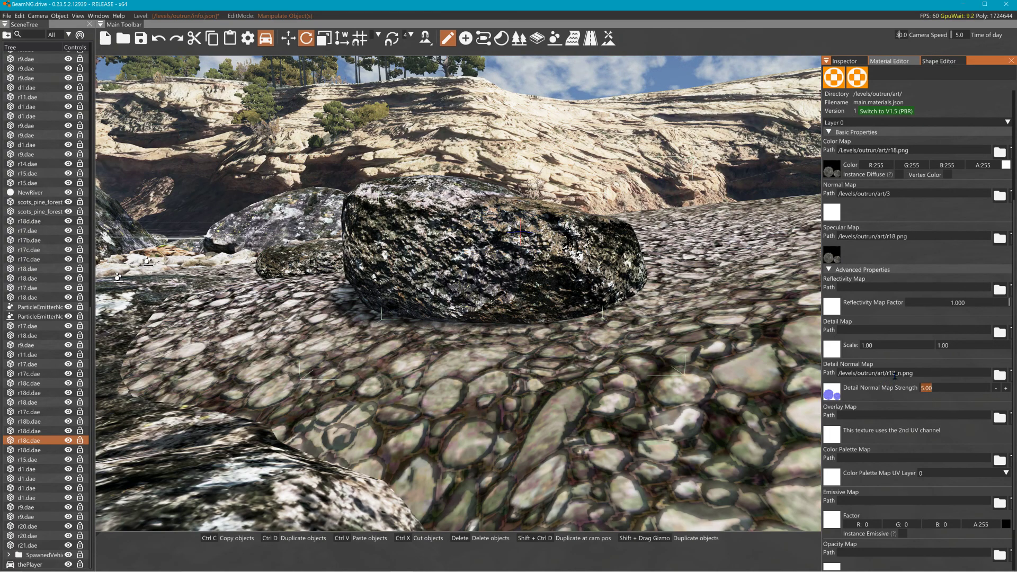
text(0)
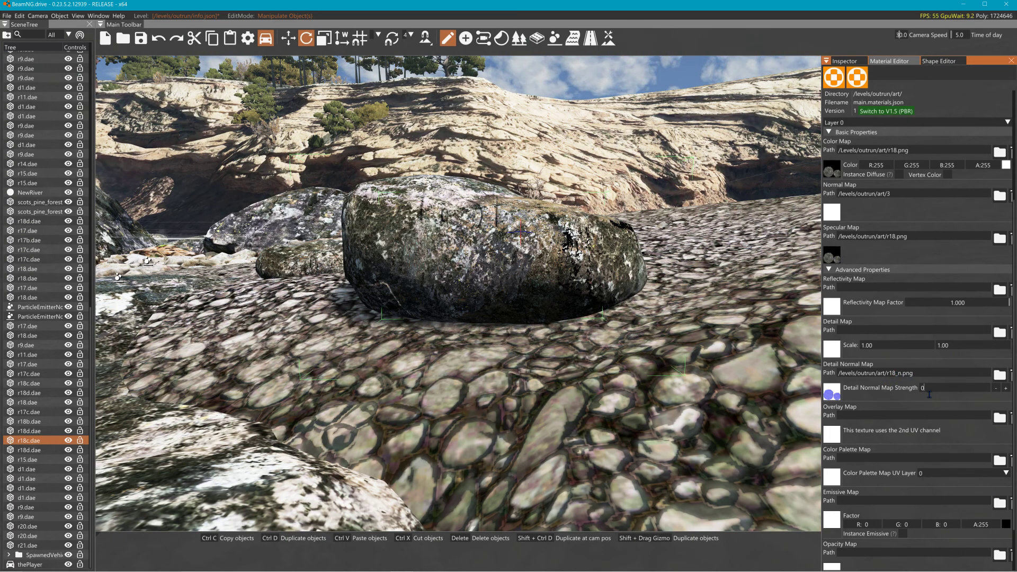
text(5)
Select the large mossy r17.dae boulder by the river and move it to a new position.
right_drag(769, 313, 596, 263)
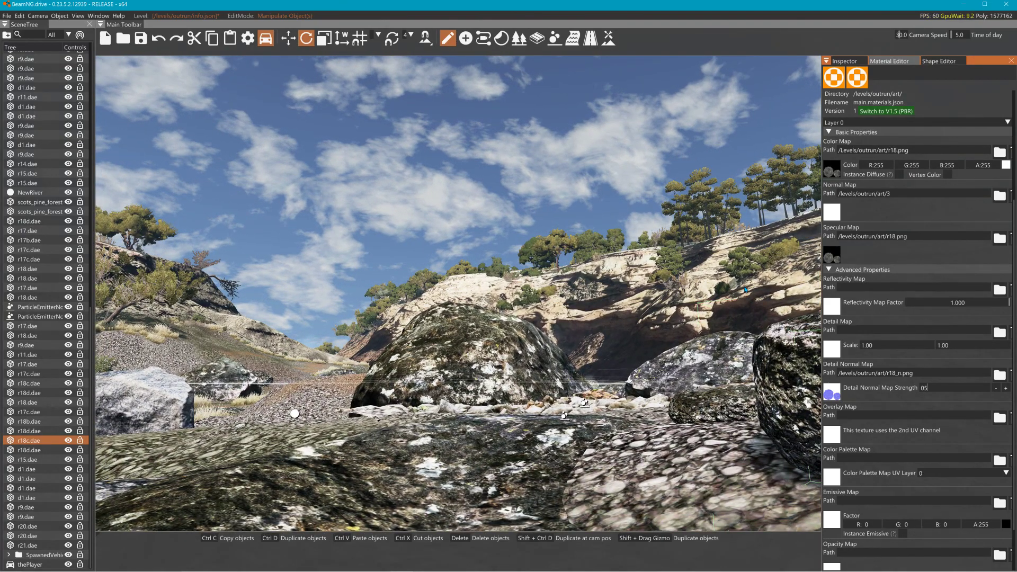
click(509, 339)
right_drag(510, 339, 469, 369)
key(w)
key(1)
drag(510, 380, 417, 343)
key(2)
right_drag(417, 344, 317, 369)
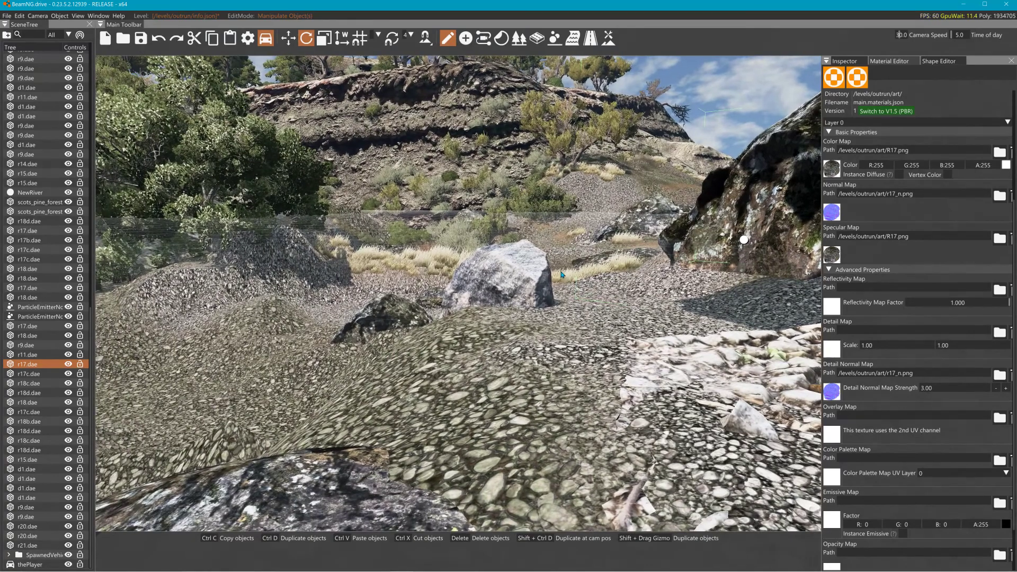
Raise the pale d1.dae rock out of the gravel, rotate it and lower it back toward the ground.
click(535, 286)
key(1)
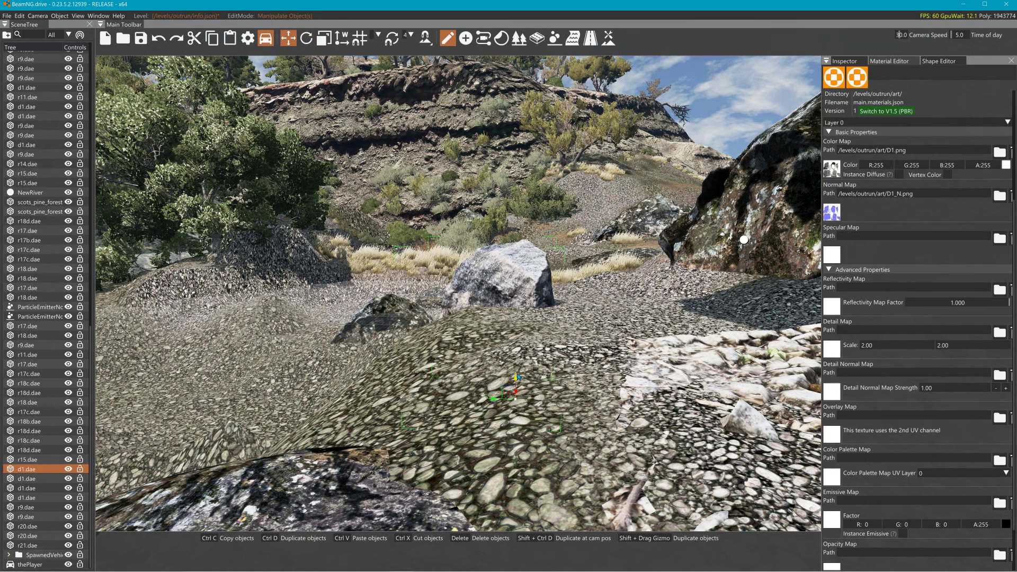
drag(518, 372, 523, 263)
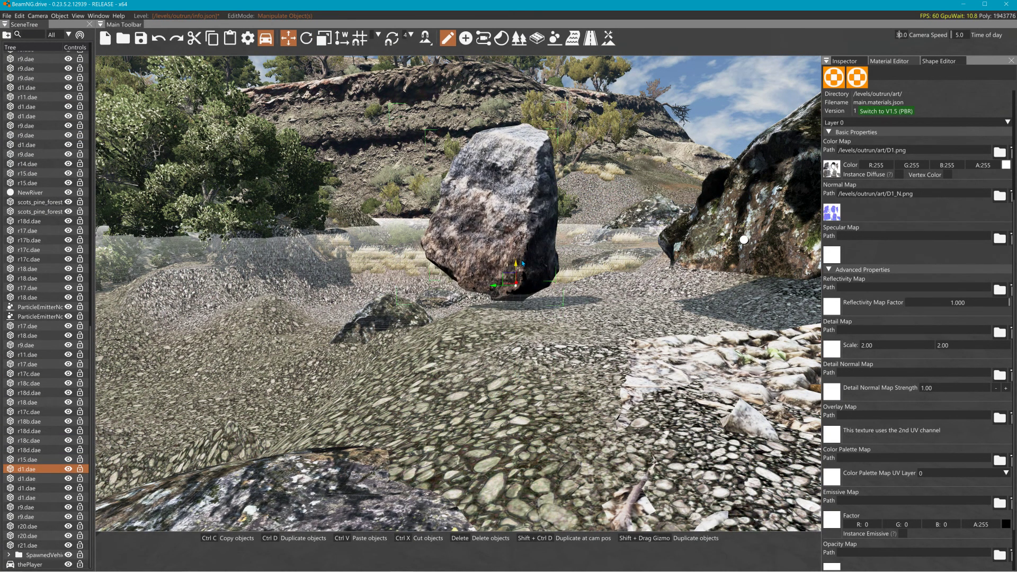
key(2)
mouse_move(515, 285)
mouse_down()
mouse_move(553, 286)
mouse_move(598, 265)
mouse_move(580, 258)
mouse_move(532, 283)
mouse_up()
key(1)
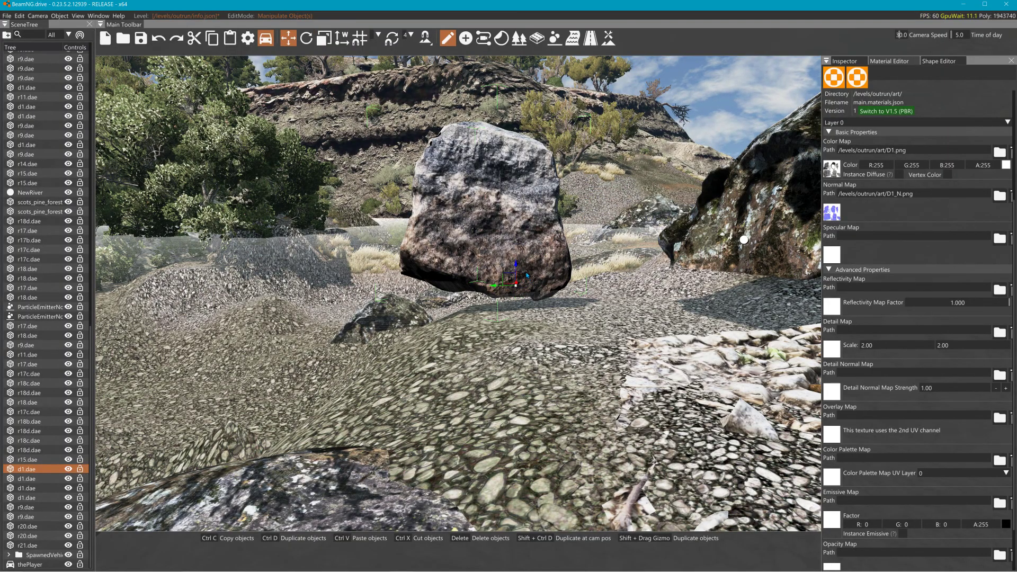
drag(517, 267, 517, 327)
Select a T1.dae log in the log crossing and lift it above the other logs.
right_drag(517, 327, 124, 367)
key(w)
key(w)
key(w)
key(w)
key(s)
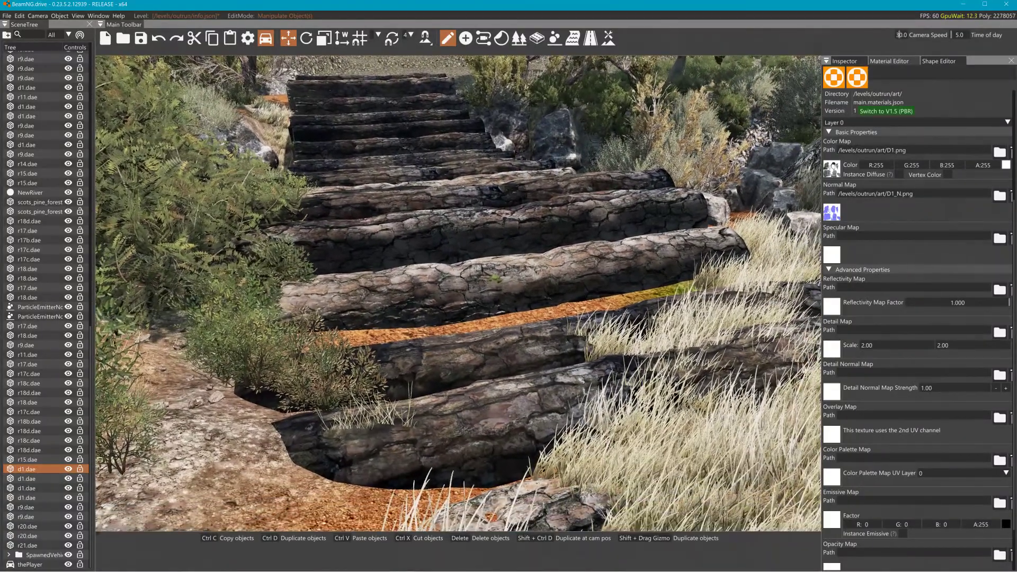
click(474, 250)
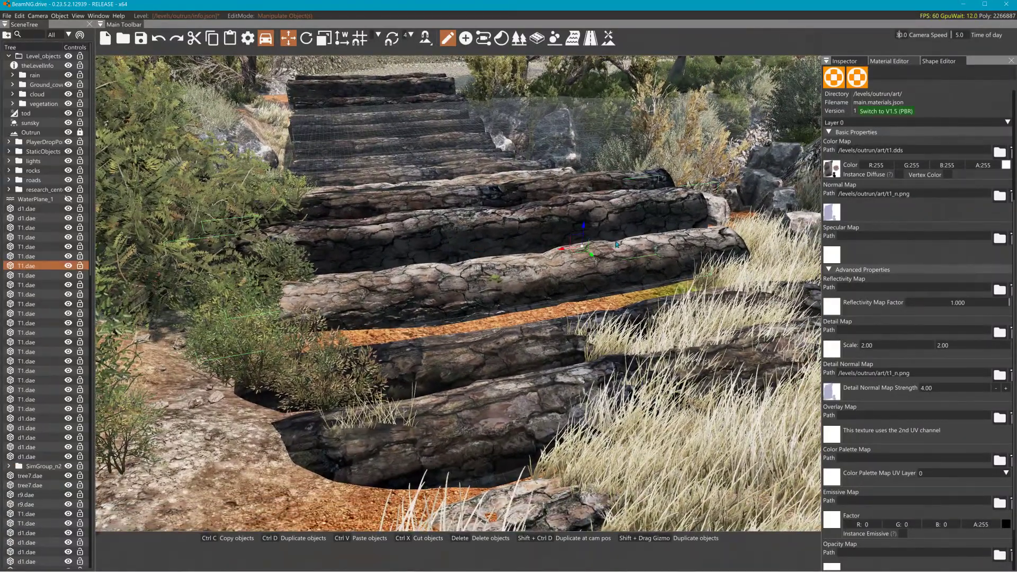
drag(588, 229, 597, 103)
Rotate the raised T1.dae log slightly.
key(2)
key(1)
right_drag(597, 102, 557, 98)
key(w)
right_drag(422, 151, 417, 152)
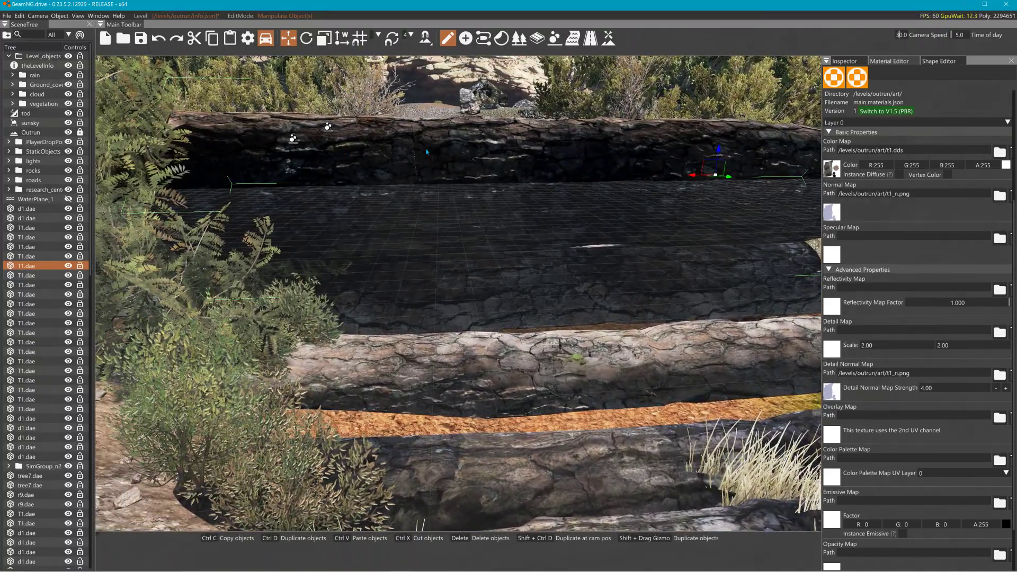
key(2)
mouse_move(726, 171)
mouse_down()
mouse_move(738, 139)
mouse_move(737, 161)
mouse_up()
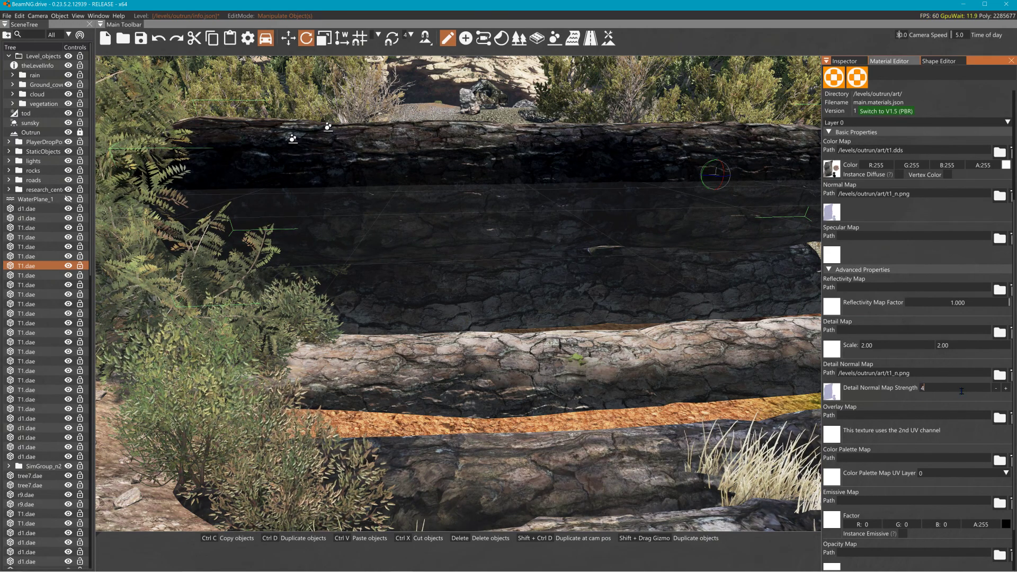
Test detail normal map strengths of 10 and 56 on the T1.dae log's material and set it to 5.
text(5)
text(1)
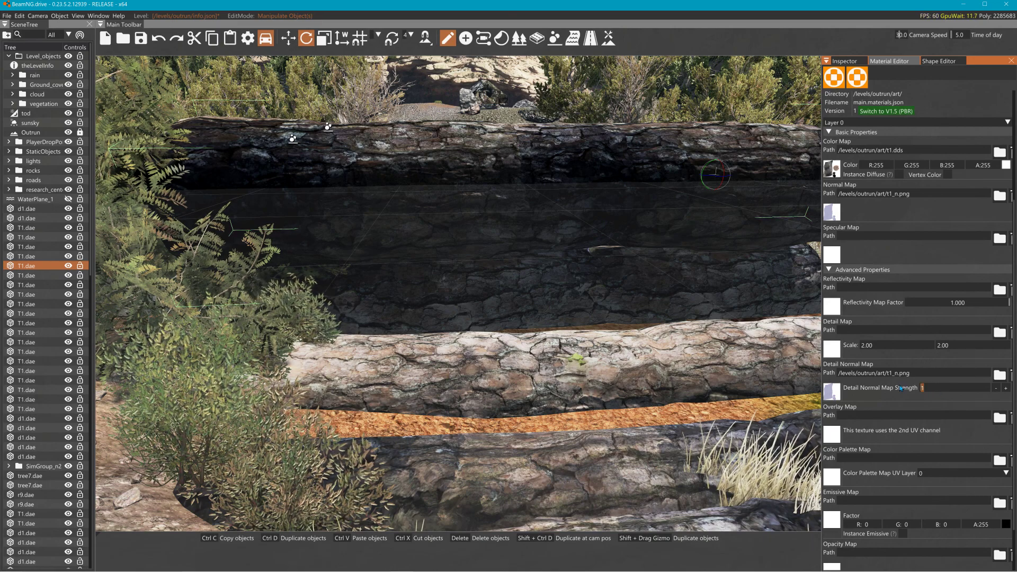
text(10)
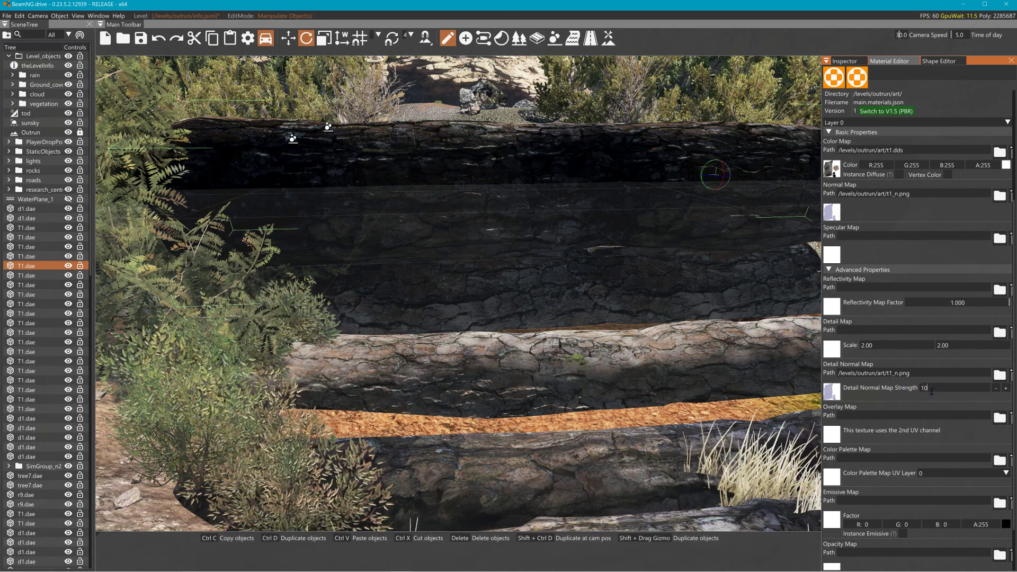
text(56)
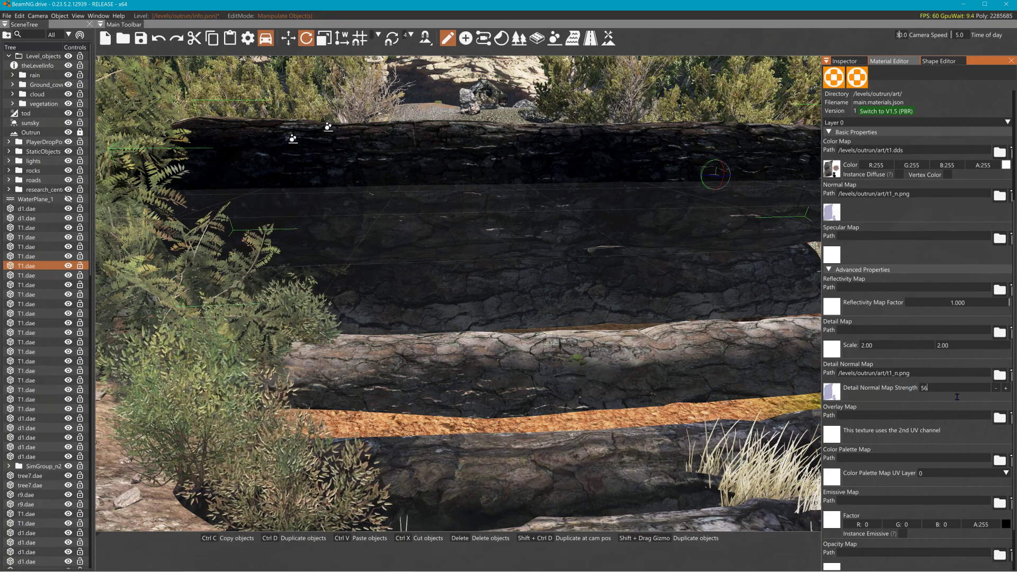
text(5)
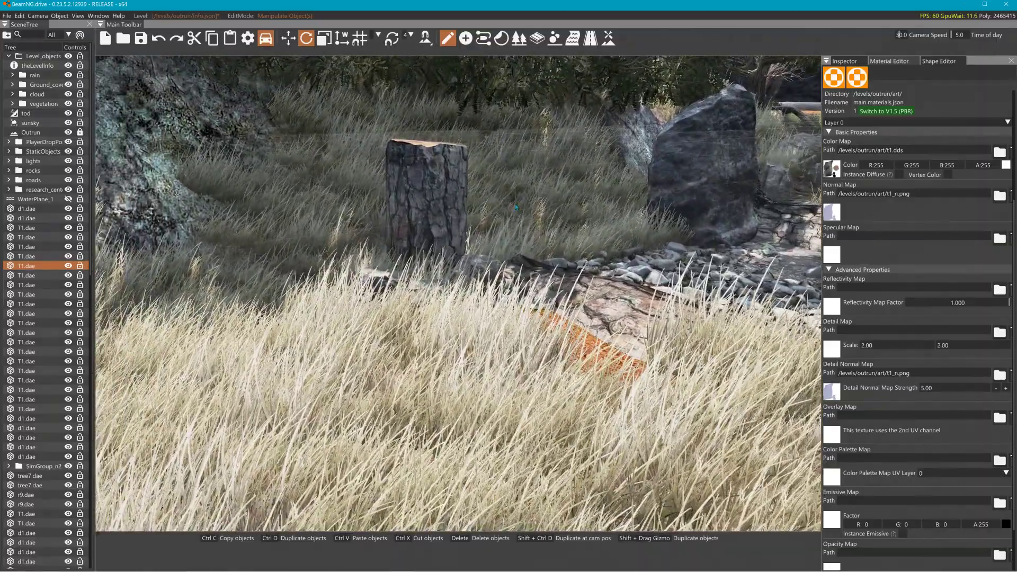
Select the tree7.dae stump in the grass and lift it high into the air above the bushes.
click(451, 200)
key(1)
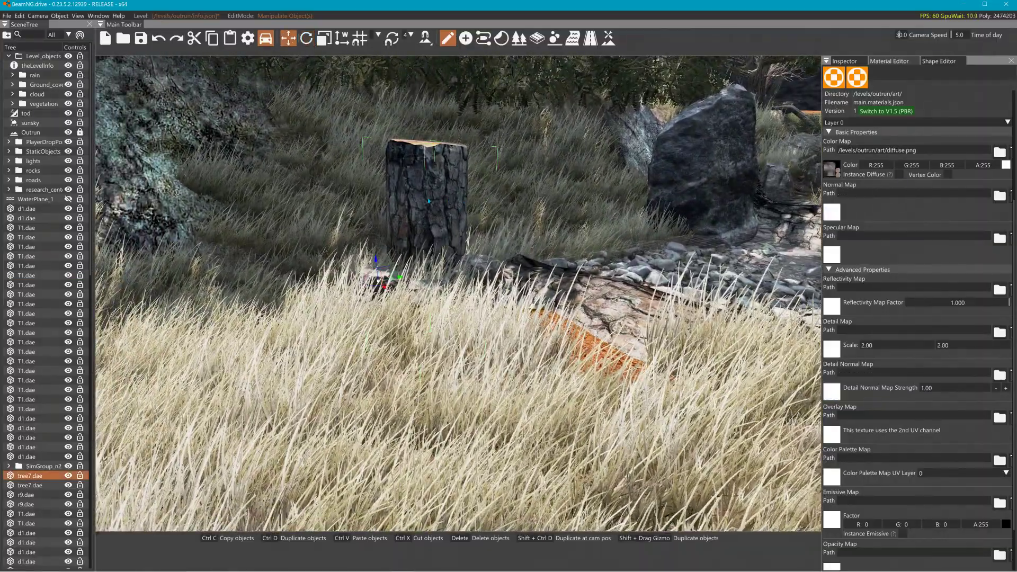
drag(378, 263, 398, 21)
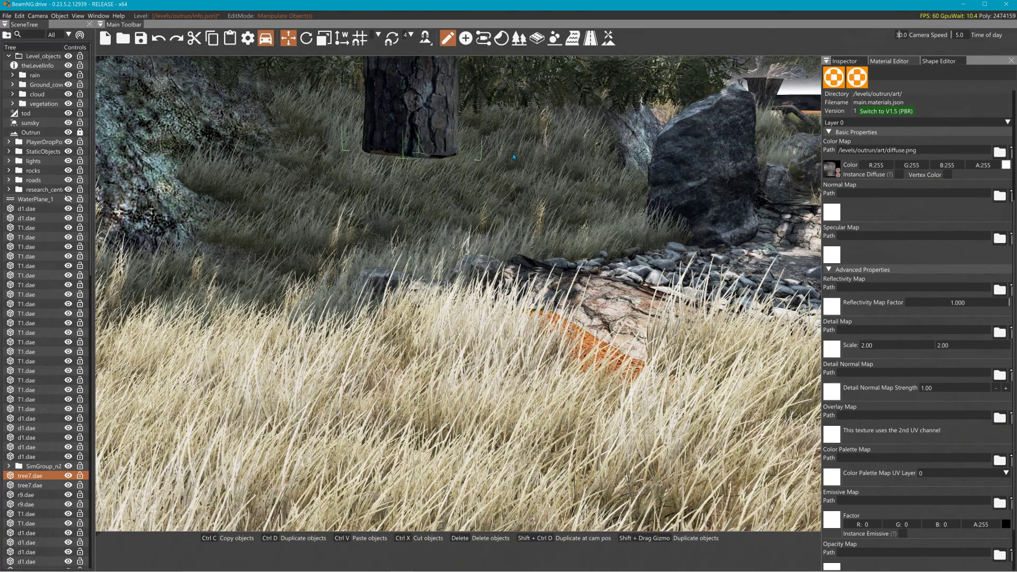
right_drag(402, 85, 468, 395)
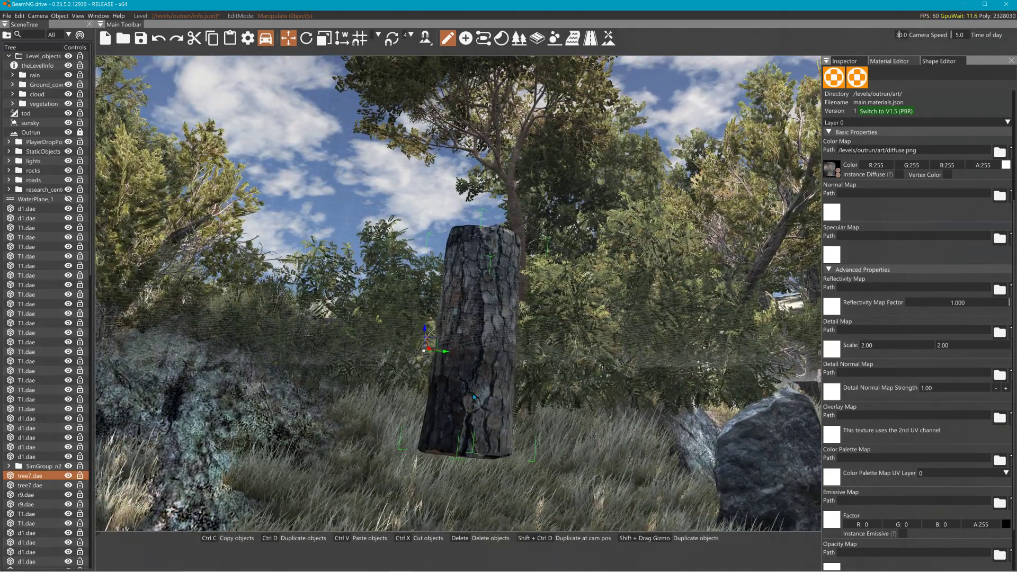
drag(425, 331, 450, 53)
right_drag(450, 53, 467, 240)
drag(423, 230, 570, 115)
right_drag(570, 115, 568, 111)
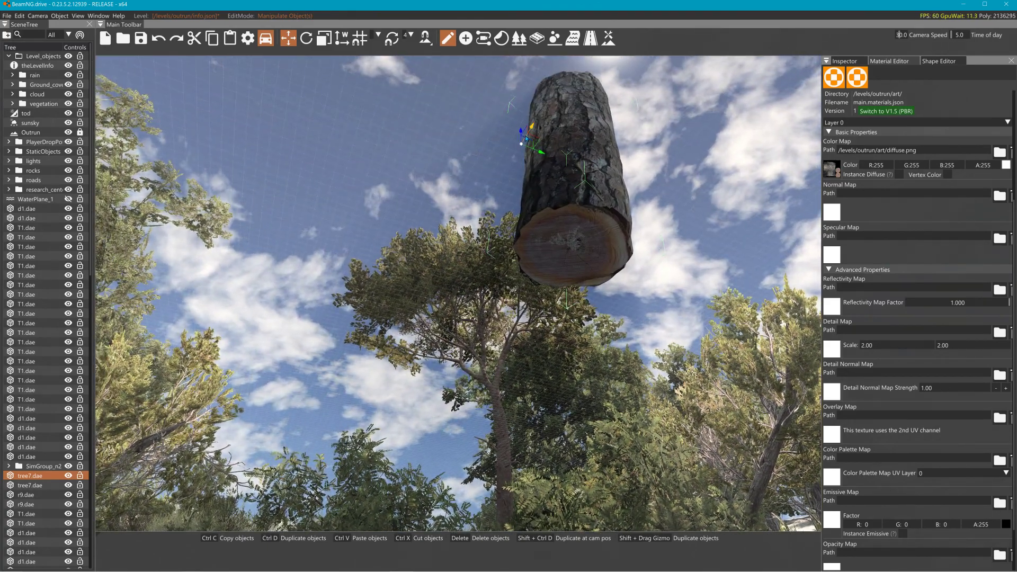
drag(523, 133, 509, 17)
Rotate the floating tree7.dae stump to check how its bark catches the light.
mouse_move(511, 69)
right_down()
mouse_move(521, 31)
mouse_move(506, 94)
mouse_move(512, 88)
right_up()
key(w)
key(s)
key(w)
key(s)
key(s)
key(2)
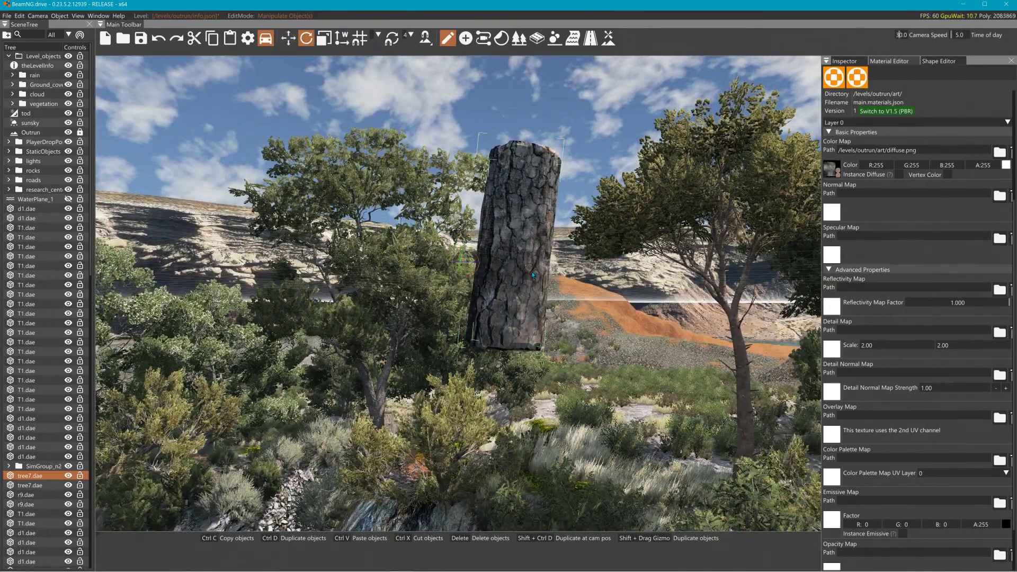
drag(473, 263, 571, 263)
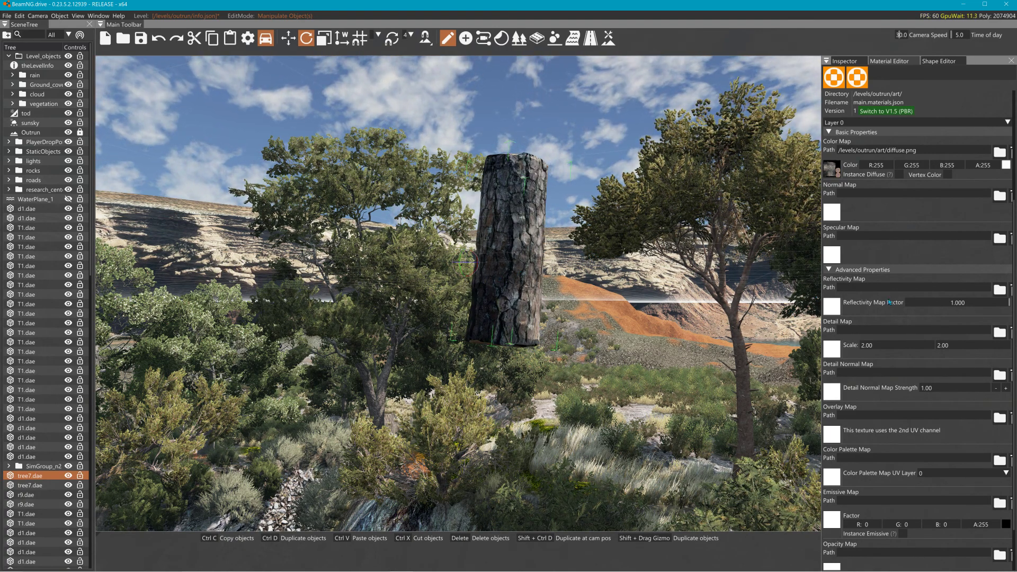
Assign t1_n.png from the level's art folder as the normal map of the tree7.dae stump's material.
click(831, 213)
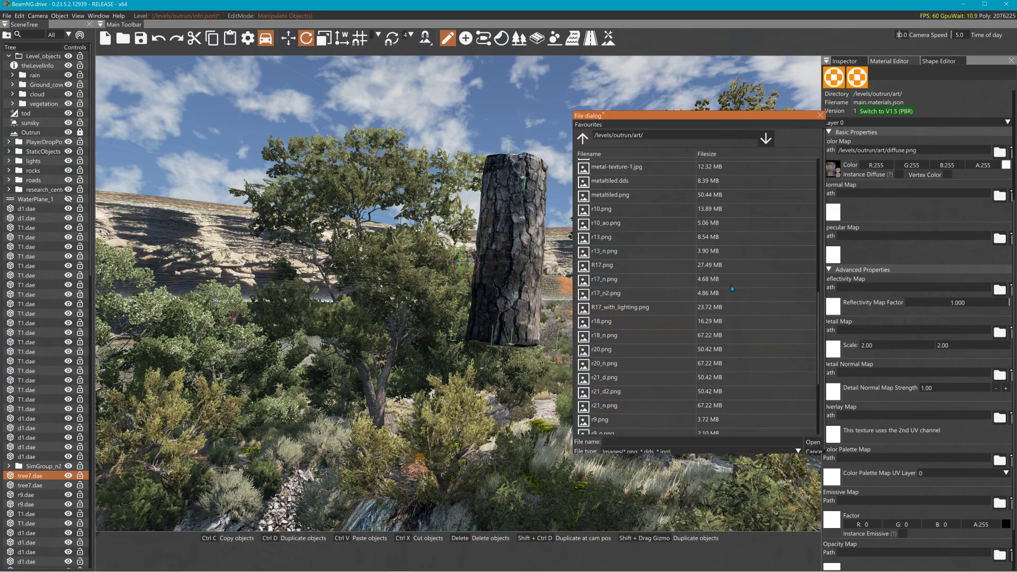
mouse_move(600, 226)
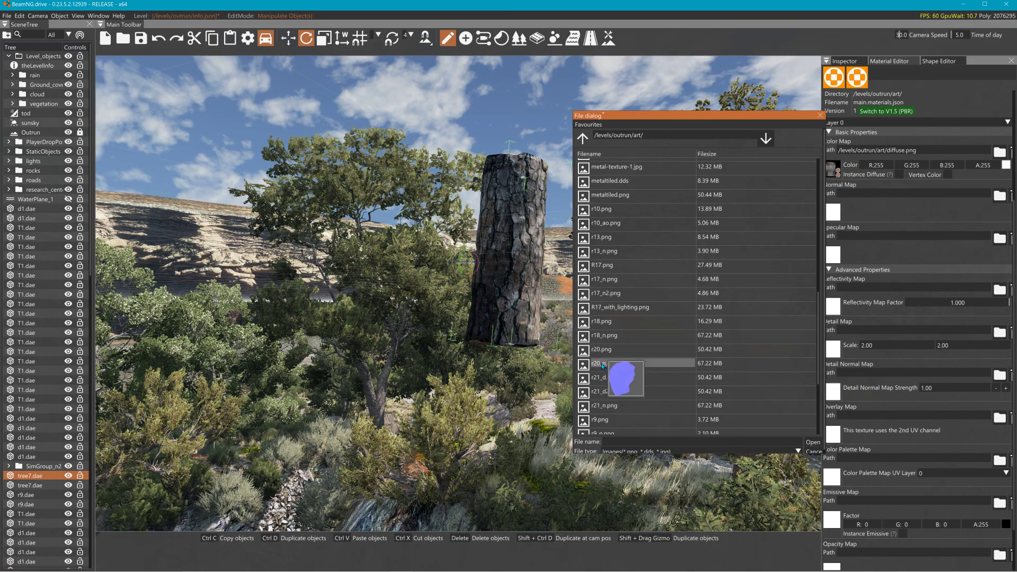
scroll(604, 388, down, 5)
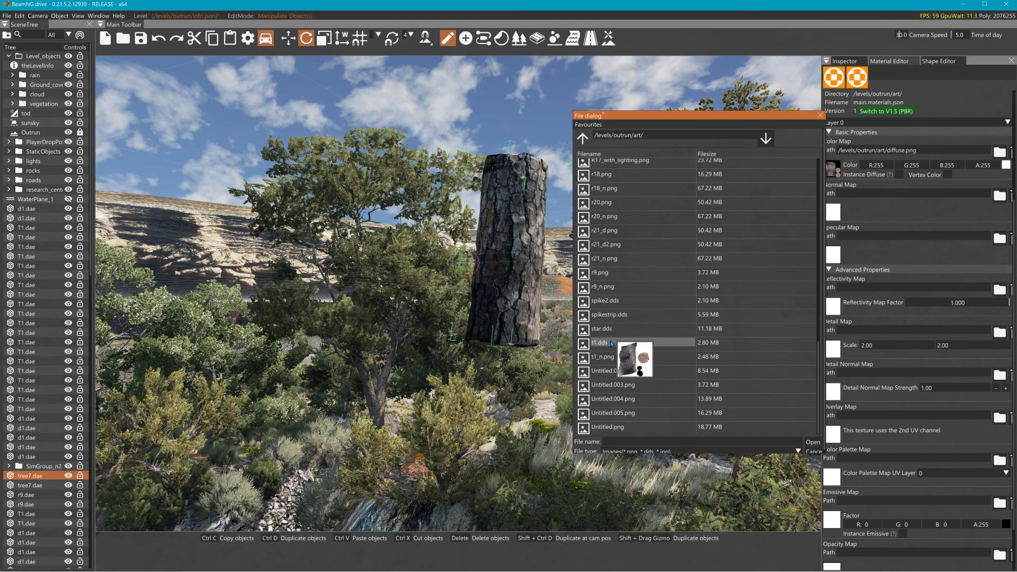
click(606, 357)
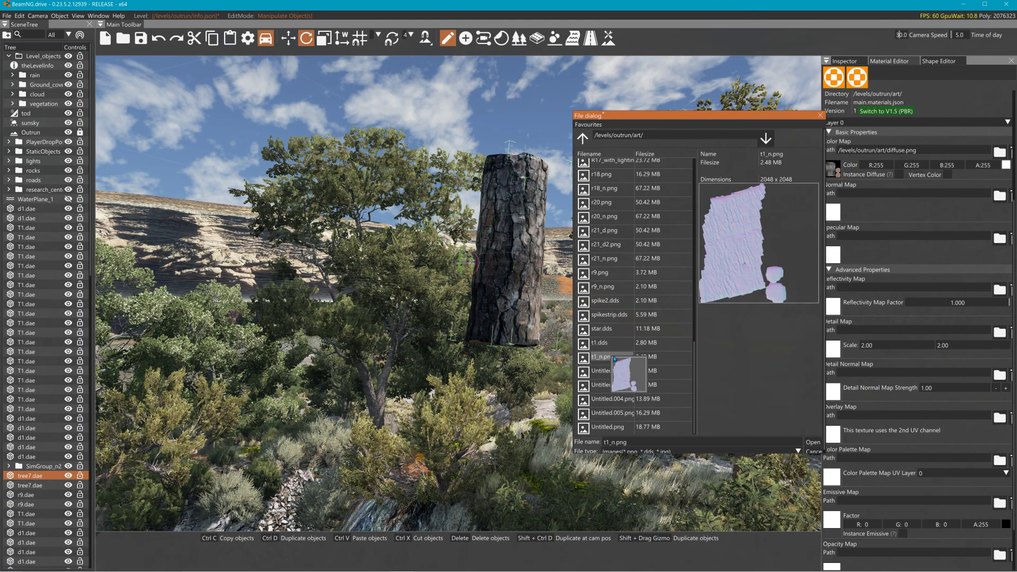
click(811, 442)
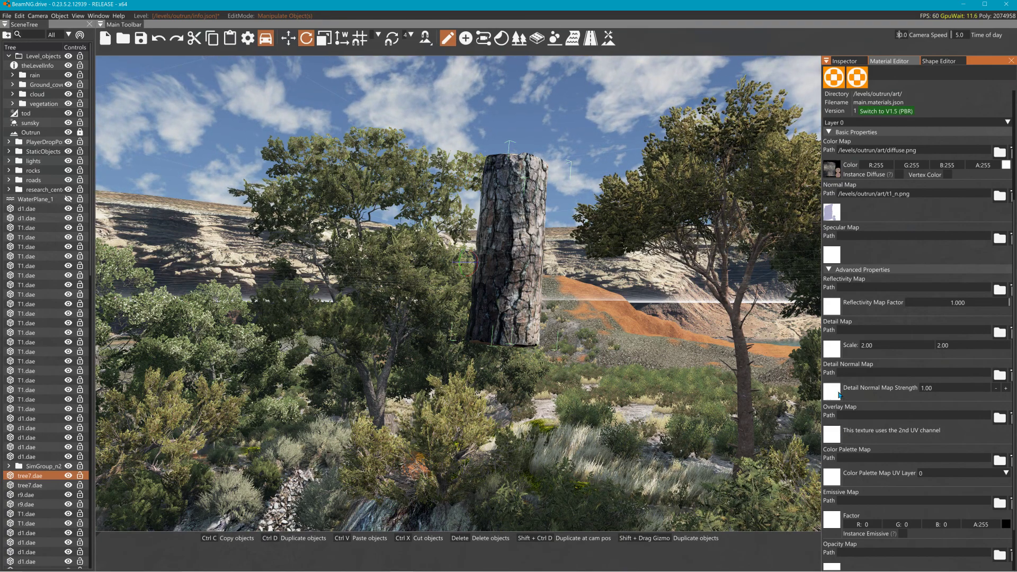
Assign t1_n.png as the stump material's detail normal map, with detail scale 1.00 by 1.00 and strength 6.
click(835, 393)
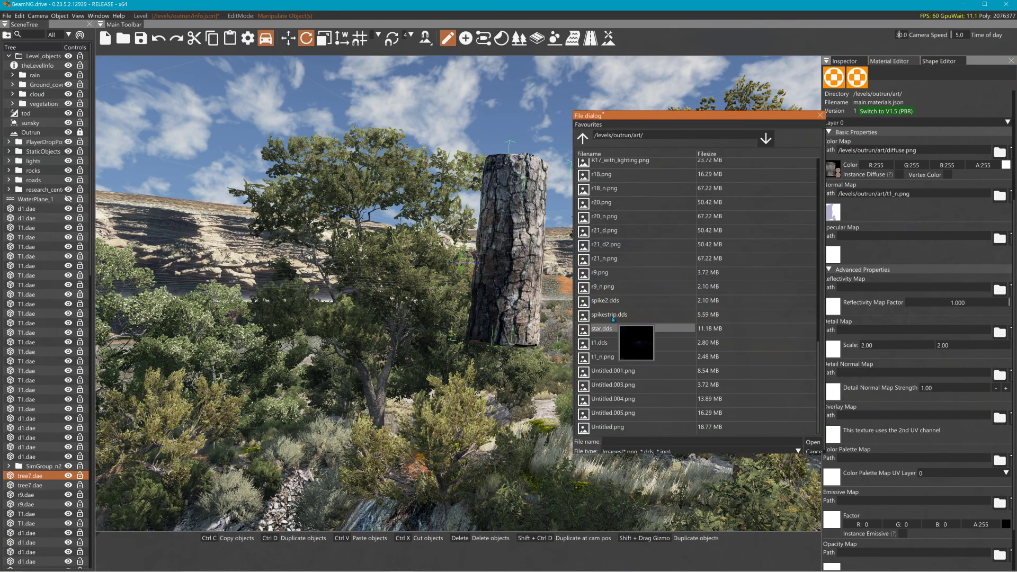
click(604, 357)
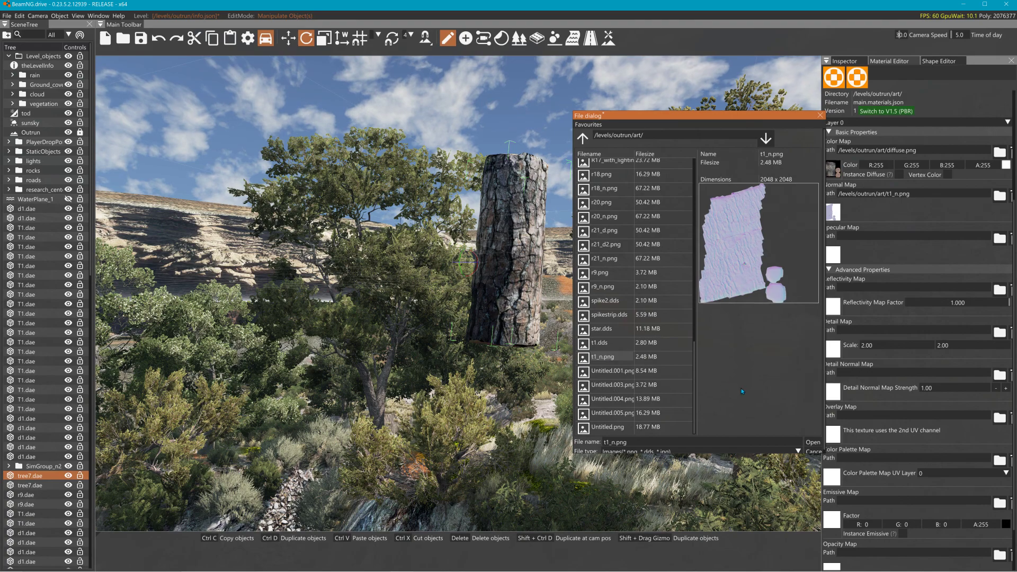
click(813, 443)
double_click(891, 354)
text(1)
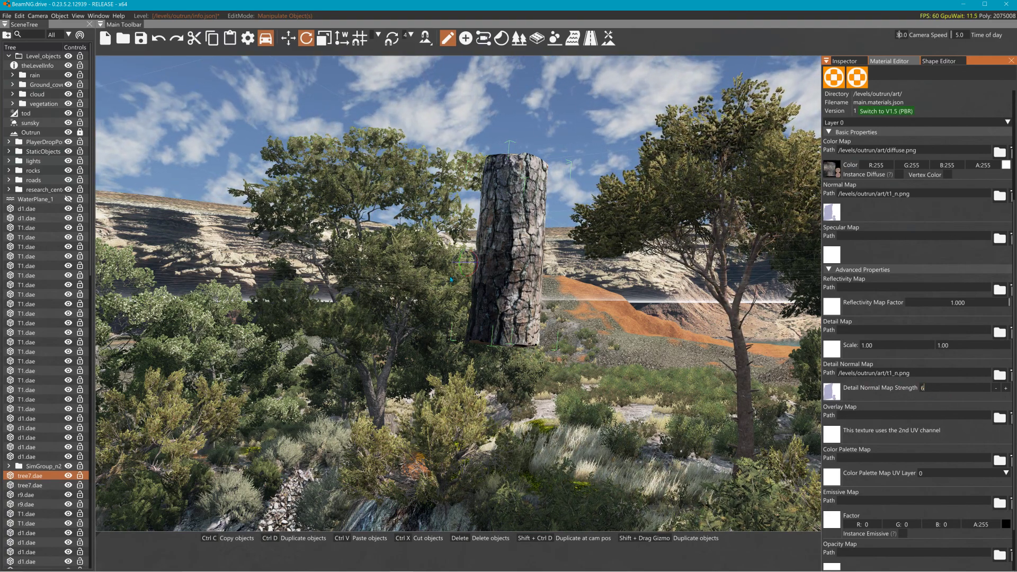
Turn the floating tree7.dae stump slightly and inspect its bark relief up close.
drag(465, 262, 573, 237)
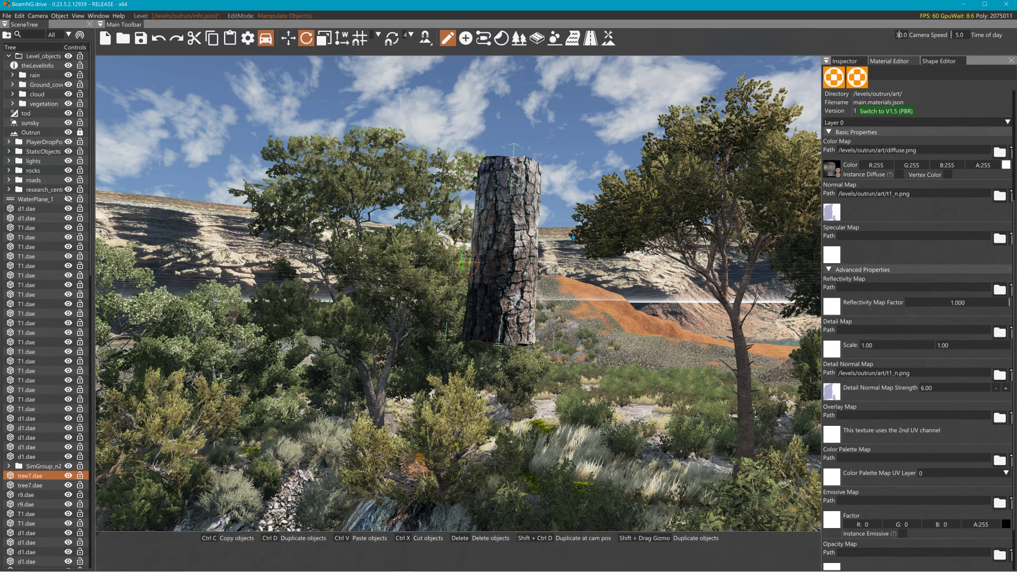
mouse_move(556, 248)
right_down()
mouse_move(532, 251)
mouse_move(555, 228)
mouse_move(545, 251)
right_up()
key(w)
key(s)
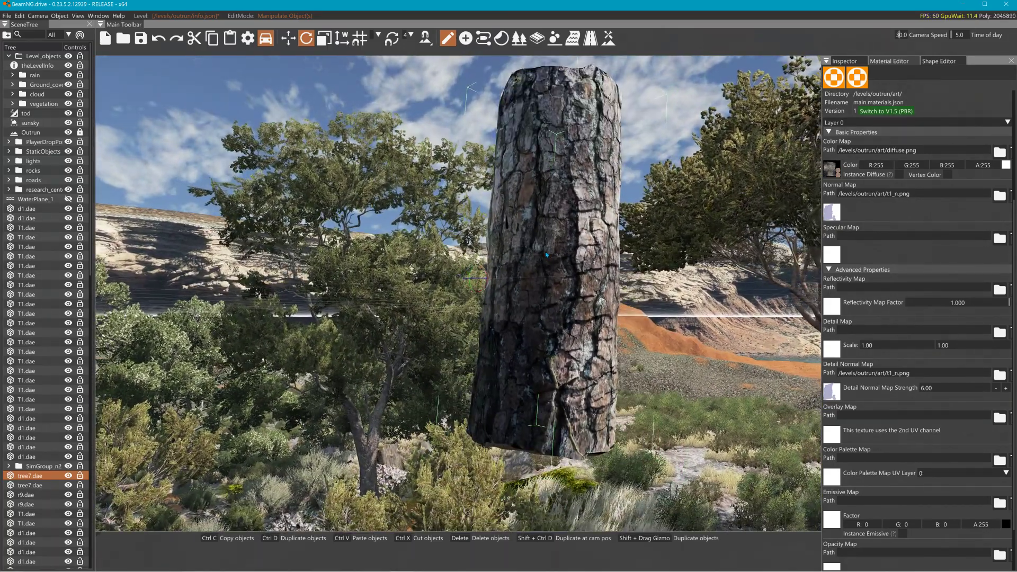
Set the stump material's detail normal map strength to 0 and clear its normal map.
double_click(923, 388)
text(0)
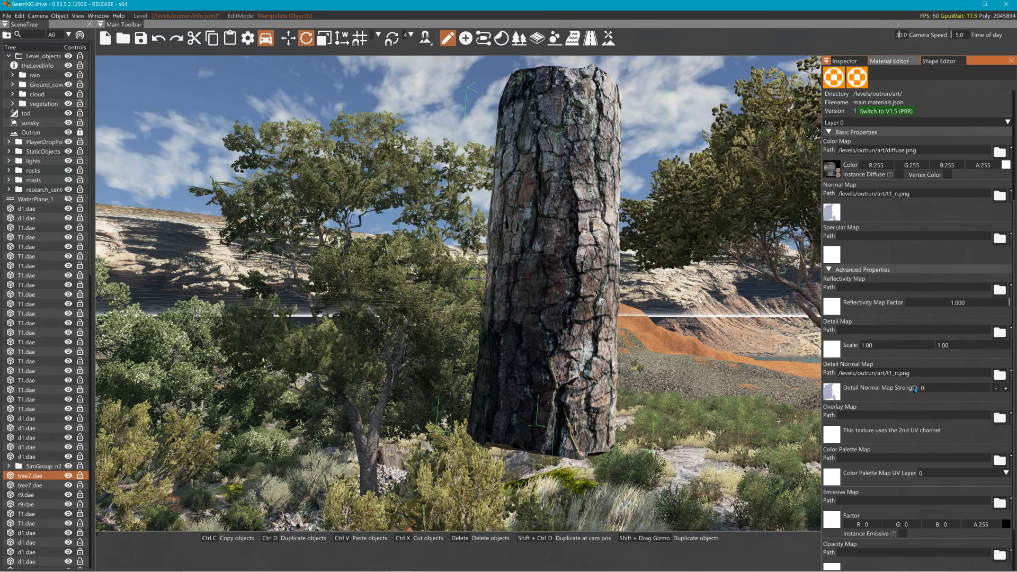
click(1013, 196)
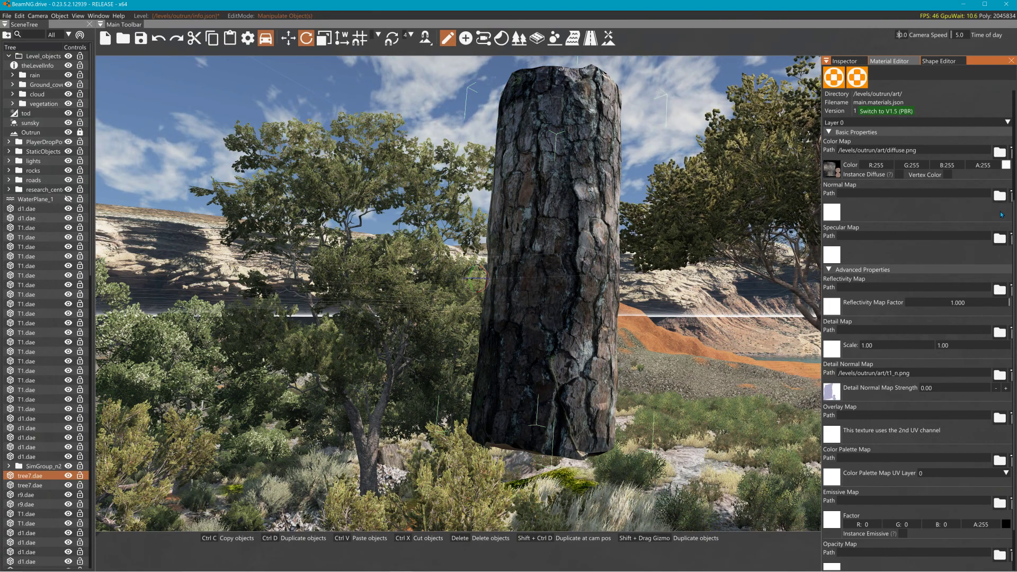
Undo the recent normal map, detail normal strength, rotation and detail scale changes on the stump.
key(ctrl+z)
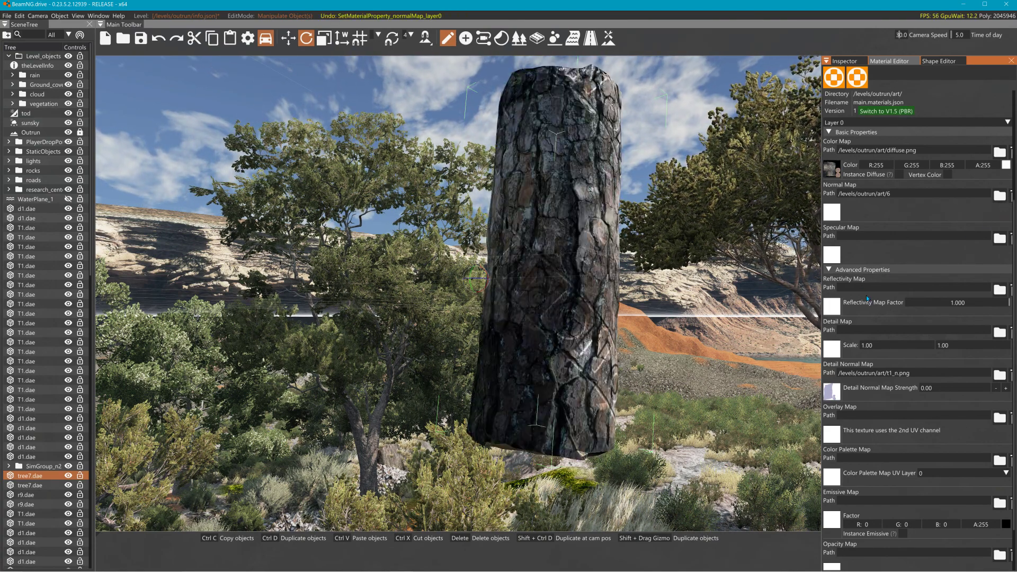
key(ctrl+z)
key(ctrl+z)
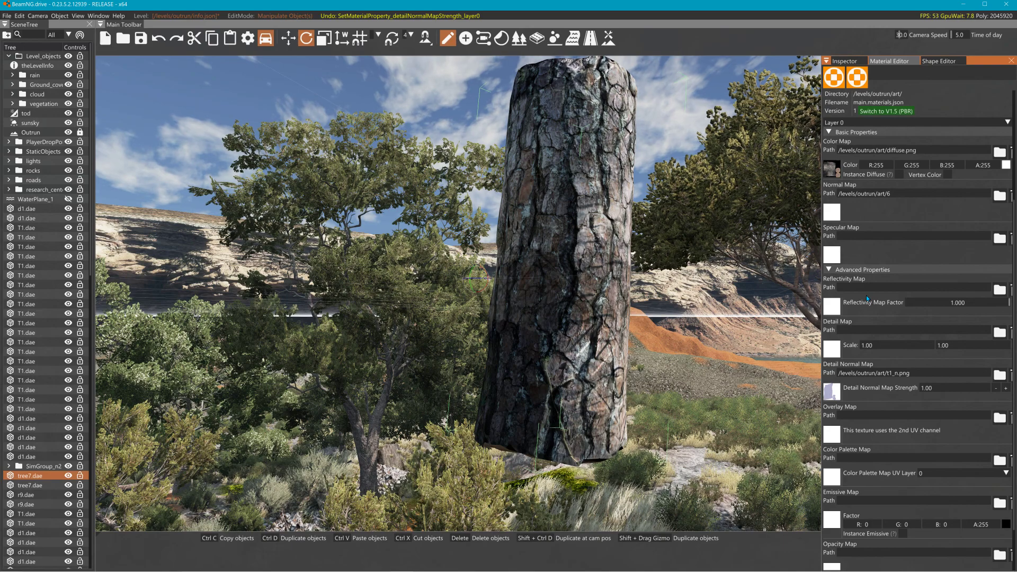
key(ctrl+z)
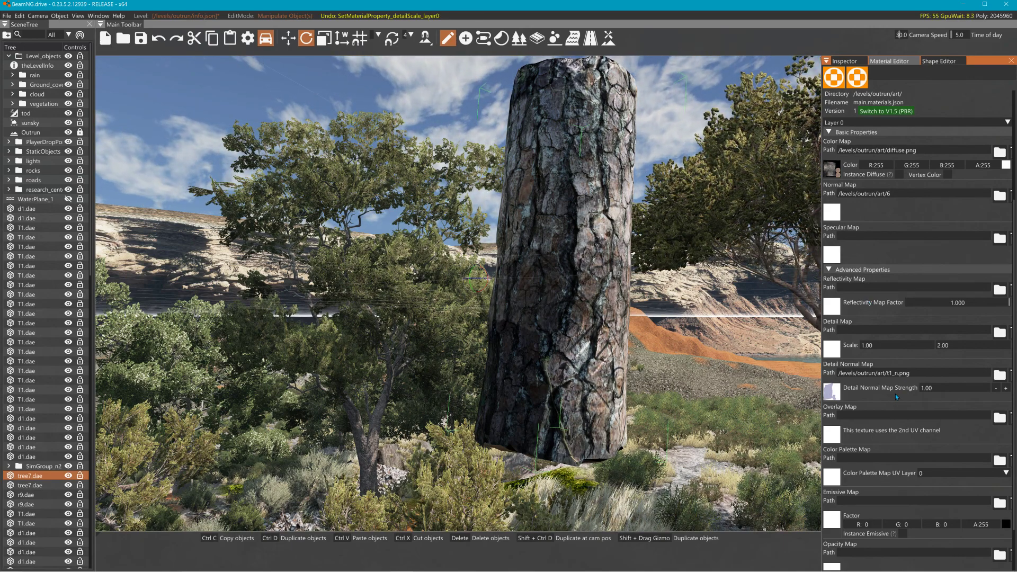
Replace the invalid normal map path of the stump's material with t1_n.png.
click(831, 212)
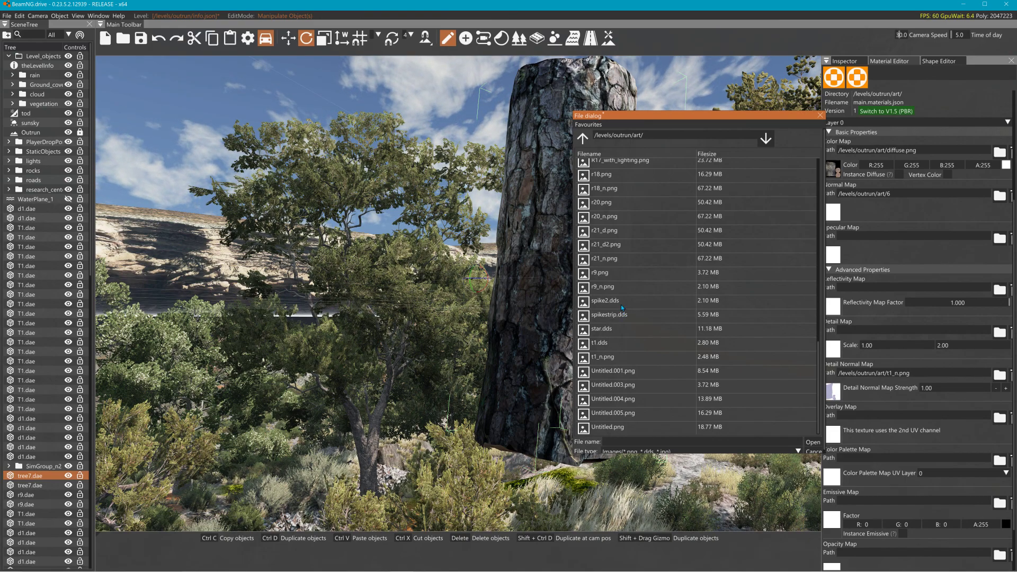
click(625, 287)
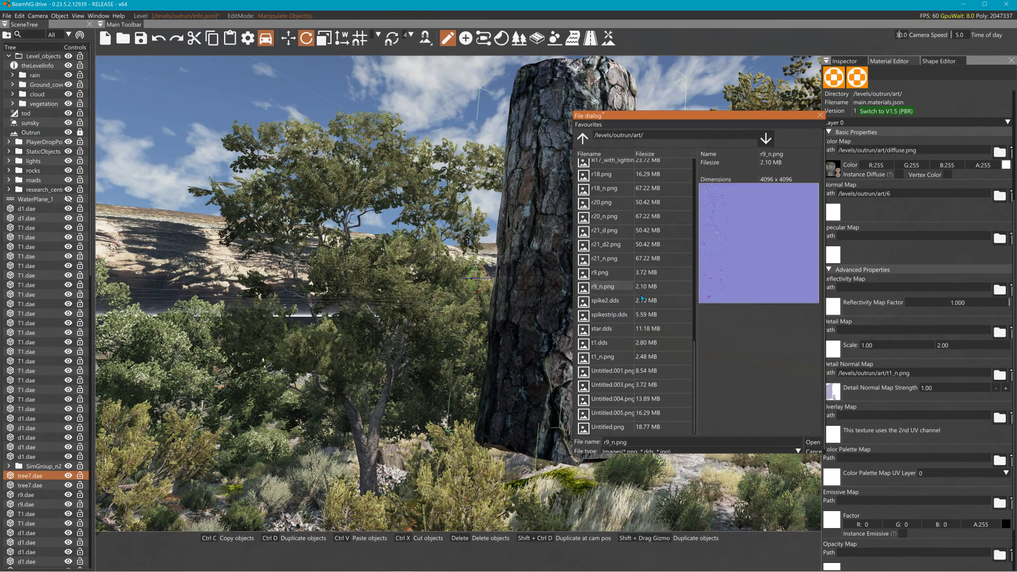
click(628, 356)
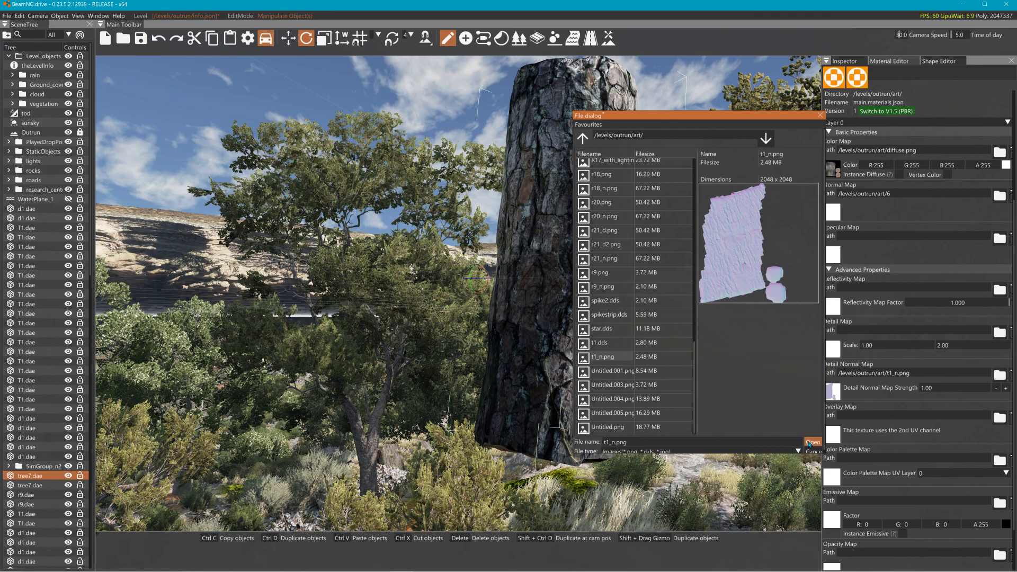
click(810, 443)
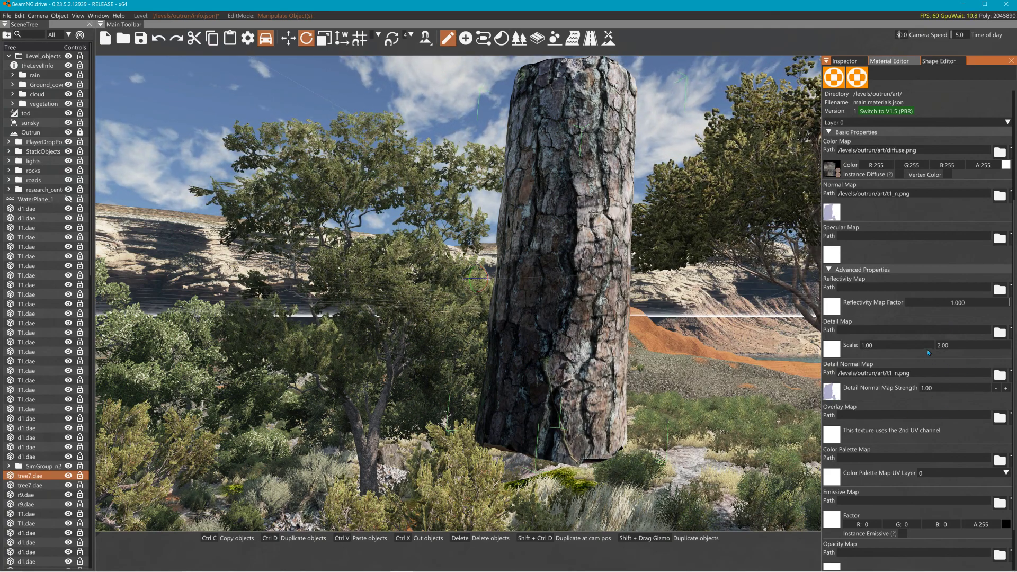
Set the stump material's second detail scale value to 1.00, test a detail normal map strength of 7, and set it to 2.
click(964, 349)
text(1)
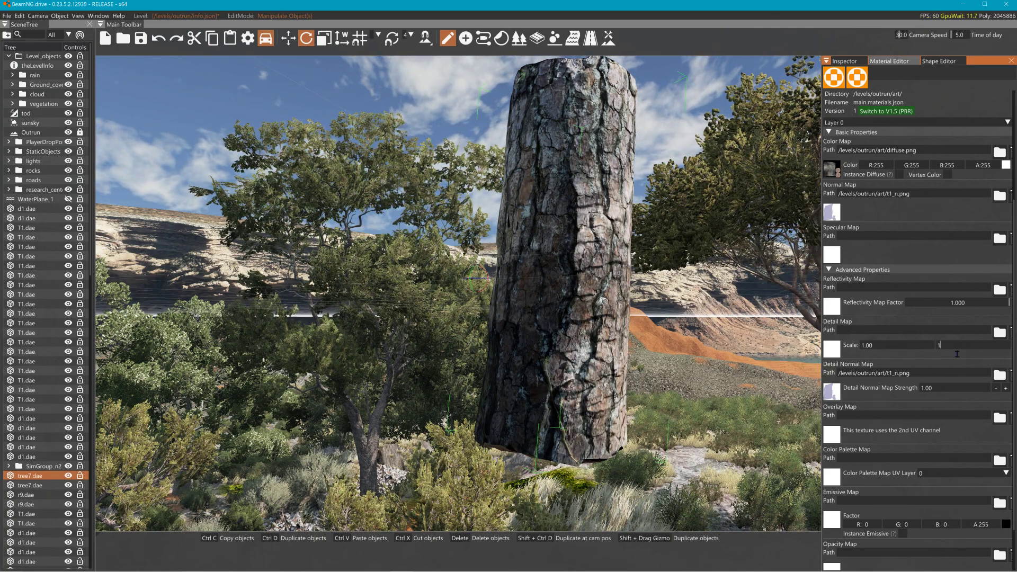
text(7)
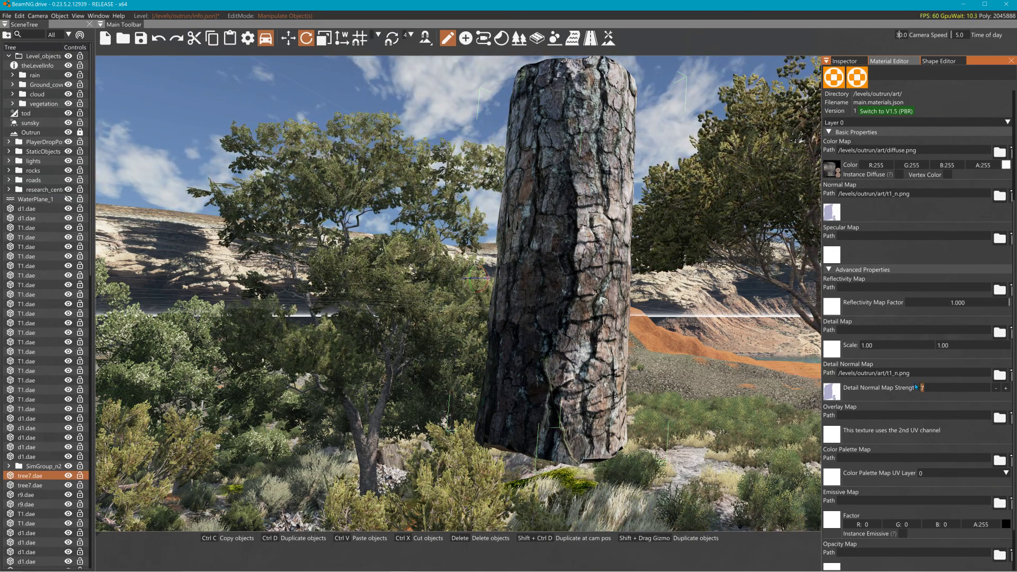
right_drag(556, 366, 921, 400)
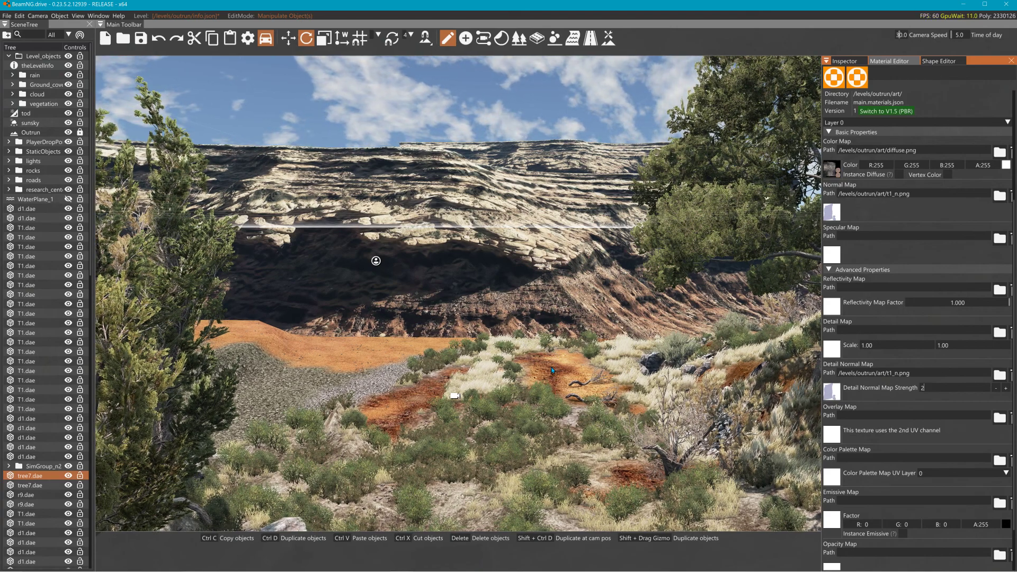
Select the r9.dae rubble patch behind the boulders on the grassy slope and raise it above the ground.
key(w)
right_drag(540, 373, 617, 491)
right_drag(509, 392, 552, 345)
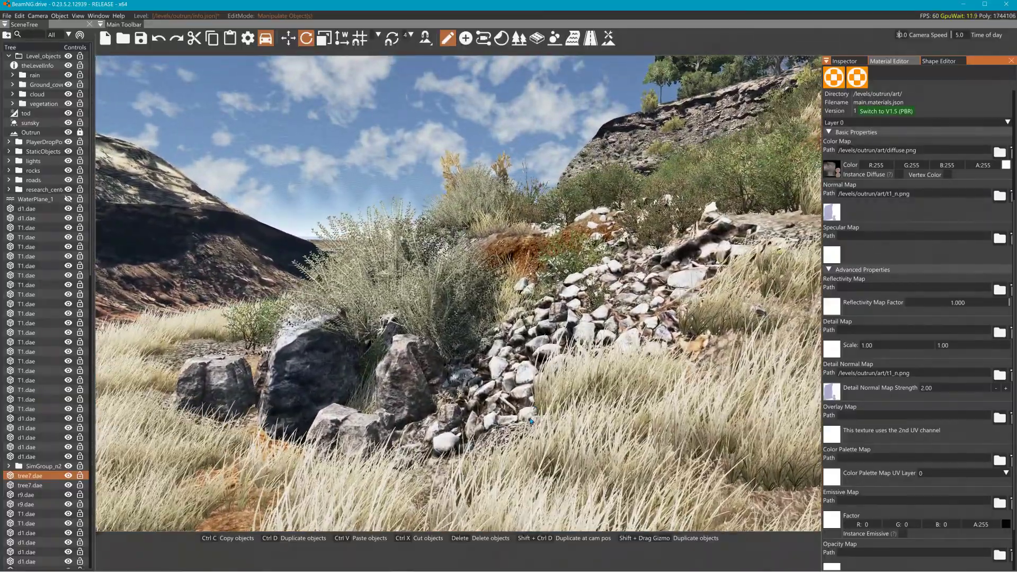
click(552, 345)
key(1)
click(518, 343)
click(518, 344)
drag(519, 338, 519, 183)
Tilt the raised r9.dae rubble patch and inspect how its stones catch the light up close.
key(w)
right_drag(518, 183, 525, 244)
key(s)
key(w)
key(s)
key(2)
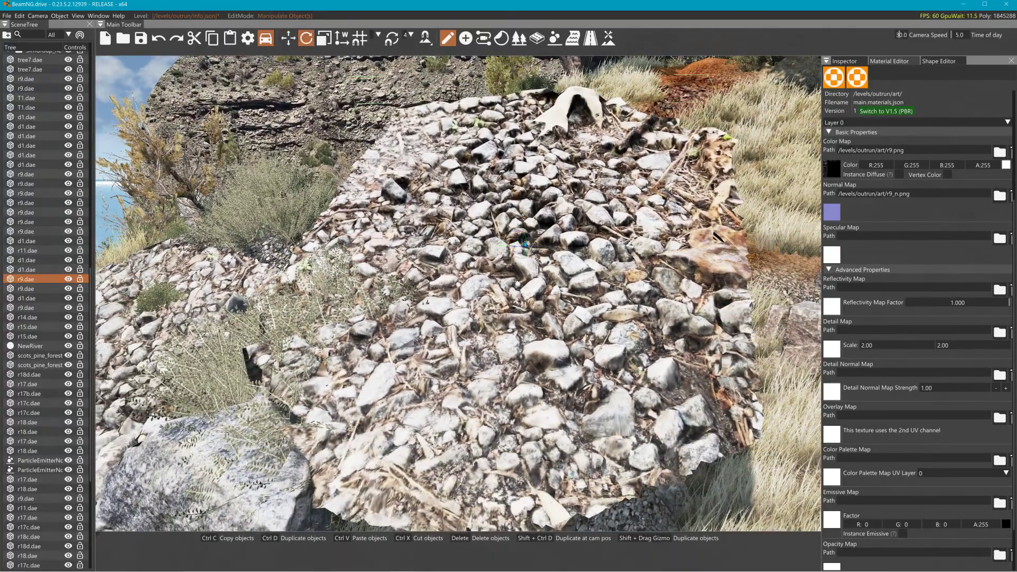
mouse_move(525, 241)
mouse_down()
mouse_move(504, 248)
mouse_move(536, 236)
mouse_move(533, 255)
mouse_up()
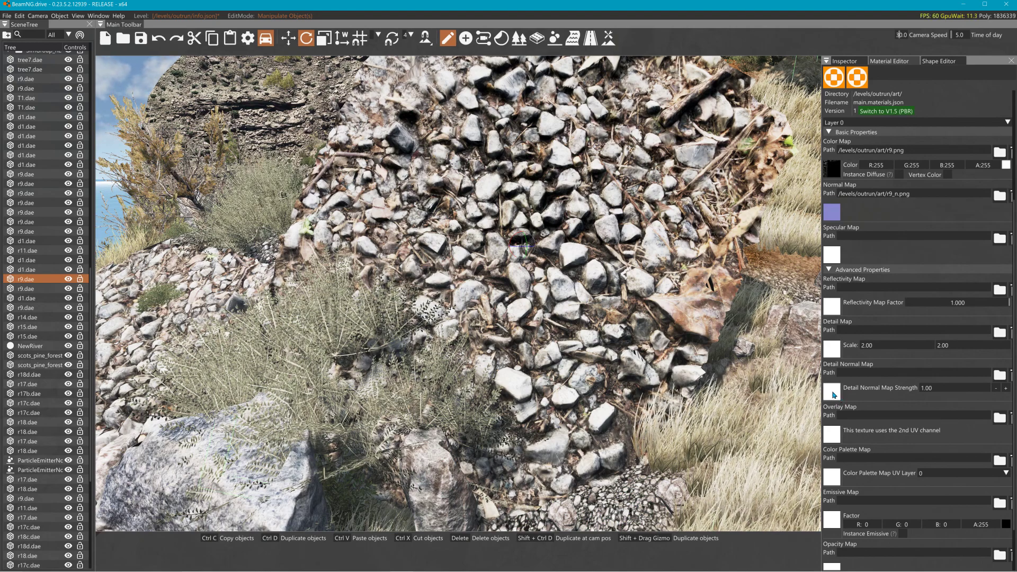
Assign r9_n.png as the rubble material's detail normal map, with detail scale 1.00 by 1.00 and strength 5.
click(832, 393)
click(617, 286)
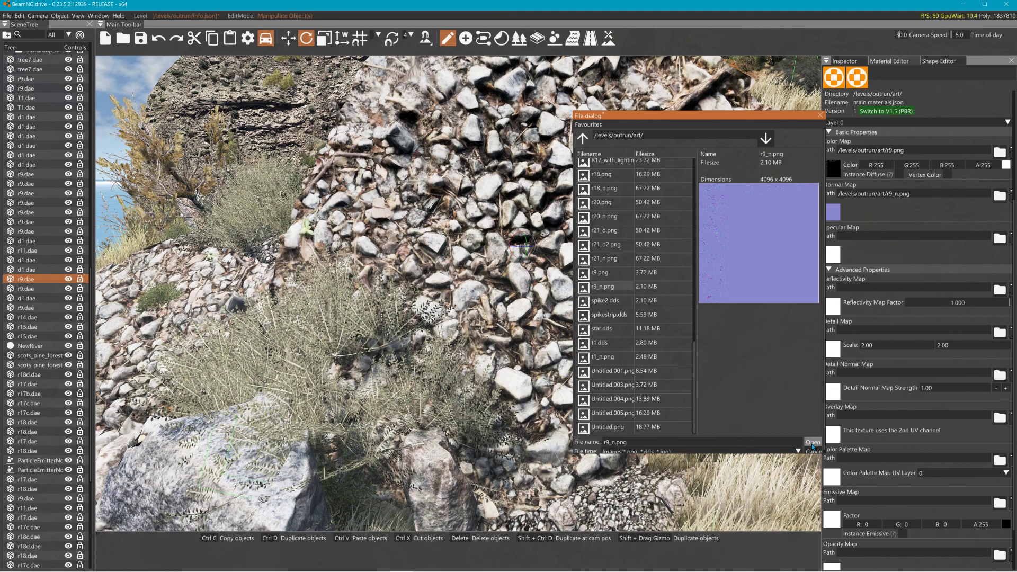
click(813, 445)
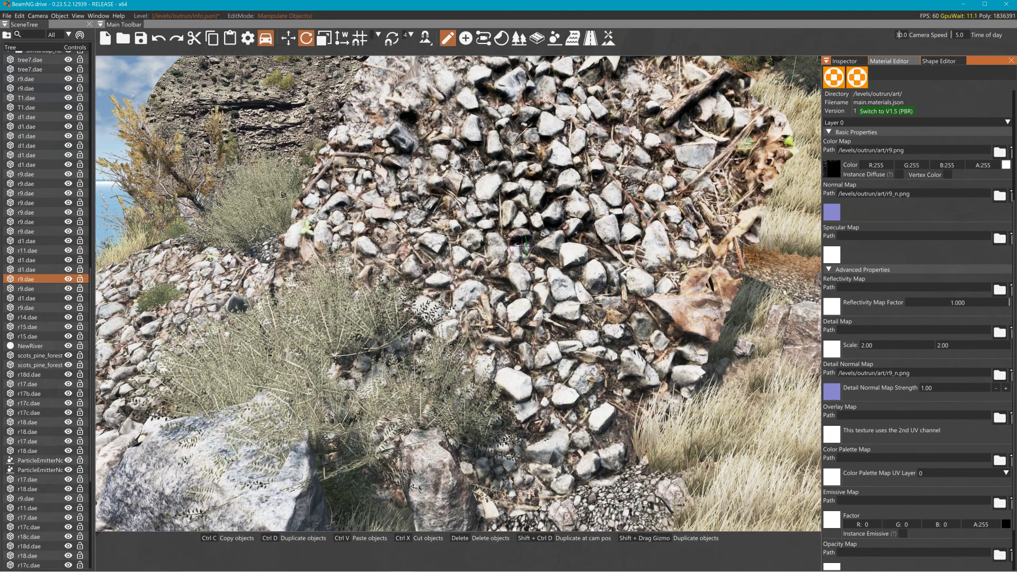
double_click(942, 394)
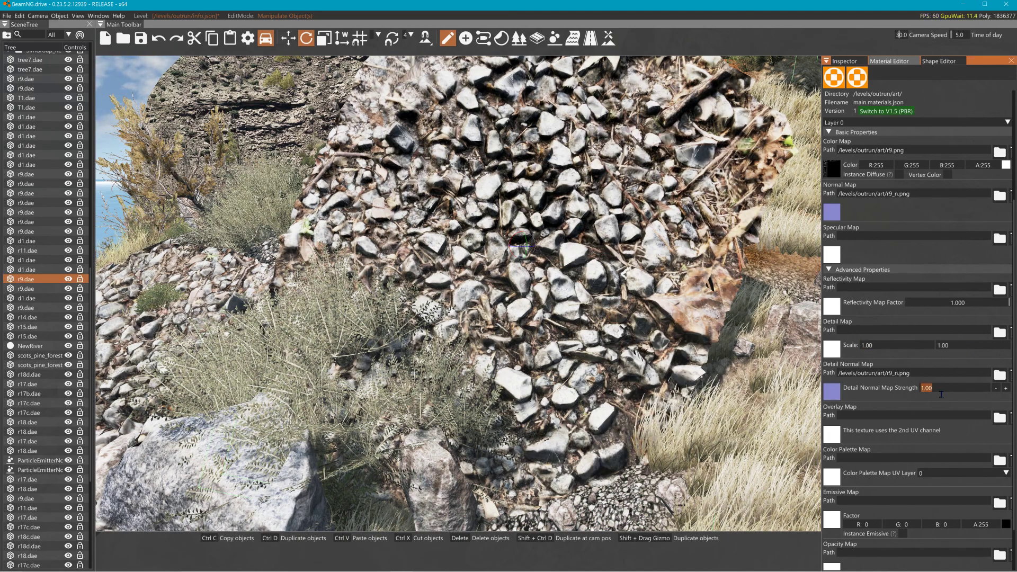
text(5)
Tilt the rubble patch back to check its shading, test a detail normal map strength of 1, and set it to 3.
right_drag(565, 440, 563, 419)
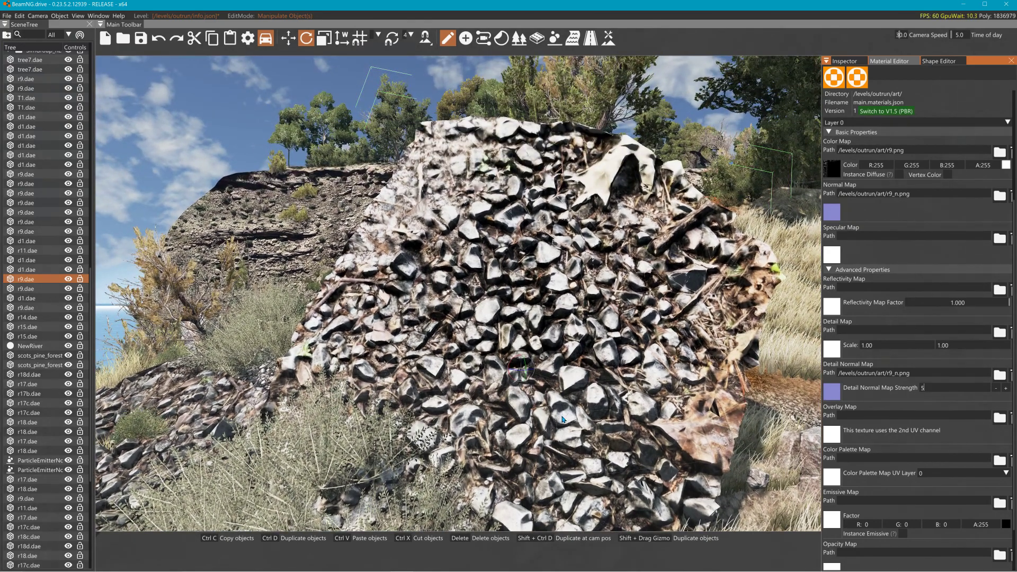
drag(525, 372, 532, 358)
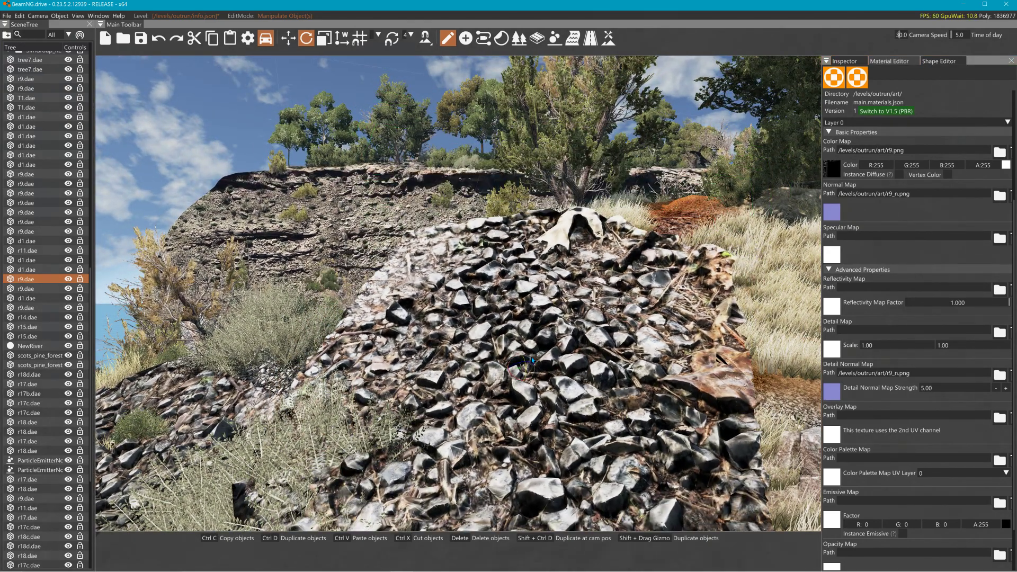
click(949, 388)
text(1)
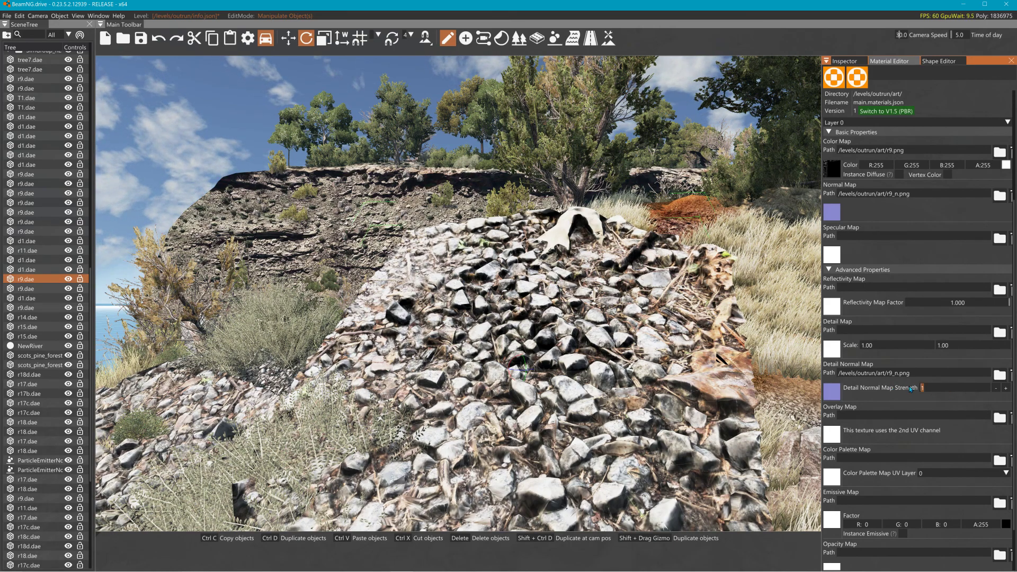
text(3)
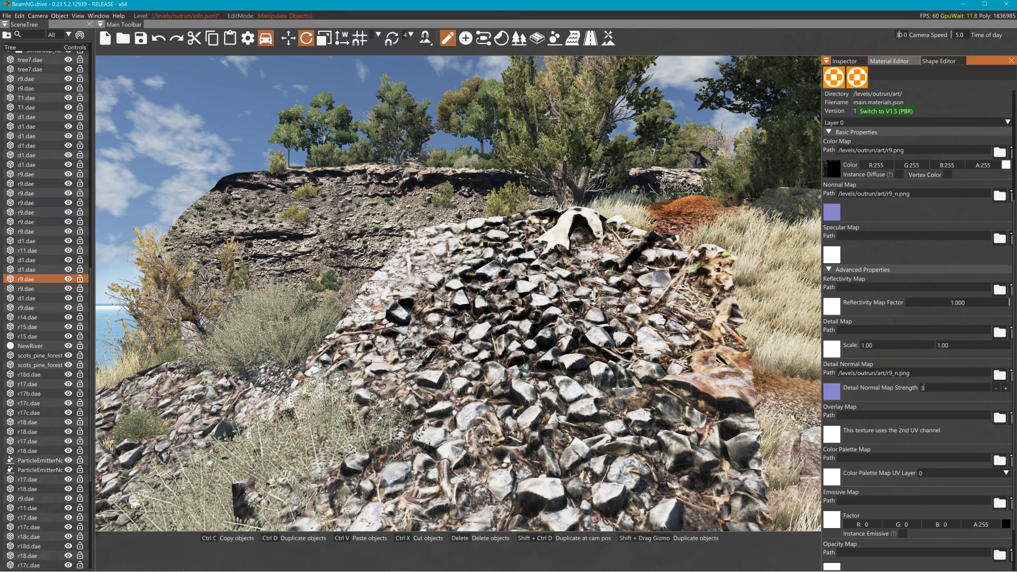
mouse_move(524, 365)
mouse_down()
mouse_move(530, 382)
mouse_move(538, 359)
mouse_move(519, 368)
mouse_up()
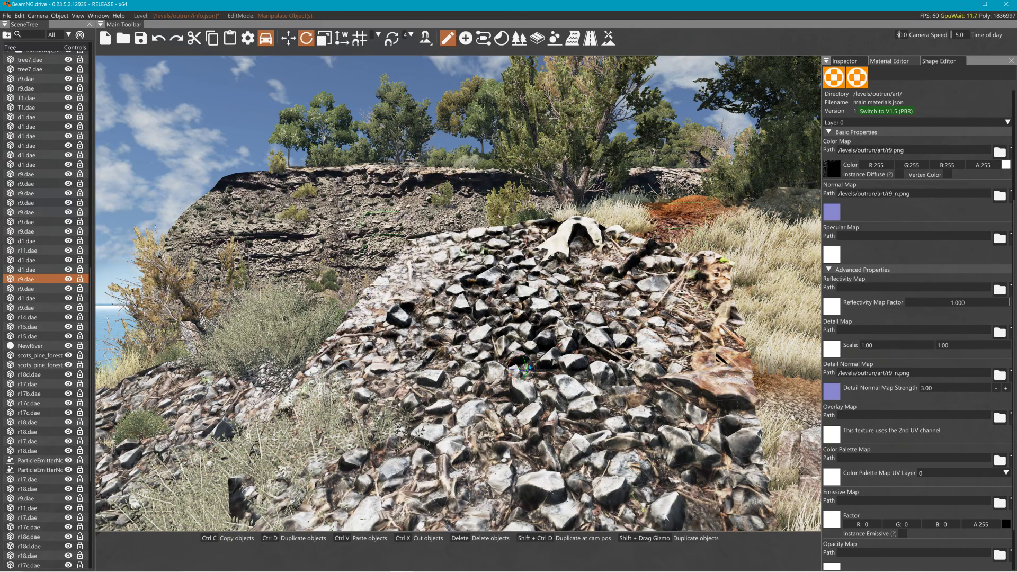
Lower the r9.dae rubble patch back onto the slope behind the boulders.
right_drag(535, 418, 536, 424)
key(s)
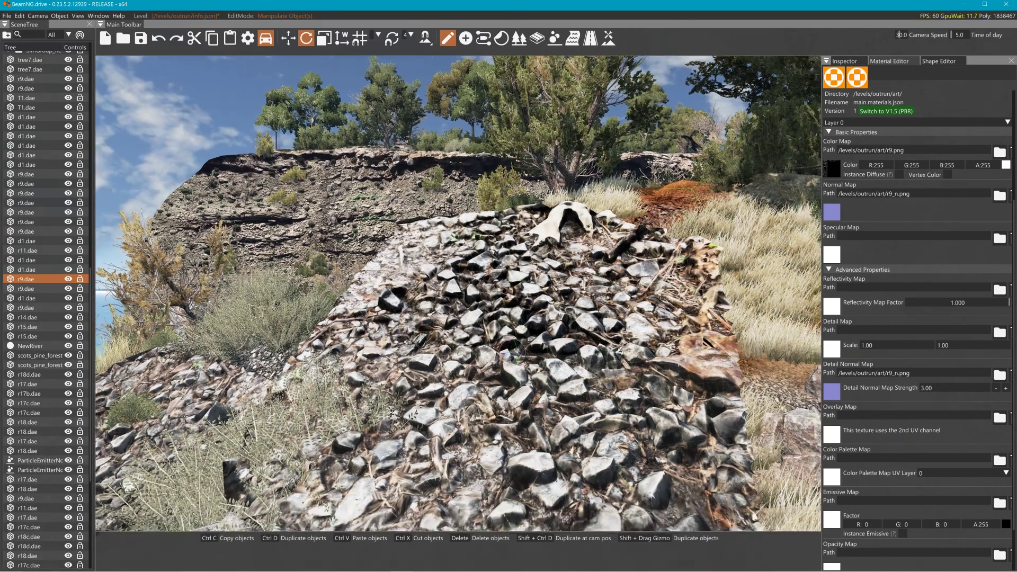
key(1)
drag(512, 305, 579, 416)
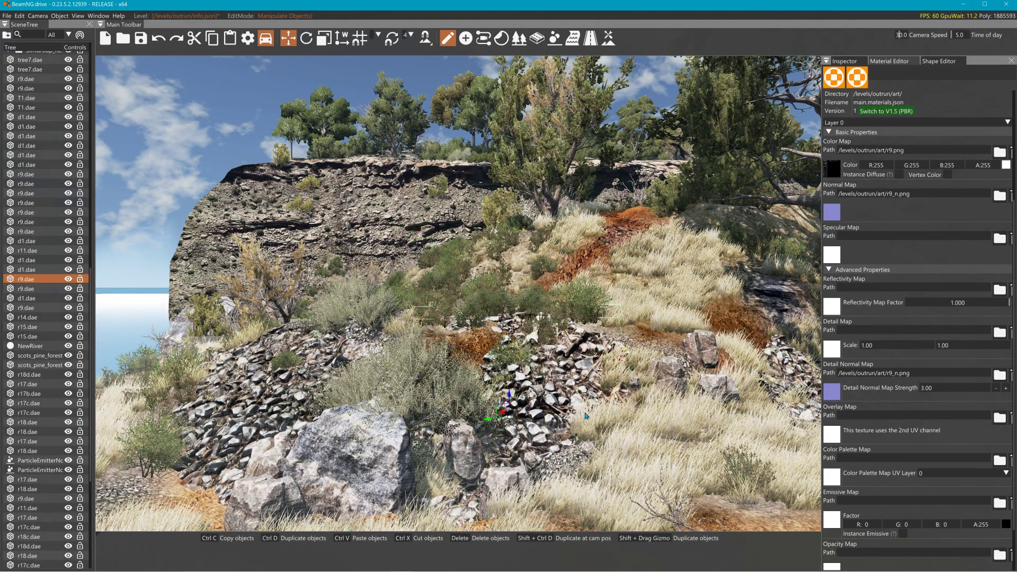
Select the d1.dae bush near the boulders and look around the surrounding gravel mounds, trees and orange slopes.
click(697, 357)
click(386, 456)
key(s)
right_drag(496, 448, 816, 318)
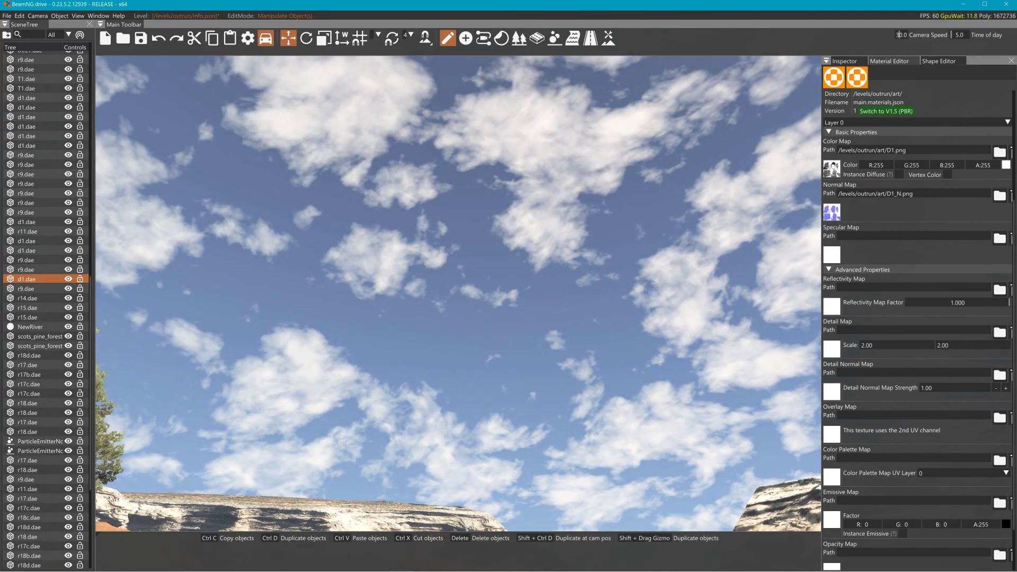
right_drag(483, 395, 434, 523)
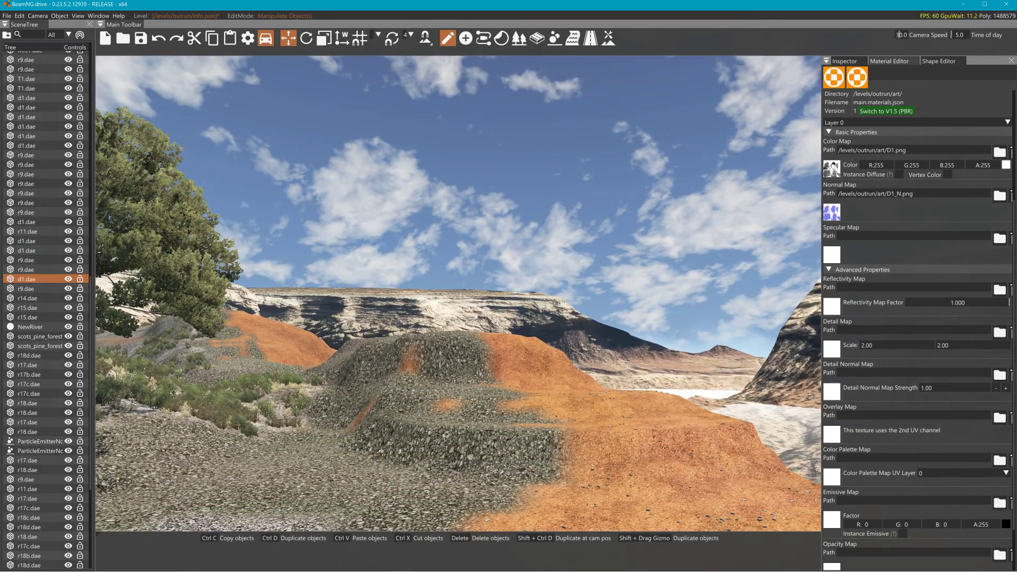
right_drag(433, 523, 256, 562)
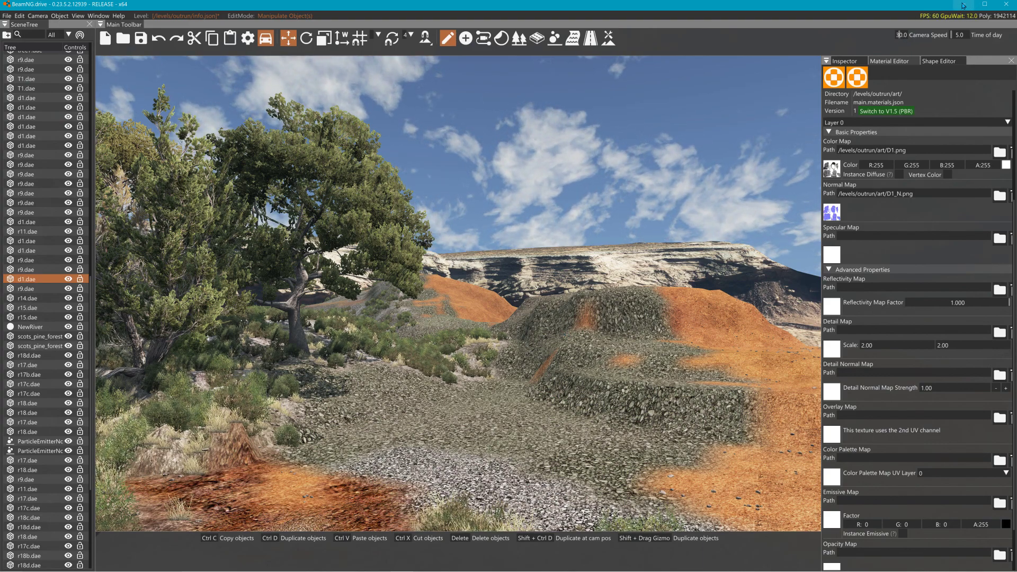
Switch to Microsoft Edge and open the subscribed YouTube channel that hosts the Blender low poly baking tutorials.
click(964, 5)
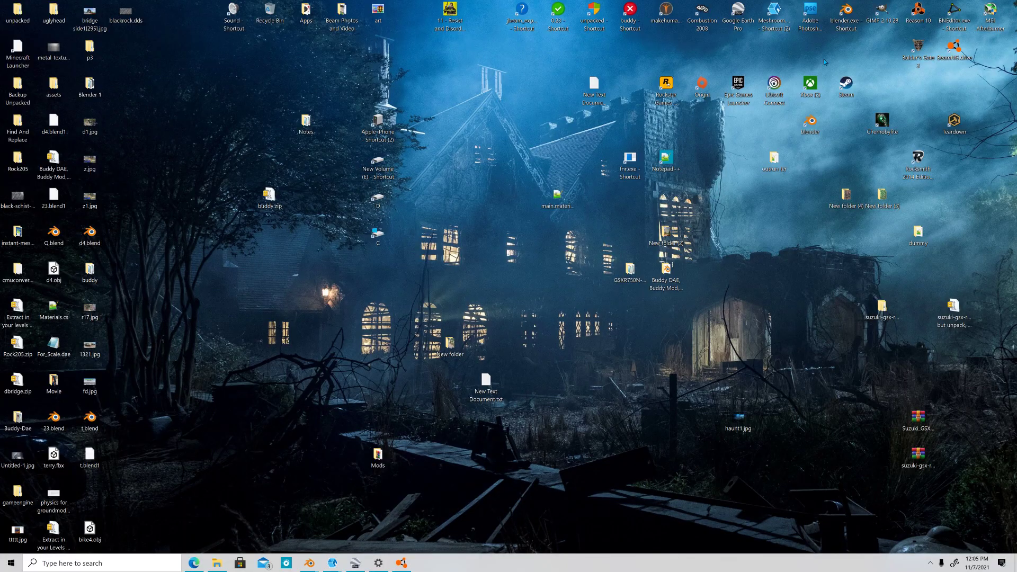
click(203, 561)
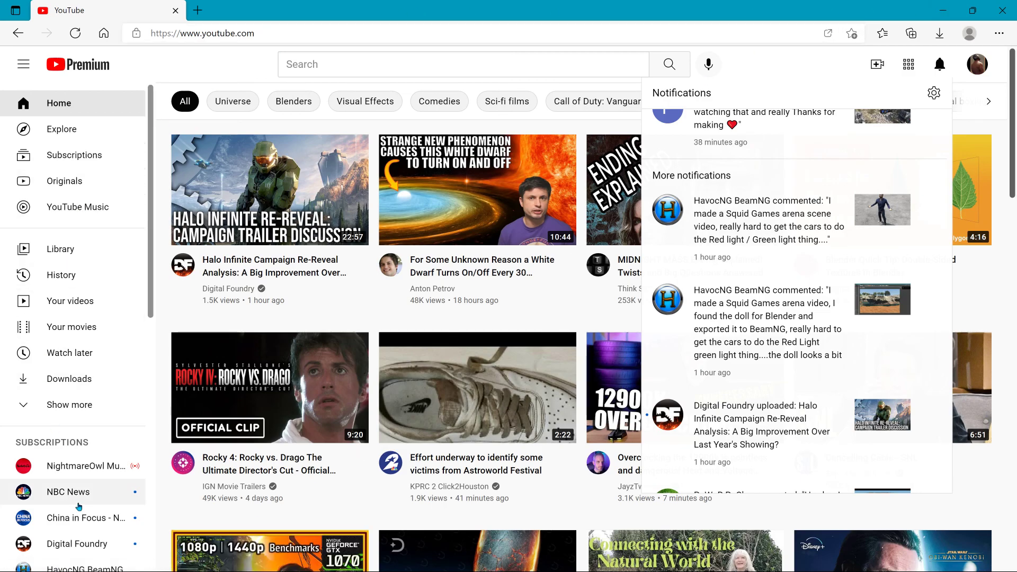
drag(152, 304, 154, 348)
scroll(106, 360, down, 2)
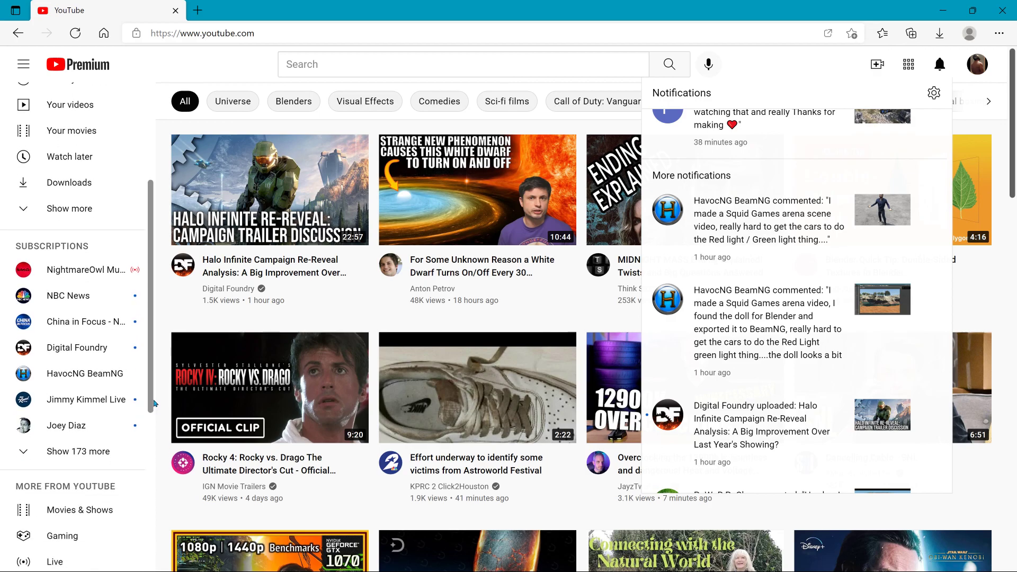
click(104, 442)
scroll(104, 429, down, 4)
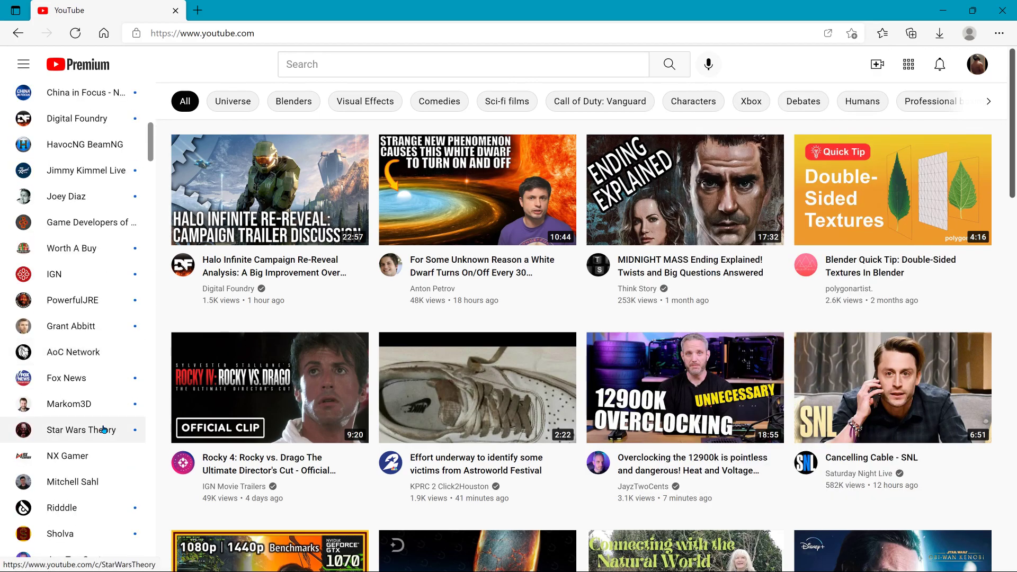
scroll(104, 430, down, 1)
scroll(104, 429, down, 3)
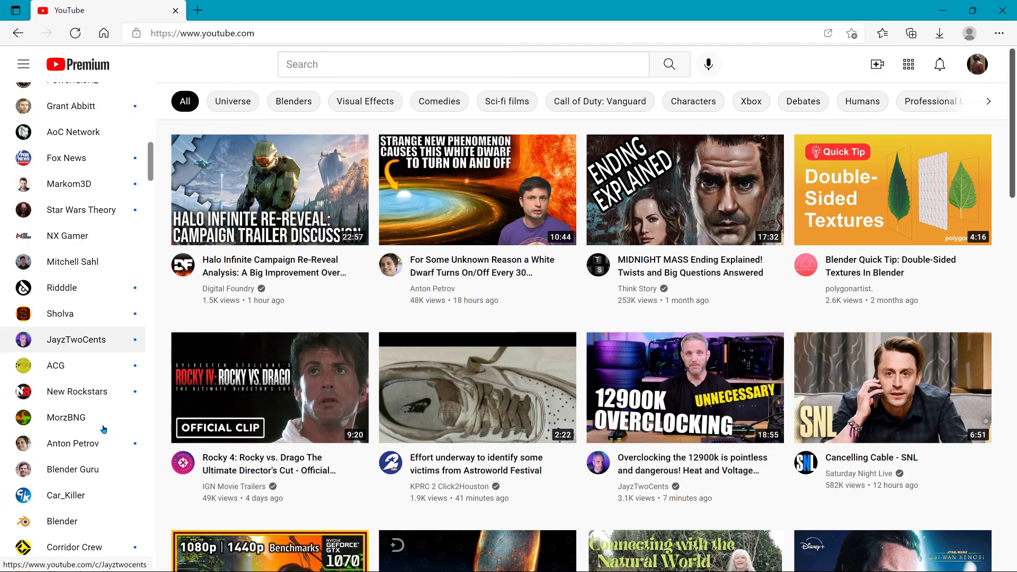
click(79, 265)
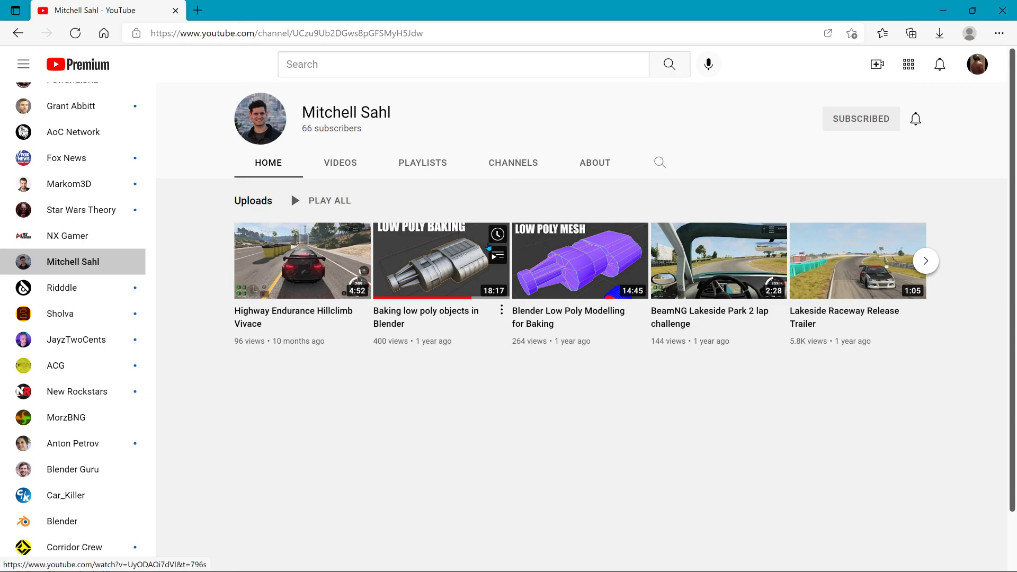
Switch to Blender with the r21 cliff mesh and expand the Bake settings in the Cycles render properties.
key(alt+Tab)
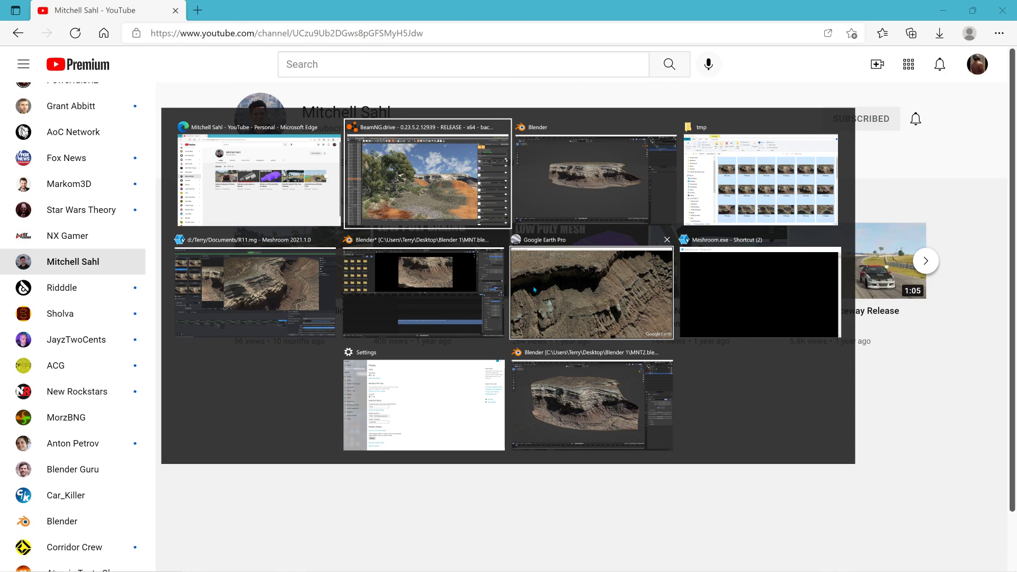
key(alt+Tab)
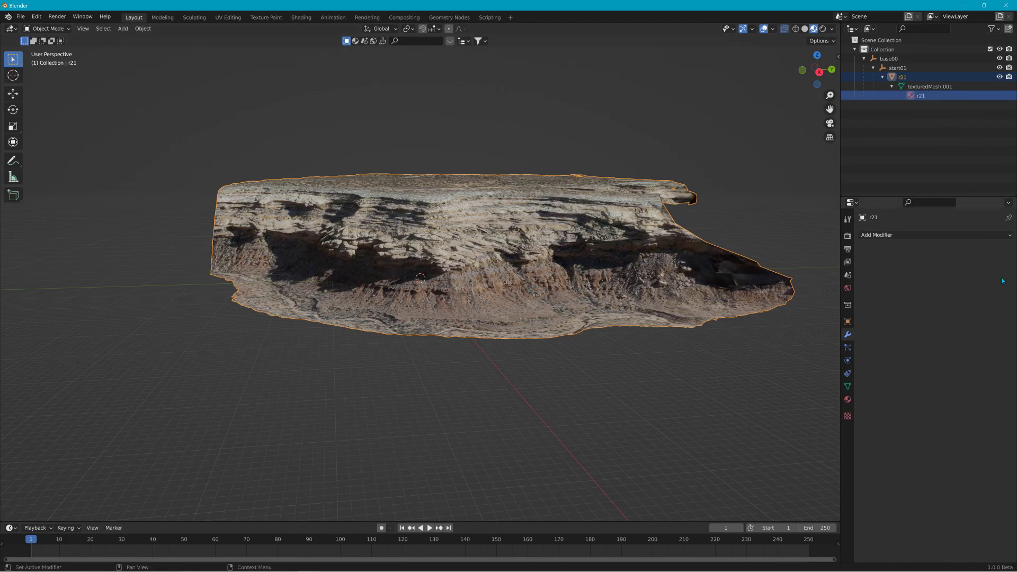
key(alt+Tab)
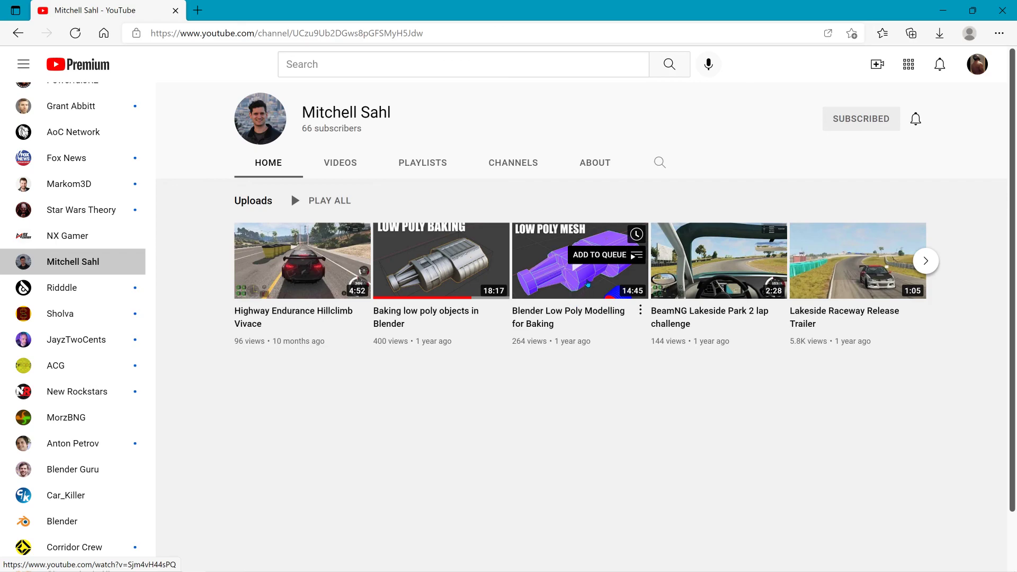
key(alt+Tab)
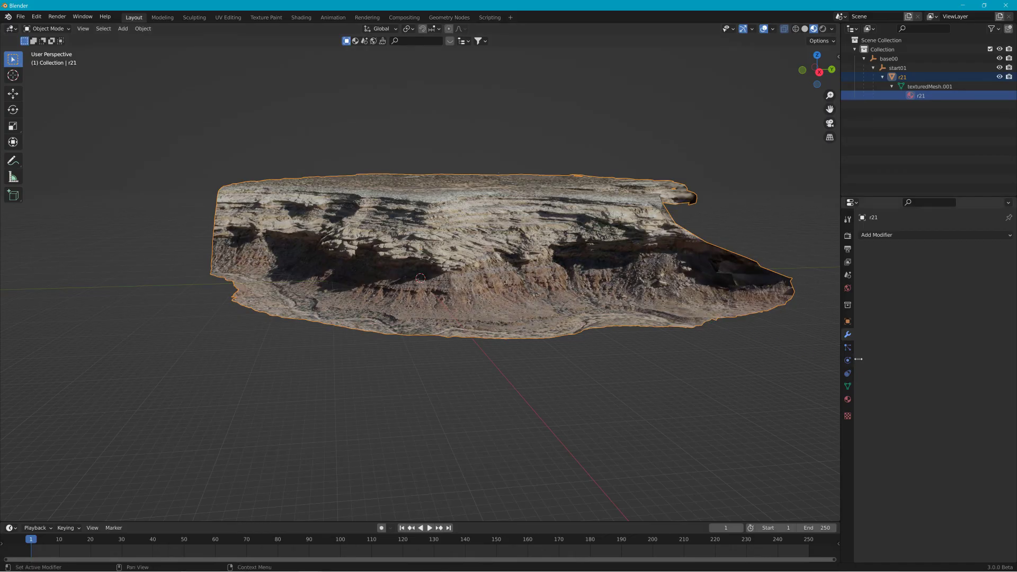
click(847, 235)
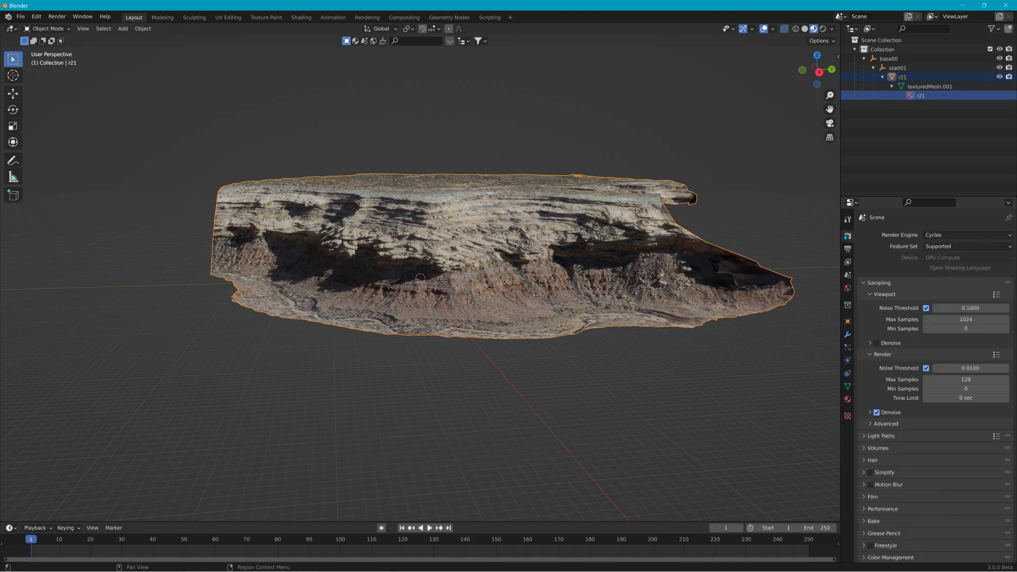
click(864, 519)
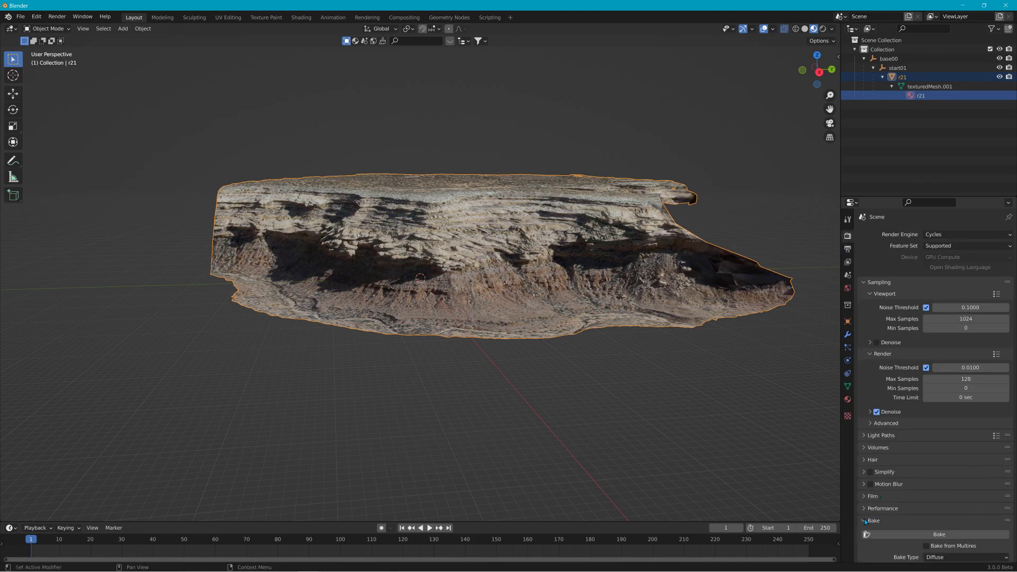
scroll(904, 516, down, 3)
scroll(911, 518, down, 3)
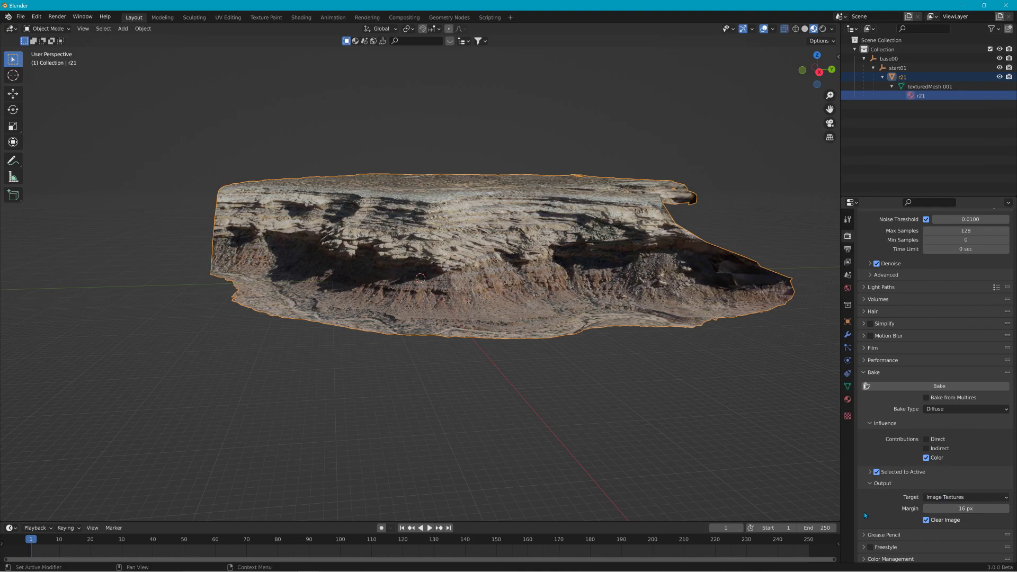
scroll(898, 507, down, 1)
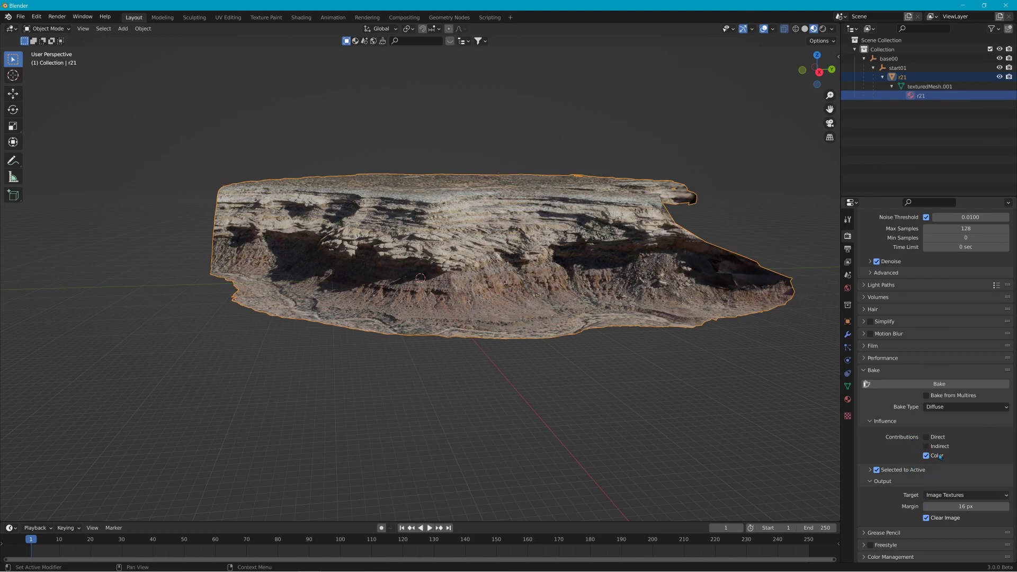
Expand the Selected to Active bake options and enable Cage.
click(877, 470)
click(926, 484)
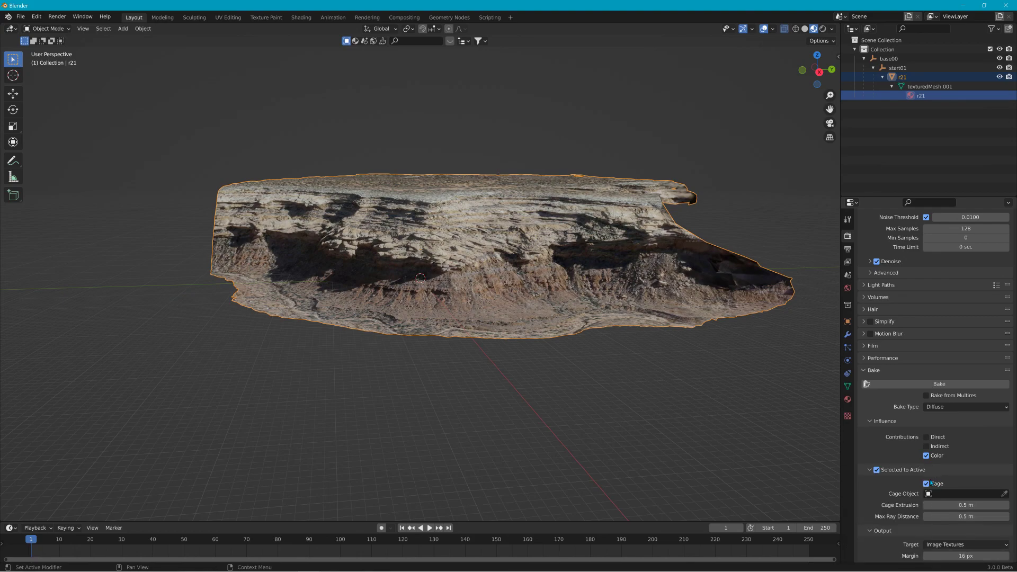
scroll(920, 486, down, 2)
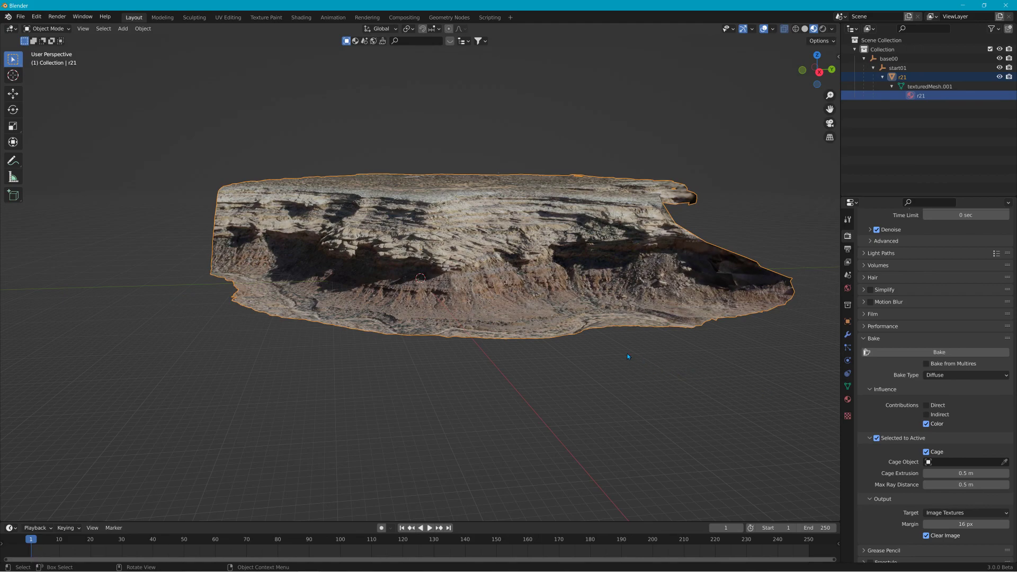
Switch back to BeamNG.drive and view the gravel mound and orange slopes in front of the cliffs.
key(alt+Tab)
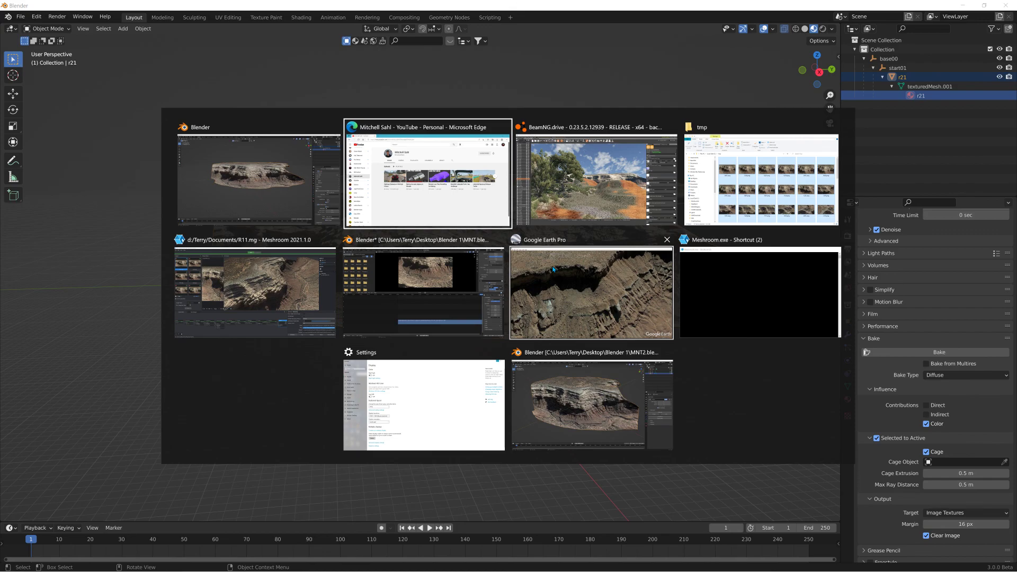
key(alt+Tab)
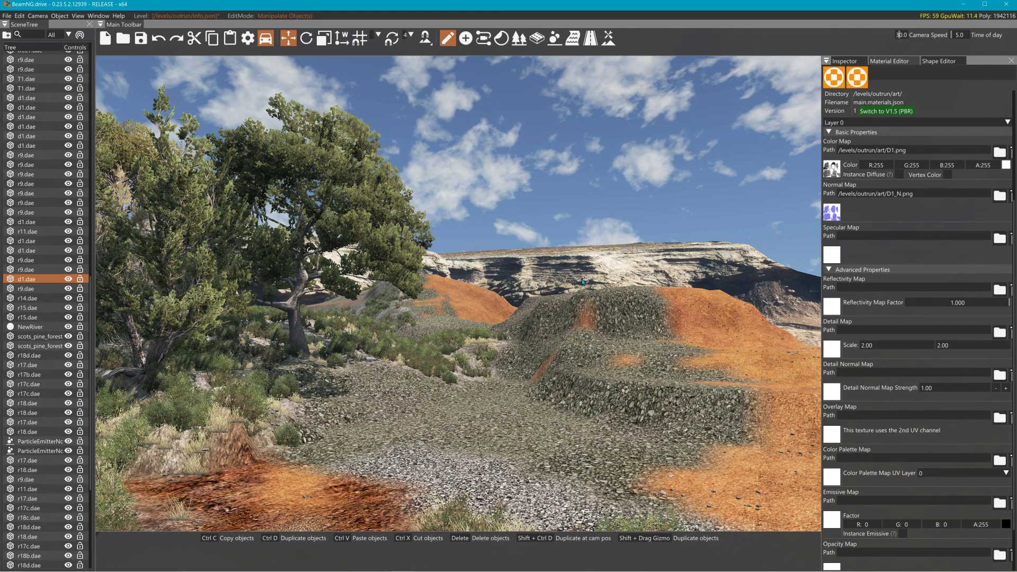
right_drag(458, 294, 583, 342)
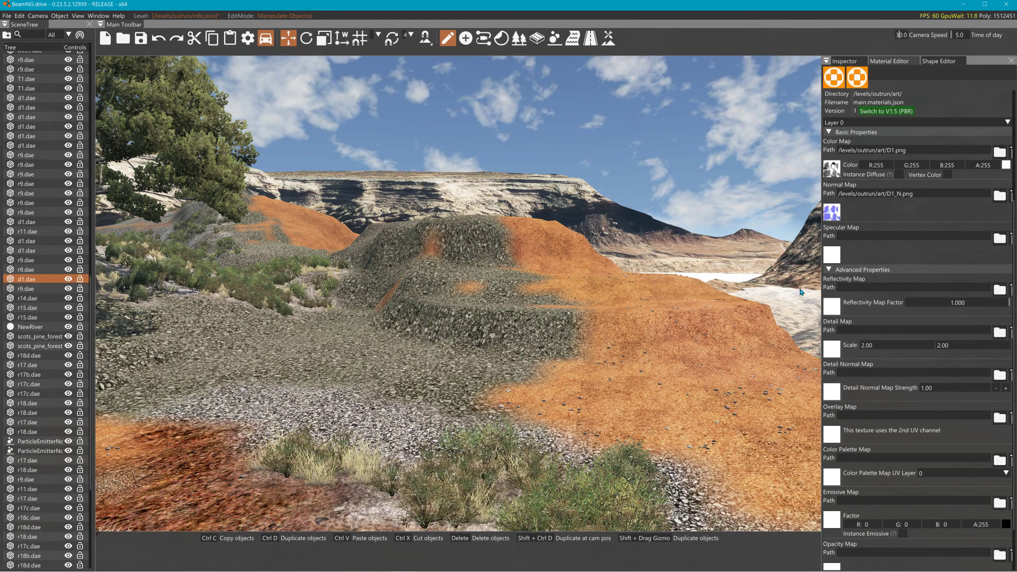
Minimize the BeamNG.drive, Blender and Edge windows to reach the desktop.
click(958, 9)
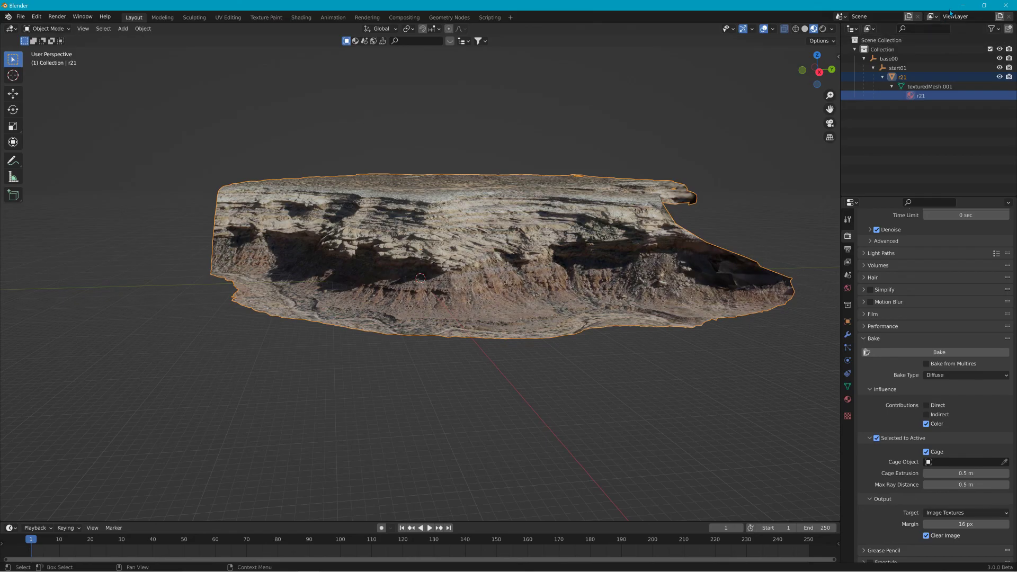
click(960, 7)
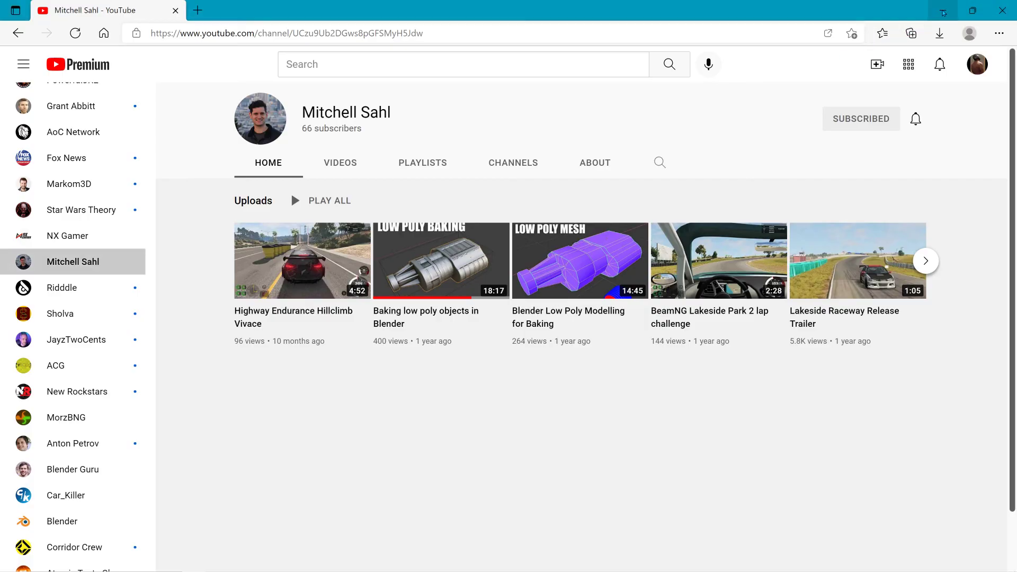
click(943, 10)
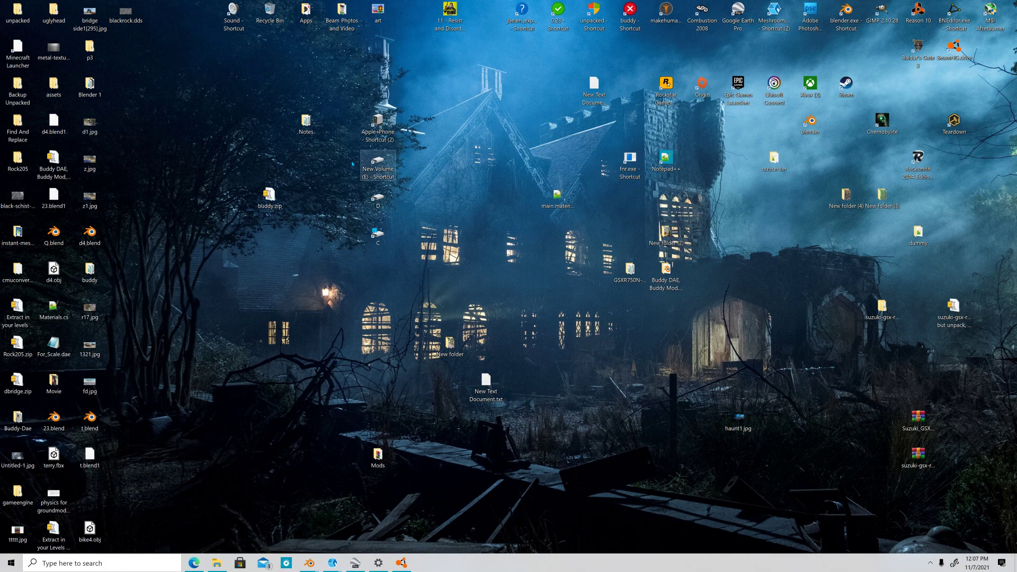